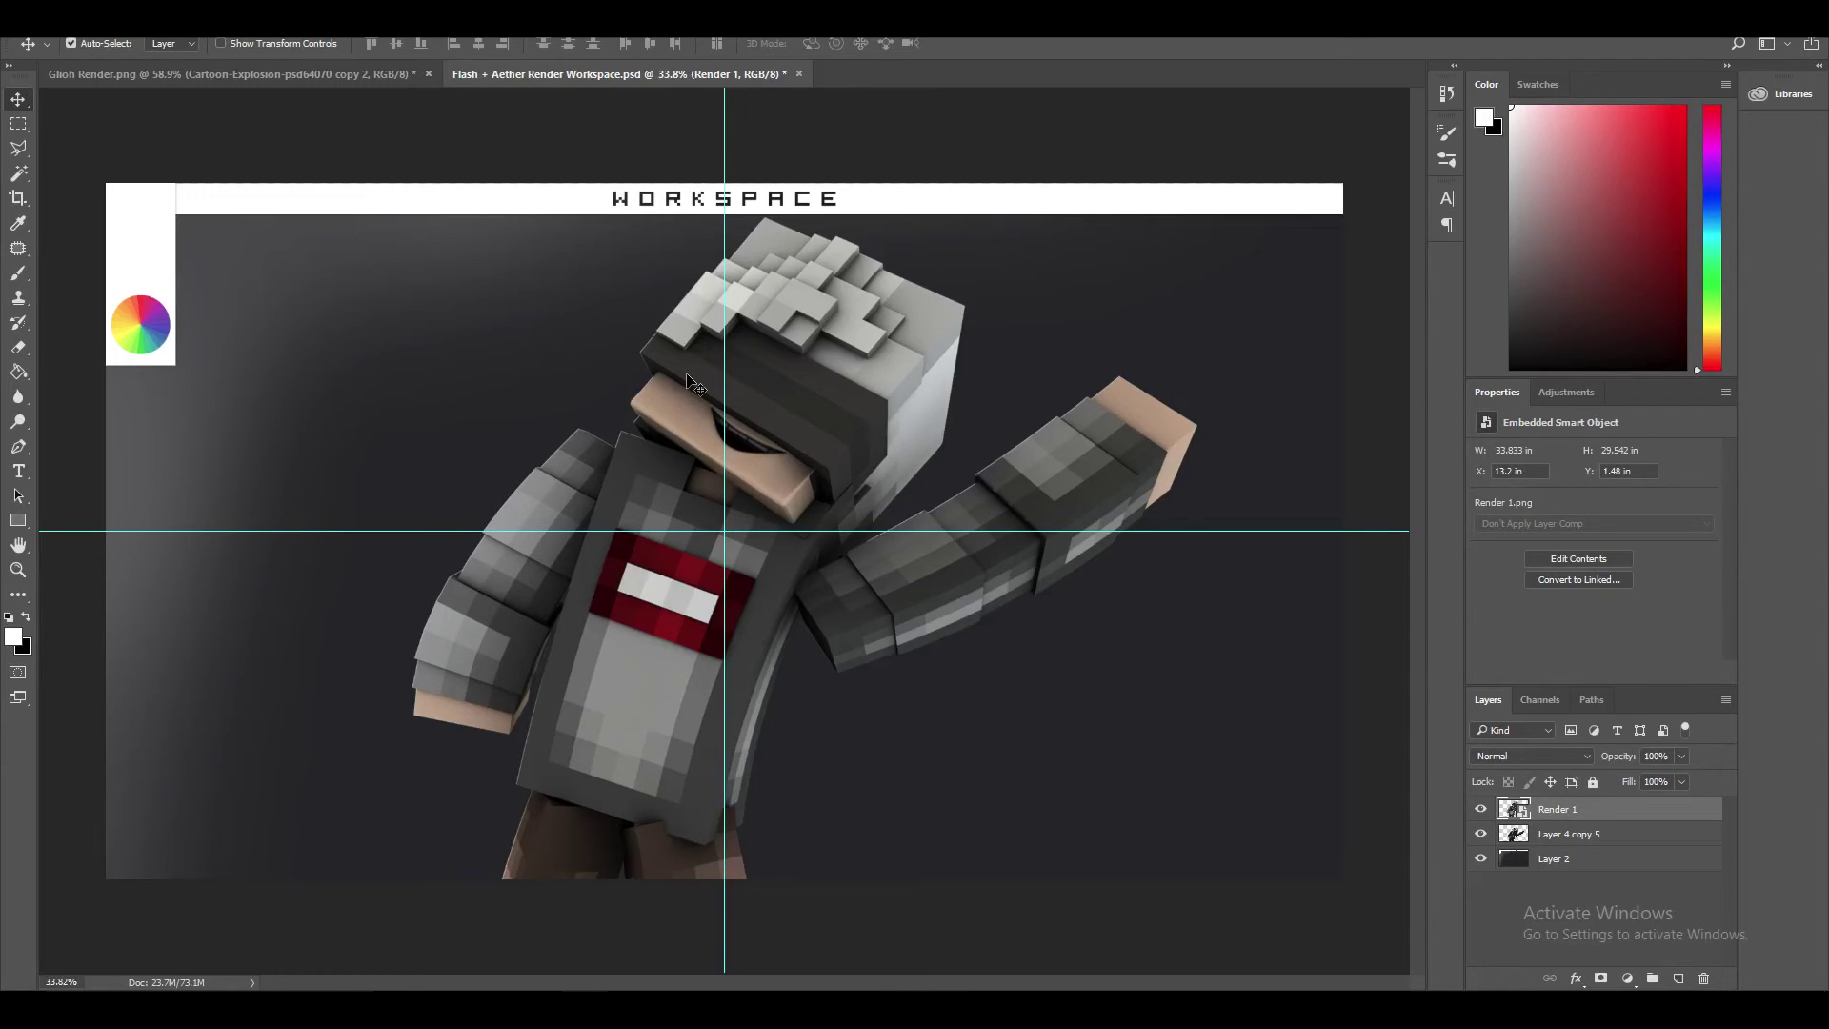
# - Compare the Render 1 layer with the finished version beneath it, hide Layer 4 copy 5 and select Render 1
pyautogui.click(1480, 810)
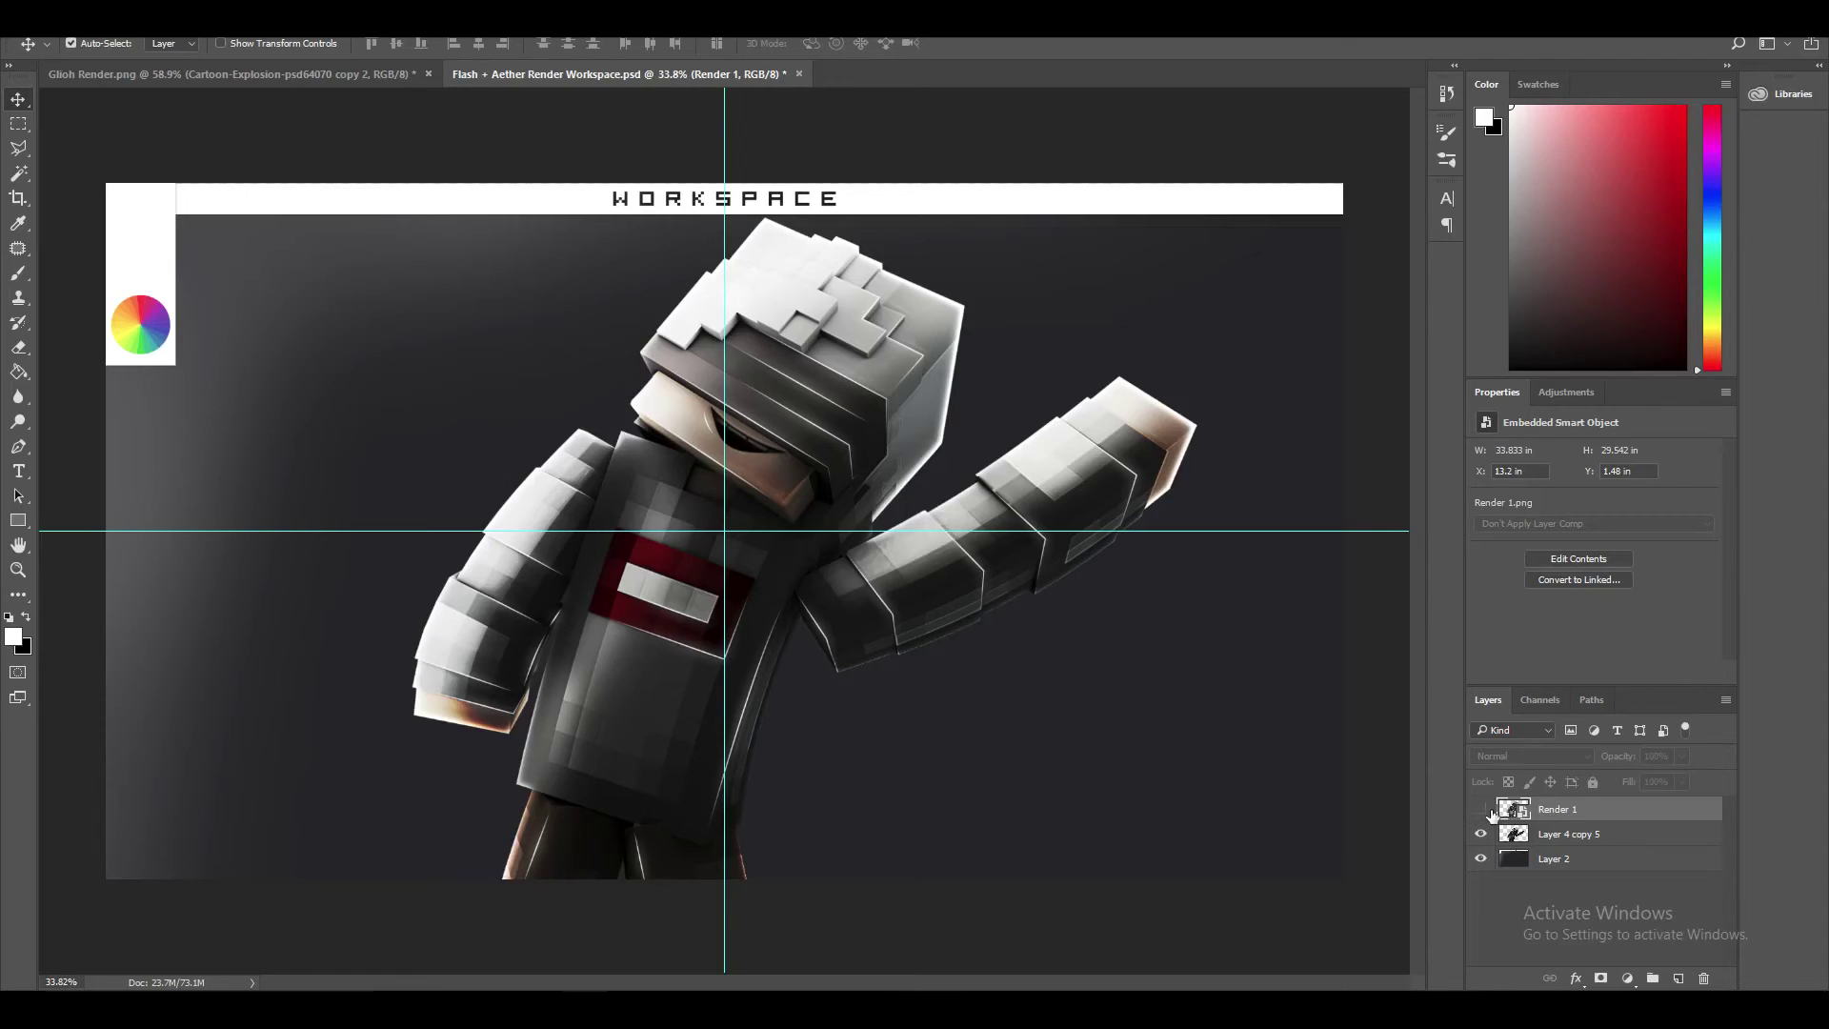
pyautogui.click(1481, 808)
pyautogui.click(1570, 831)
pyautogui.click(1480, 834)
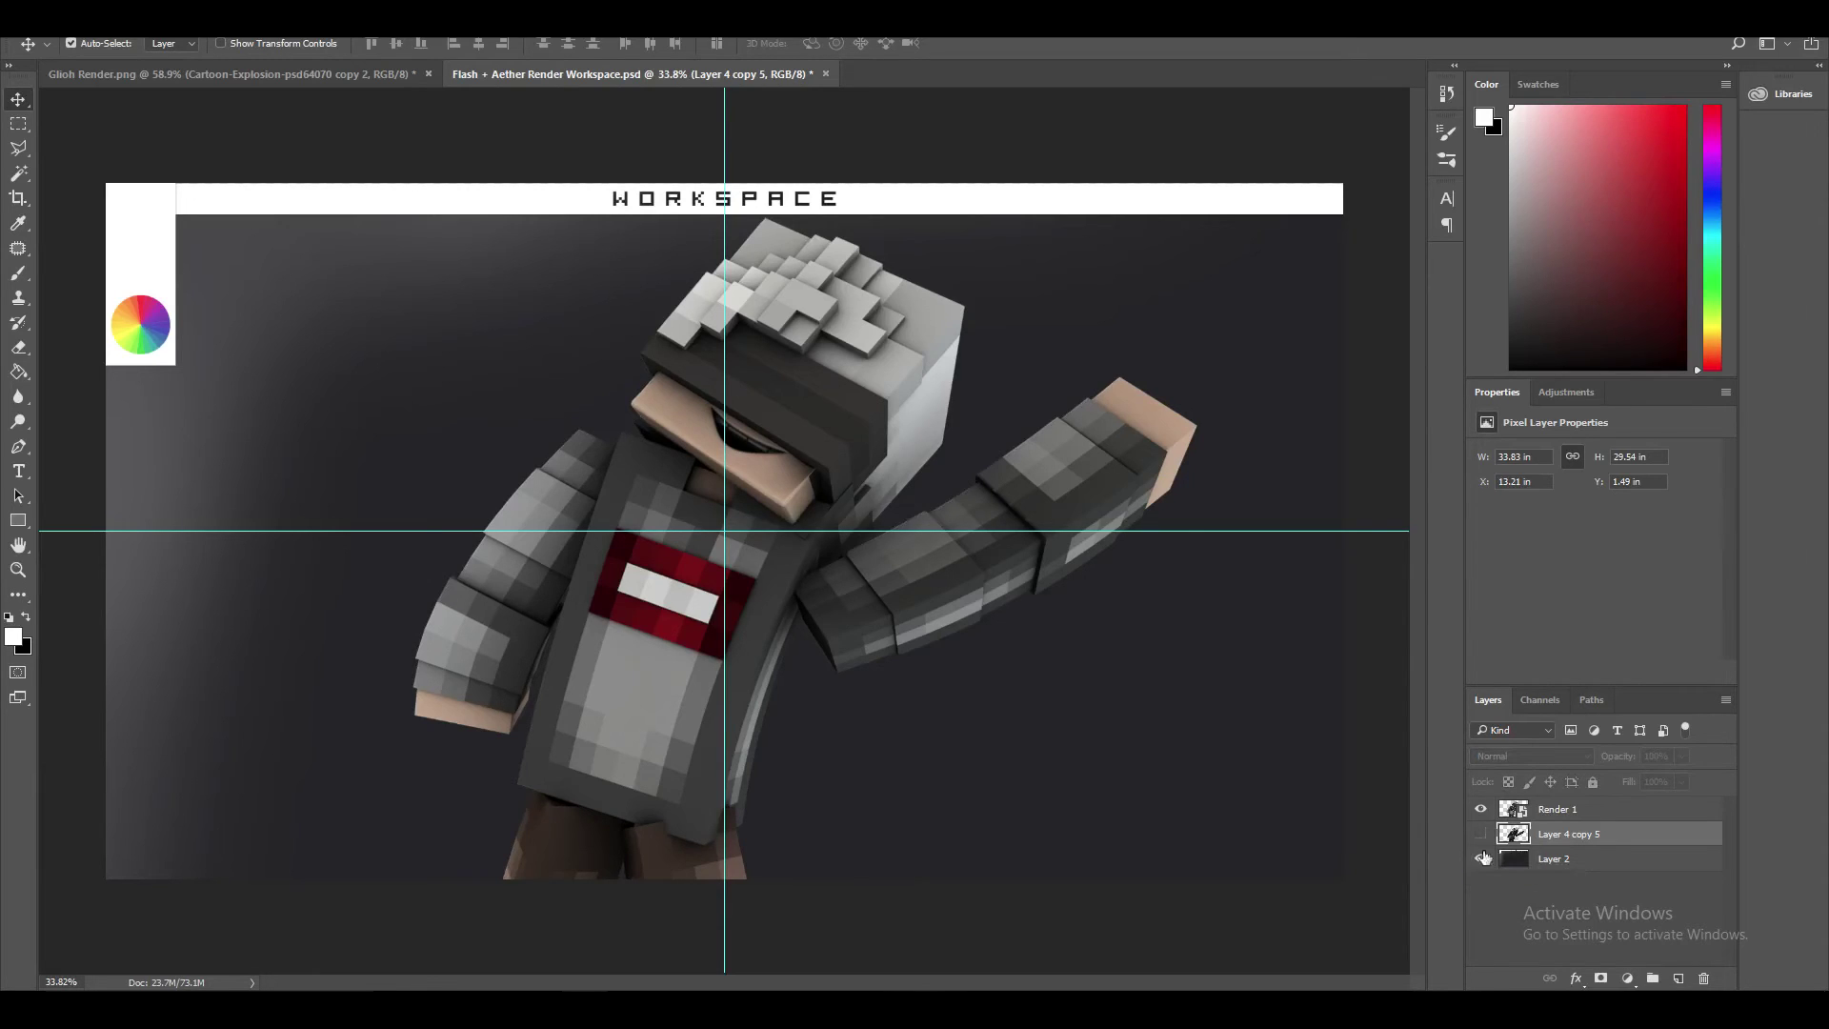
pyautogui.click(1600, 816)
pyautogui.click(1608, 836)
pyautogui.click(1599, 810)
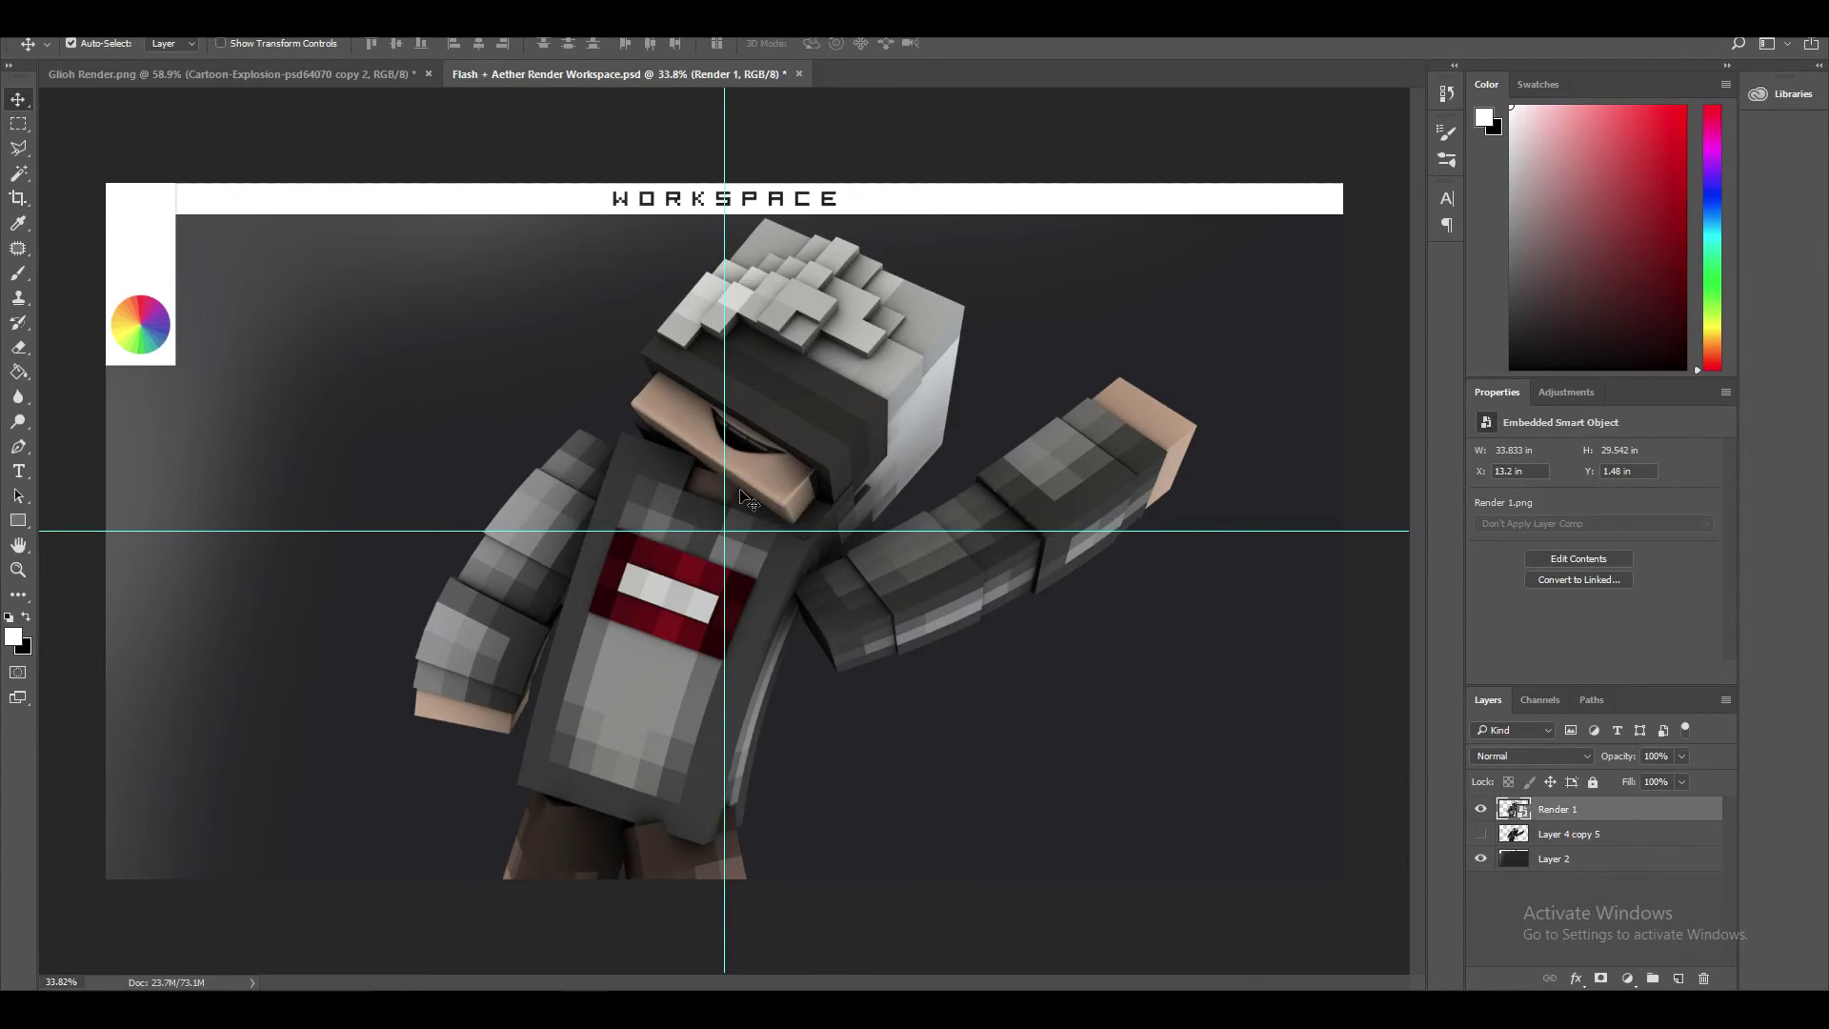
# - Enable Inner Glow, Satin, Color Overlay and Gradient Overlay in the layer style of Render 1
pyautogui.doubleClick(1642, 817)
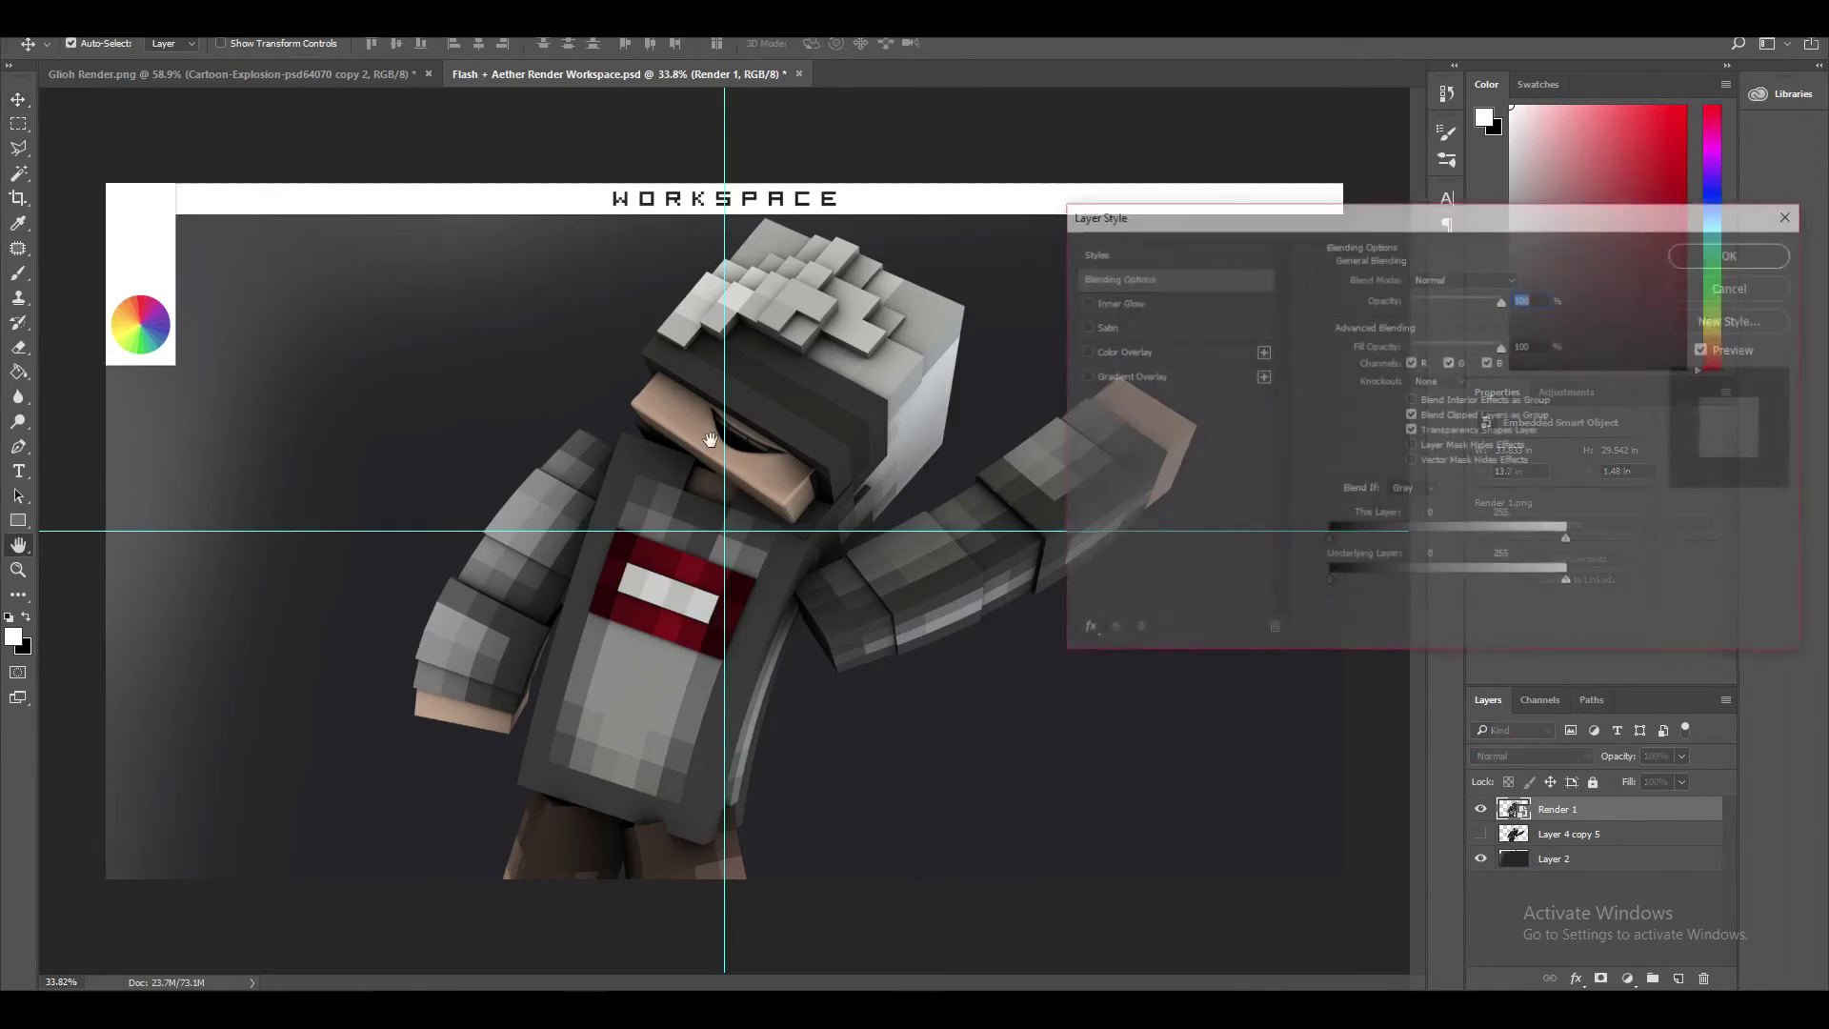
pyautogui.click(1095, 302)
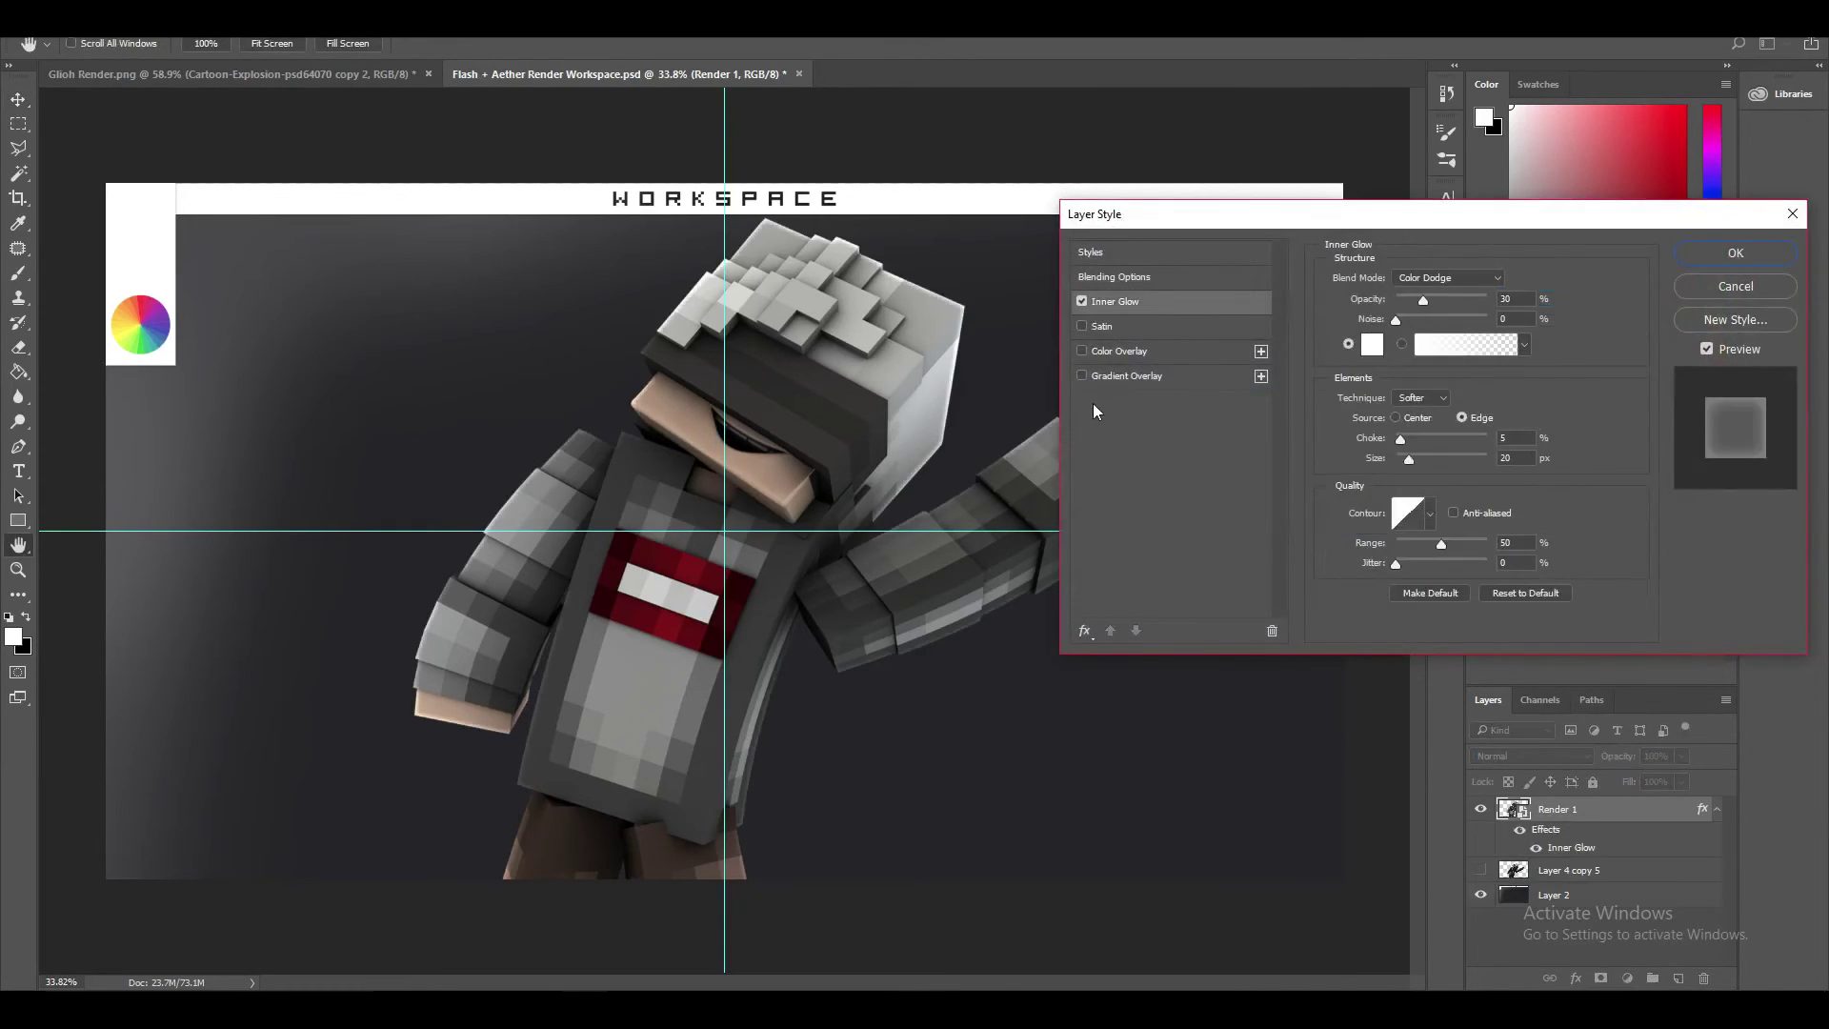
pyautogui.click(1101, 327)
pyautogui.click(1118, 352)
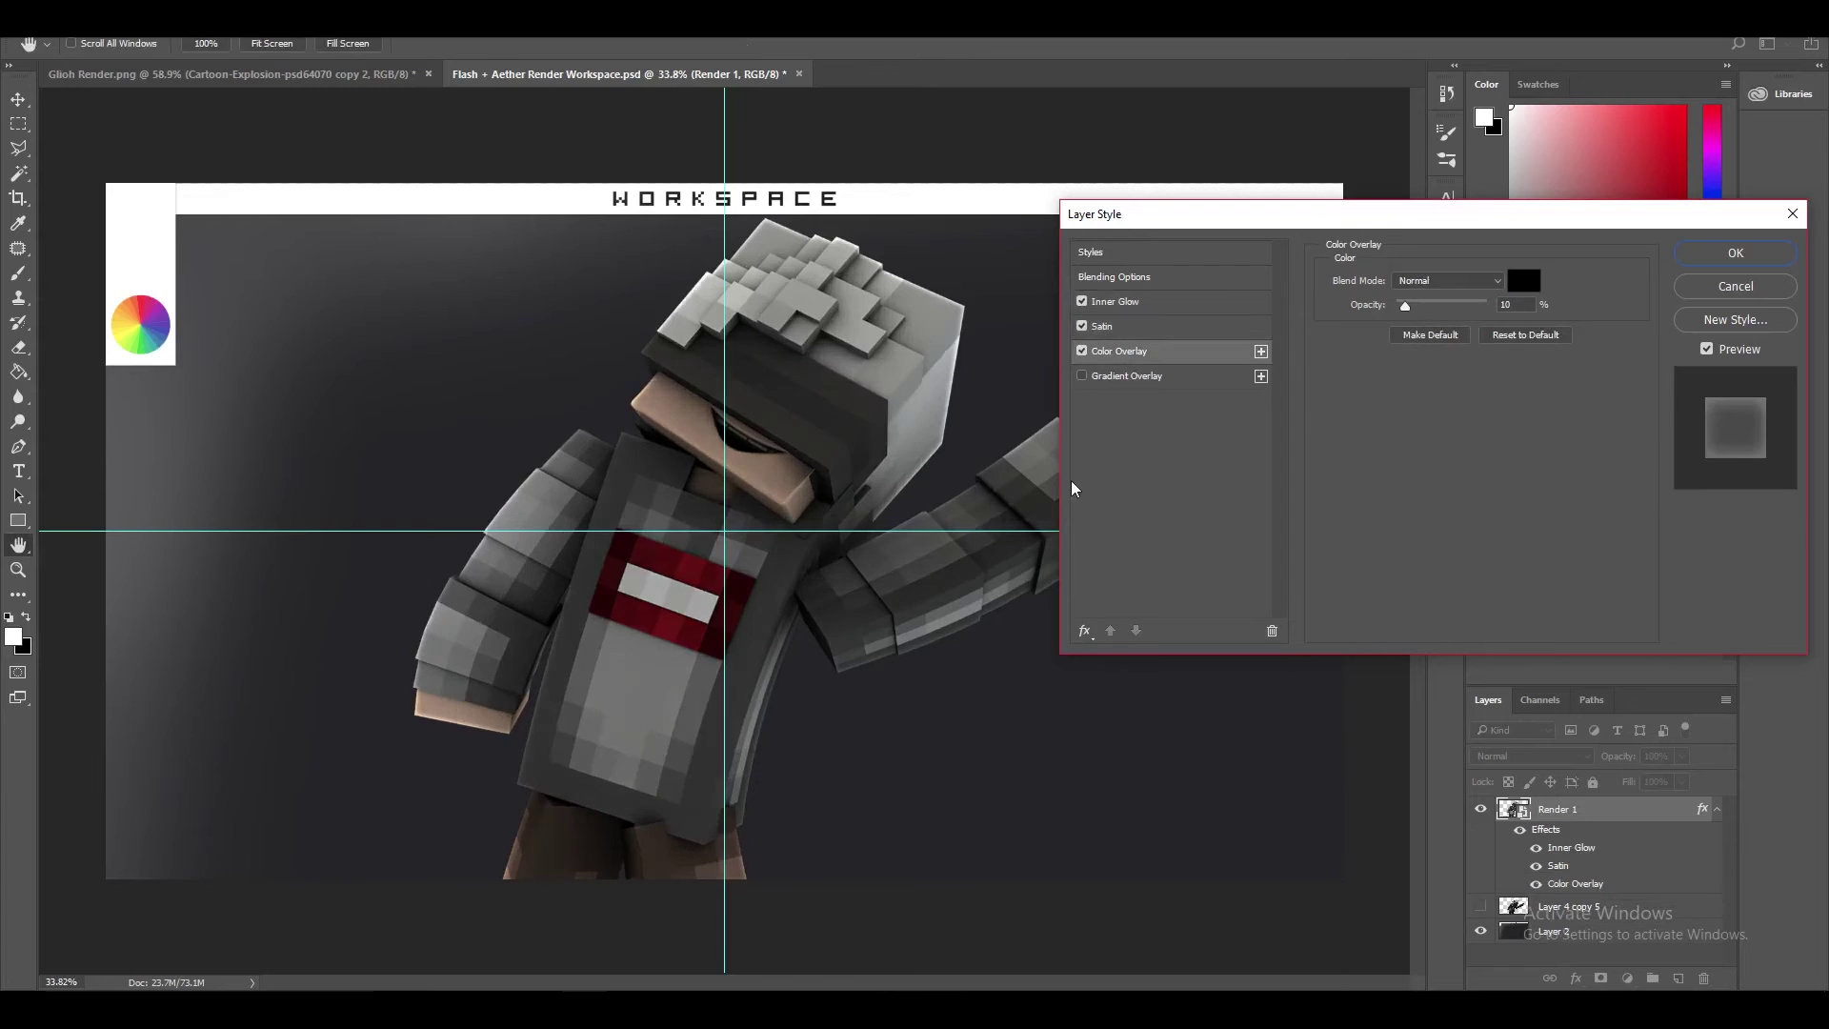
pyautogui.click(1122, 373)
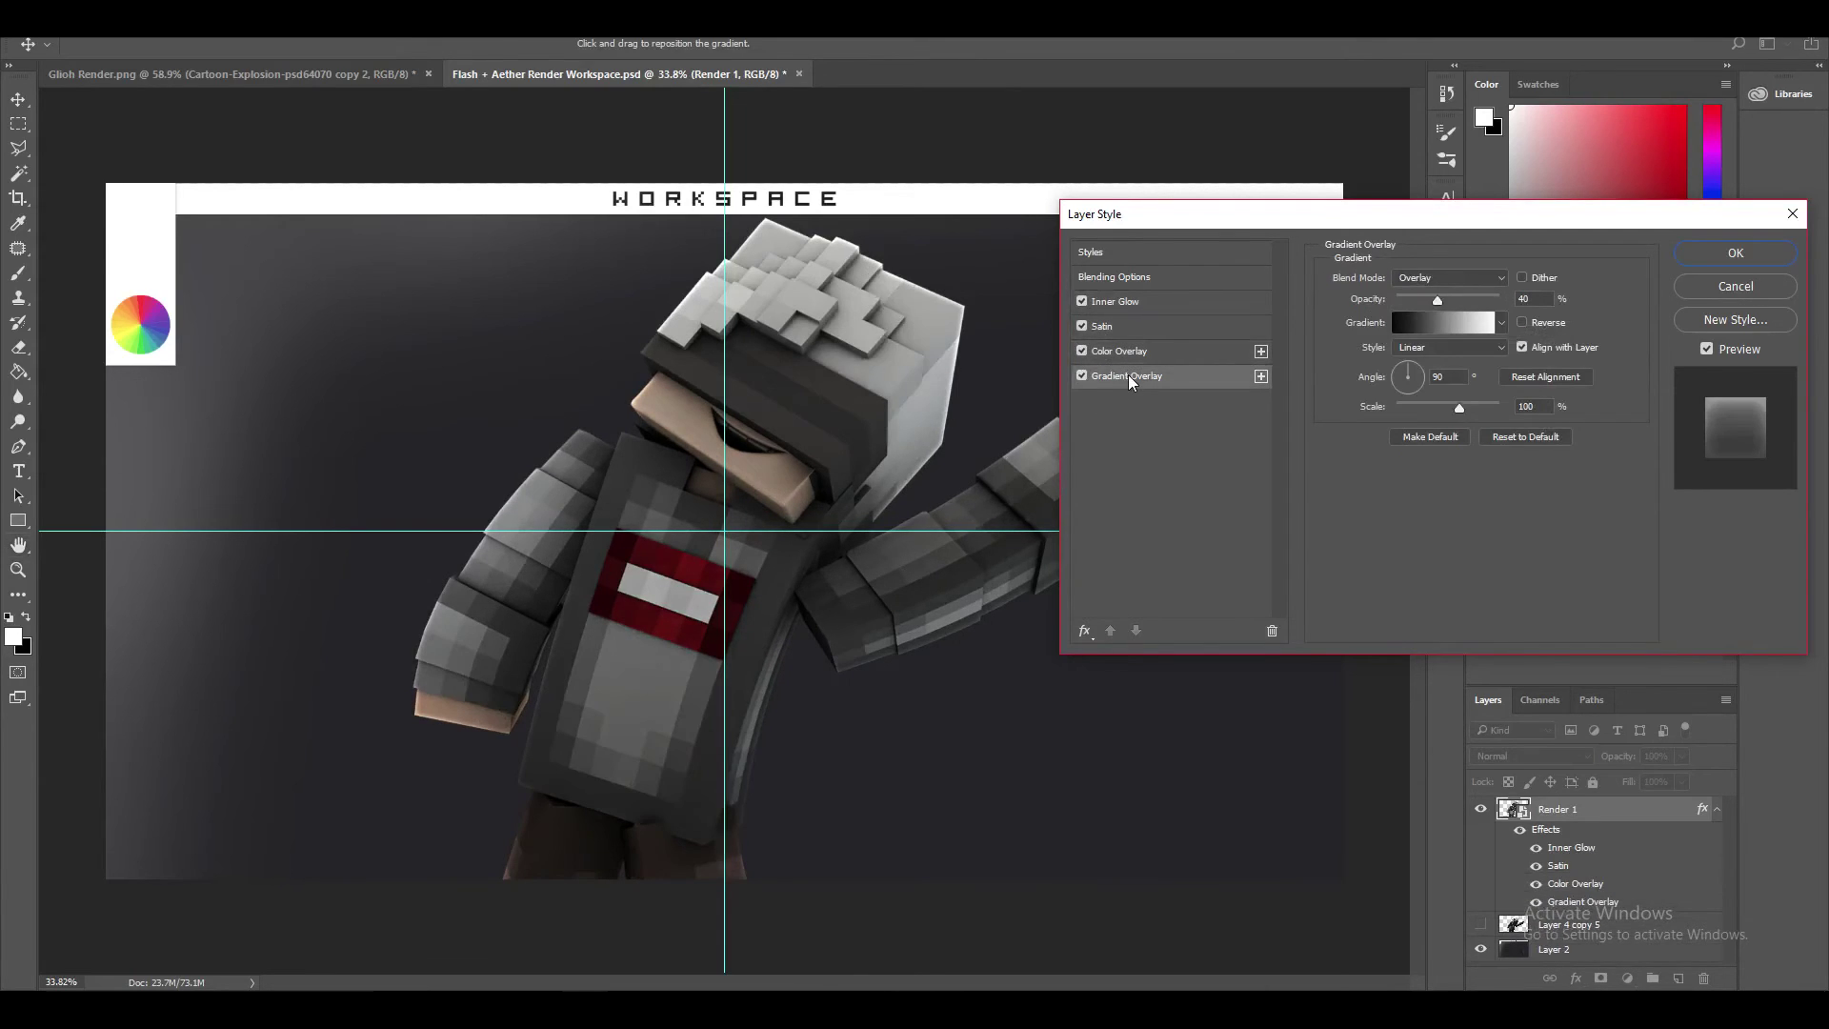
# - Configure the Inner Glow with Overlay blend mode, 75% opacity, 0% choke and a size of 40 px
pyautogui.click(1122, 301)
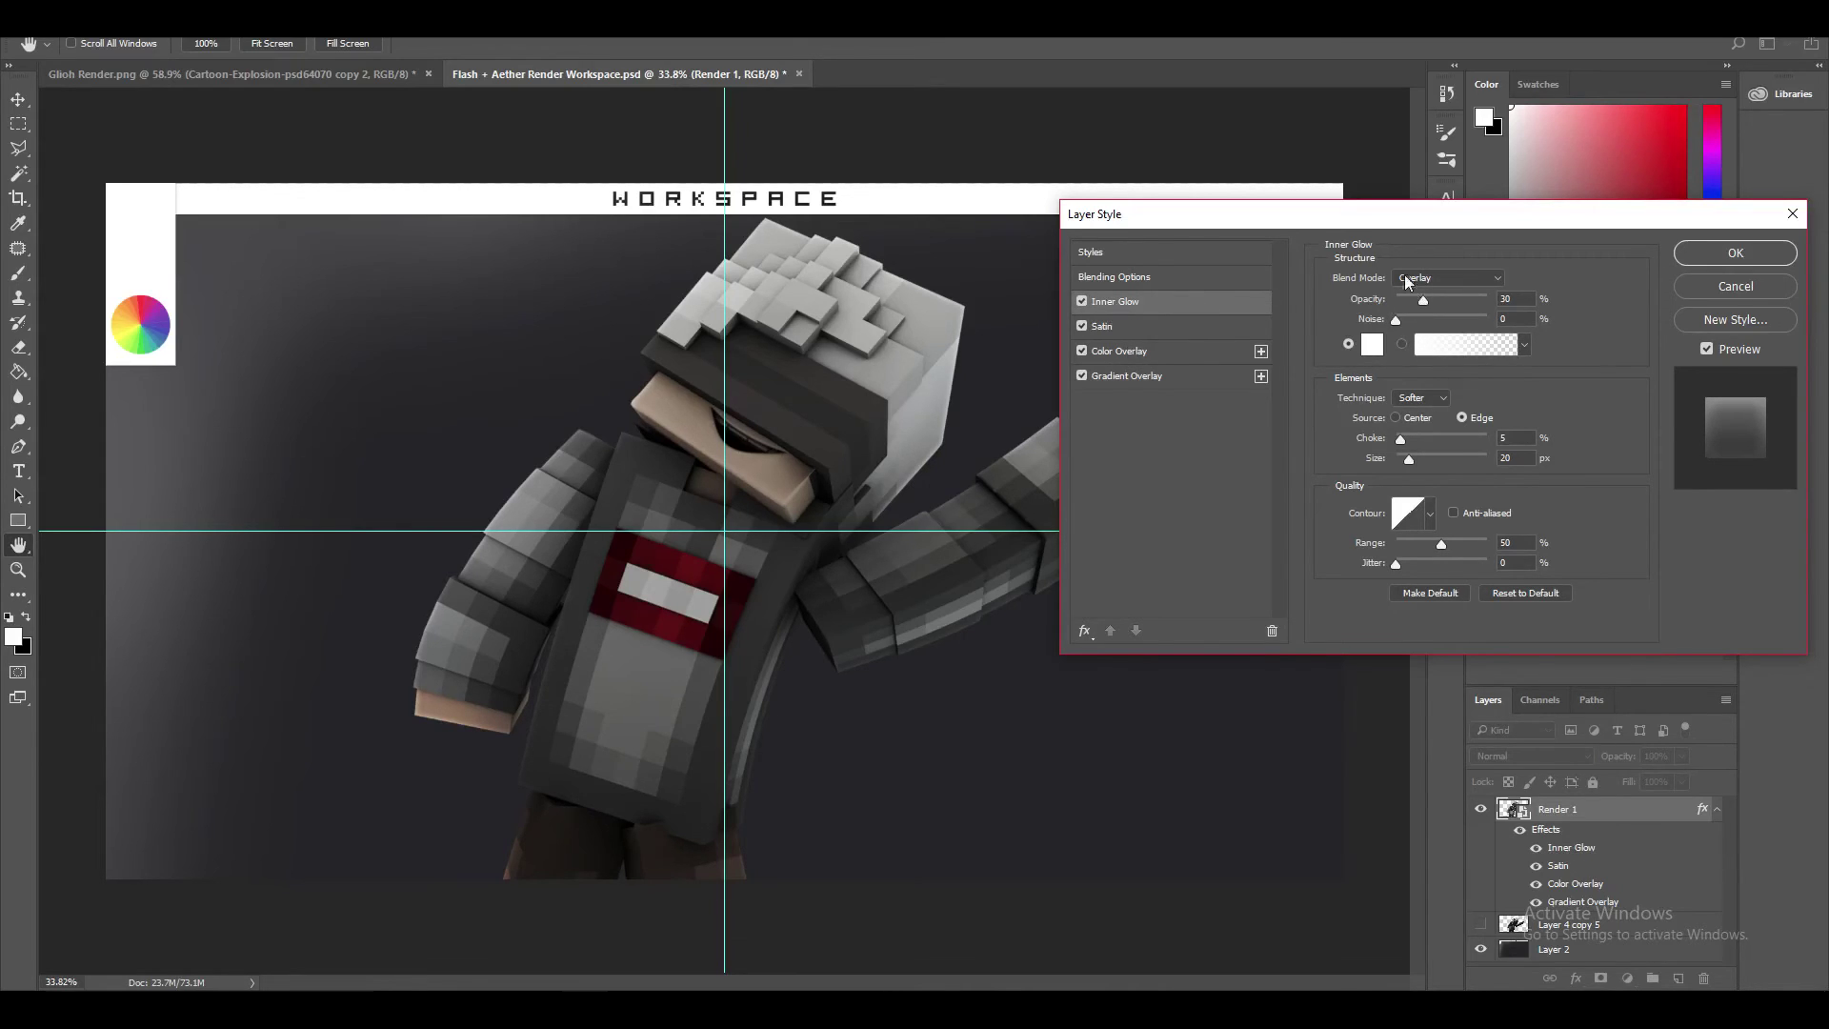
pyautogui.doubleClick(1503, 298)
pyautogui.write('75')
pyautogui.doubleClick(1505, 437)
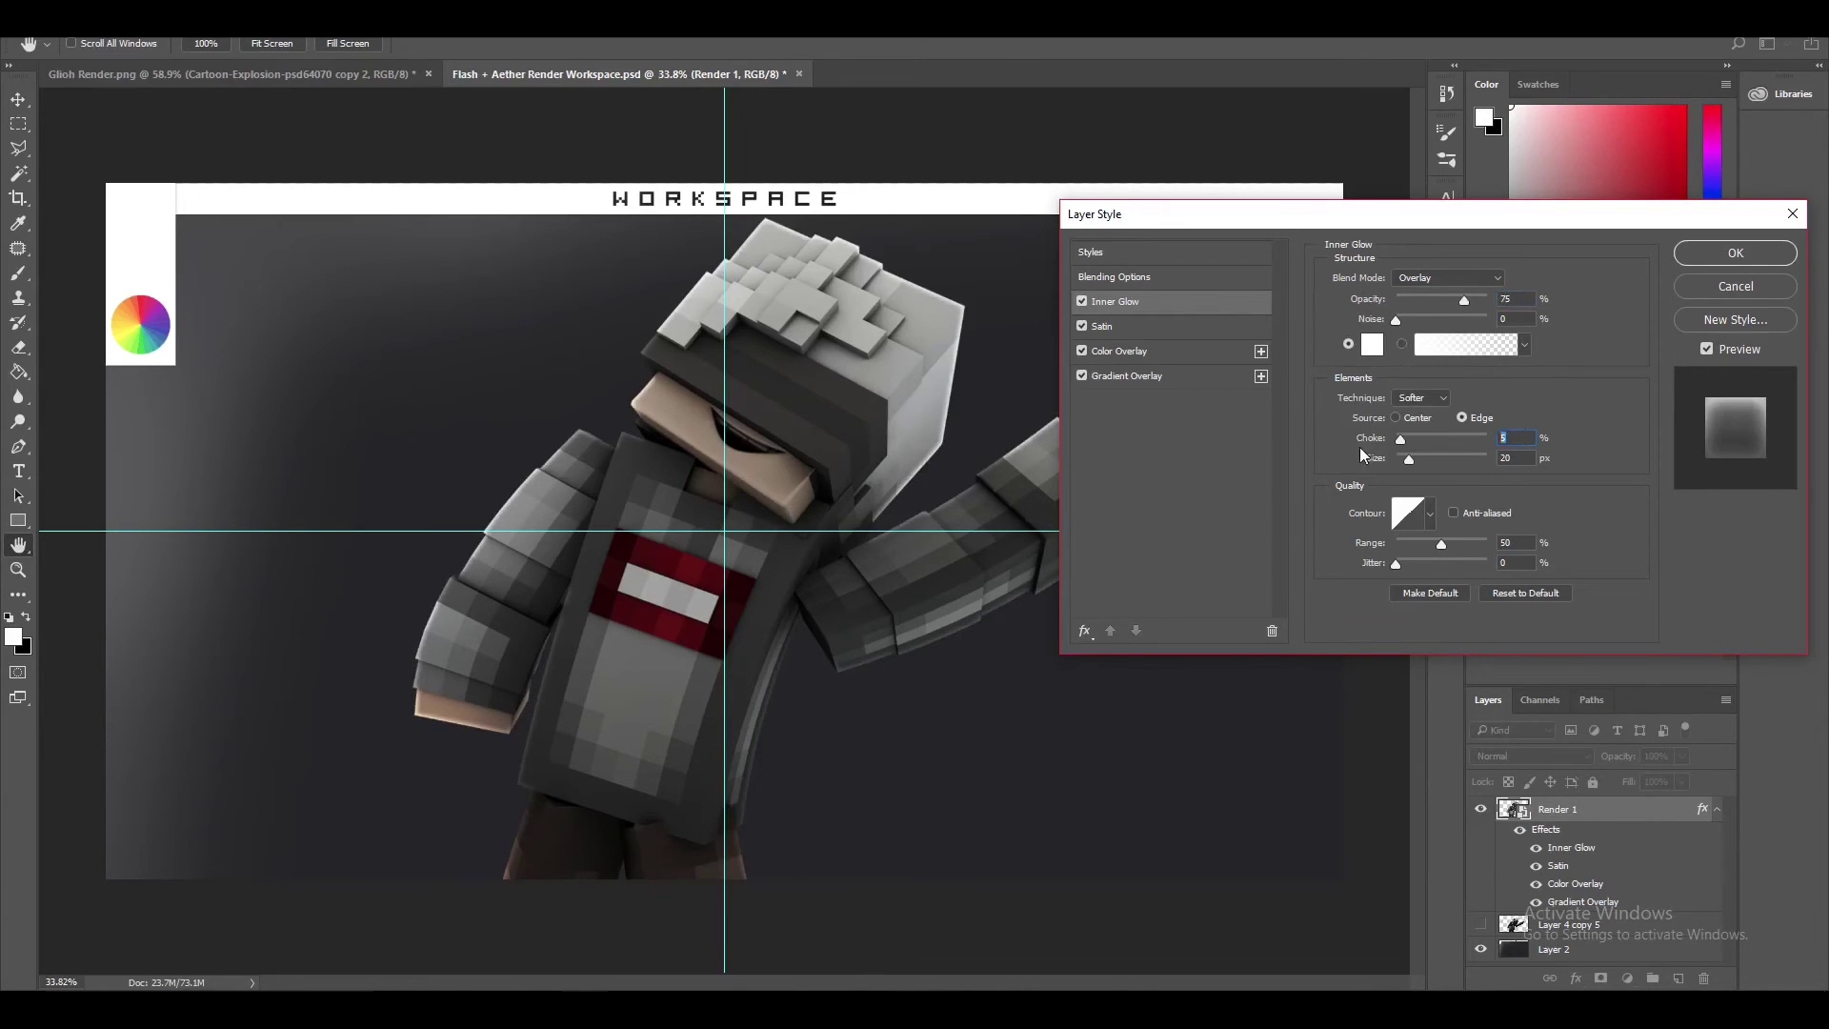
pyautogui.write('0')
pyautogui.doubleClick(1511, 458)
pyautogui.write('040')
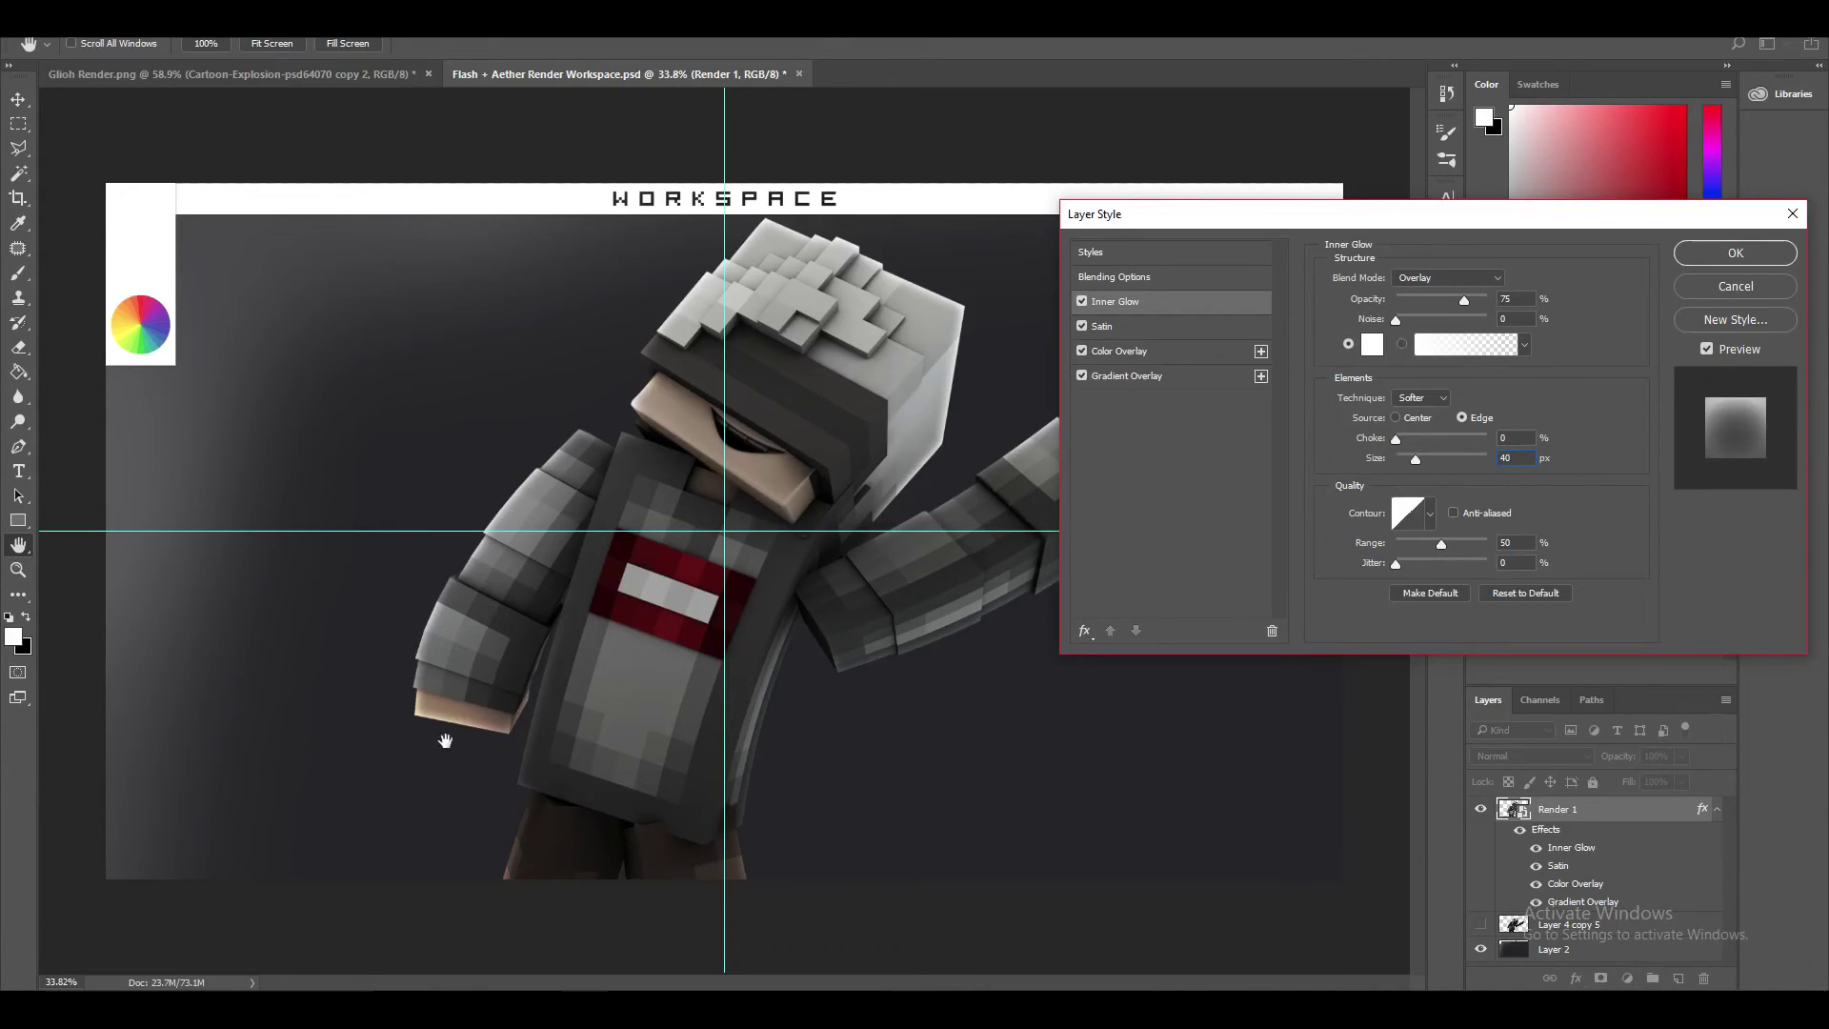
# - Review the Satin, Color Overlay and Gradient Overlay settings, apply the effects and rasterize the layer style of Render 1
pyautogui.click(1122, 322)
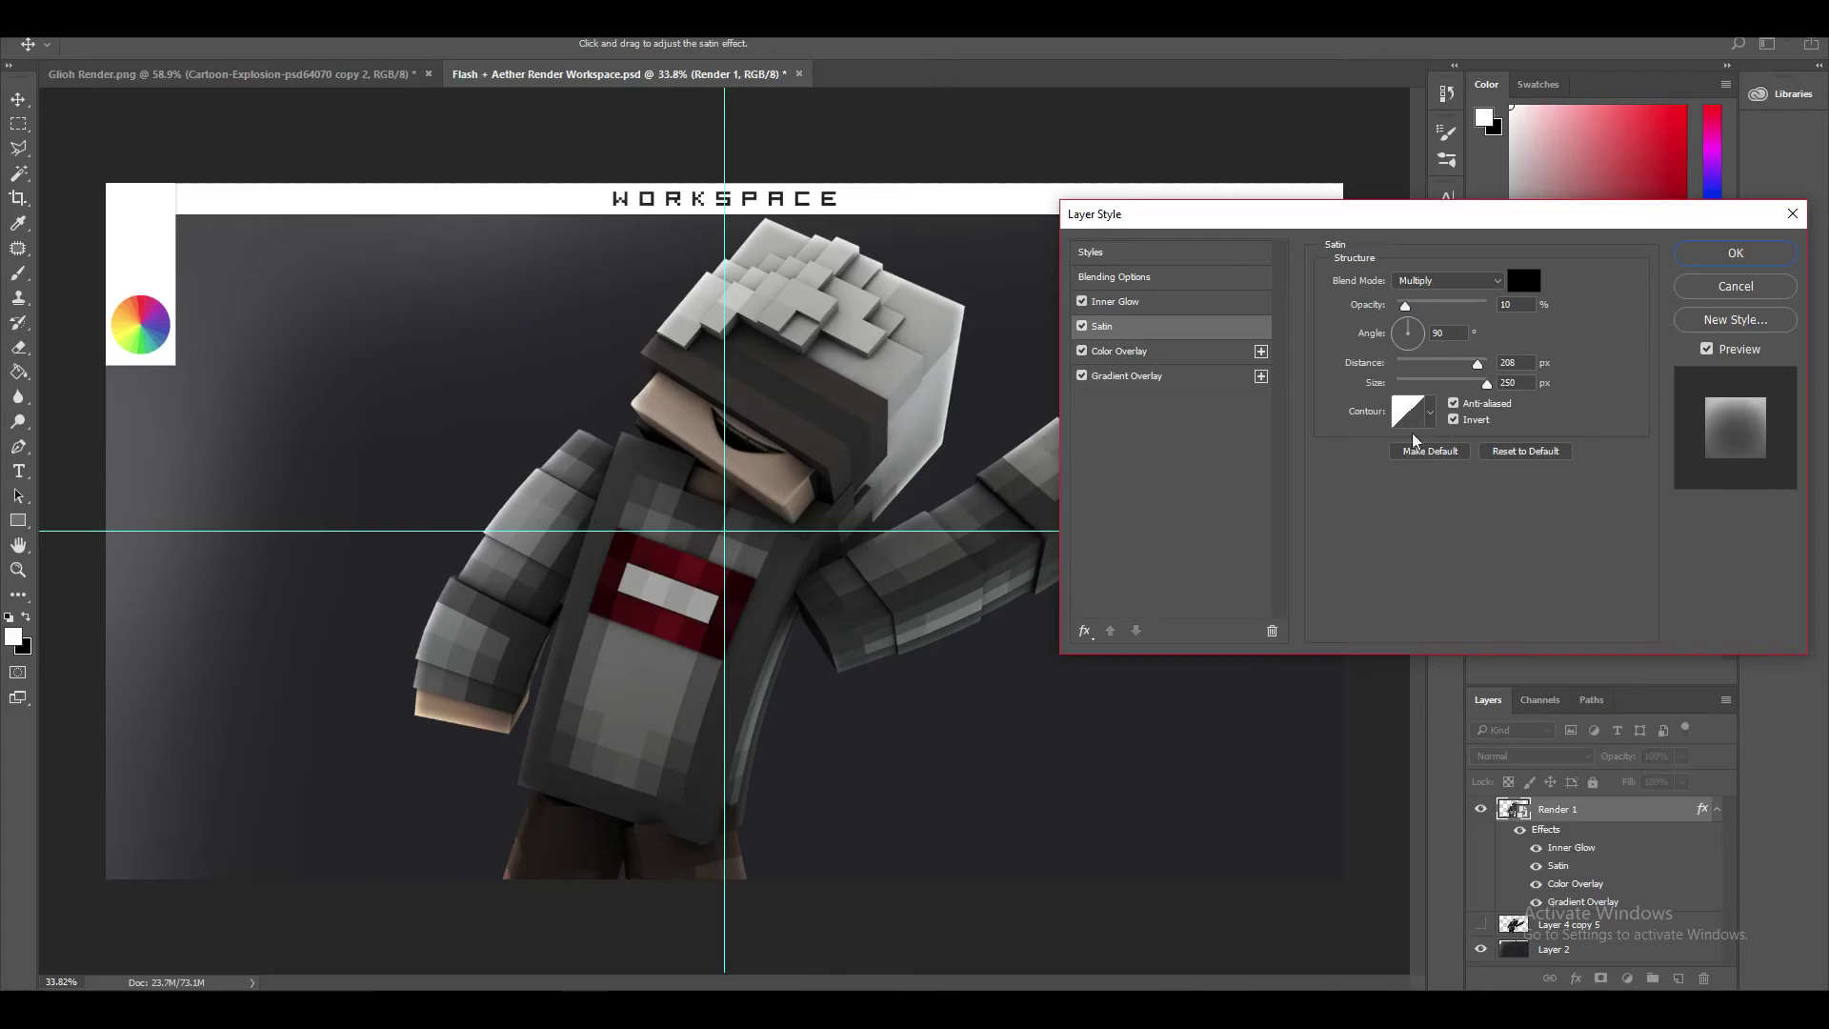
pyautogui.click(1122, 354)
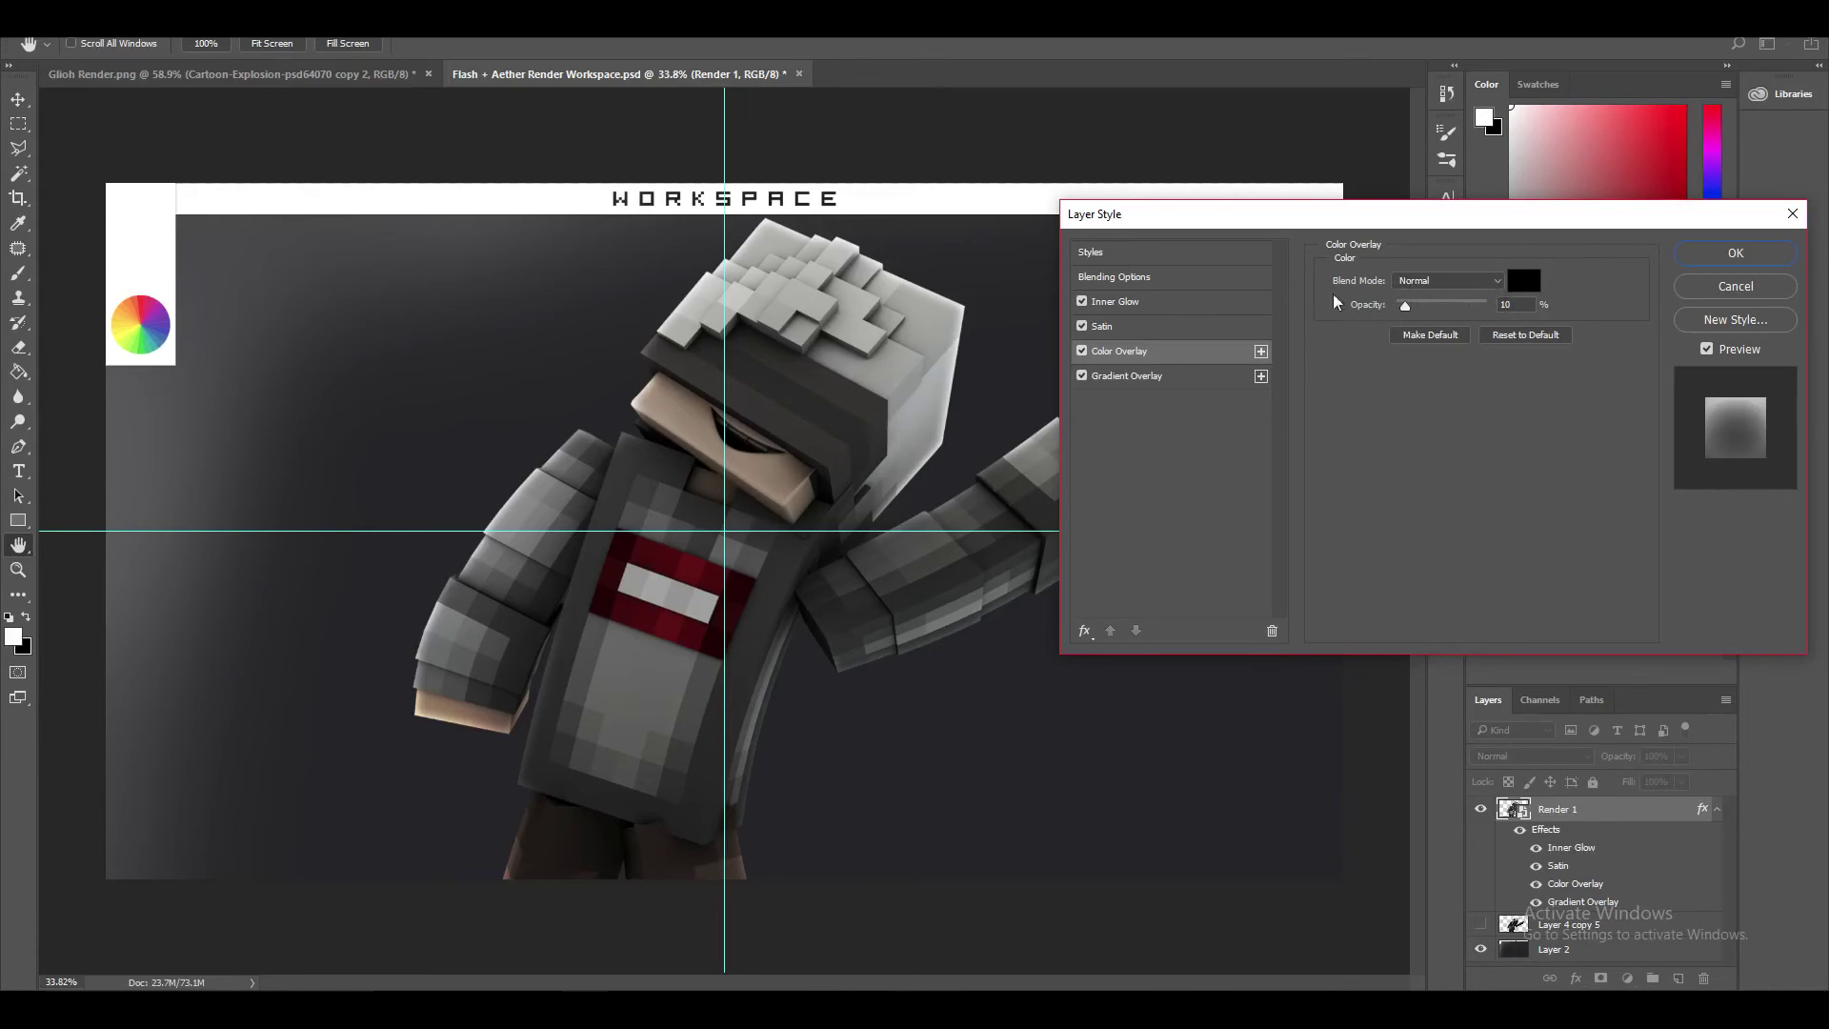
pyautogui.click(1127, 377)
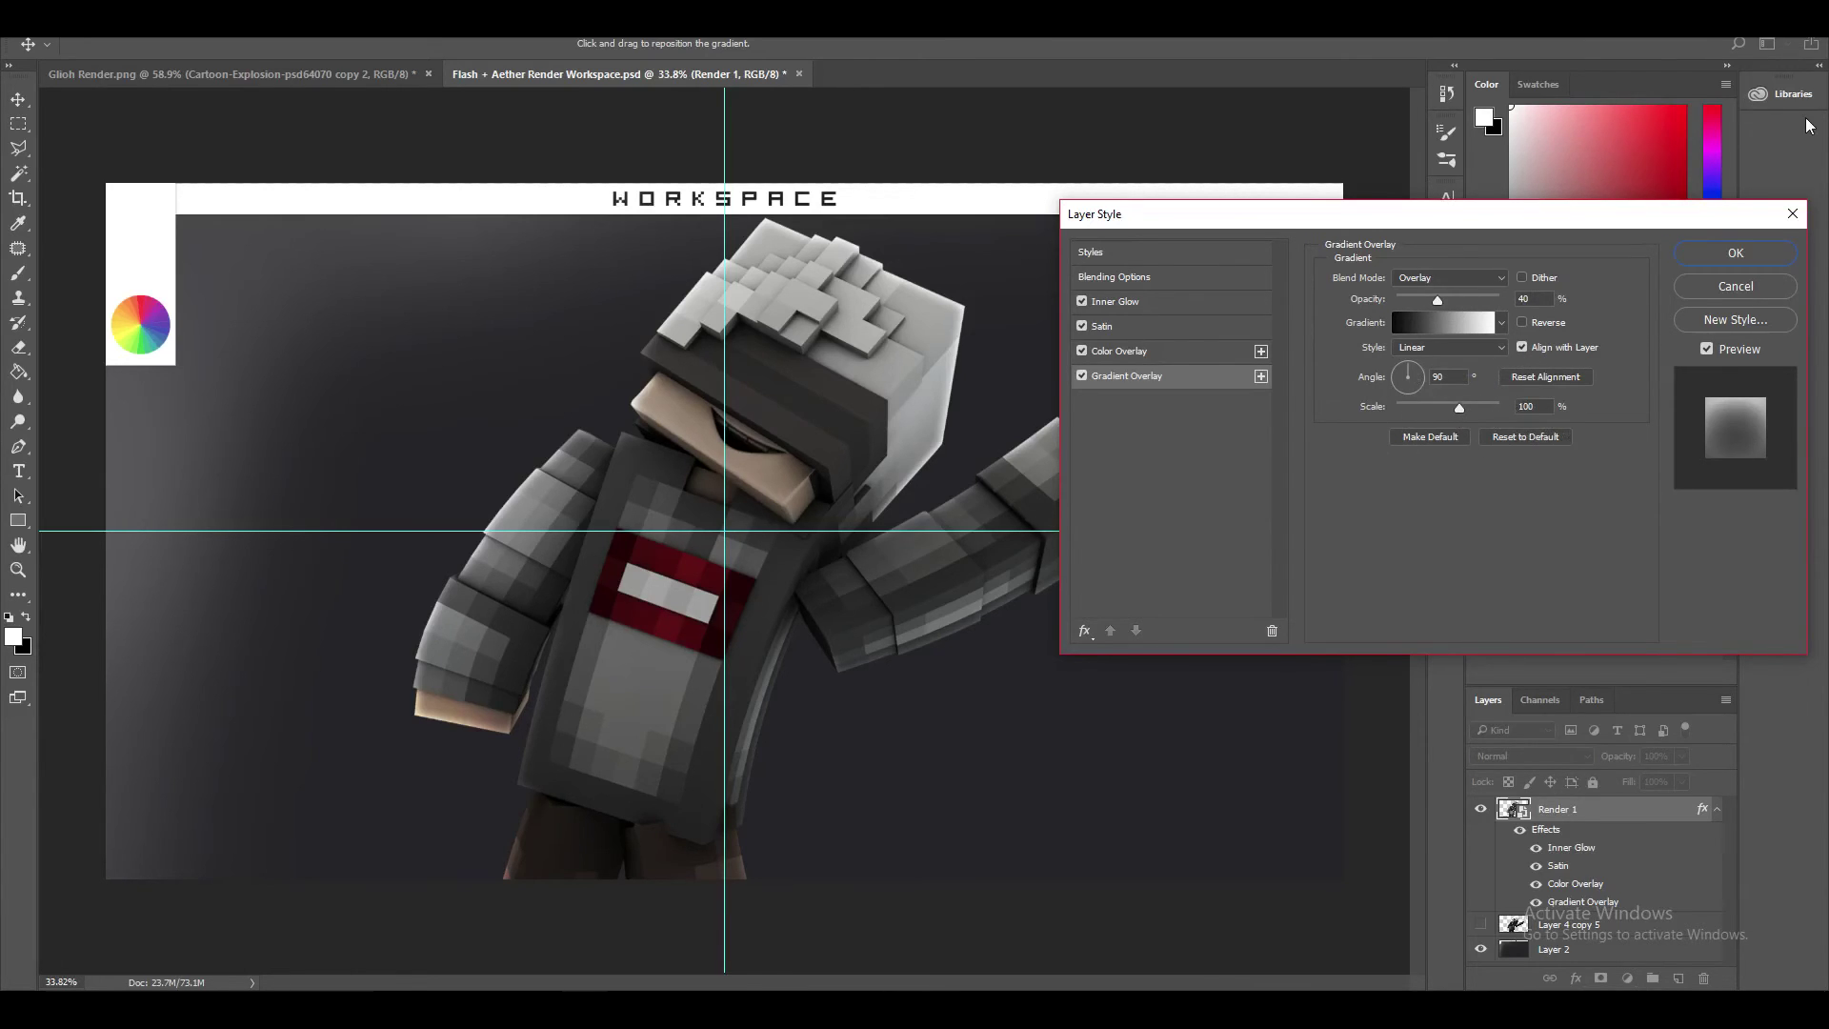
pyautogui.click(1742, 246)
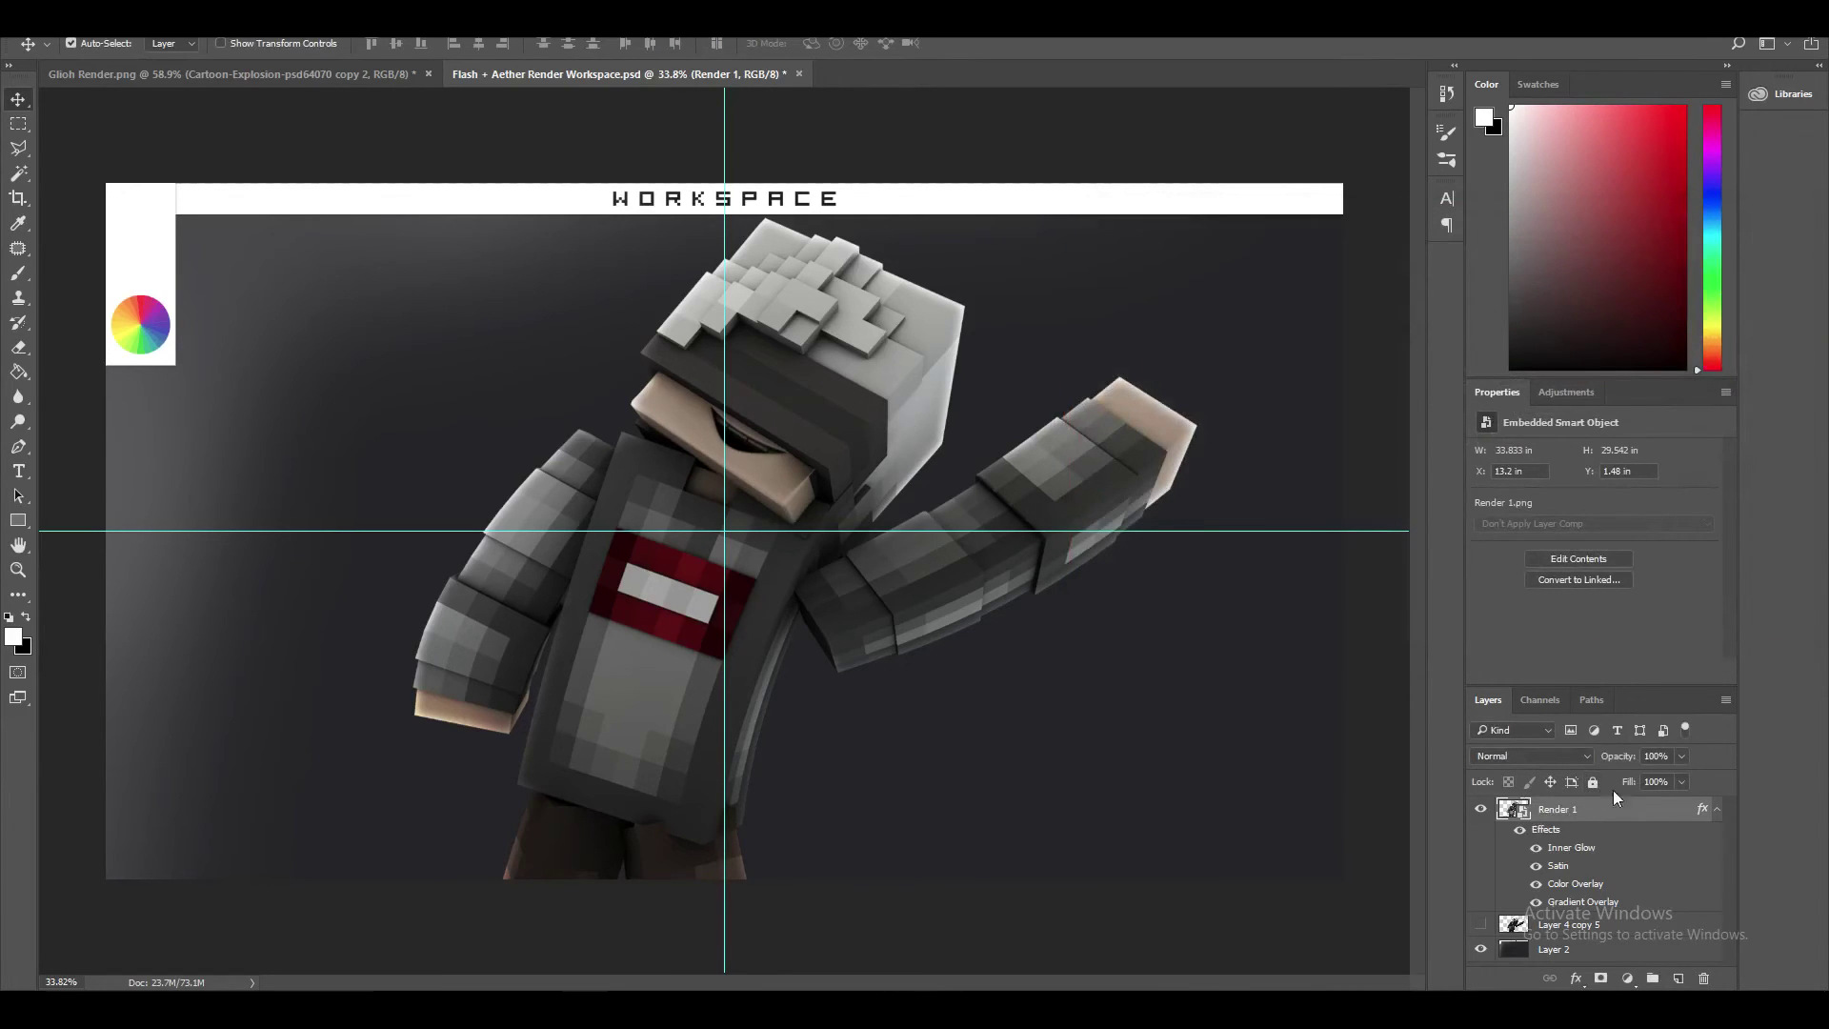
pyautogui.rightClick(1606, 807)
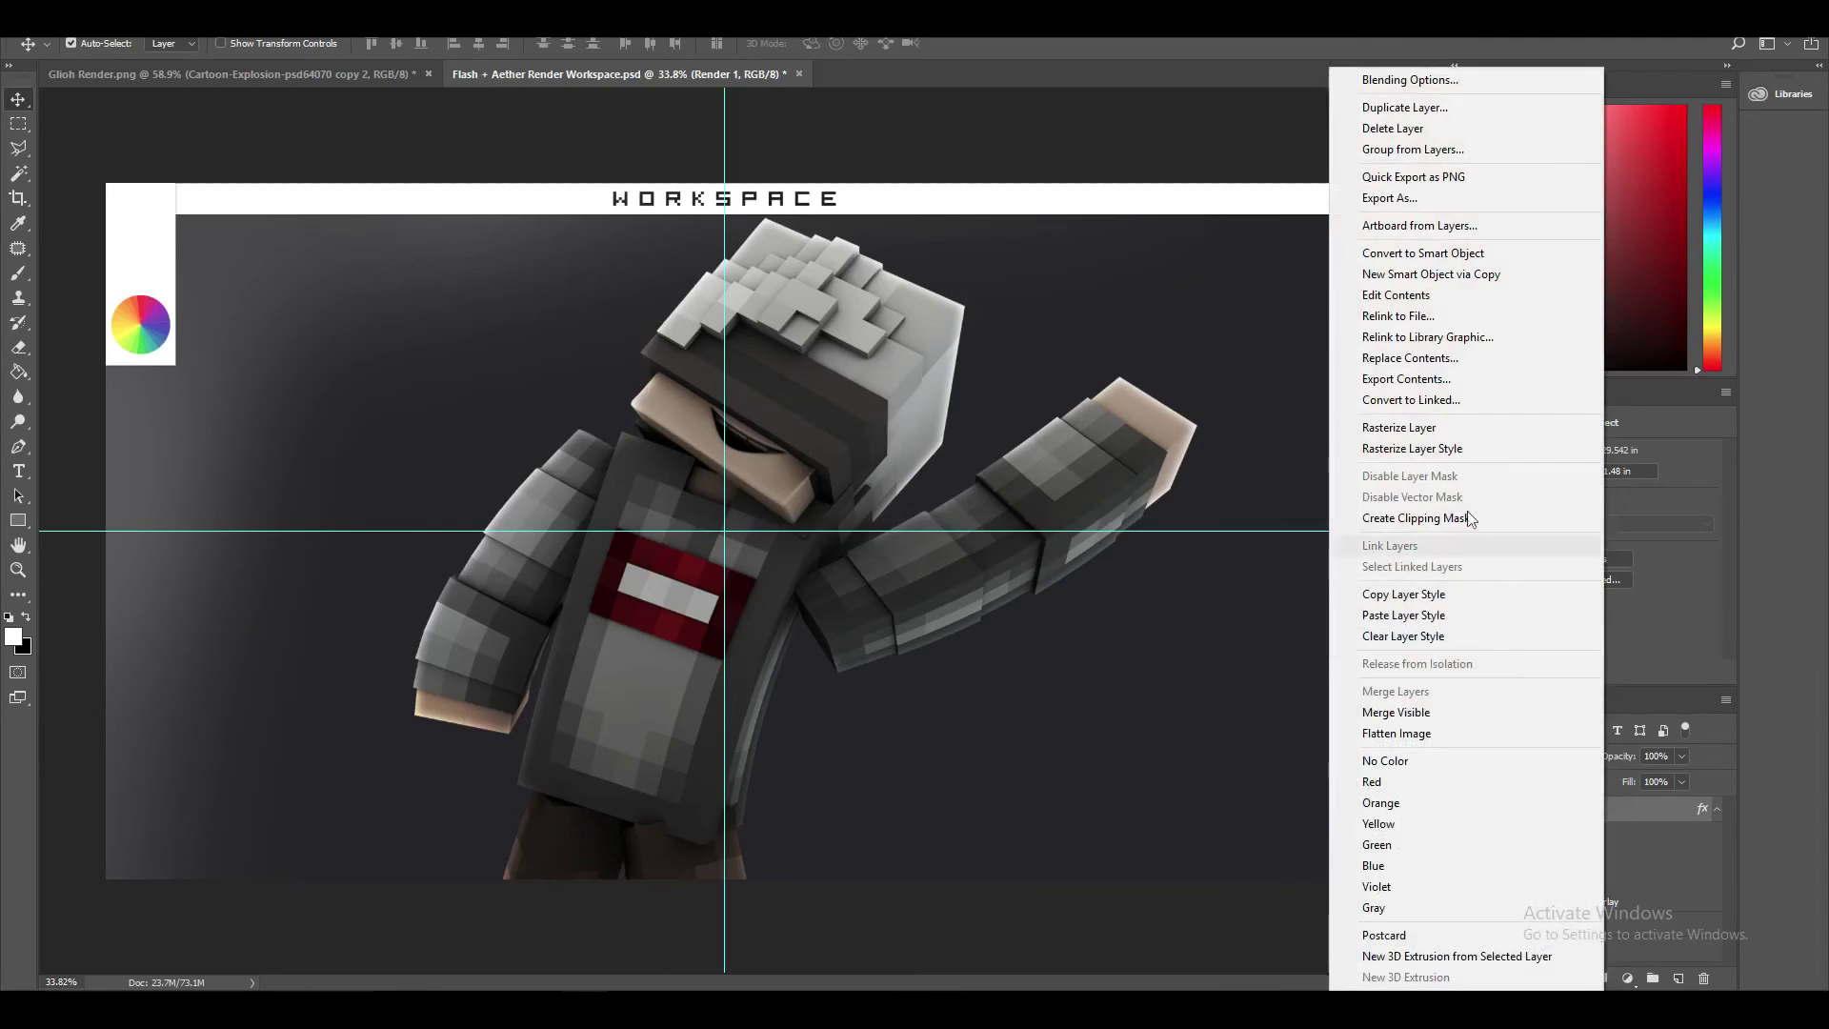
pyautogui.click(1432, 438)
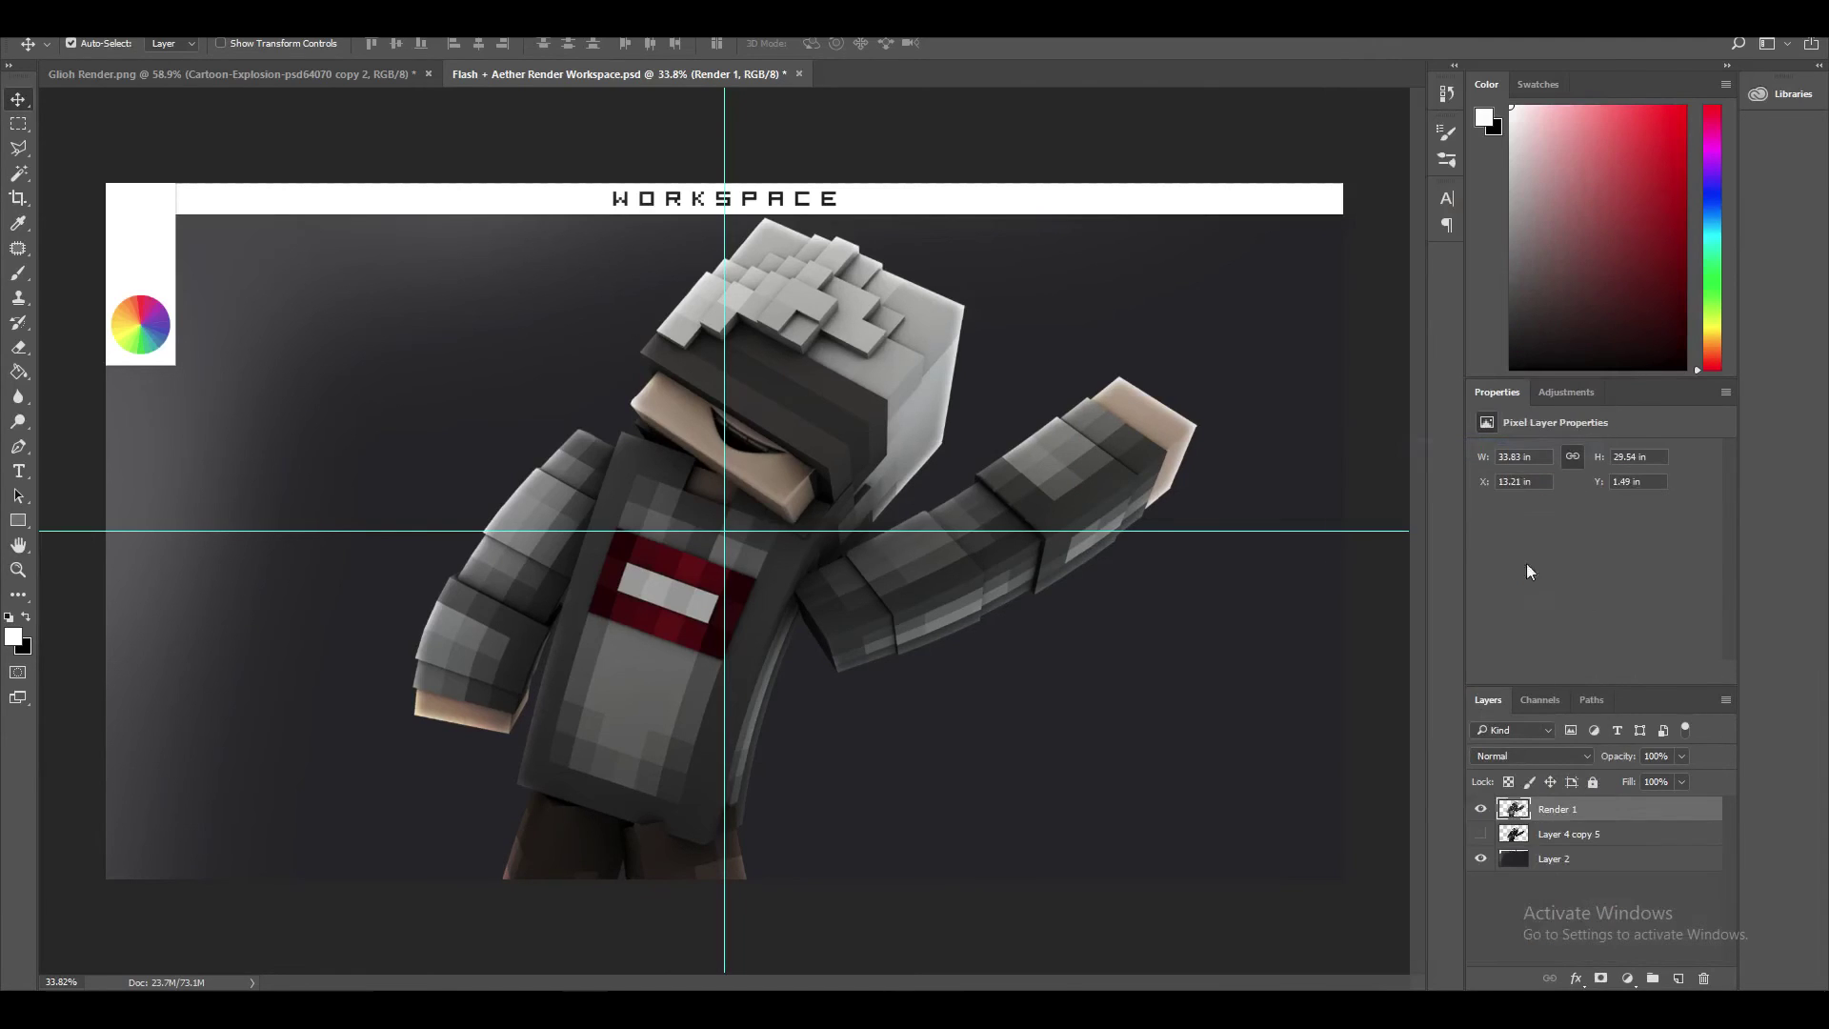
# - Add a new Inner Glow to Render 1 with Color Dodge blend mode and 30% opacity
pyautogui.doubleClick(1609, 808)
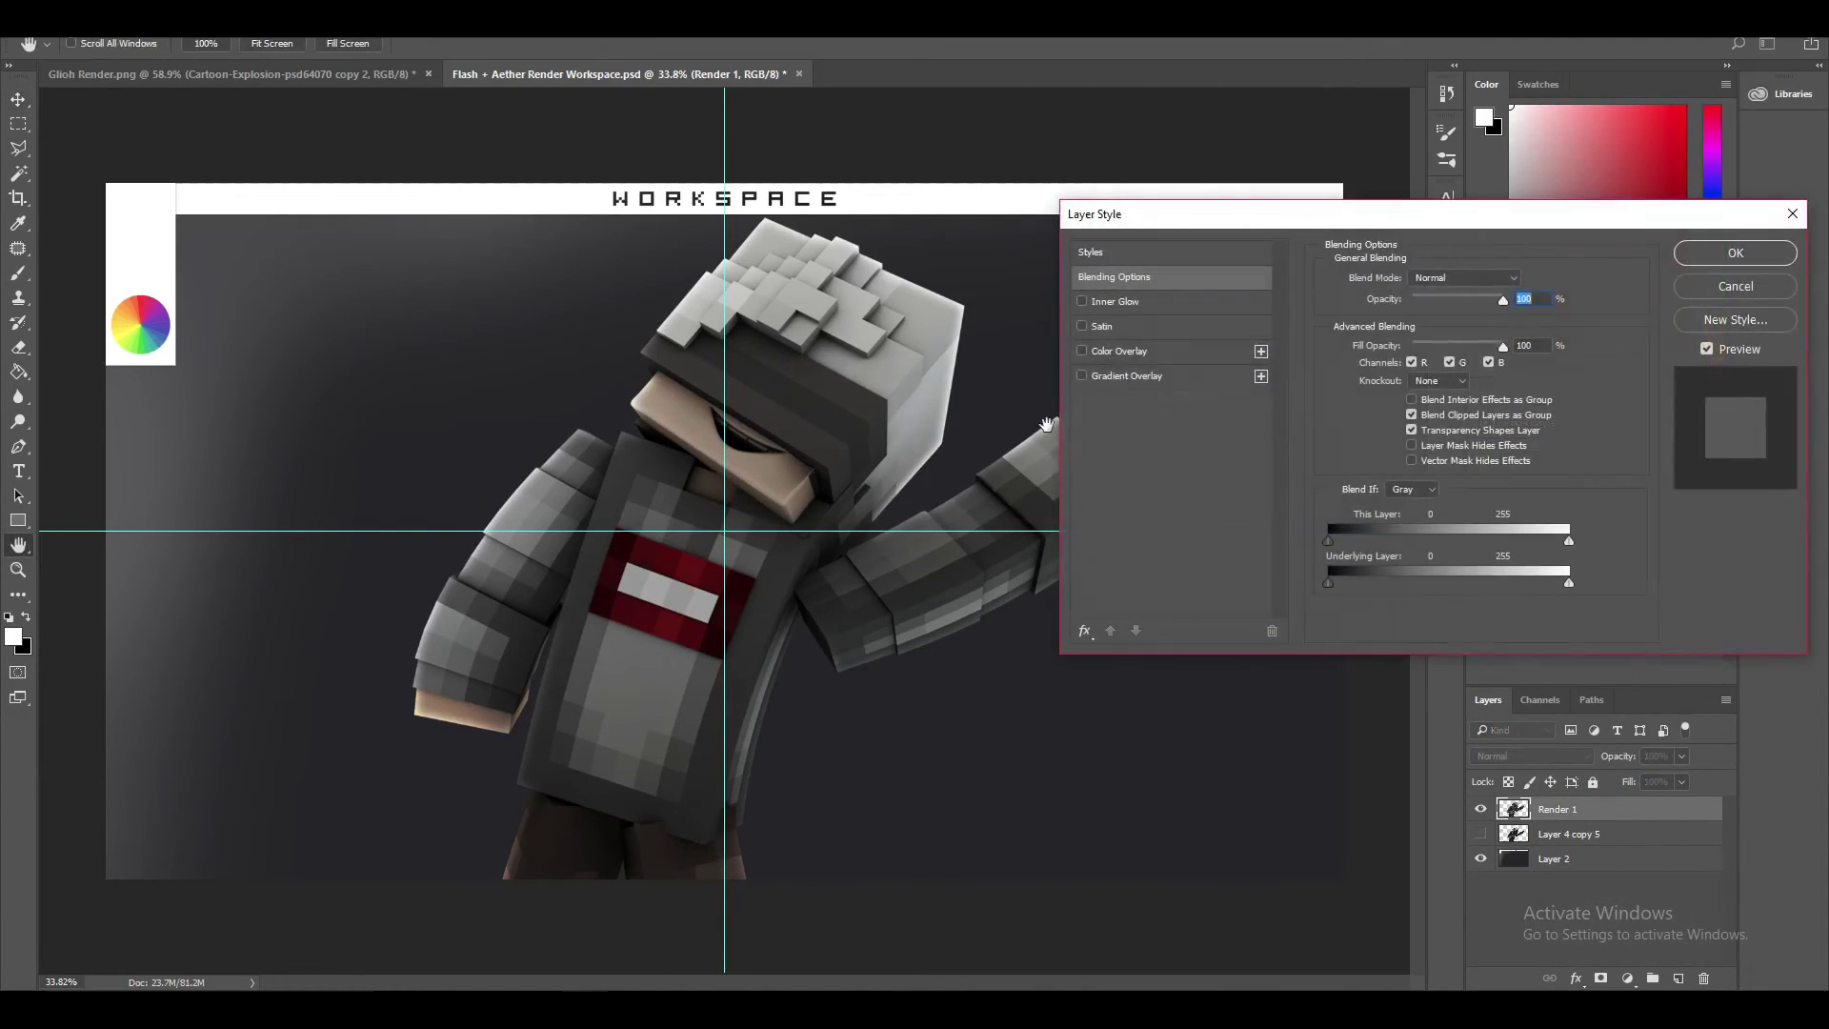
pyautogui.click(1112, 301)
pyautogui.click(1420, 282)
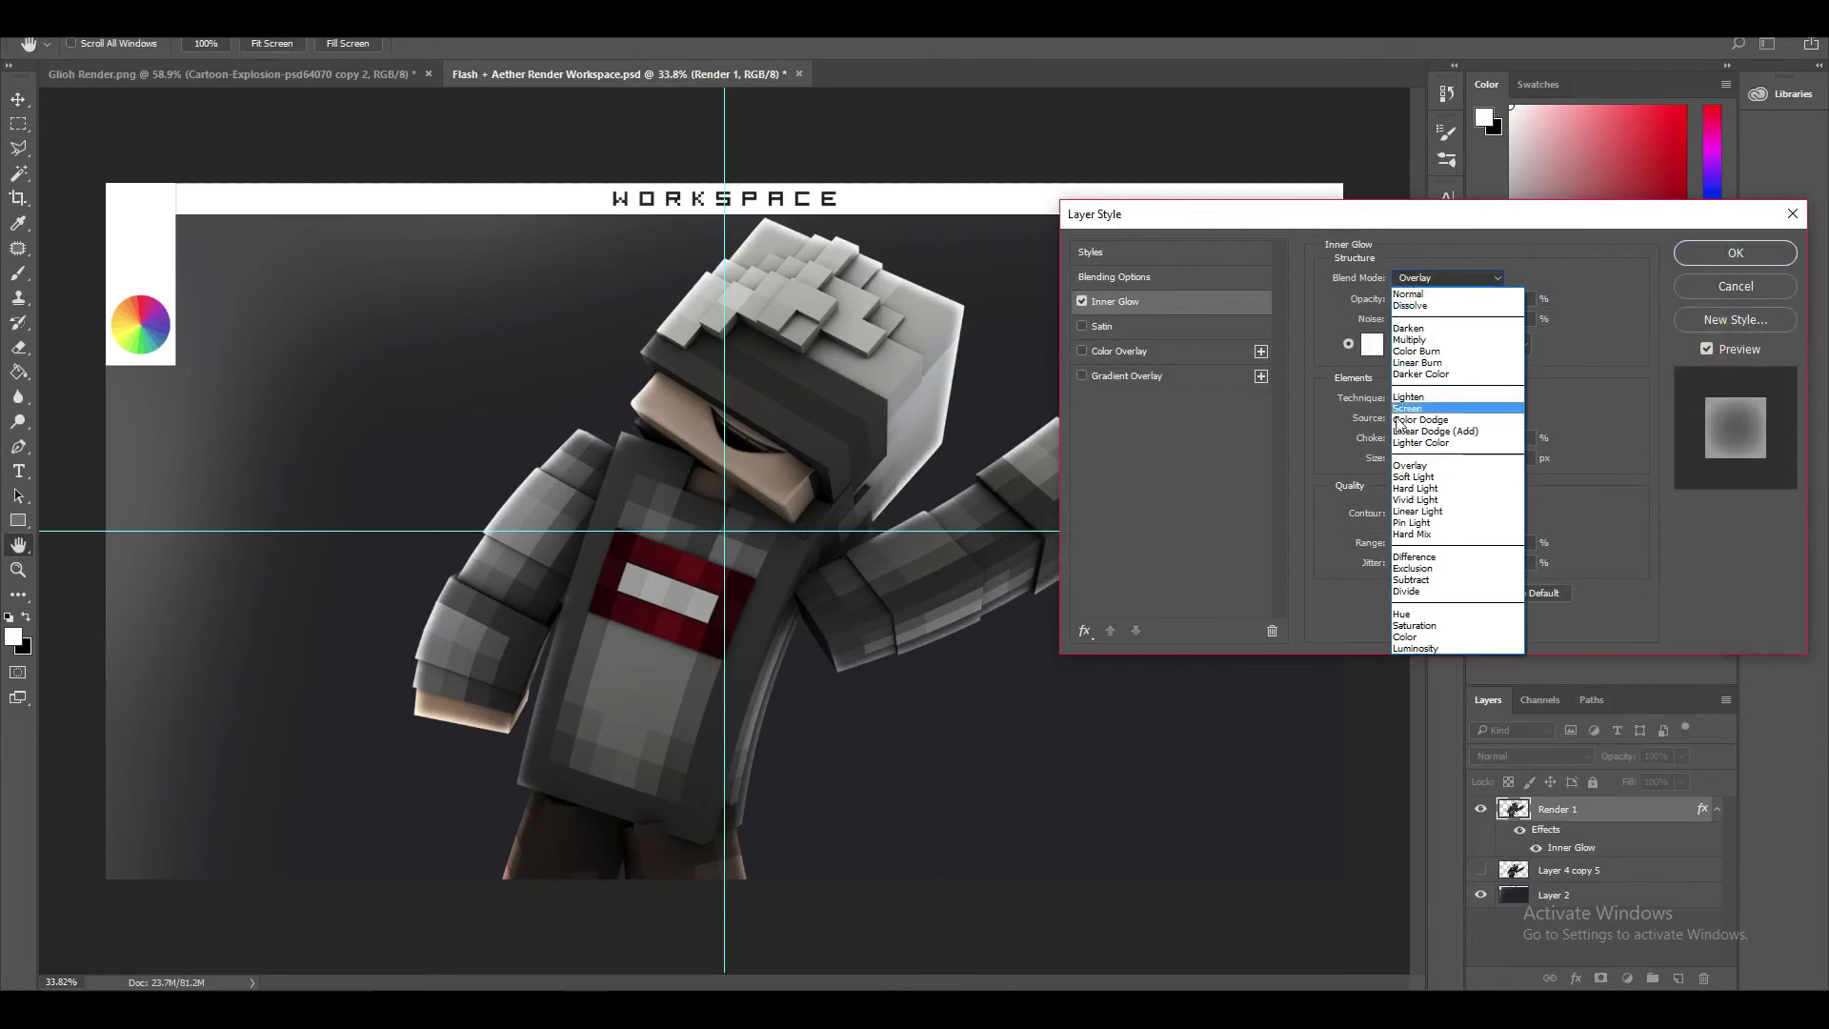
pyautogui.click(1427, 420)
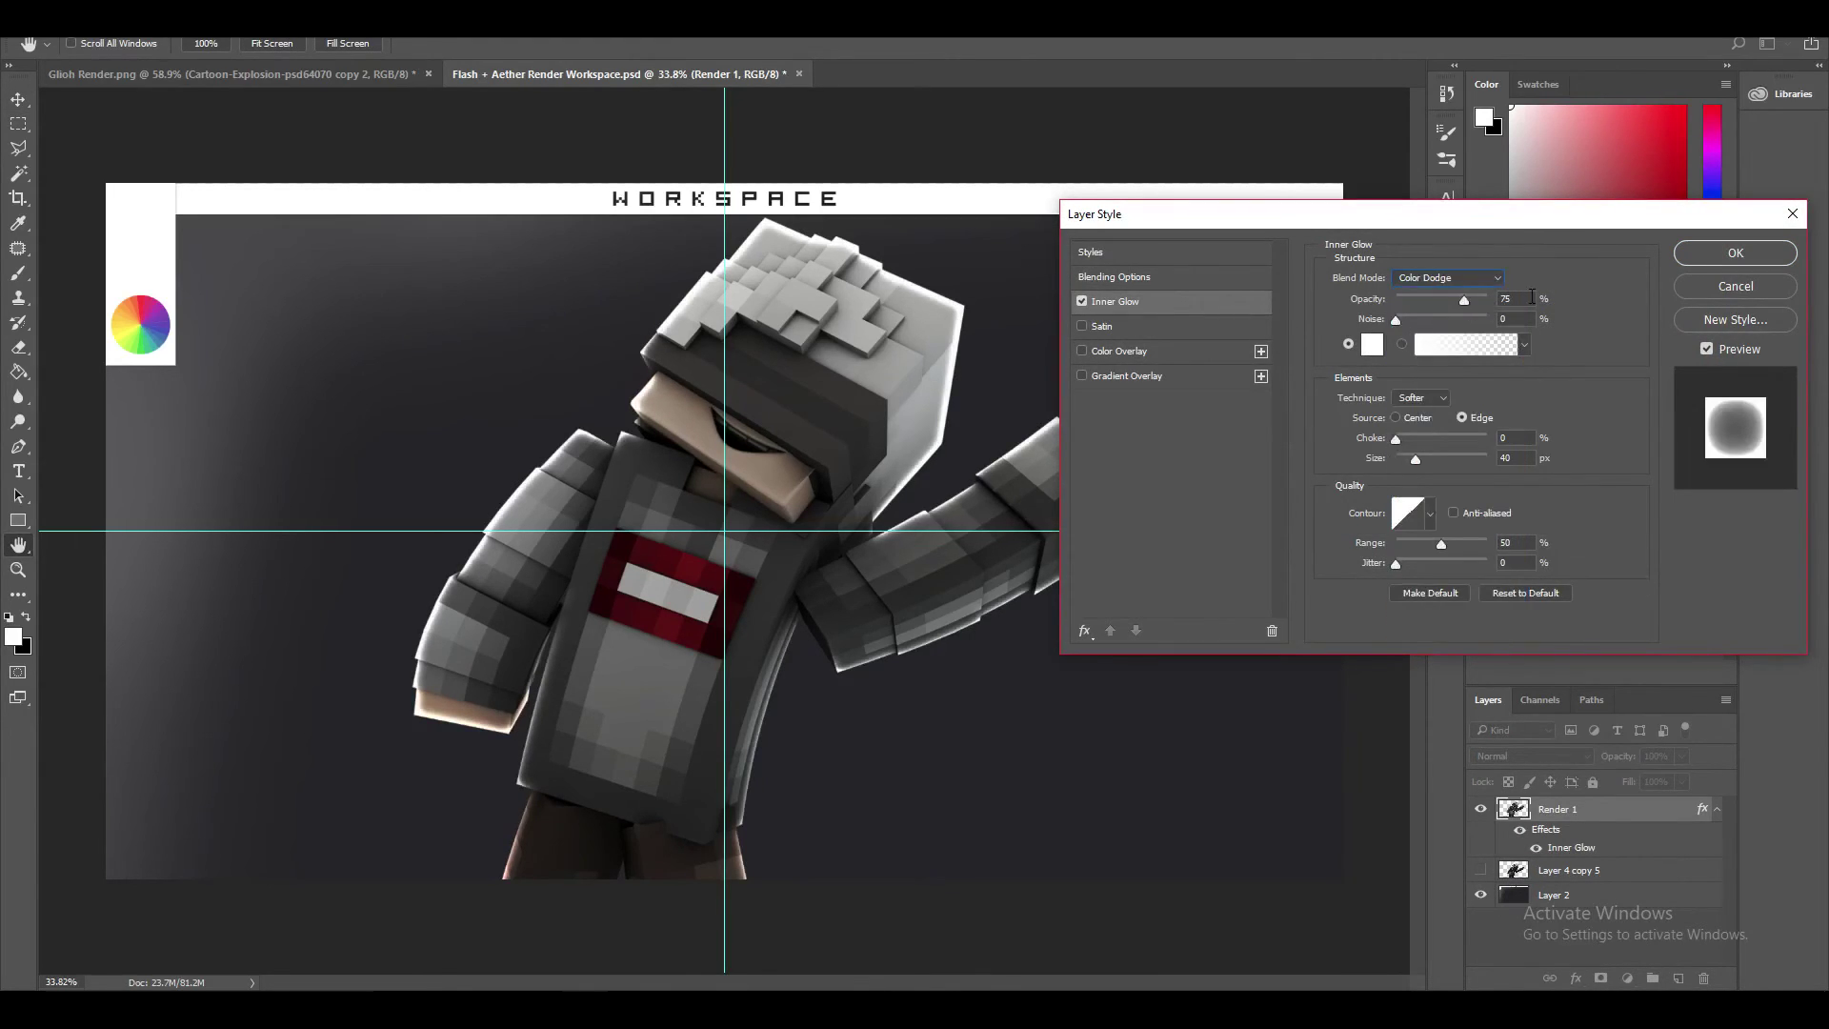
pyautogui.write('30')
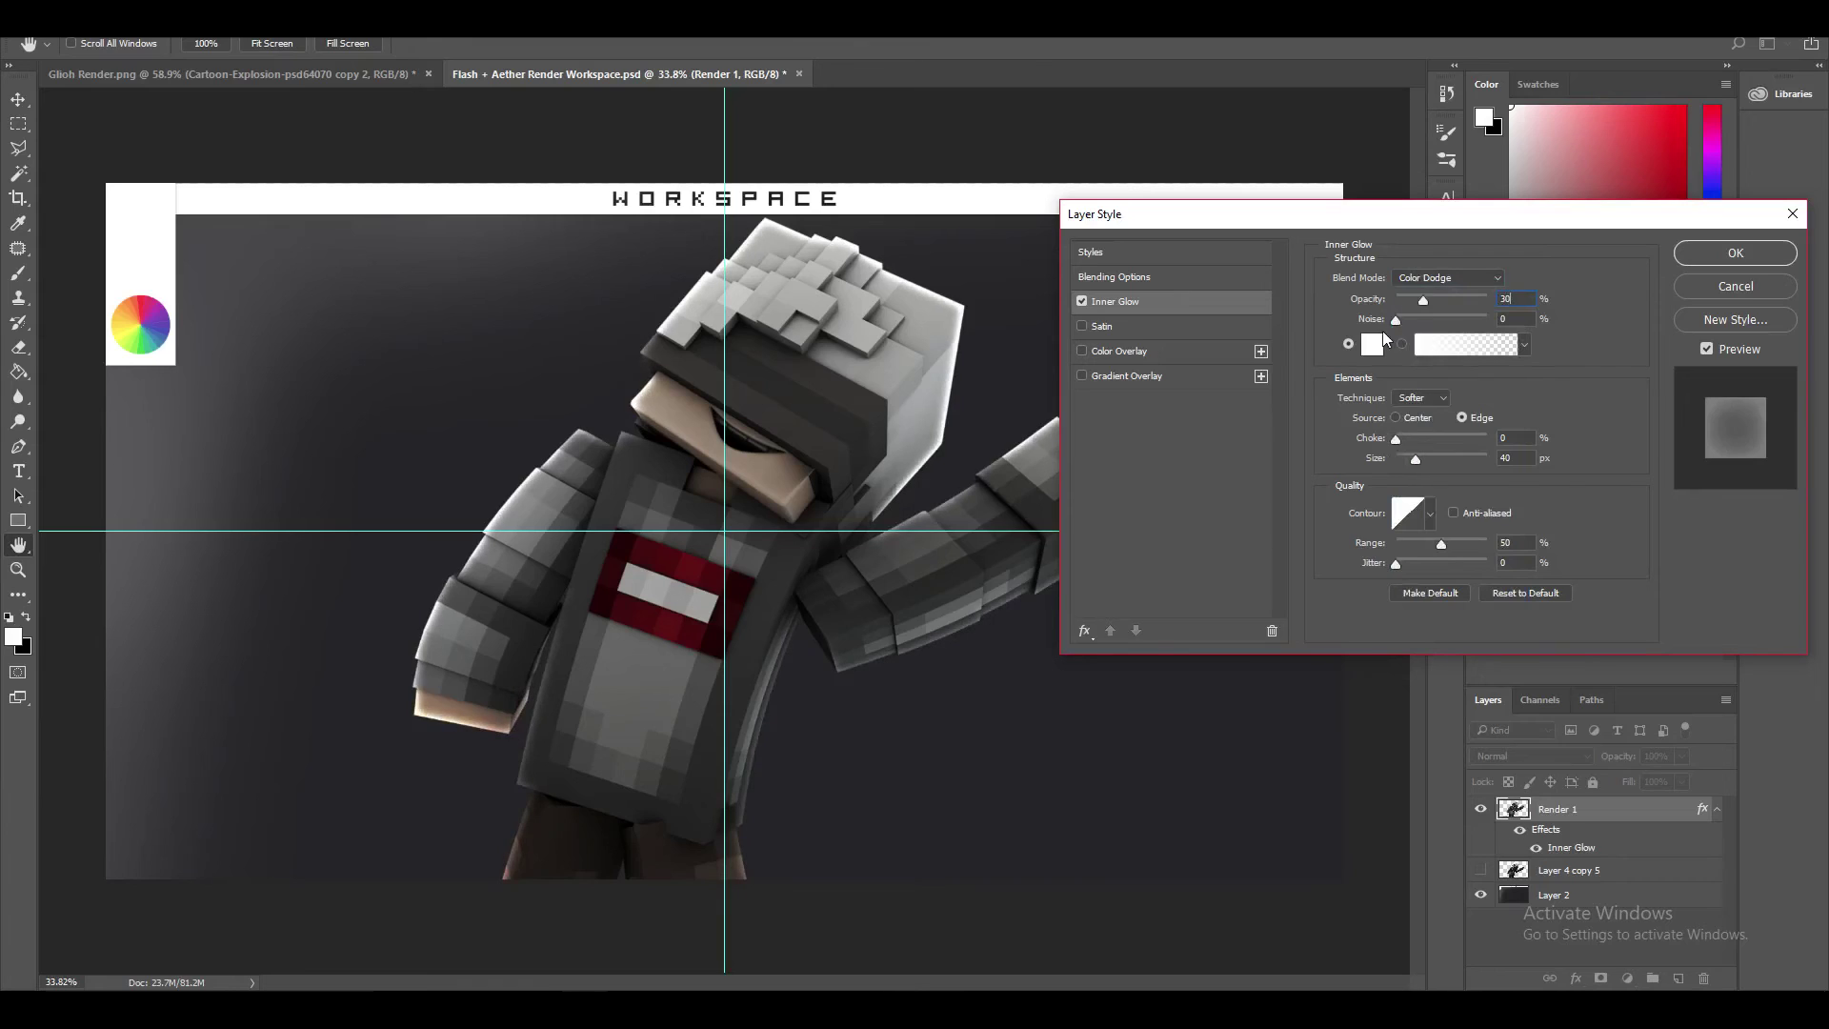
# - Set the Inner Glow's choke to 5% and size to 20 px, apply it and rasterize the layer style
pyautogui.click(1525, 441)
pyautogui.write('5')
pyautogui.press('Tab')
pyautogui.write('20')
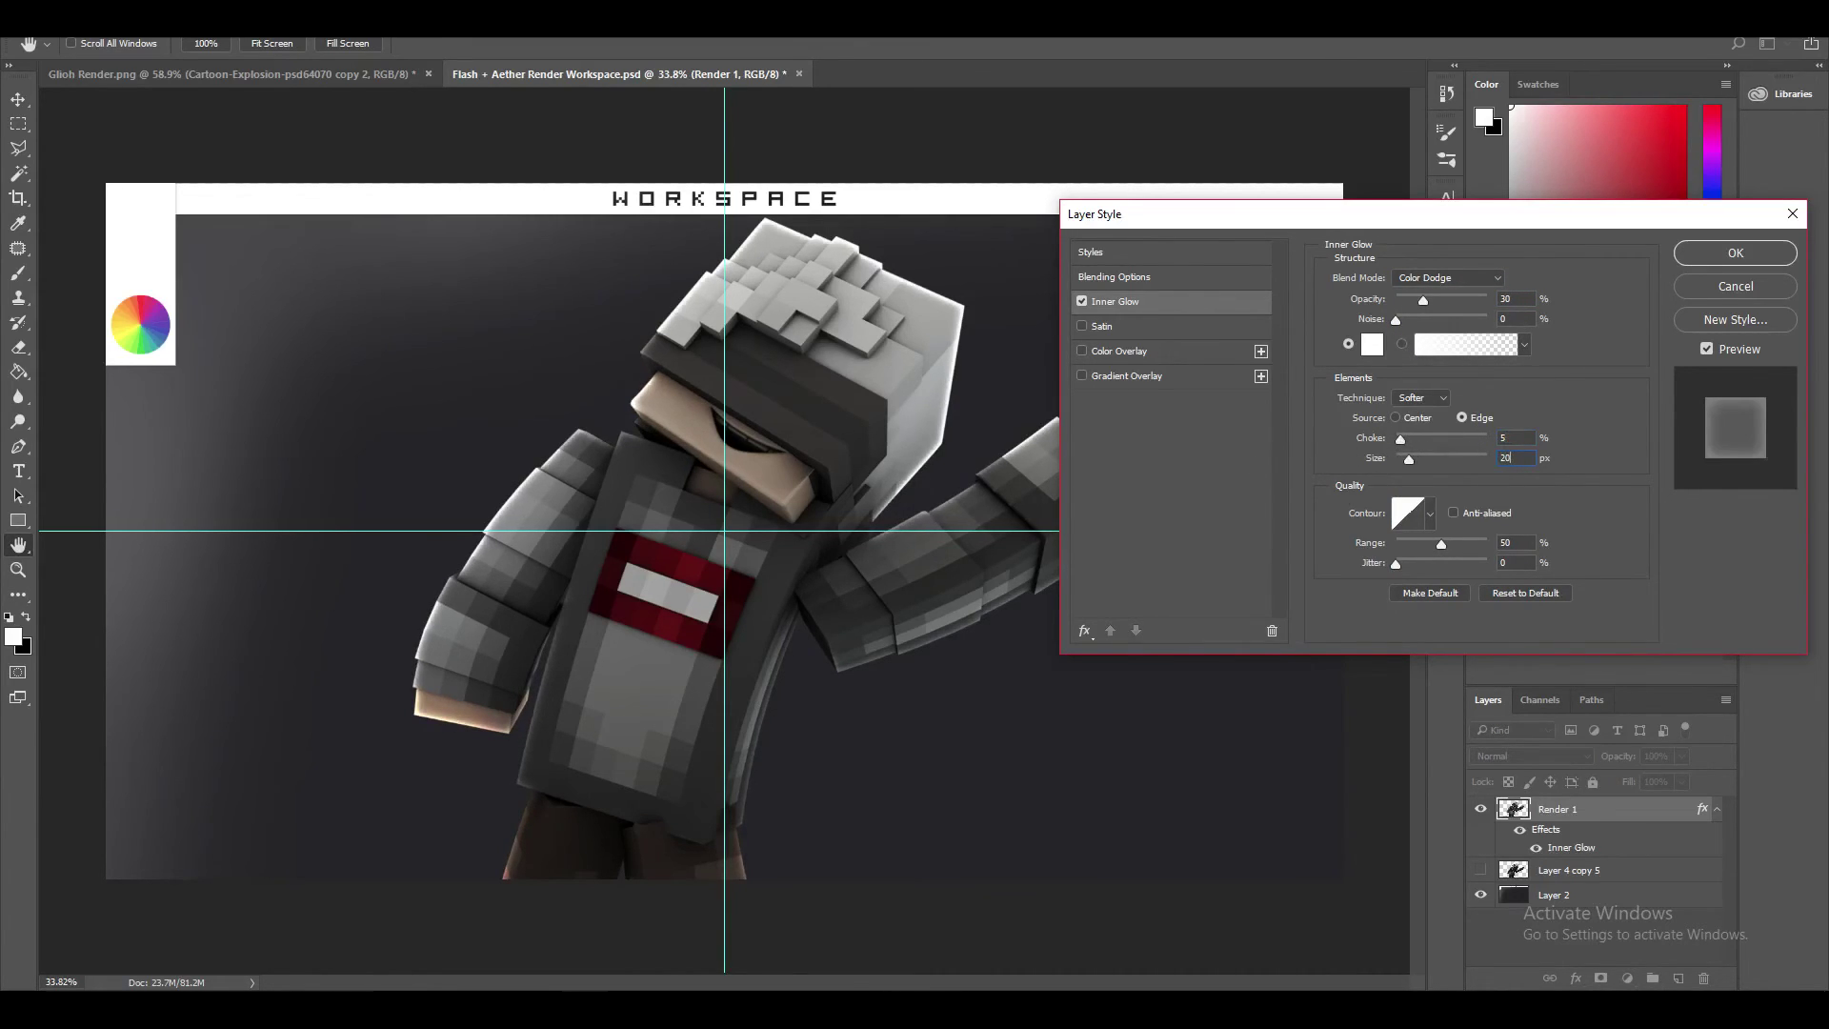
pyautogui.click(1728, 260)
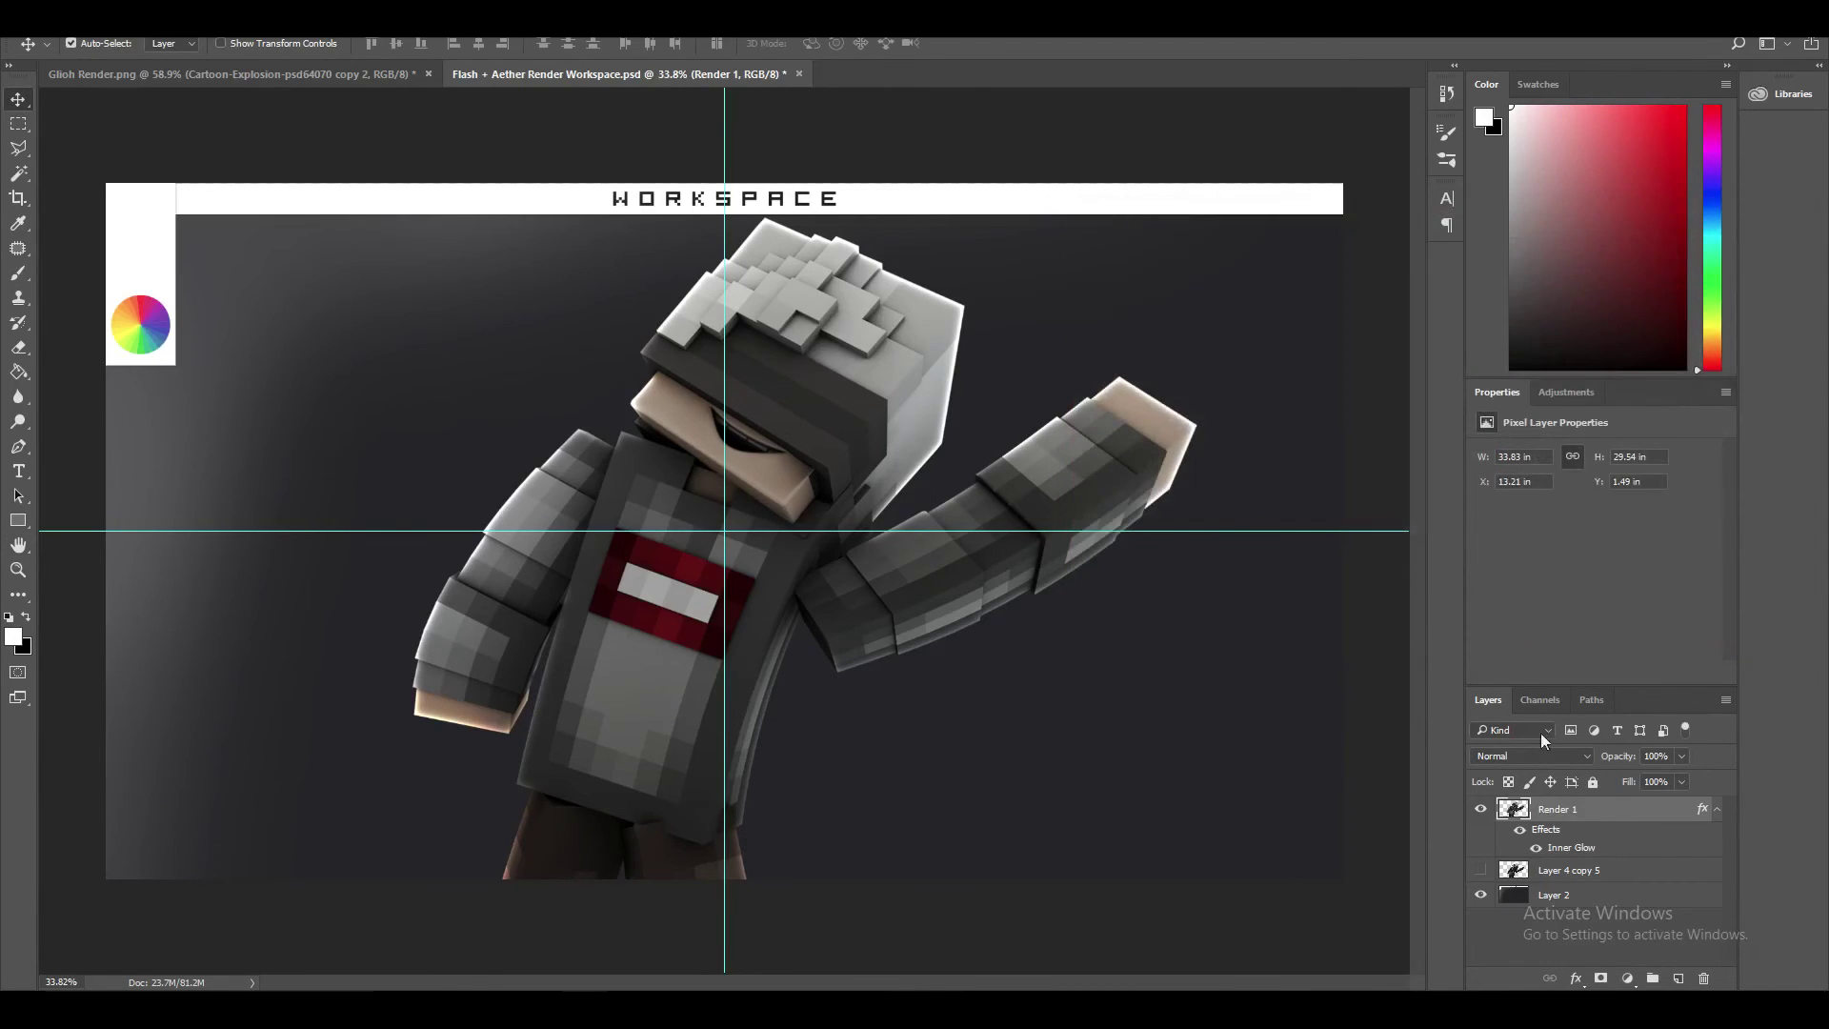
pyautogui.rightClick(1631, 808)
pyautogui.click(1417, 400)
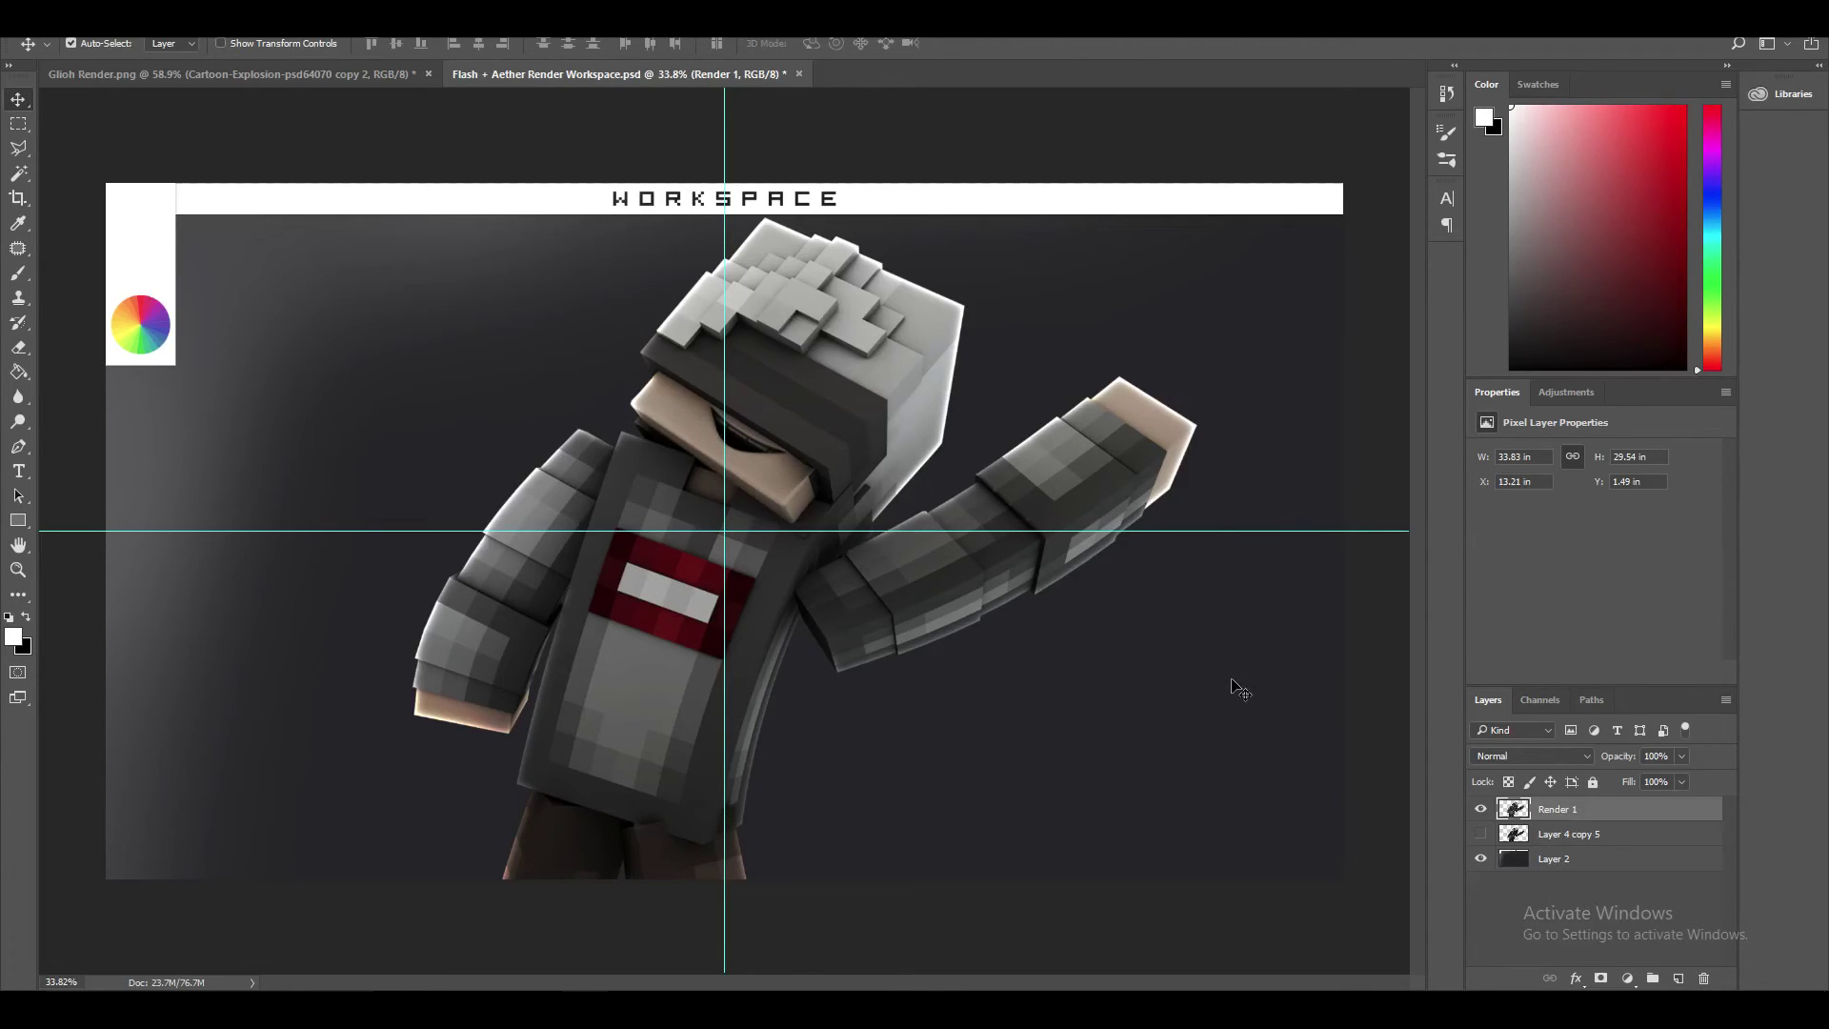
# - Duplicate the Render 1 layer and open the Filter Gallery for the copy
pyautogui.keyDown('alt'); pyautogui.moveTo(1238, 688); pyautogui.dragTo(1237, 686); pyautogui.keyUp('alt')
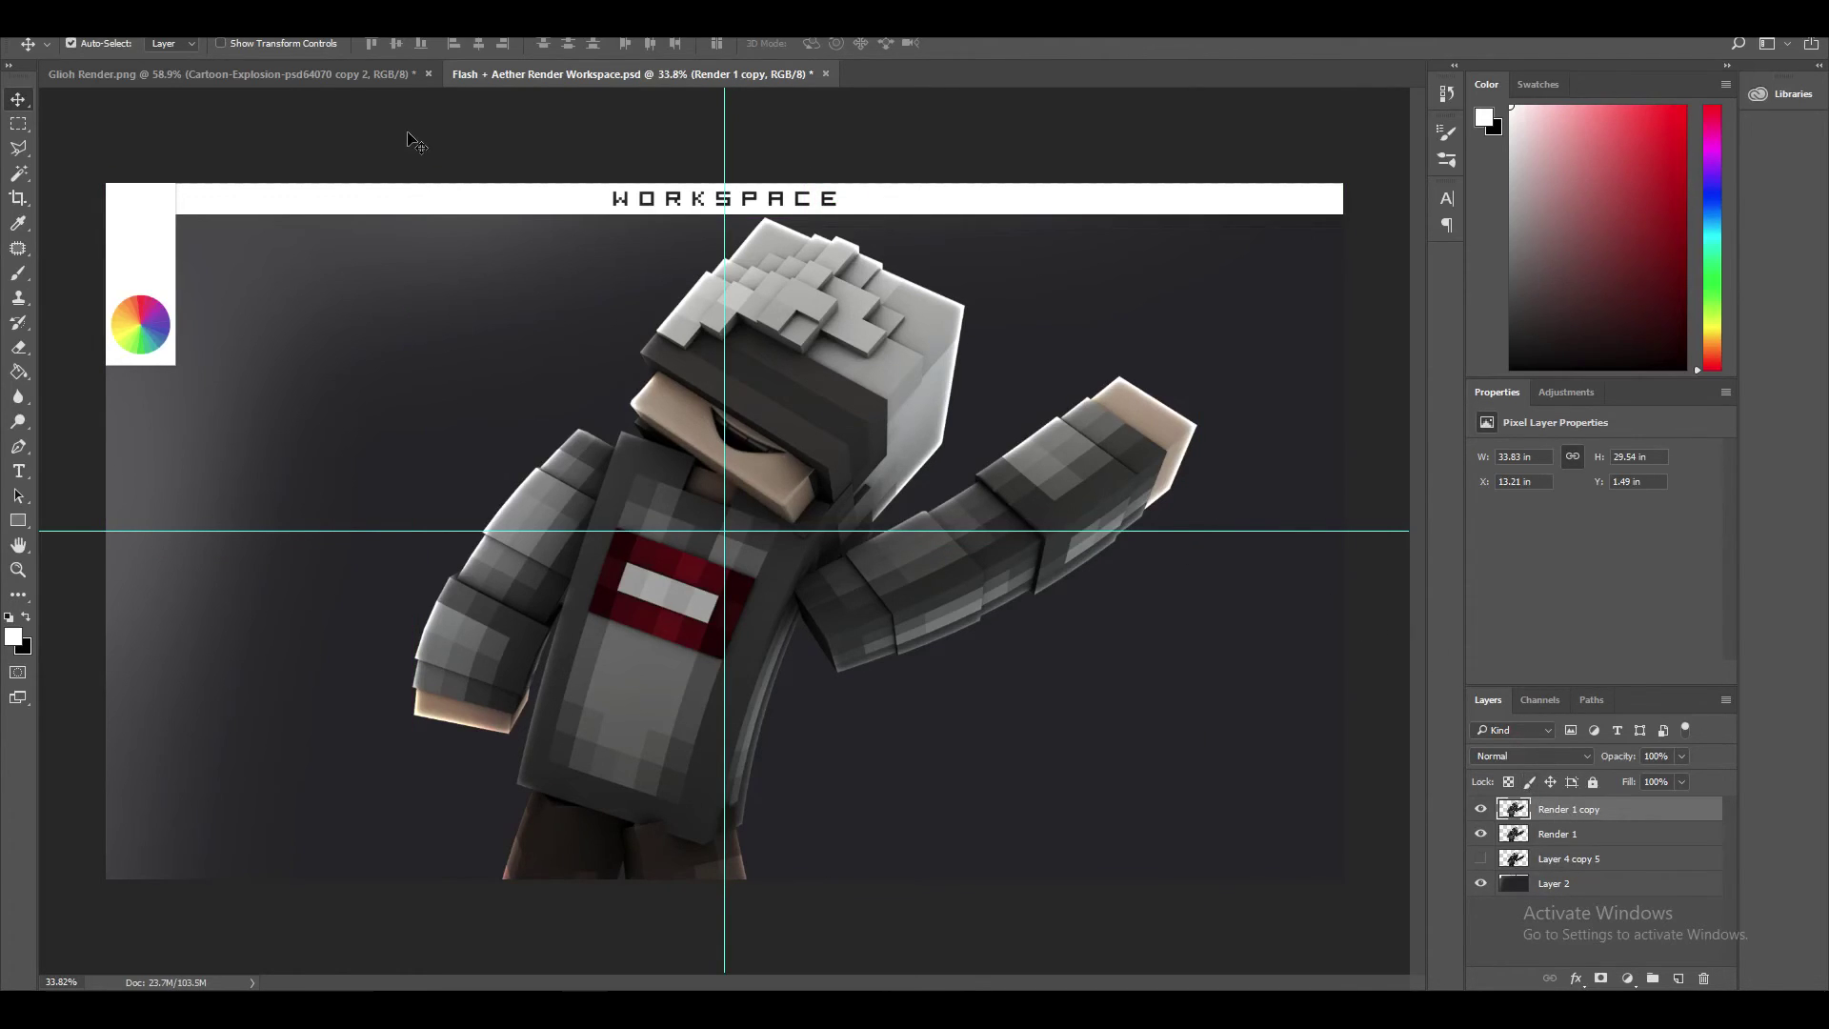
pyautogui.click(291, 19)
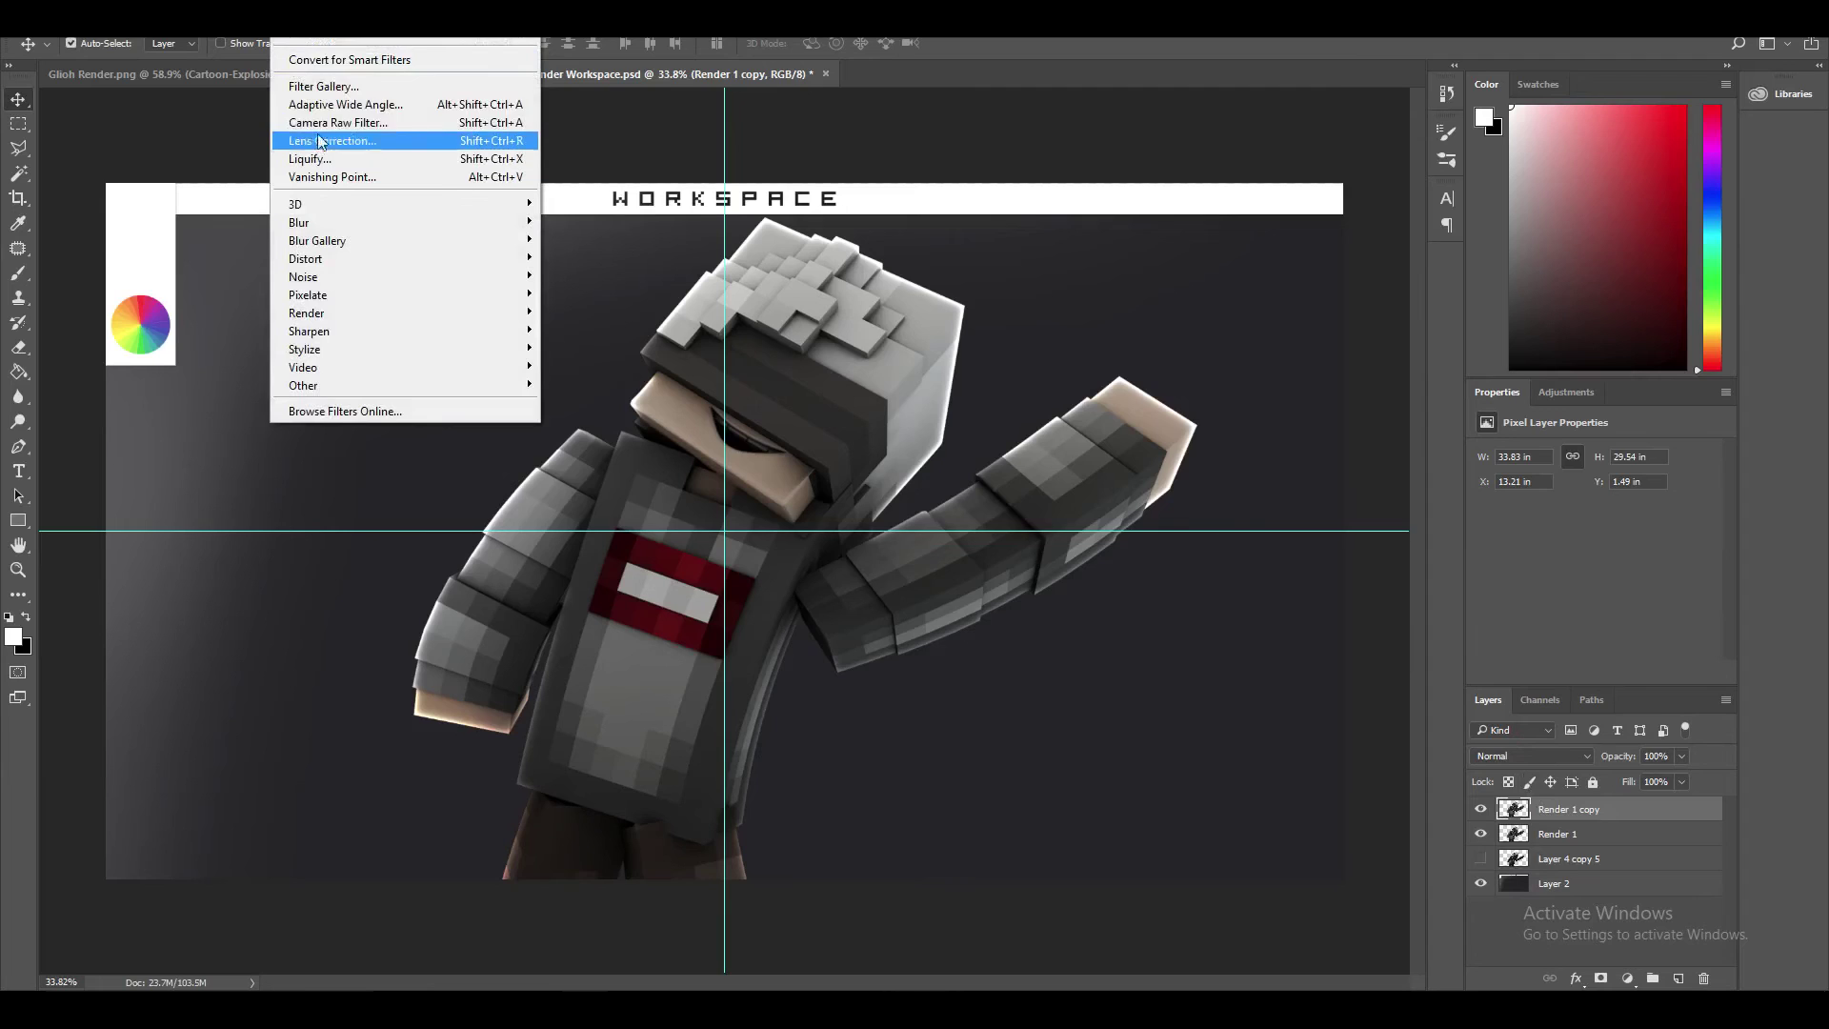
pyautogui.click(323, 87)
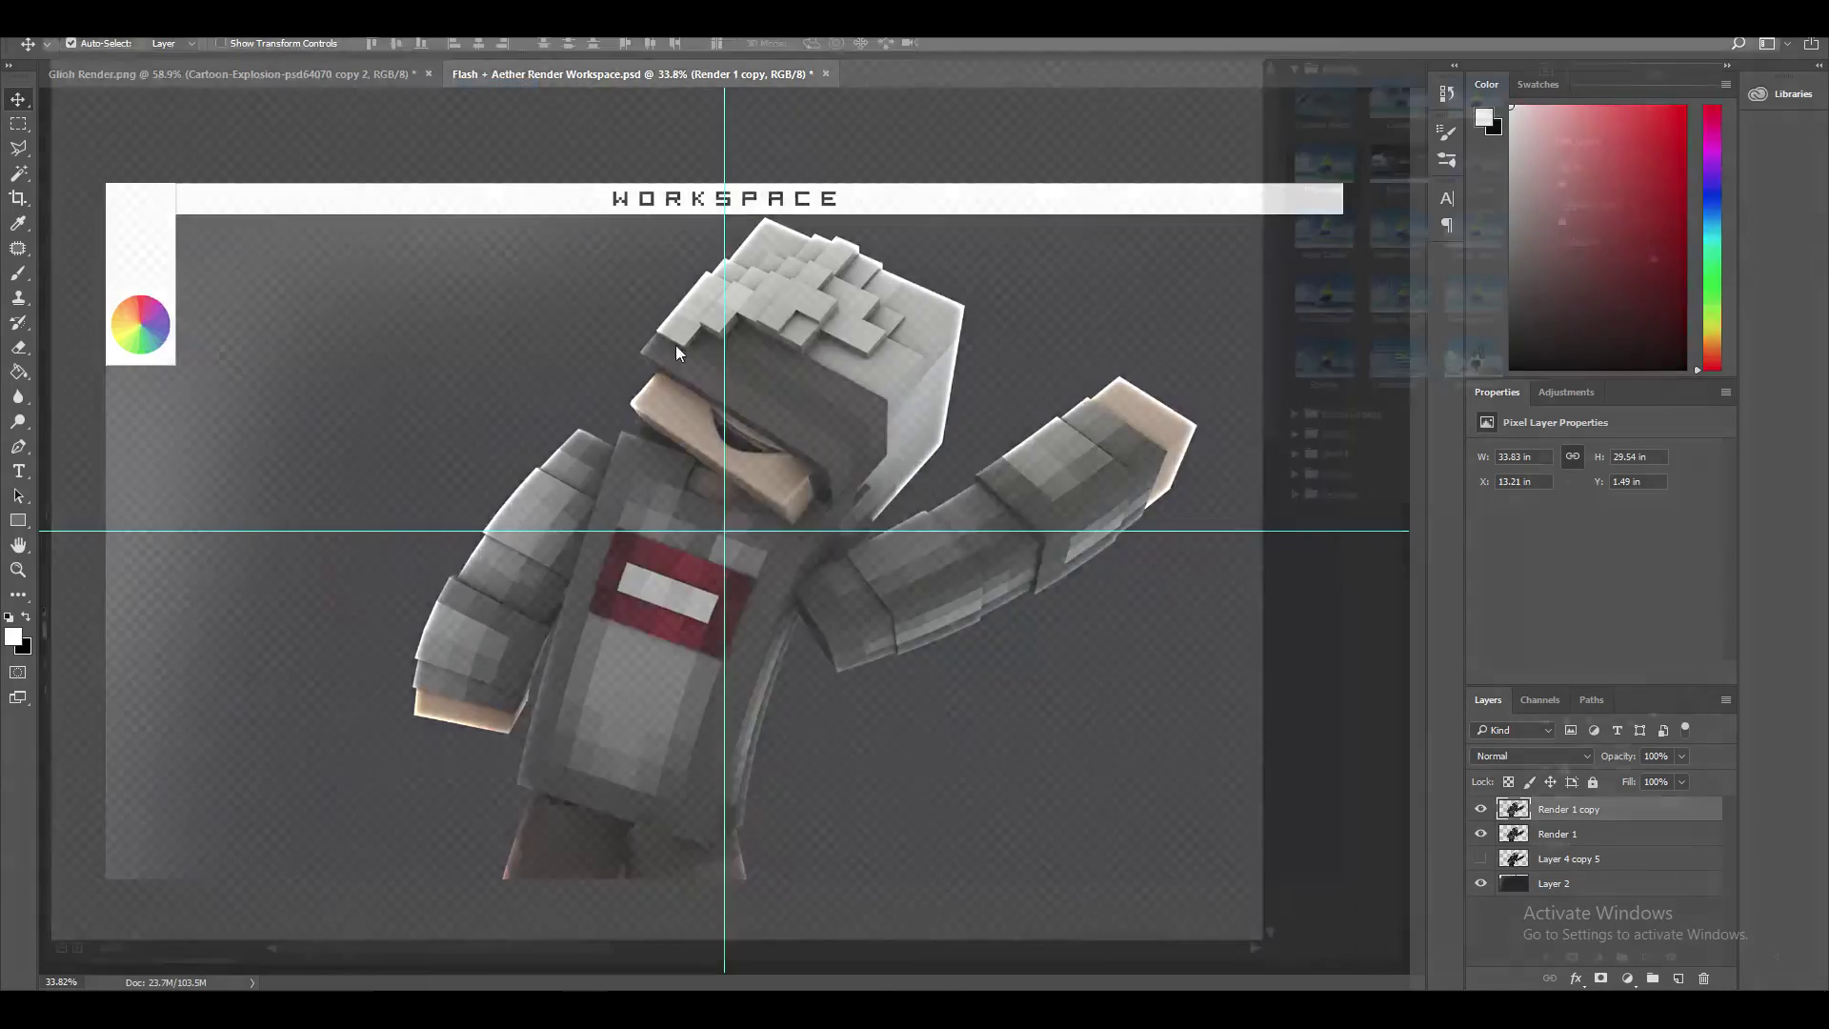
# - Apply Plastic Wrap (highlight strength 9, detail 8, smoothness 5) and Glowing Edges (width 4, brightness 5, smoothness 2) to the render copy
pyautogui.scroll(-10, 1004, 478)
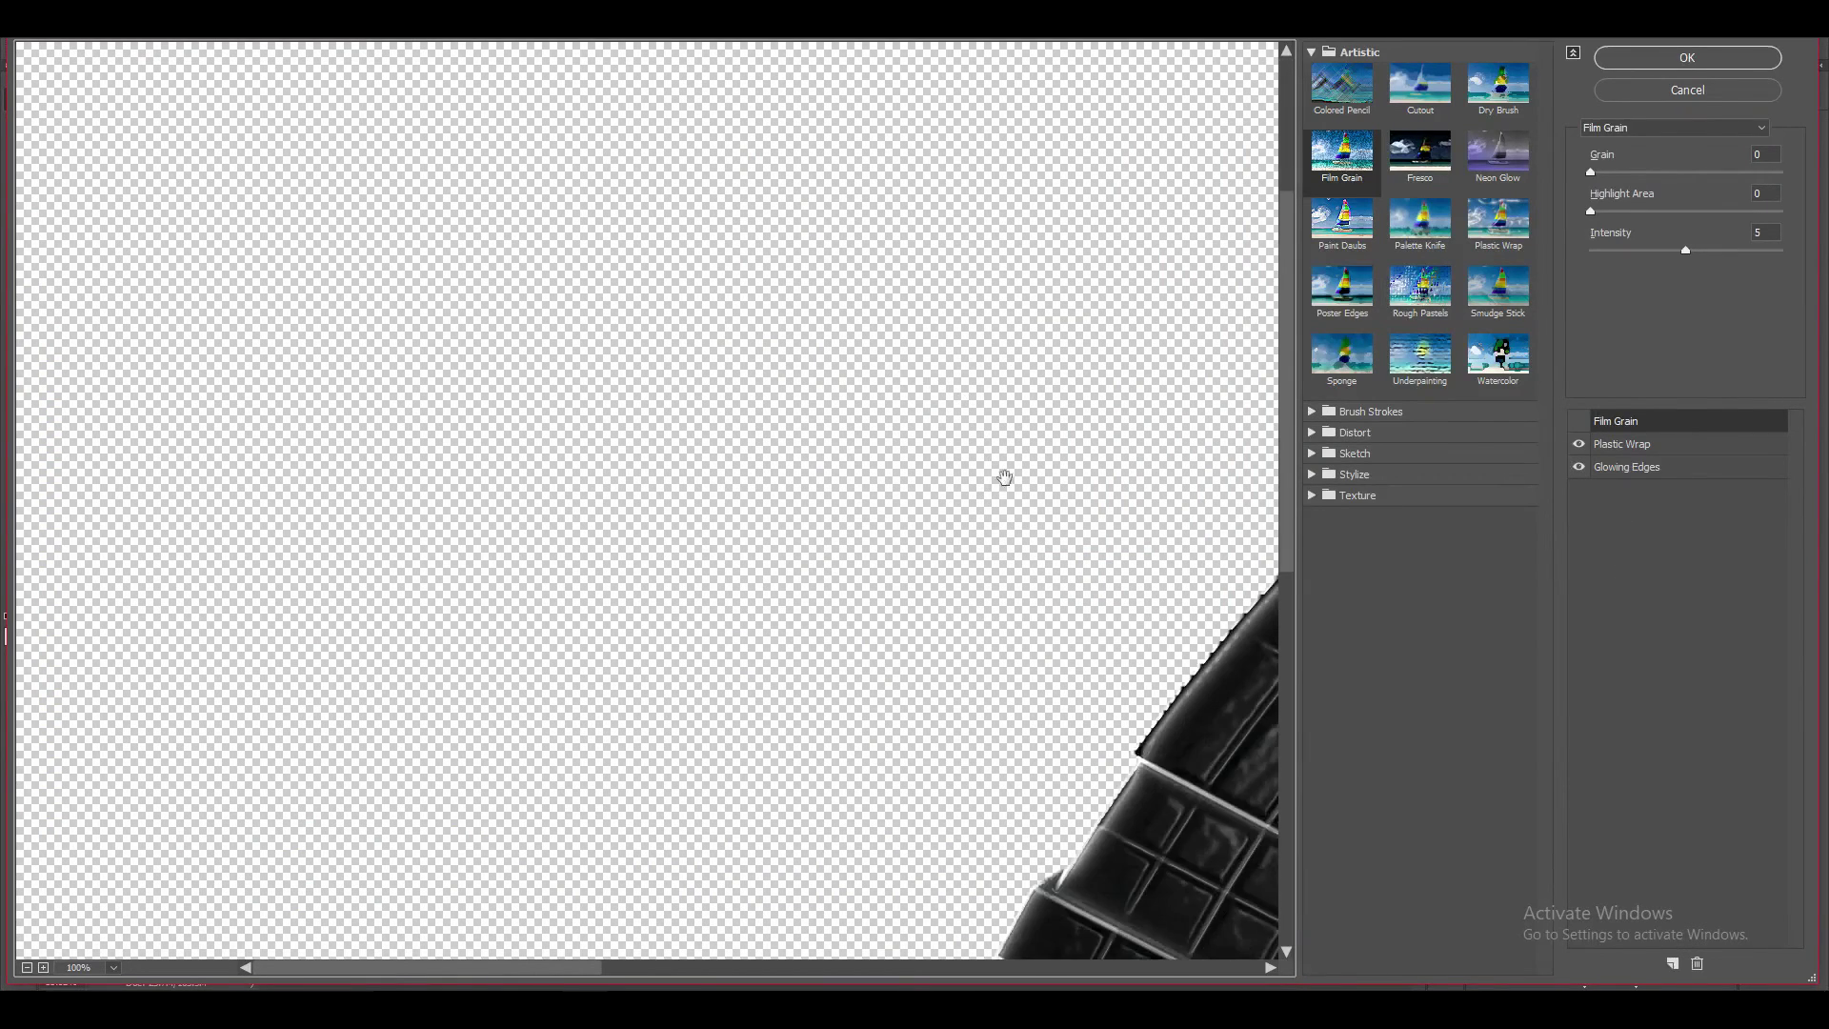
pyautogui.scroll(4, 1060, 510)
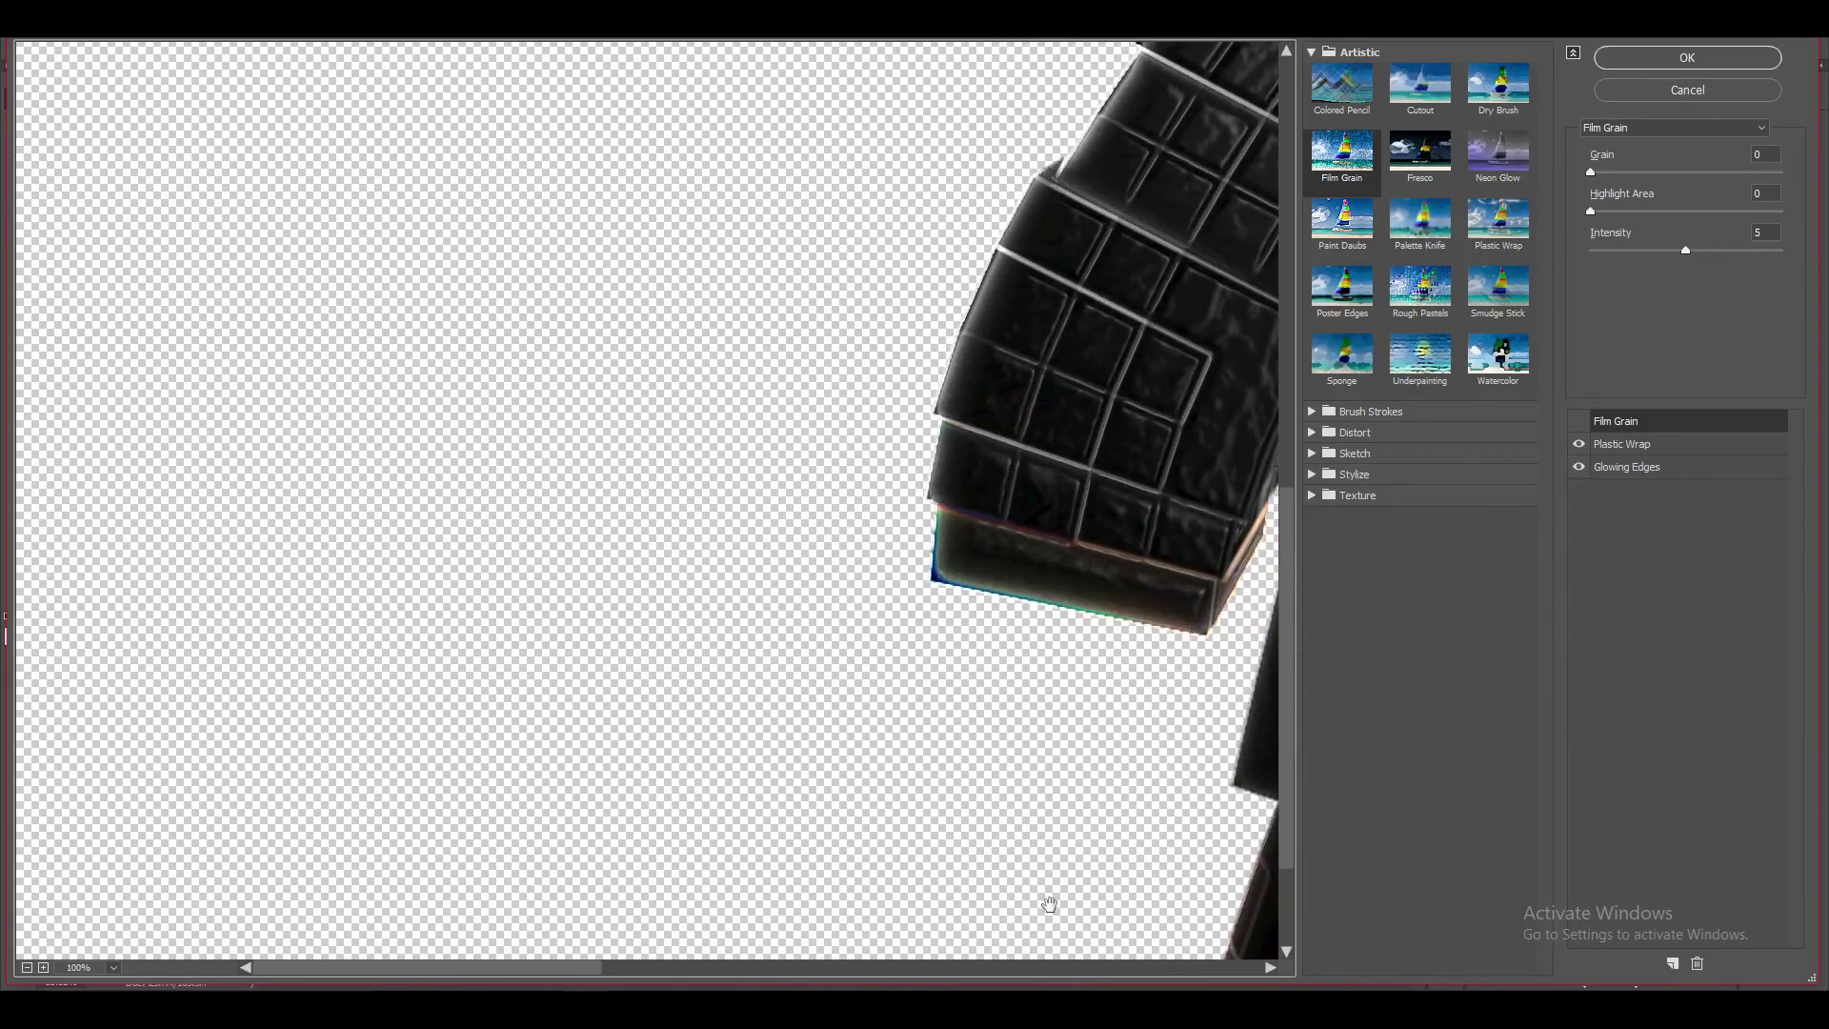
pyautogui.moveTo(597, 972); pyautogui.dragTo(883, 972)
pyautogui.scroll(-3, 825, 437)
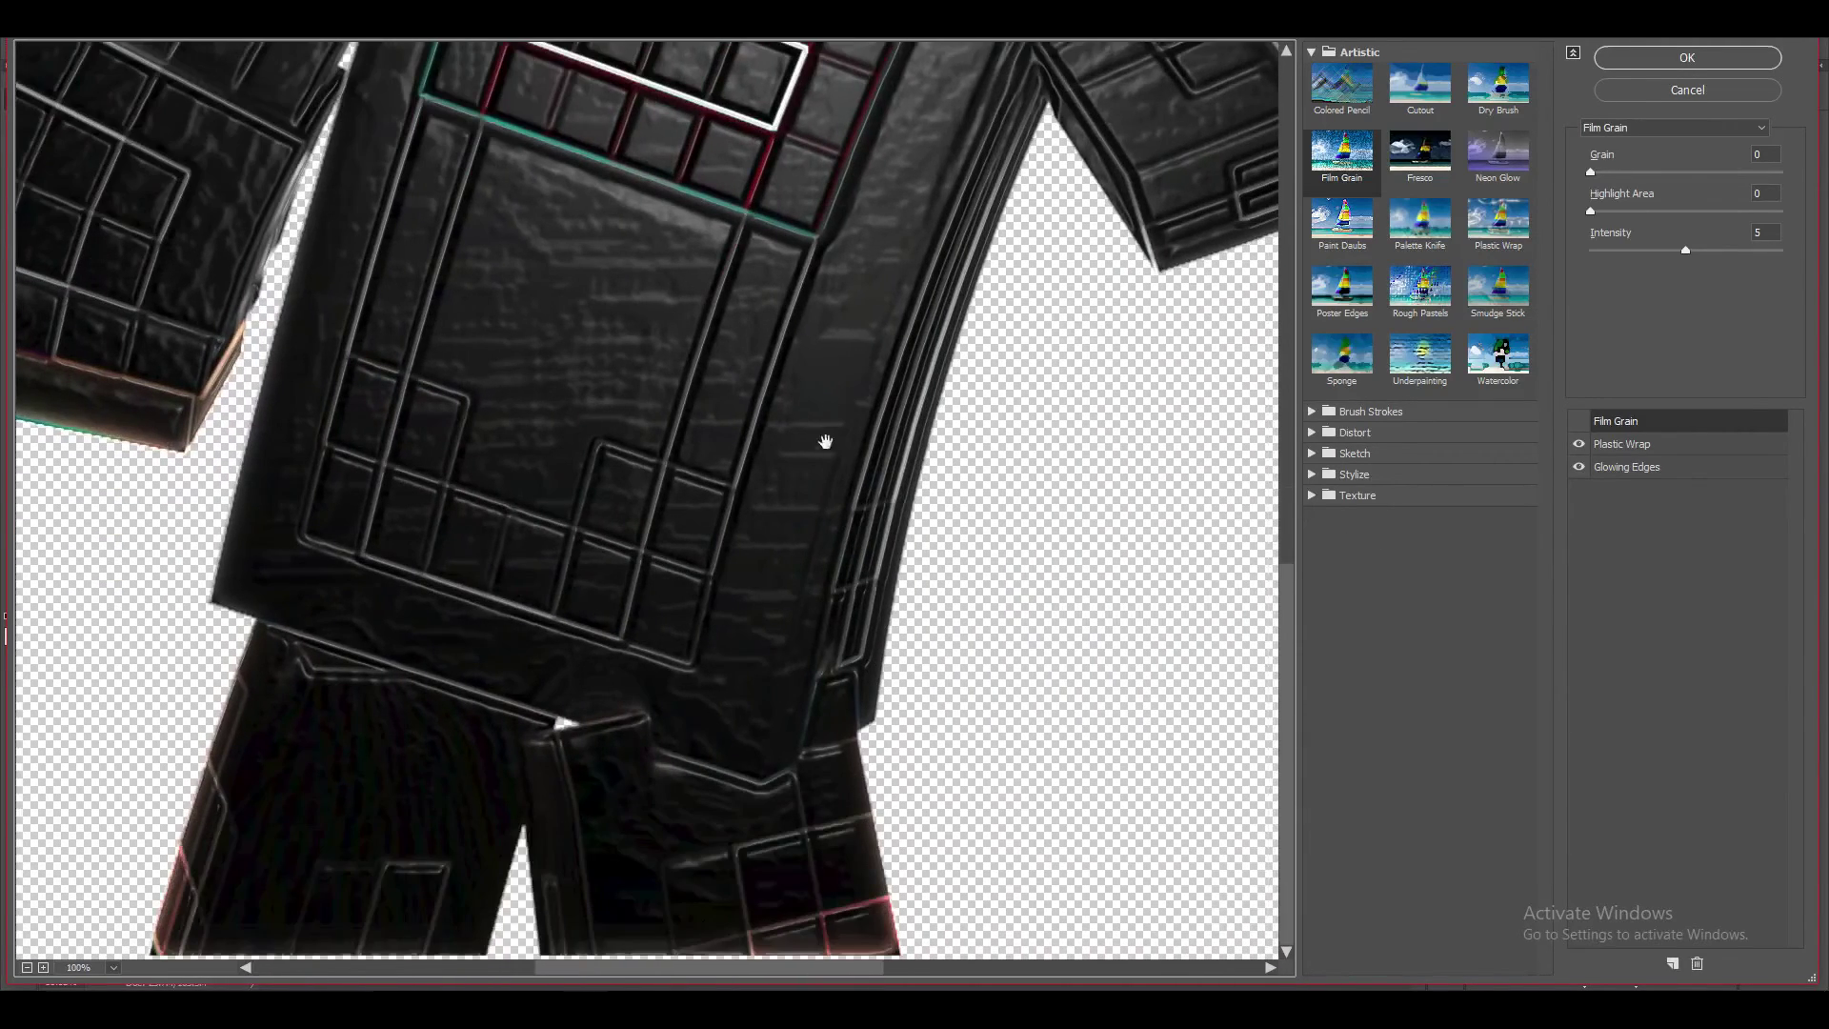
pyautogui.scroll(4, 829, 396)
pyautogui.click(27, 967)
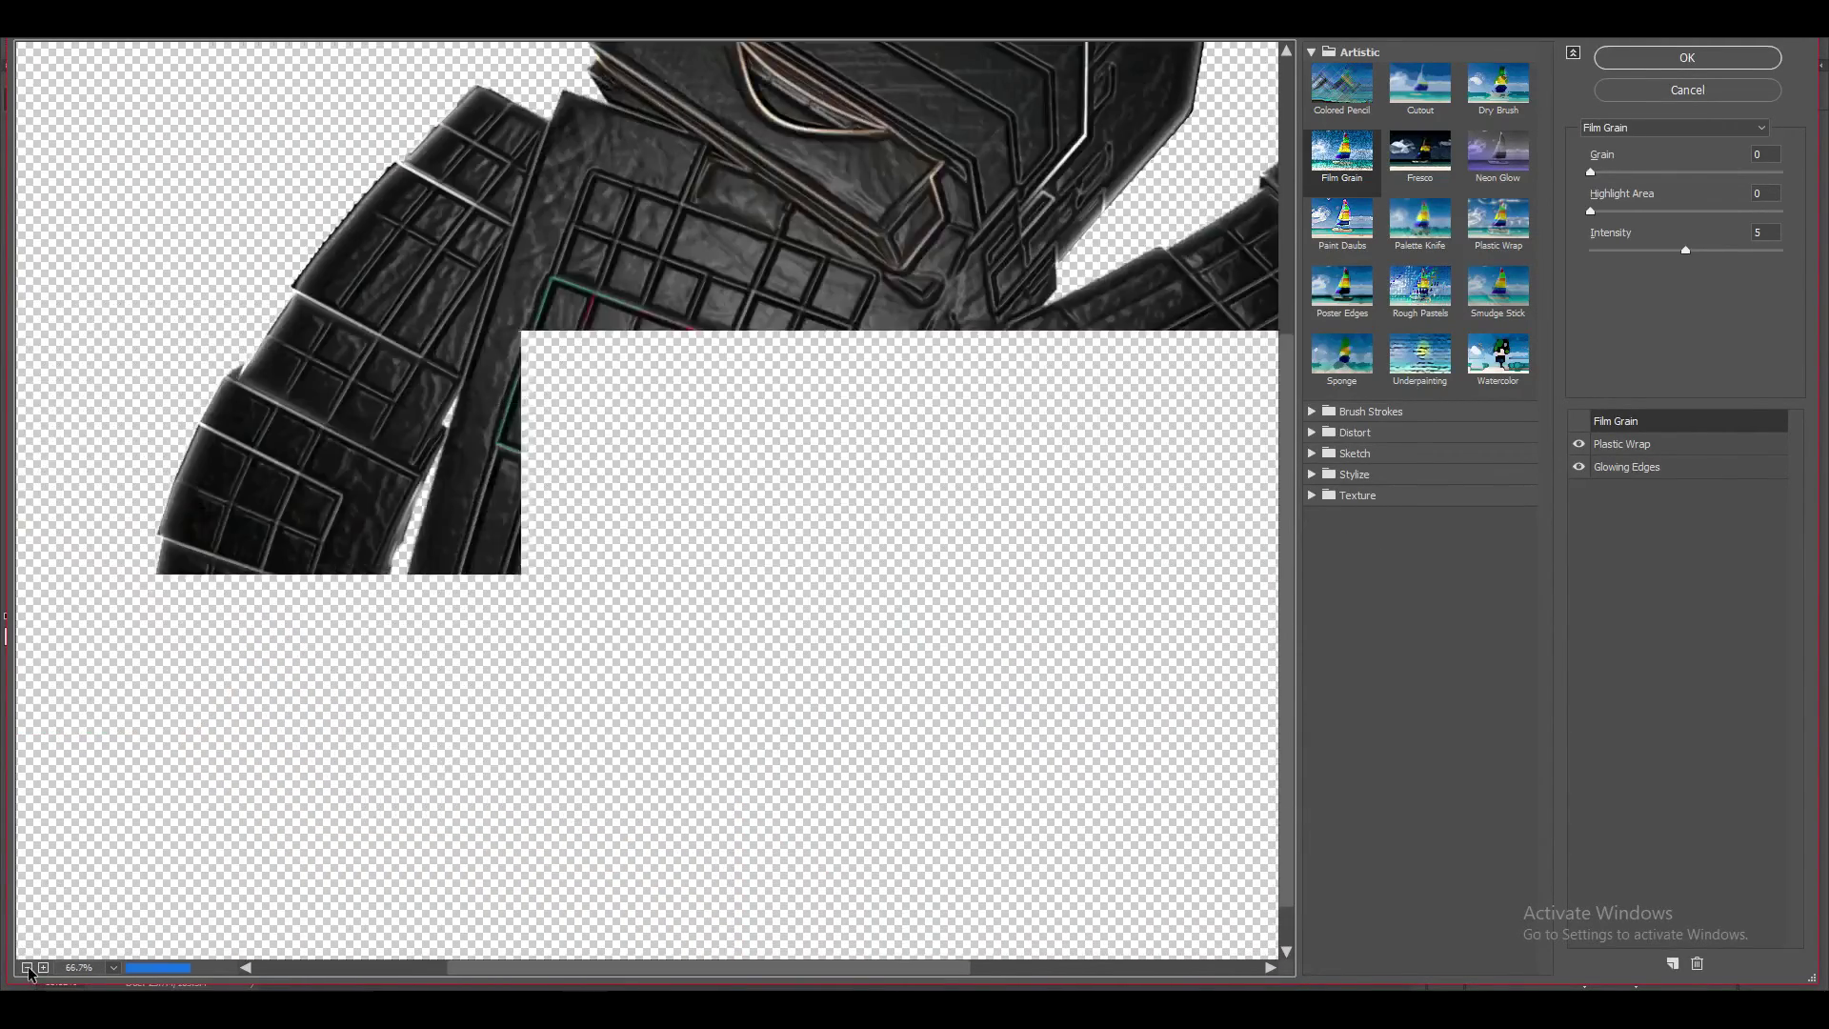
pyautogui.click(28, 967)
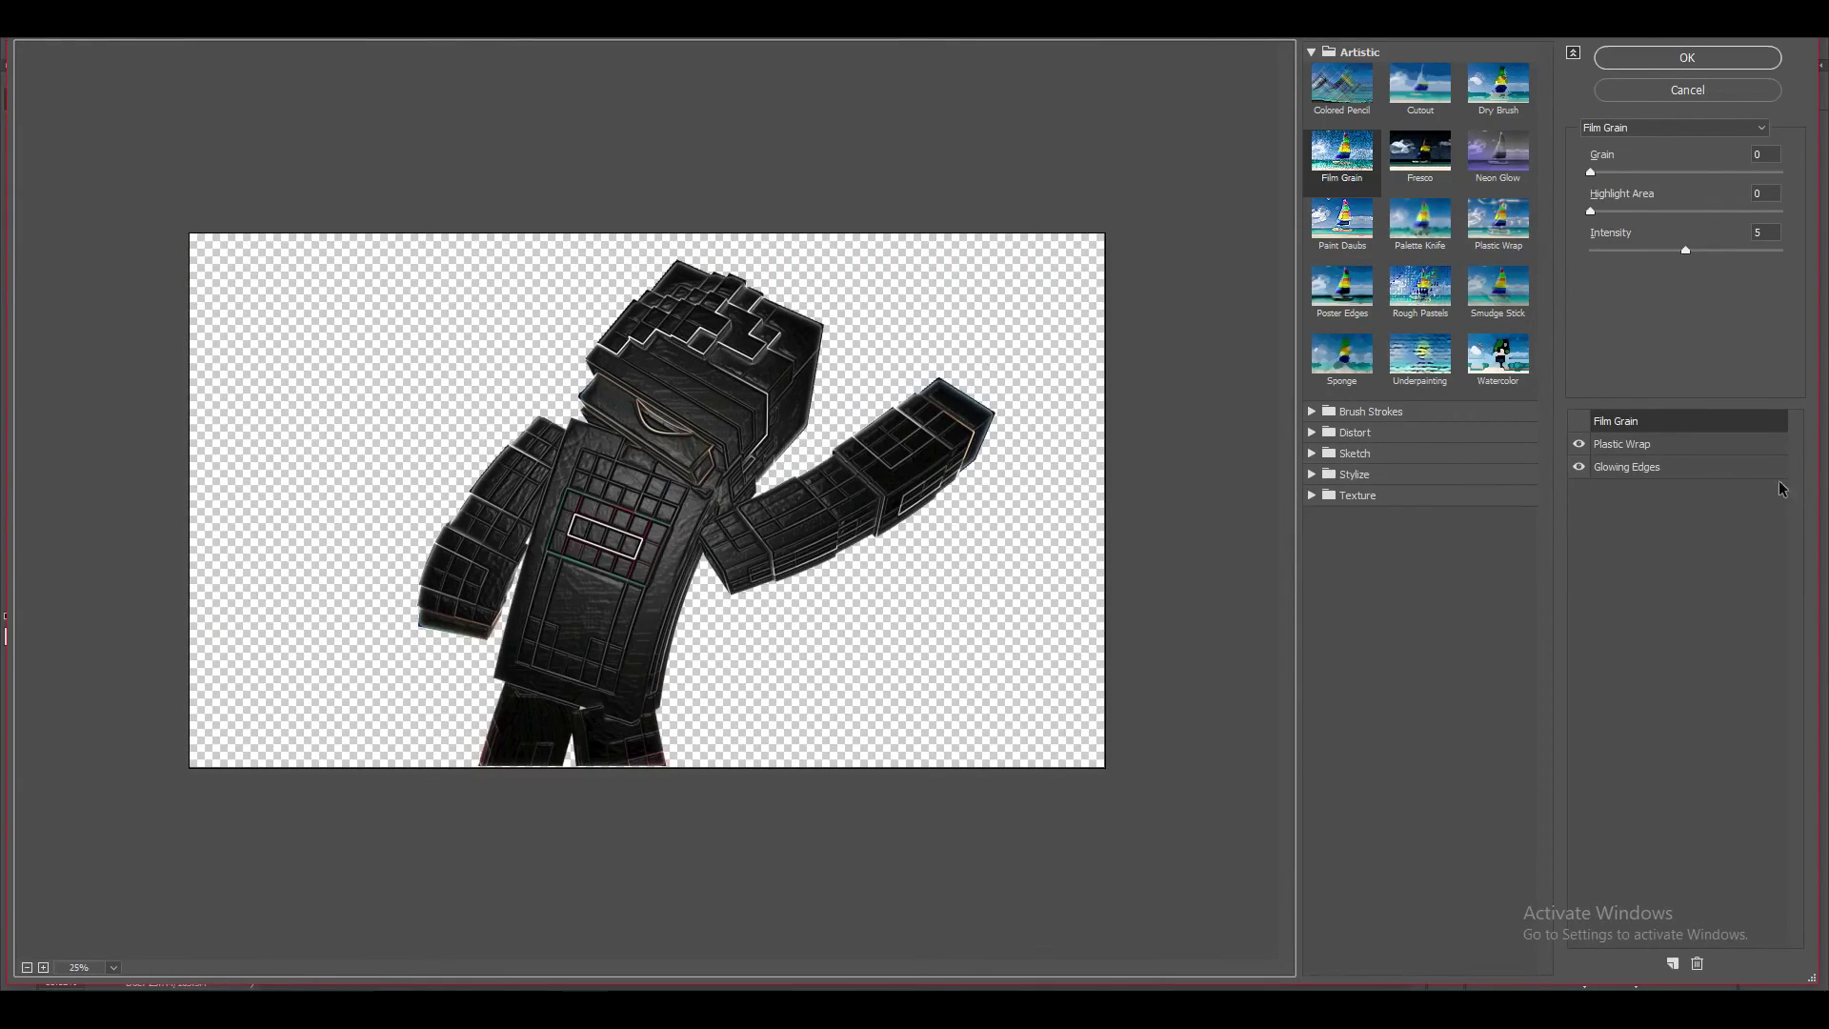
pyautogui.click(1611, 445)
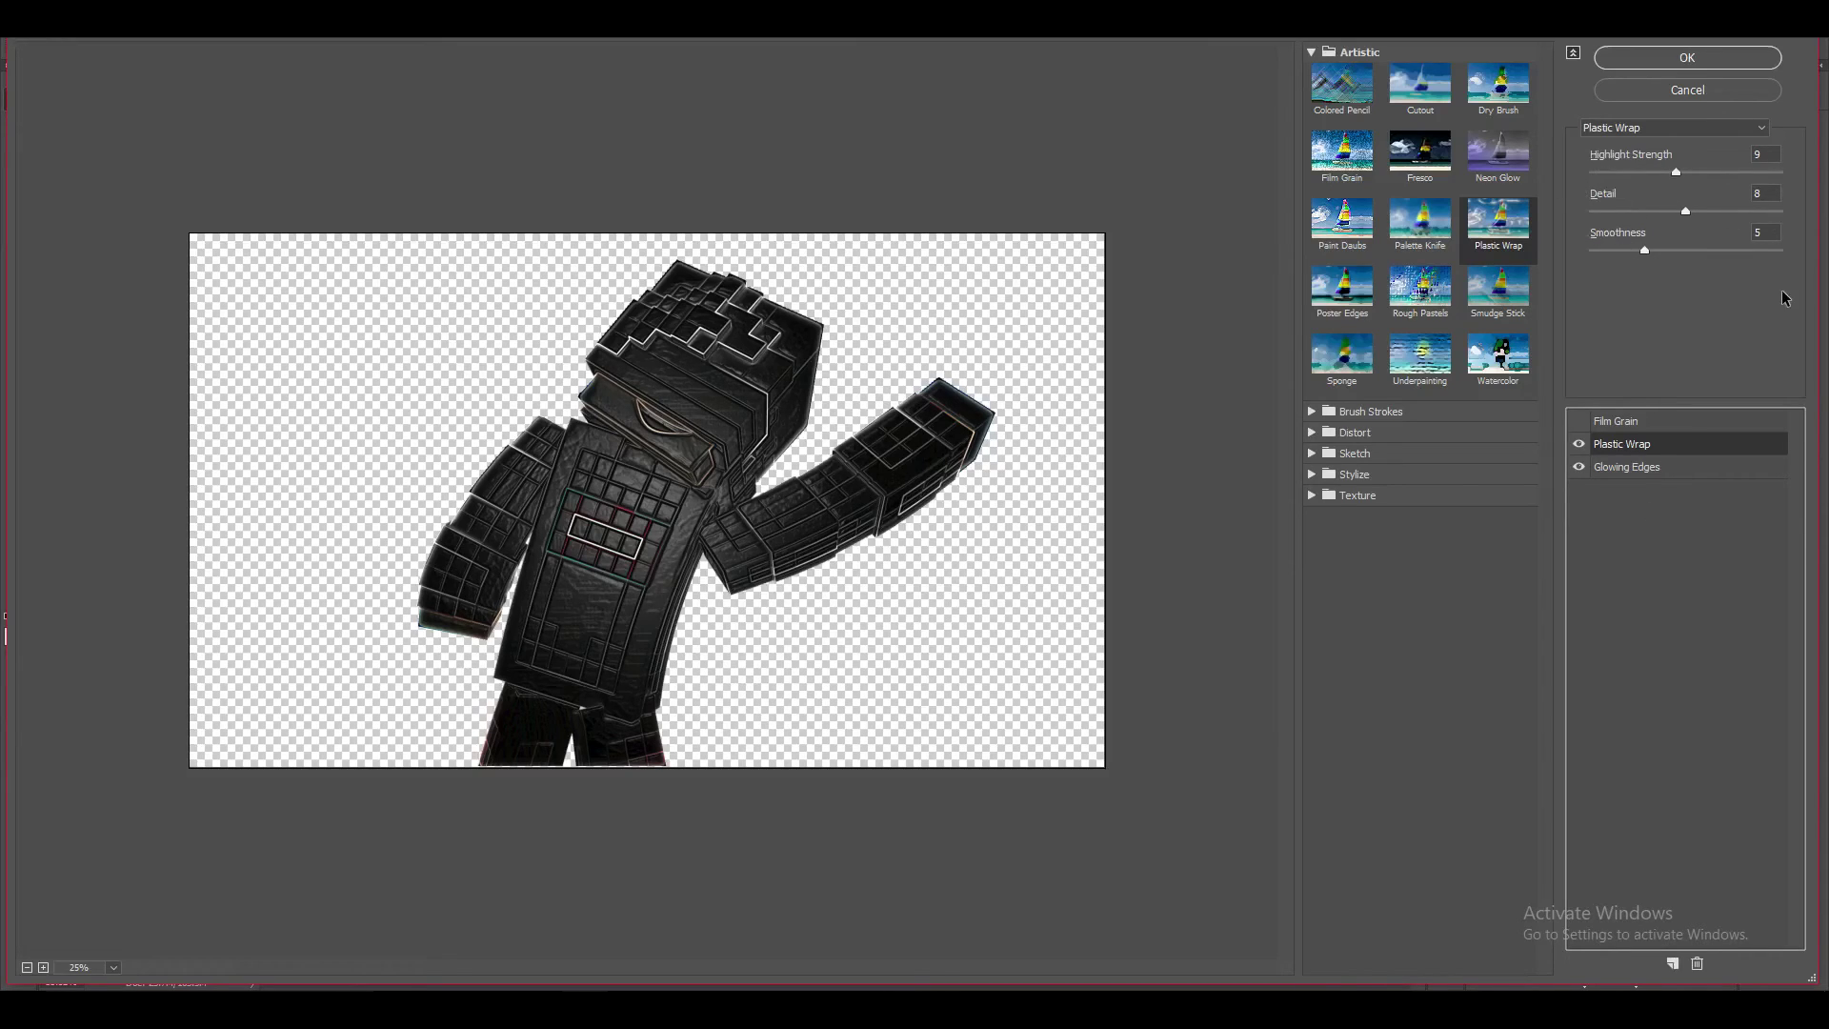
pyautogui.click(1625, 468)
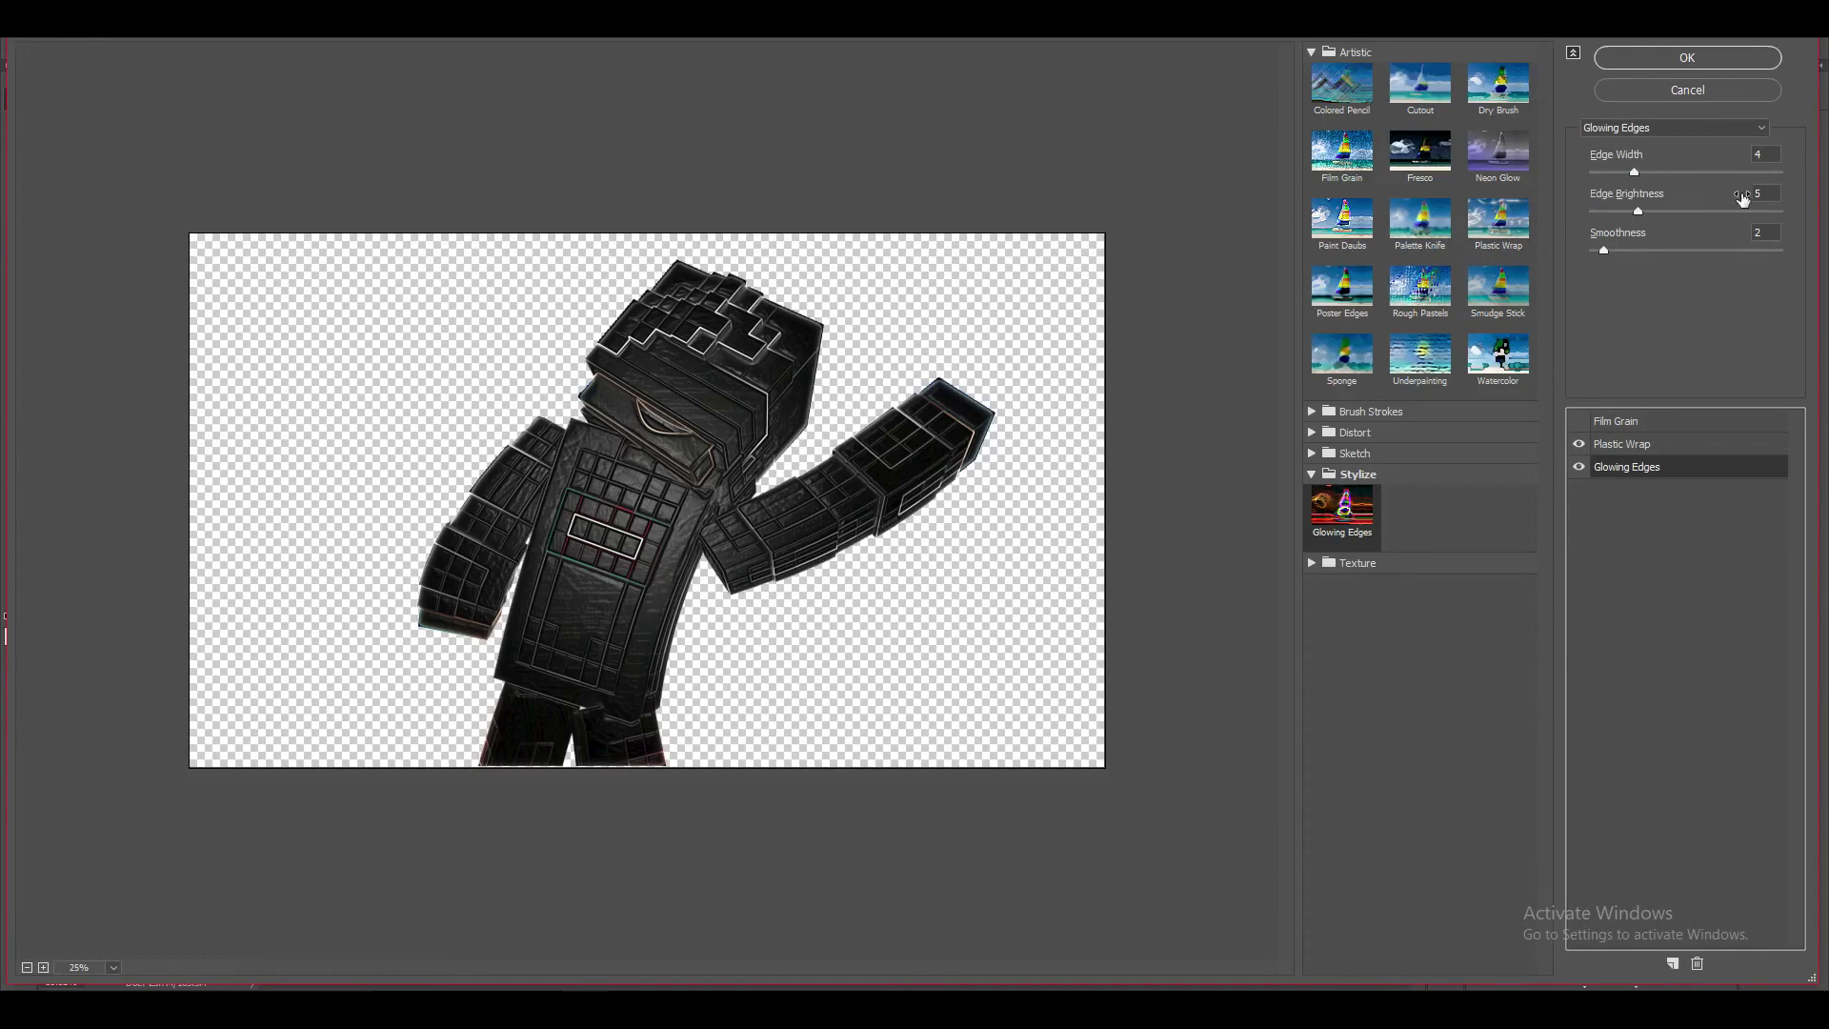
pyautogui.click(1654, 57)
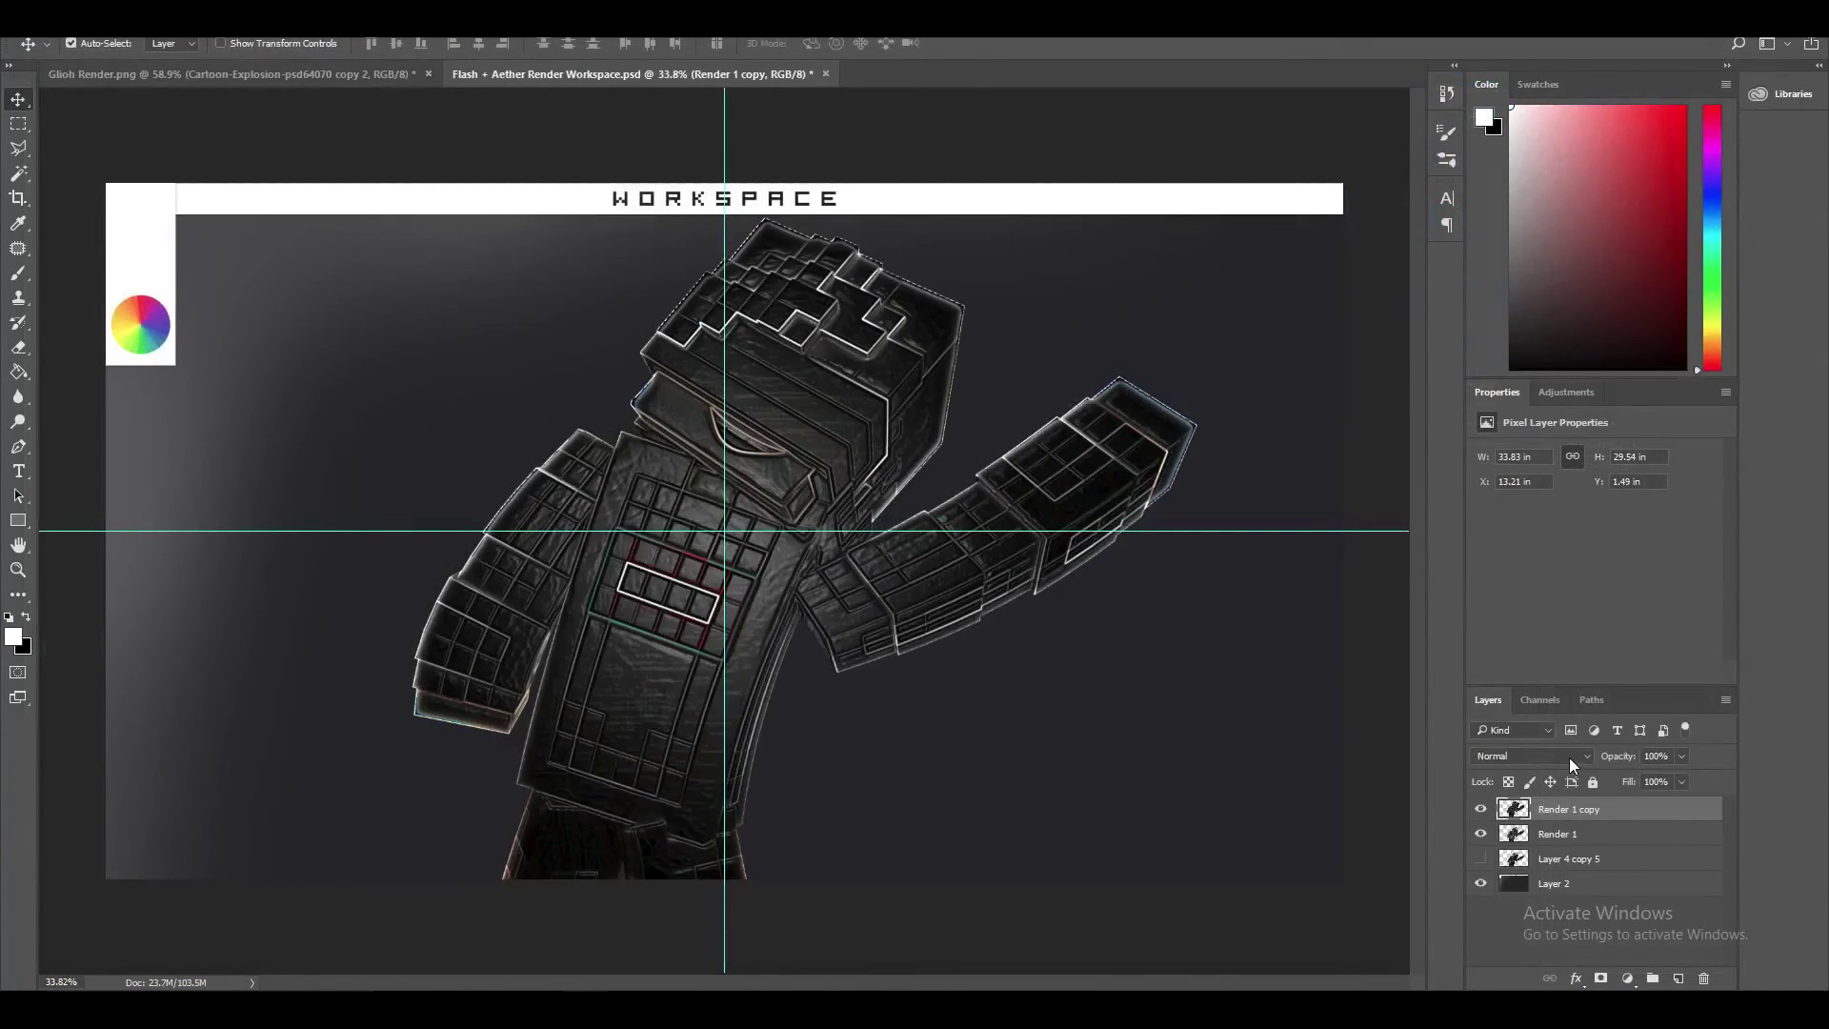
# - Set the blend mode of the filtered Render 1 copy layer to Color Dodge
pyautogui.click(1562, 756)
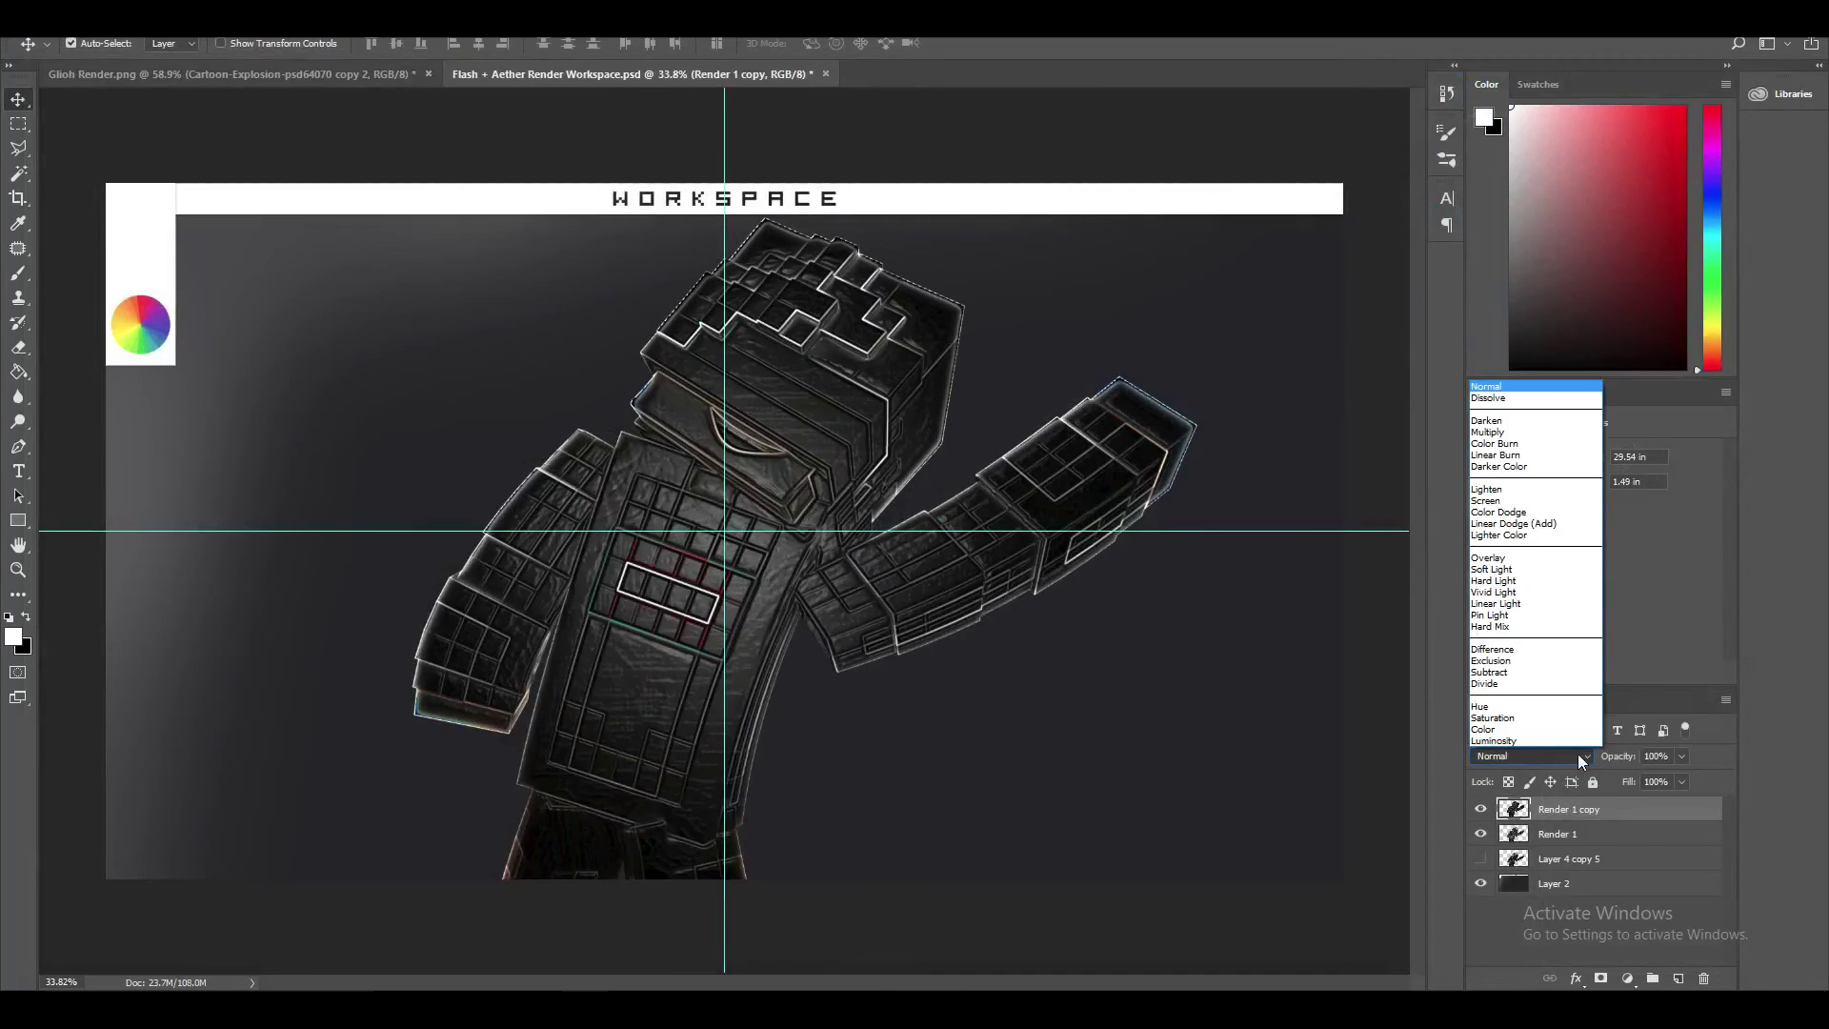
pyautogui.click(1621, 688)
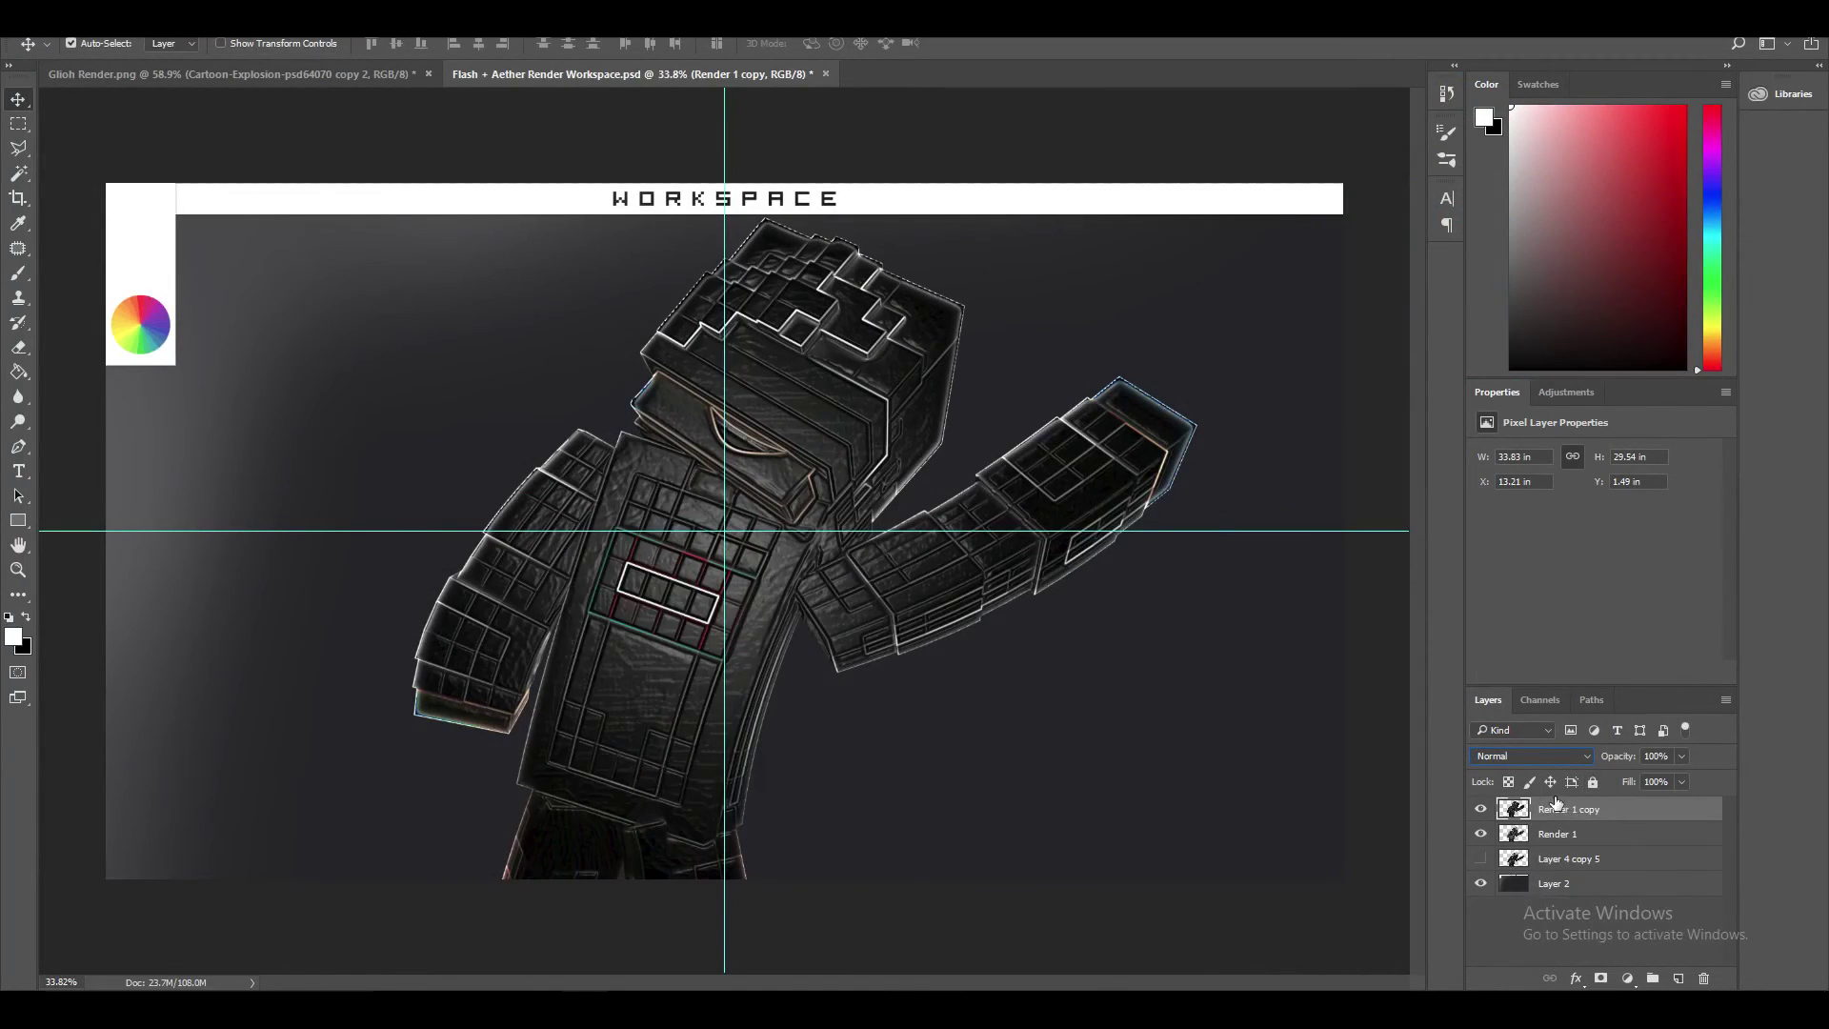
pyautogui.click(1523, 763)
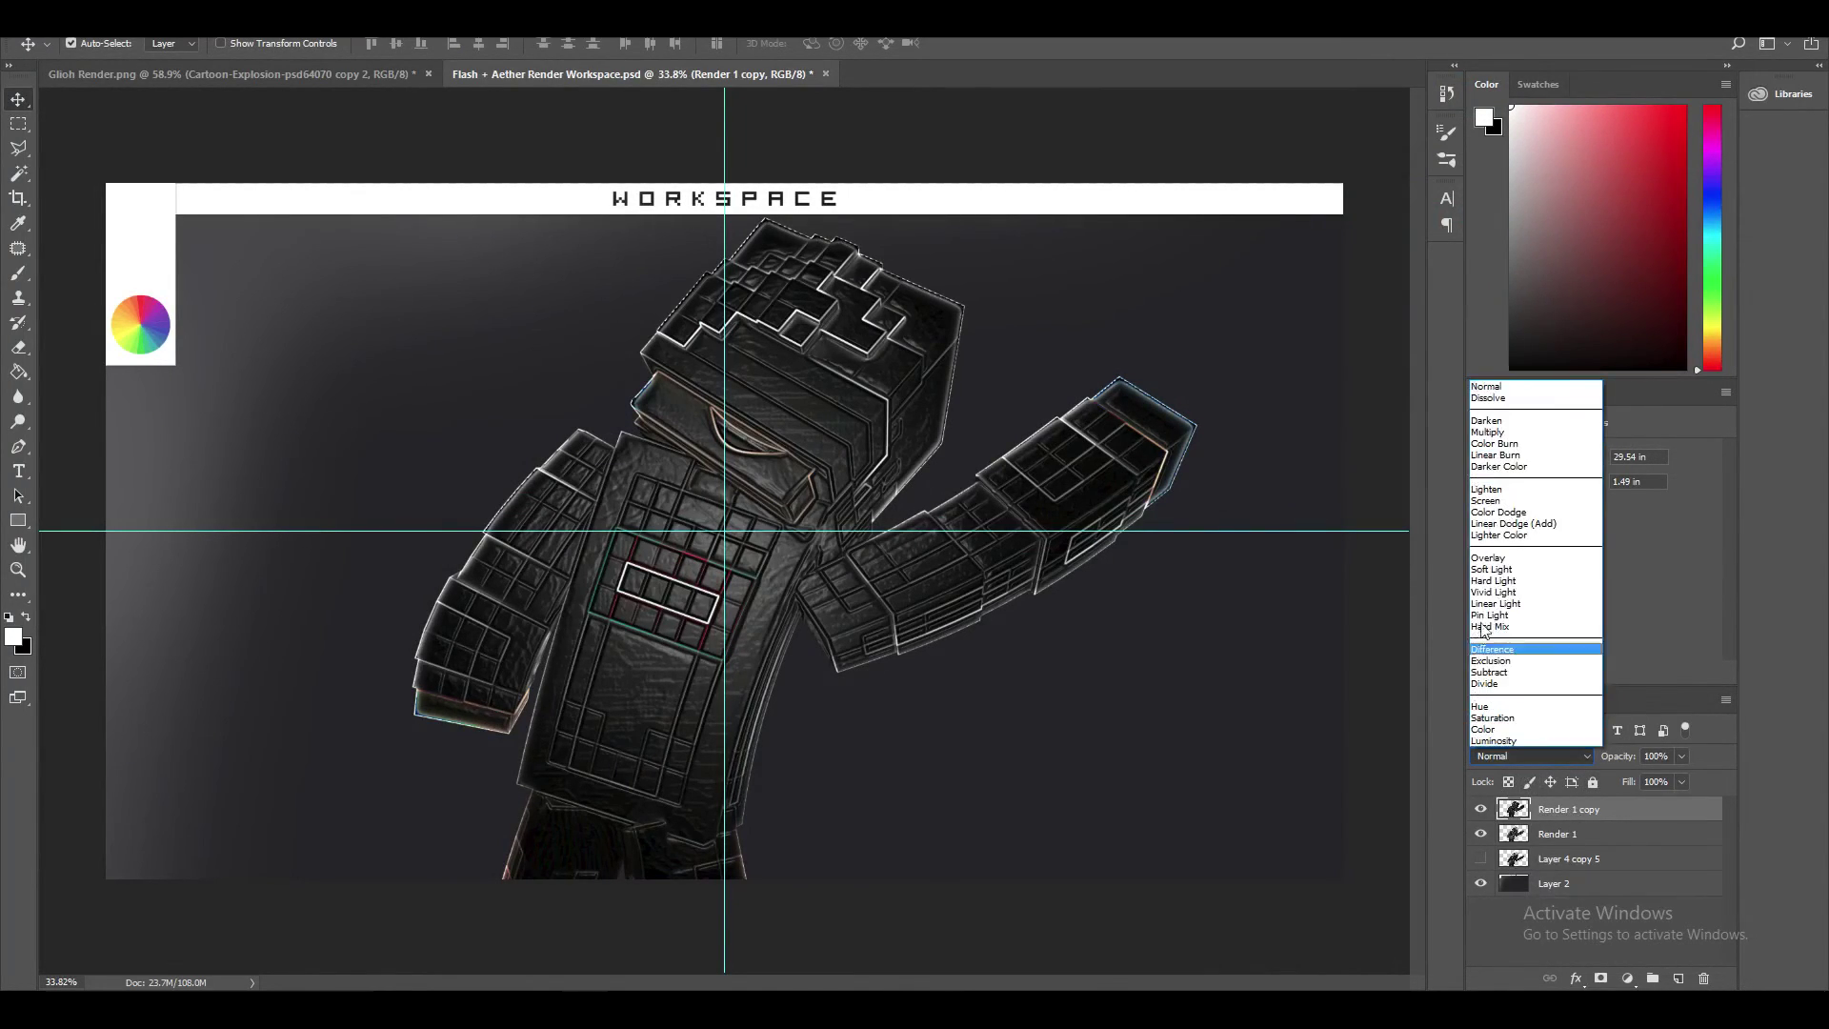
pyautogui.click(1506, 513)
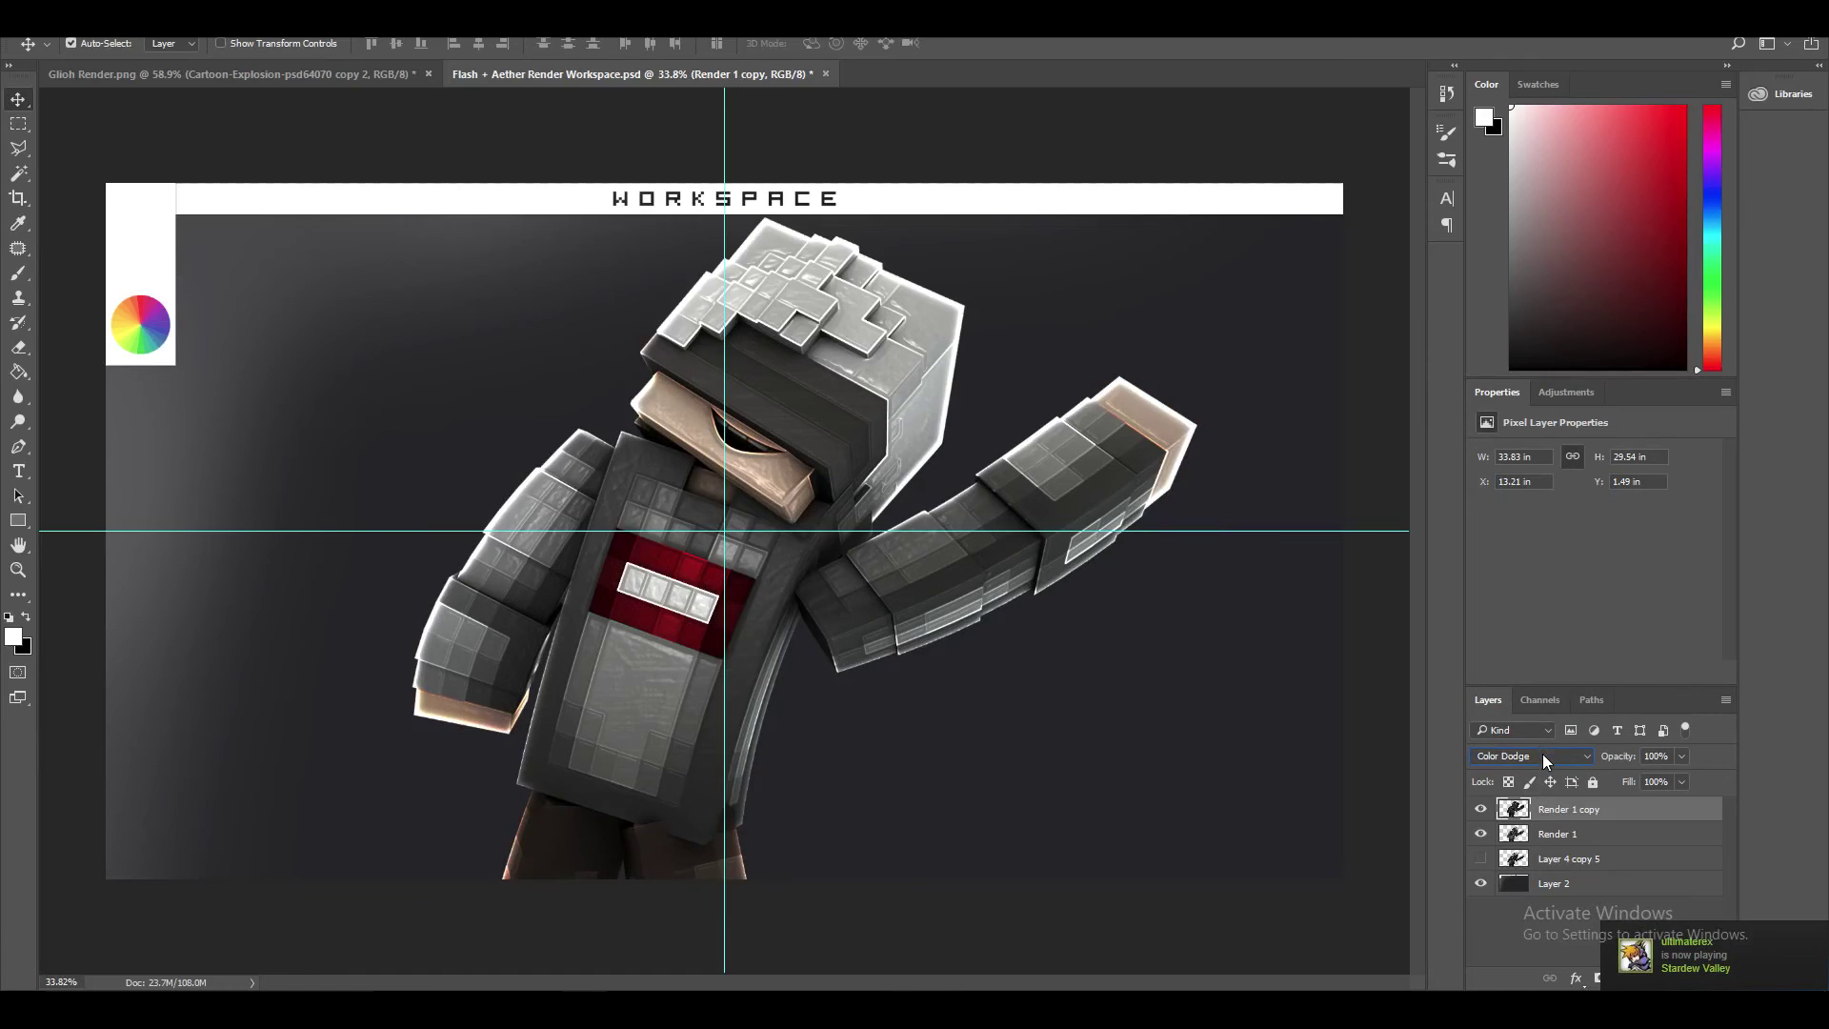
# - Try the Overlay blend mode on the render copy and return it to Color Dodge
pyautogui.click(1542, 753)
pyautogui.click(1511, 564)
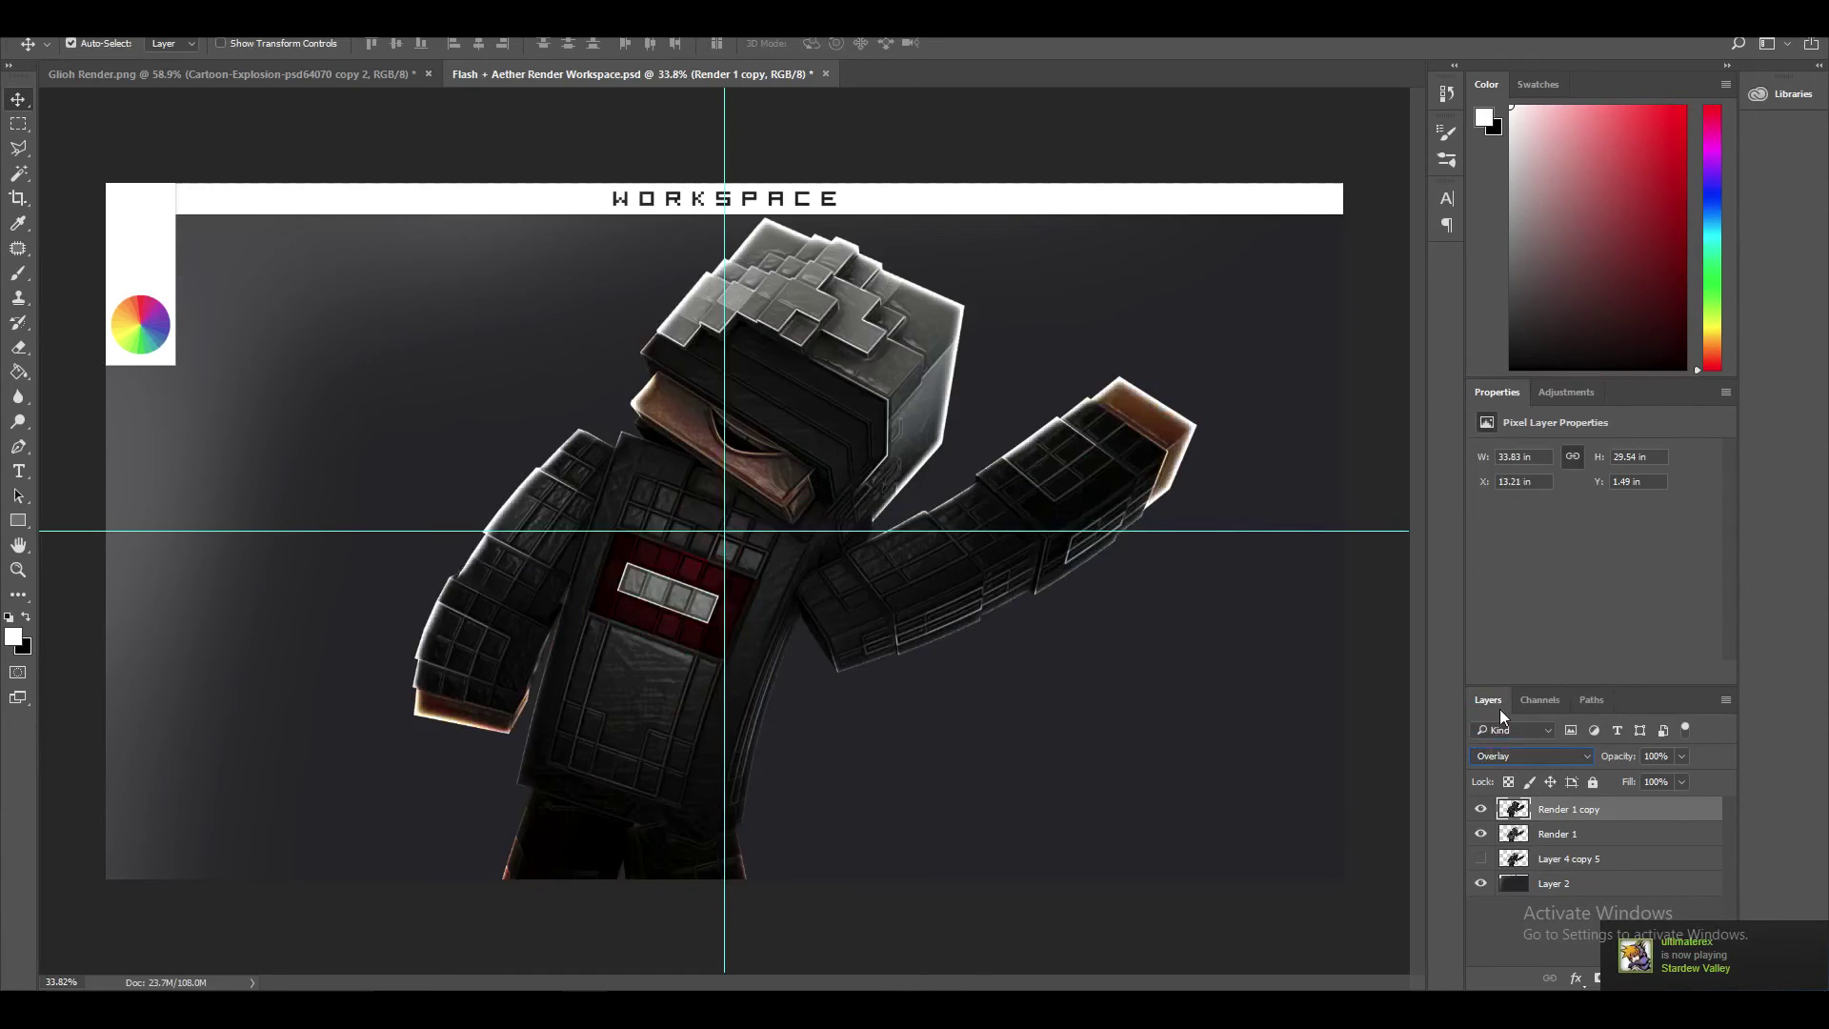
pyautogui.click(1513, 753)
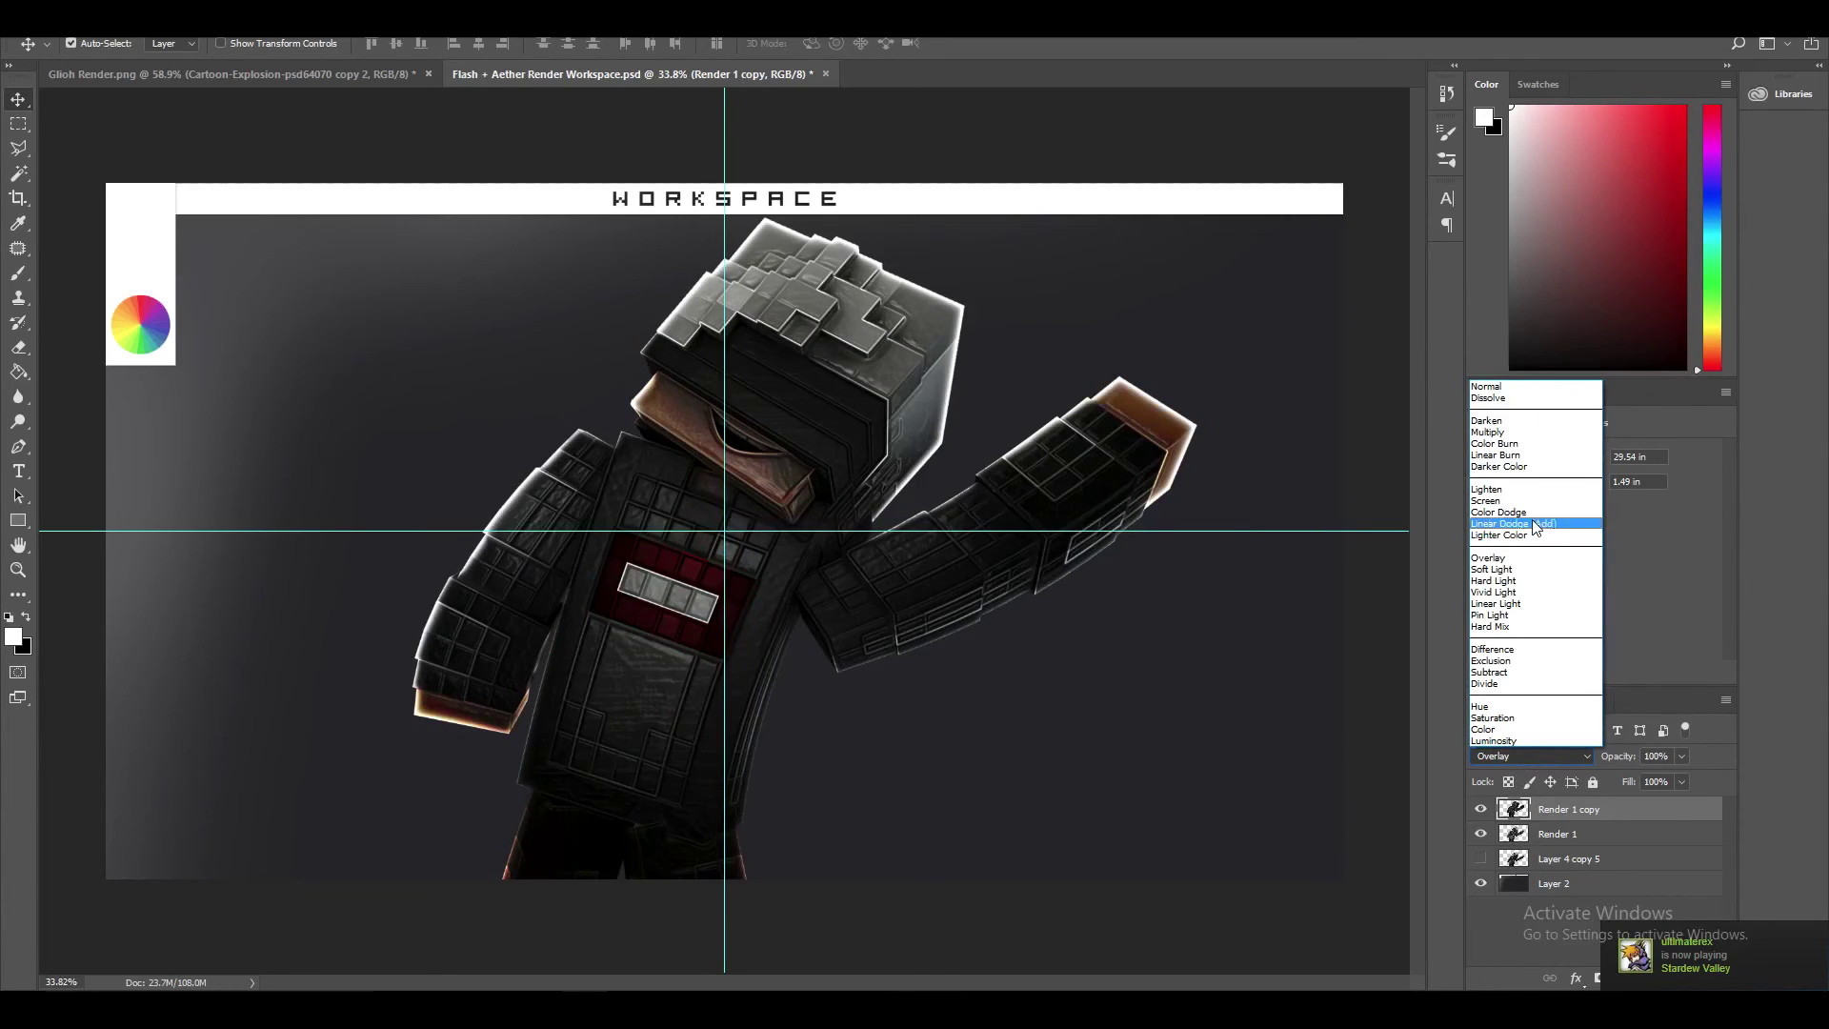
pyautogui.click(1510, 524)
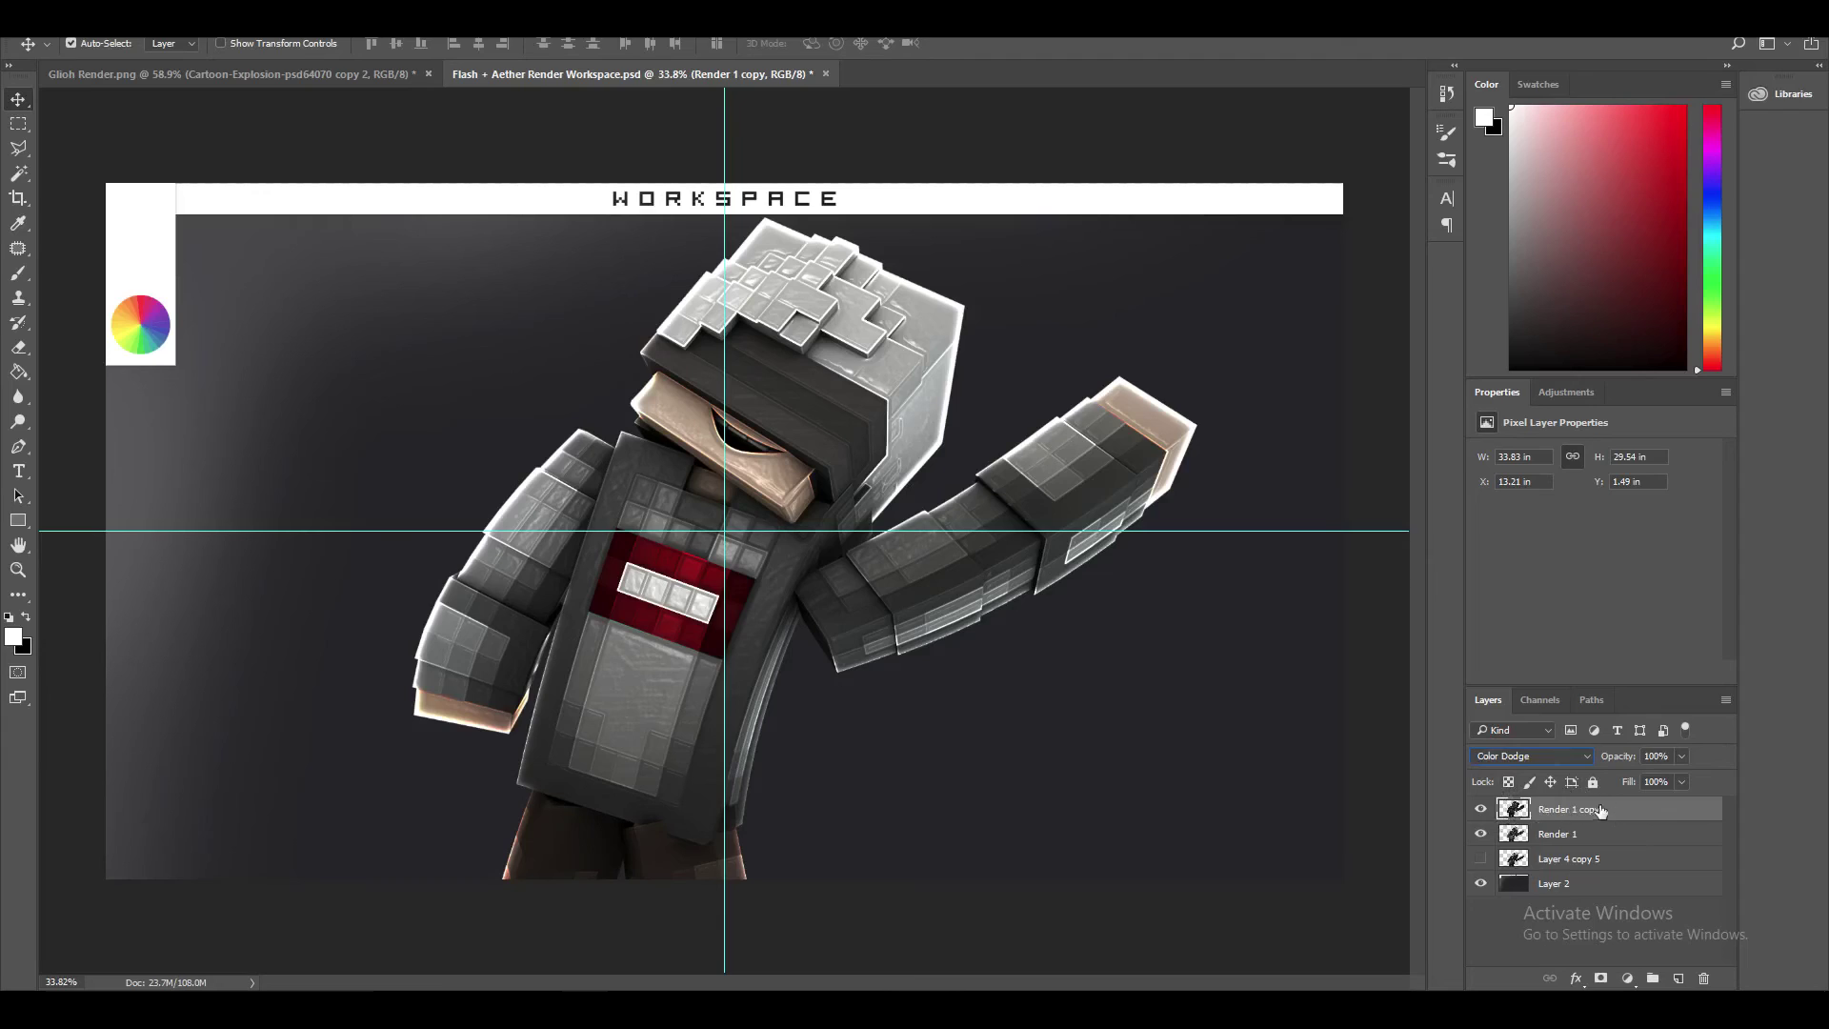
# - Add a layer mask to Render 1 copy and paint black over the head and torso with a 1000 px brush at 50% opacity
pyautogui.click(1600, 979)
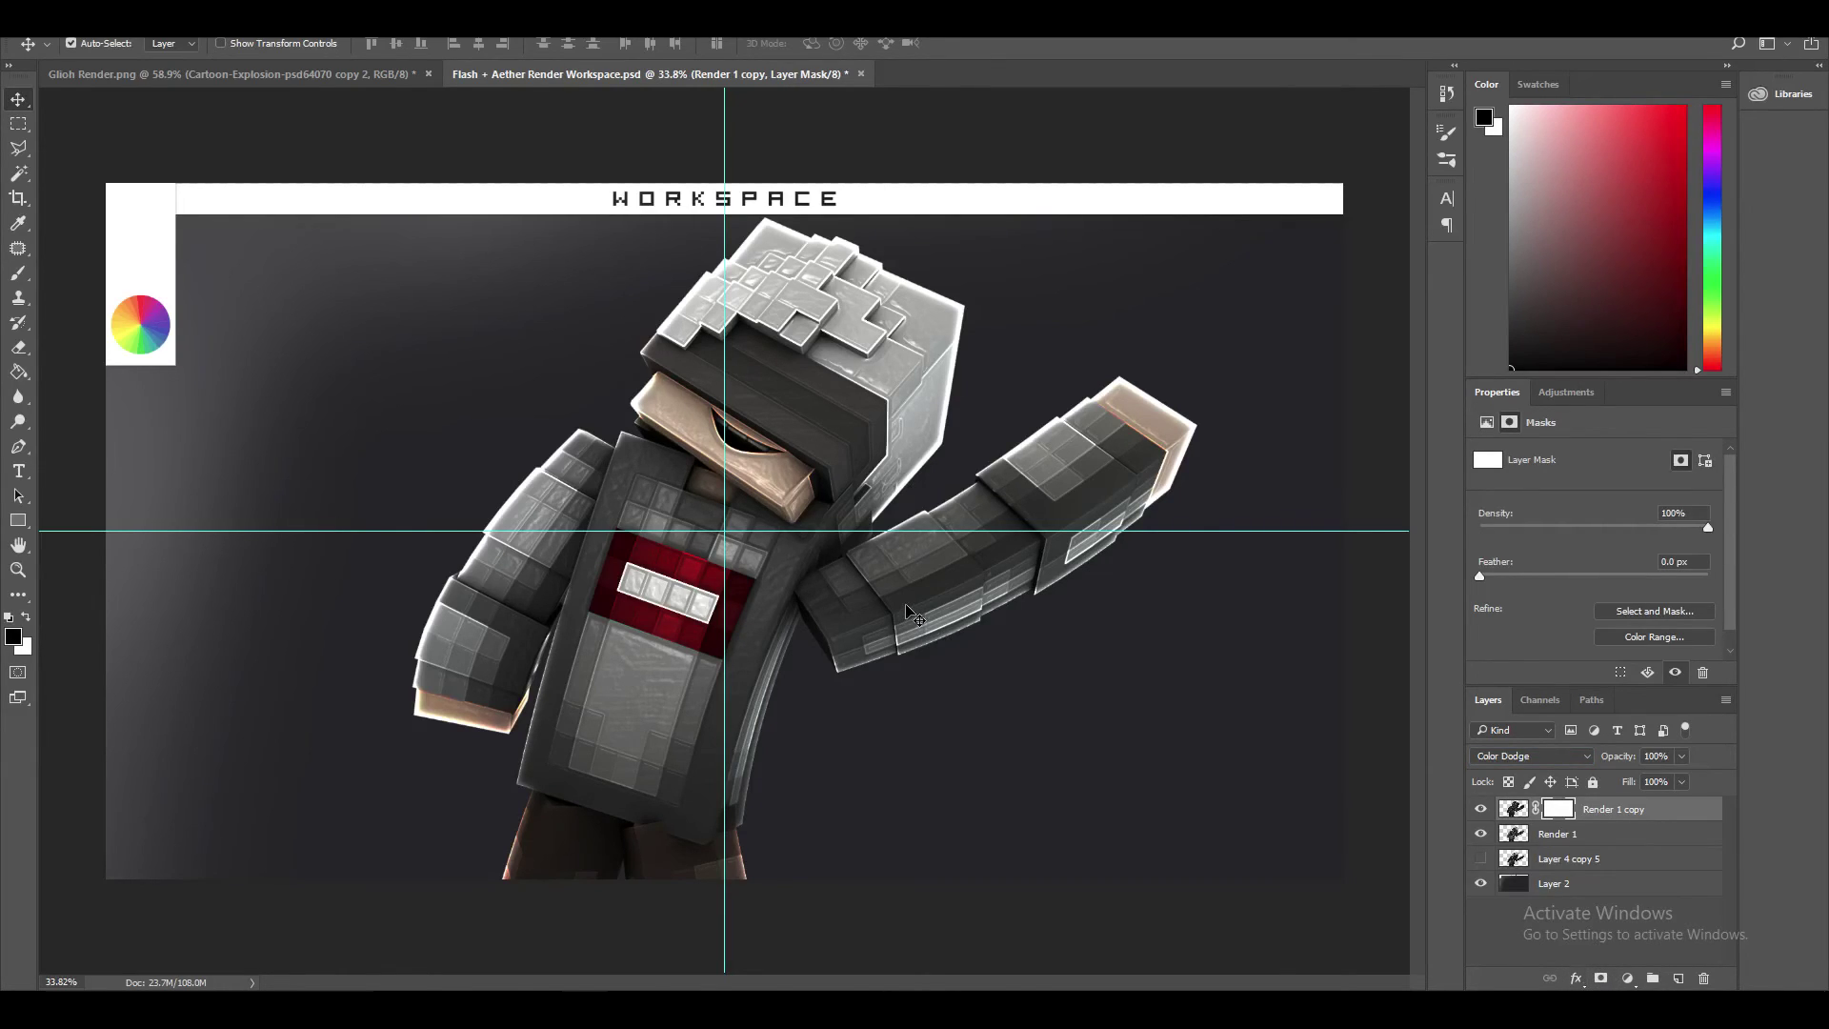
pyautogui.click(18, 274)
pyautogui.click(66, 276)
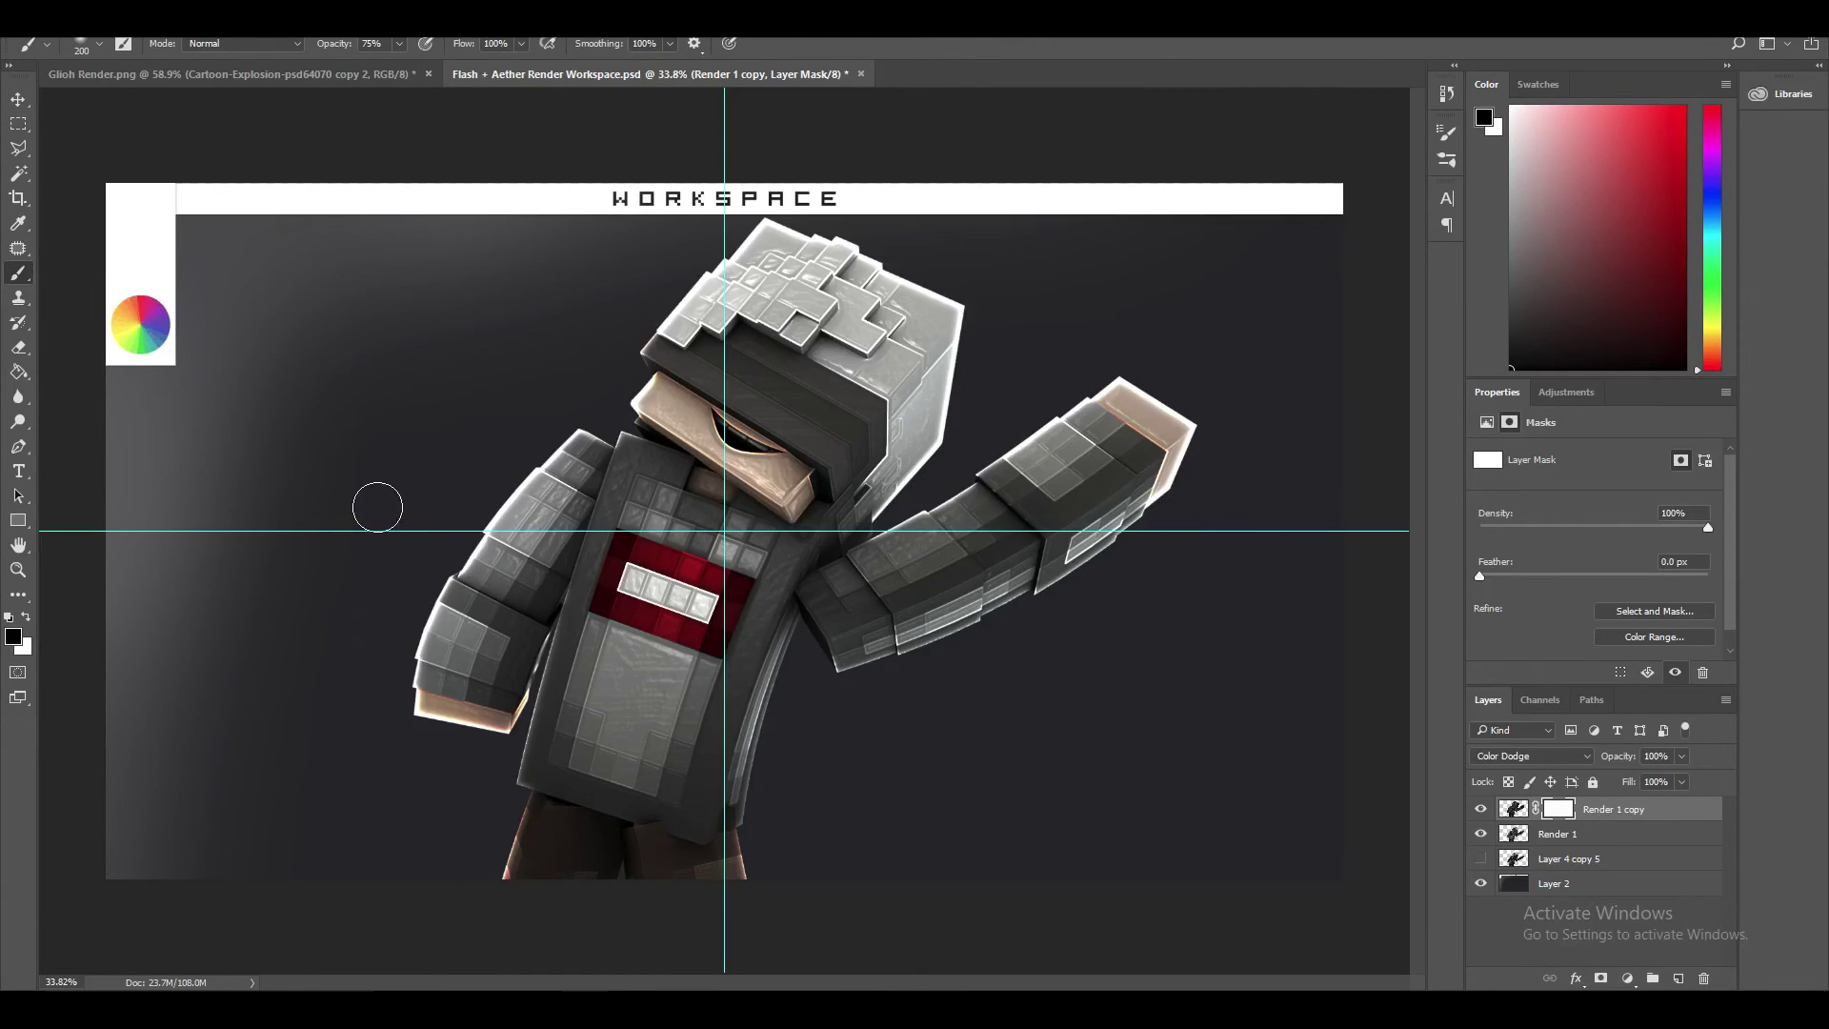
pyautogui.press(']')
pyautogui.press(']')
pyautogui.press(']')
pyautogui.press(']')
pyautogui.press(']')
pyautogui.press(']')
pyautogui.press(']')
pyautogui.press(']')
pyautogui.press(']')
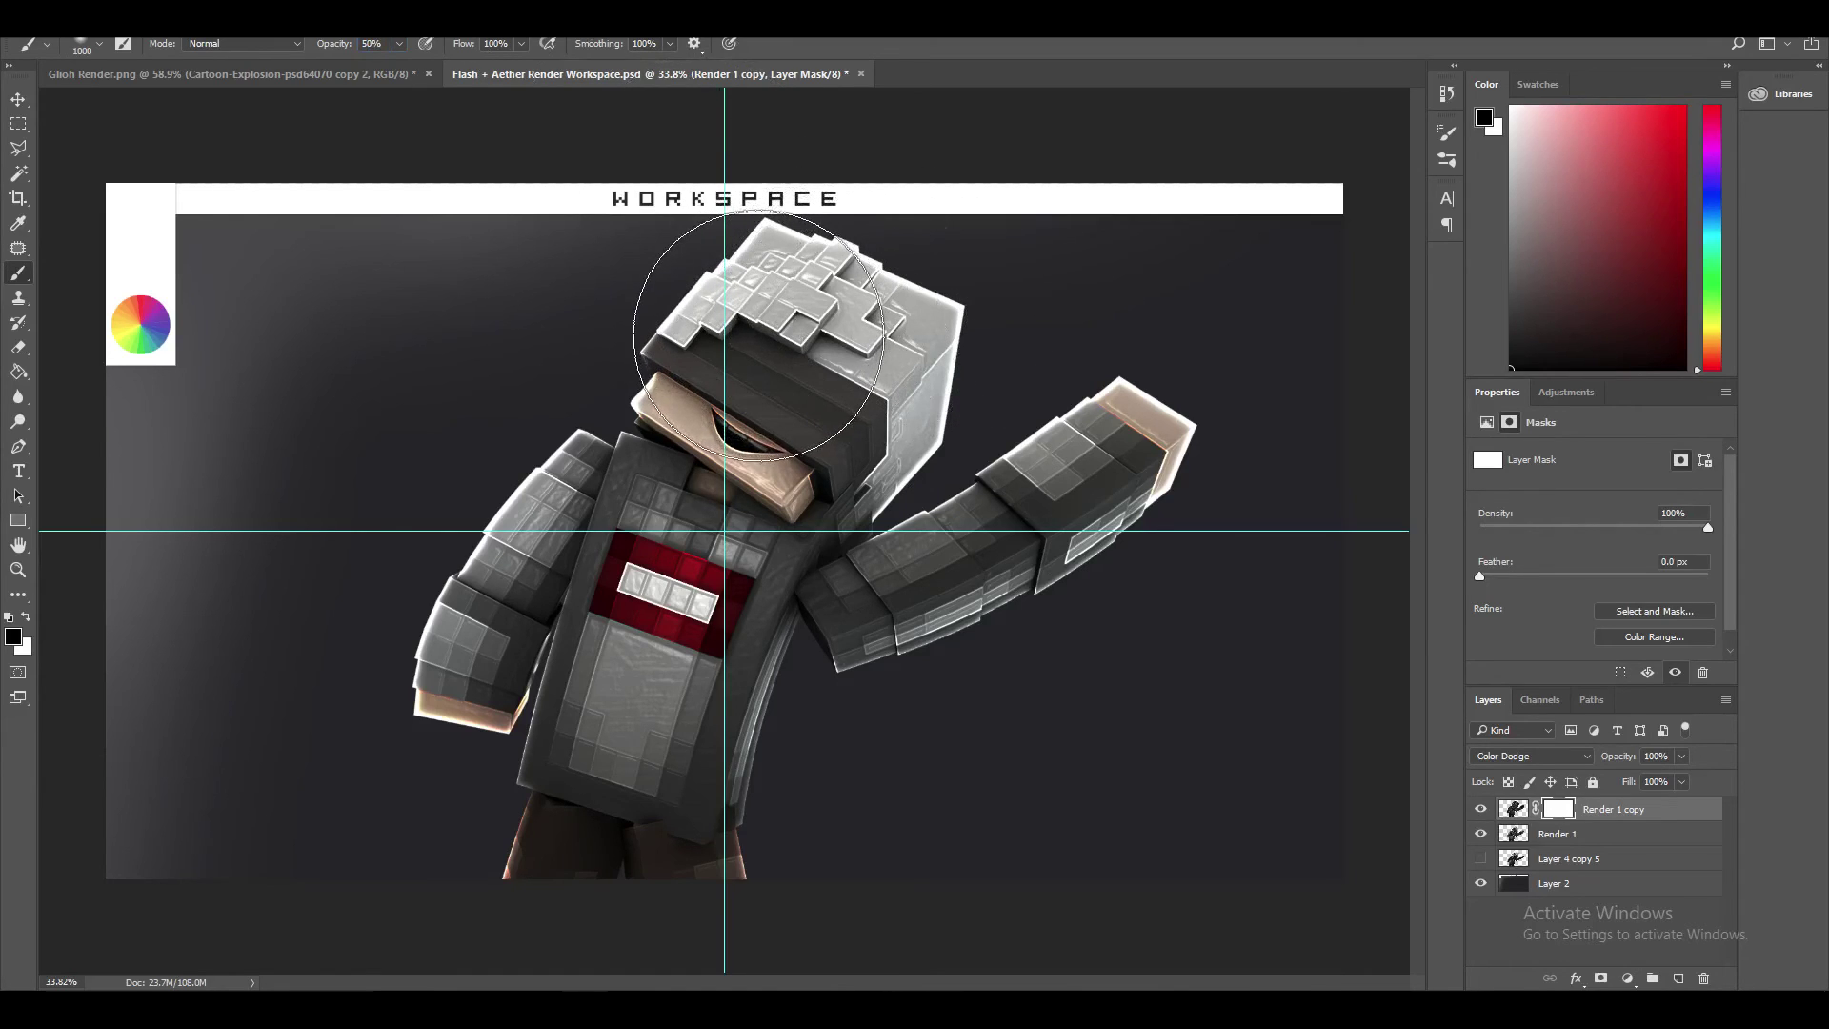
pyautogui.moveTo(810, 410)
pyautogui.mouseDown()
pyautogui.moveTo(878, 469)
pyautogui.moveTo(881, 529)
pyautogui.moveTo(653, 306)
pyautogui.moveTo(857, 184)
pyautogui.moveTo(739, 458)
pyautogui.moveTo(877, 586)
pyautogui.moveTo(610, 581)
pyautogui.moveTo(438, 763)
pyautogui.moveTo(612, 899)
pyautogui.moveTo(737, 346)
pyautogui.moveTo(429, 613)
pyautogui.moveTo(662, 559)
pyautogui.moveTo(810, 591)
pyautogui.mouseUp()
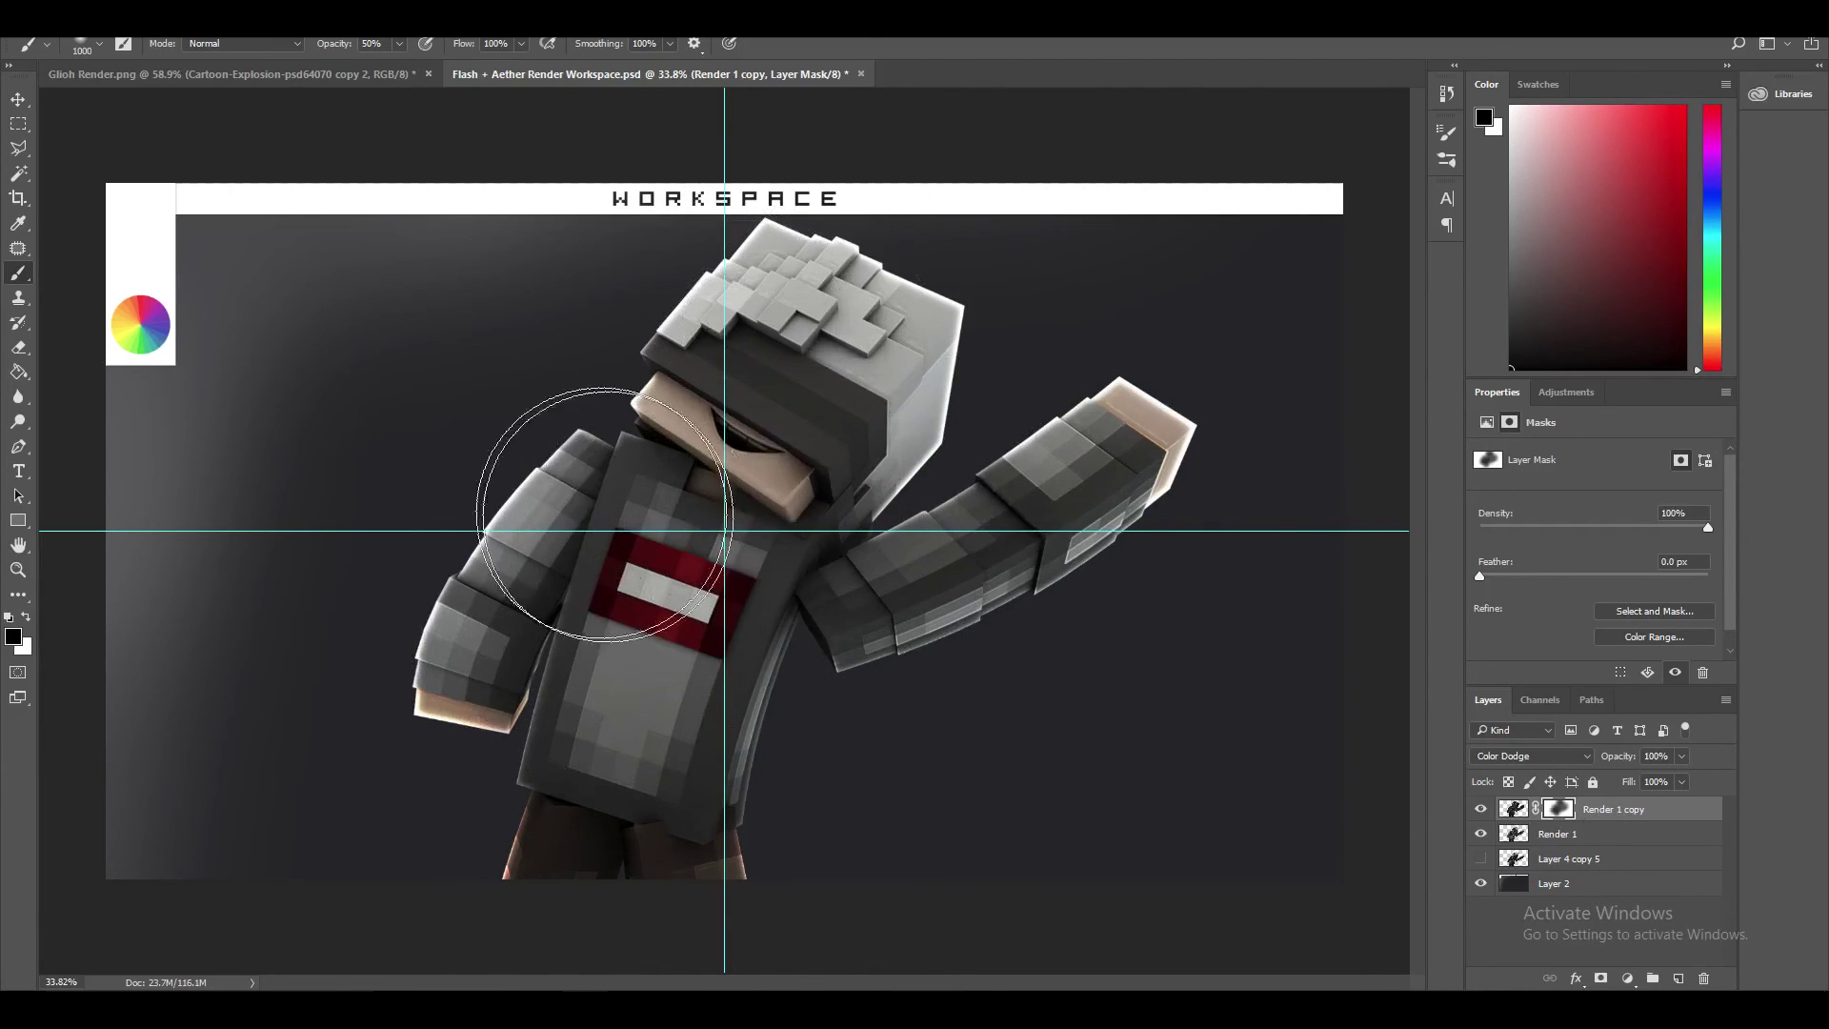
# - Merge the masked Render 1 copy with the Render 1 layer into a single layer
pyautogui.click(1555, 839)
pyautogui.click(1603, 807)
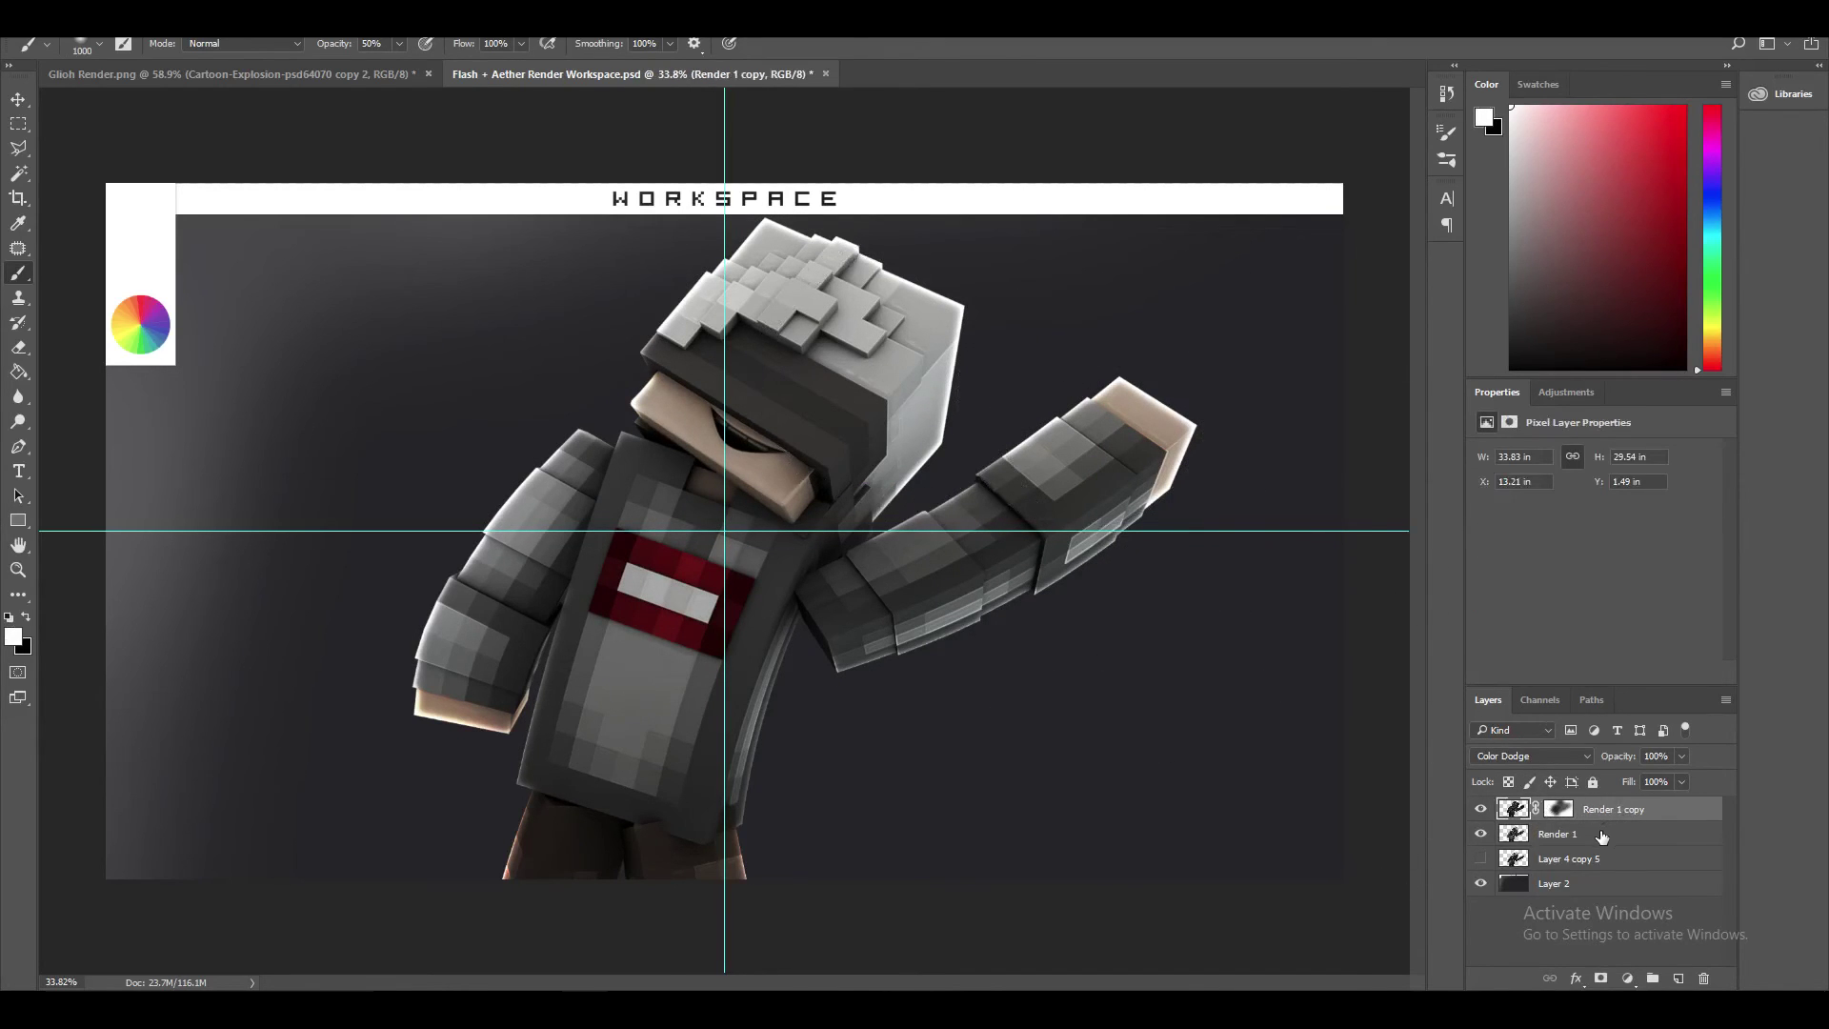
pyautogui.click(1603, 836)
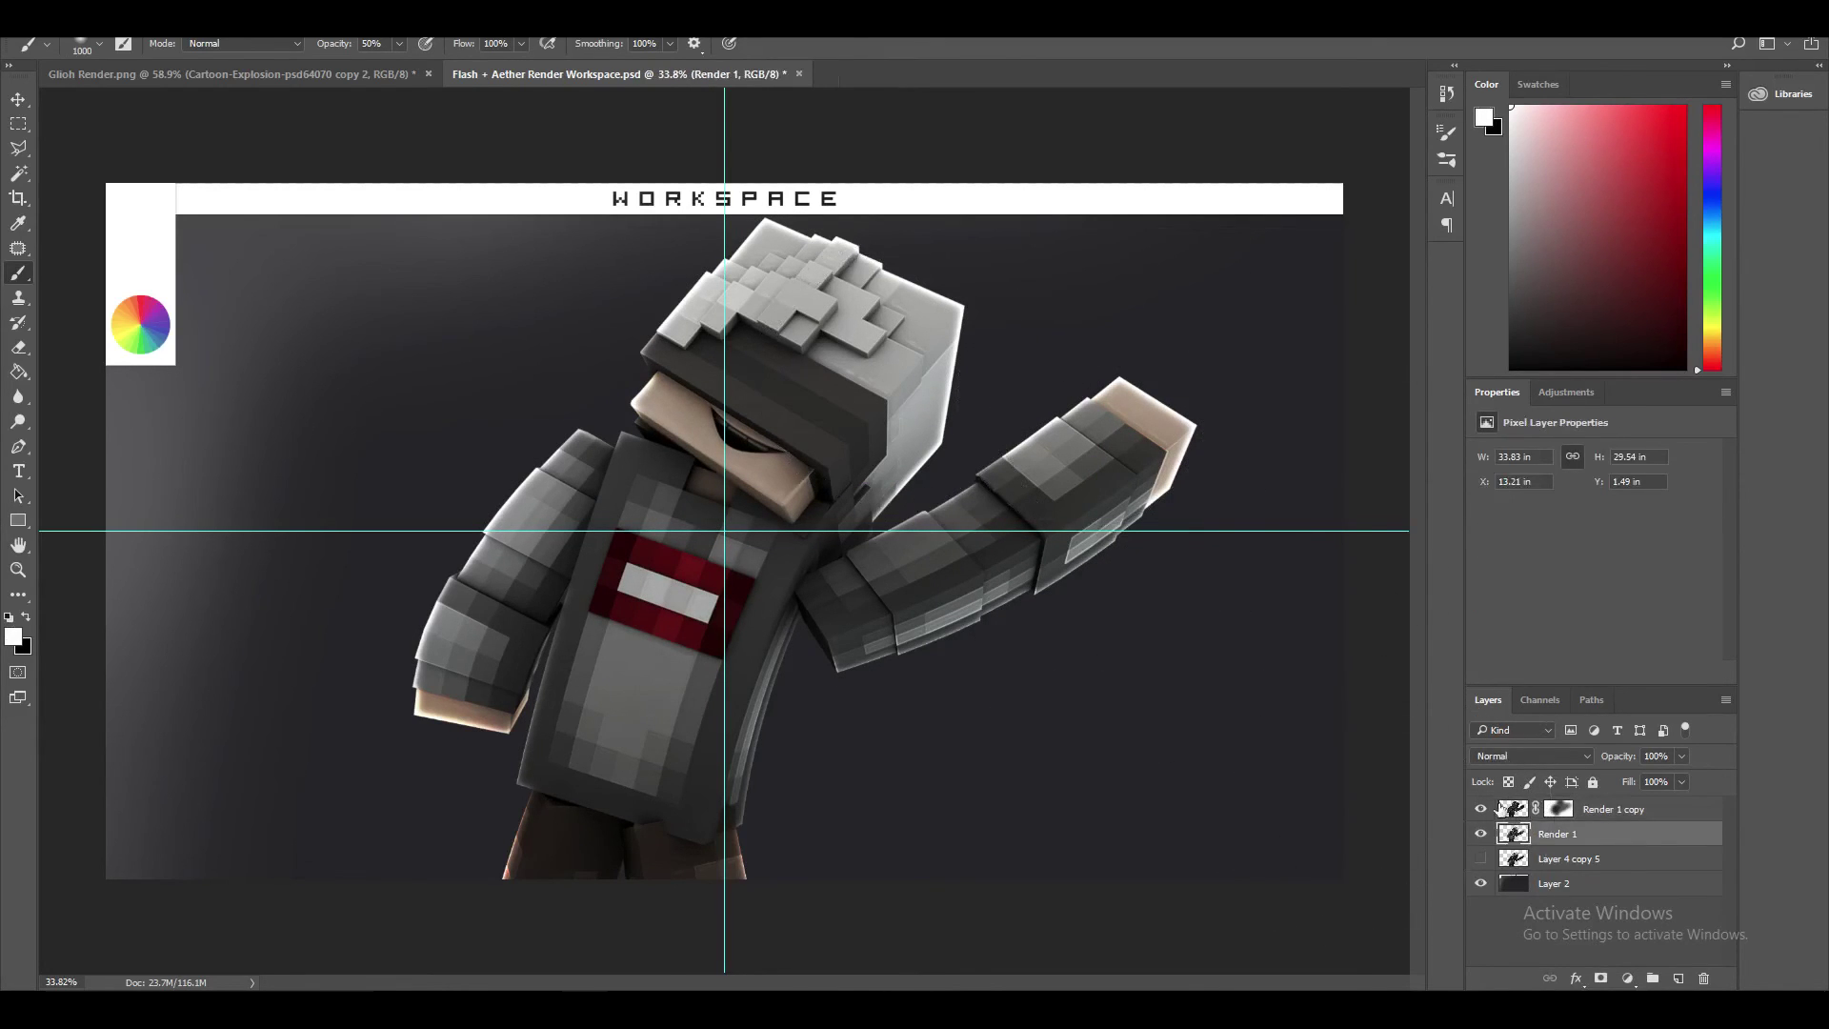
pyautogui.keyDown('shift'); pyautogui.click(1613, 812); pyautogui.keyUp('shift')
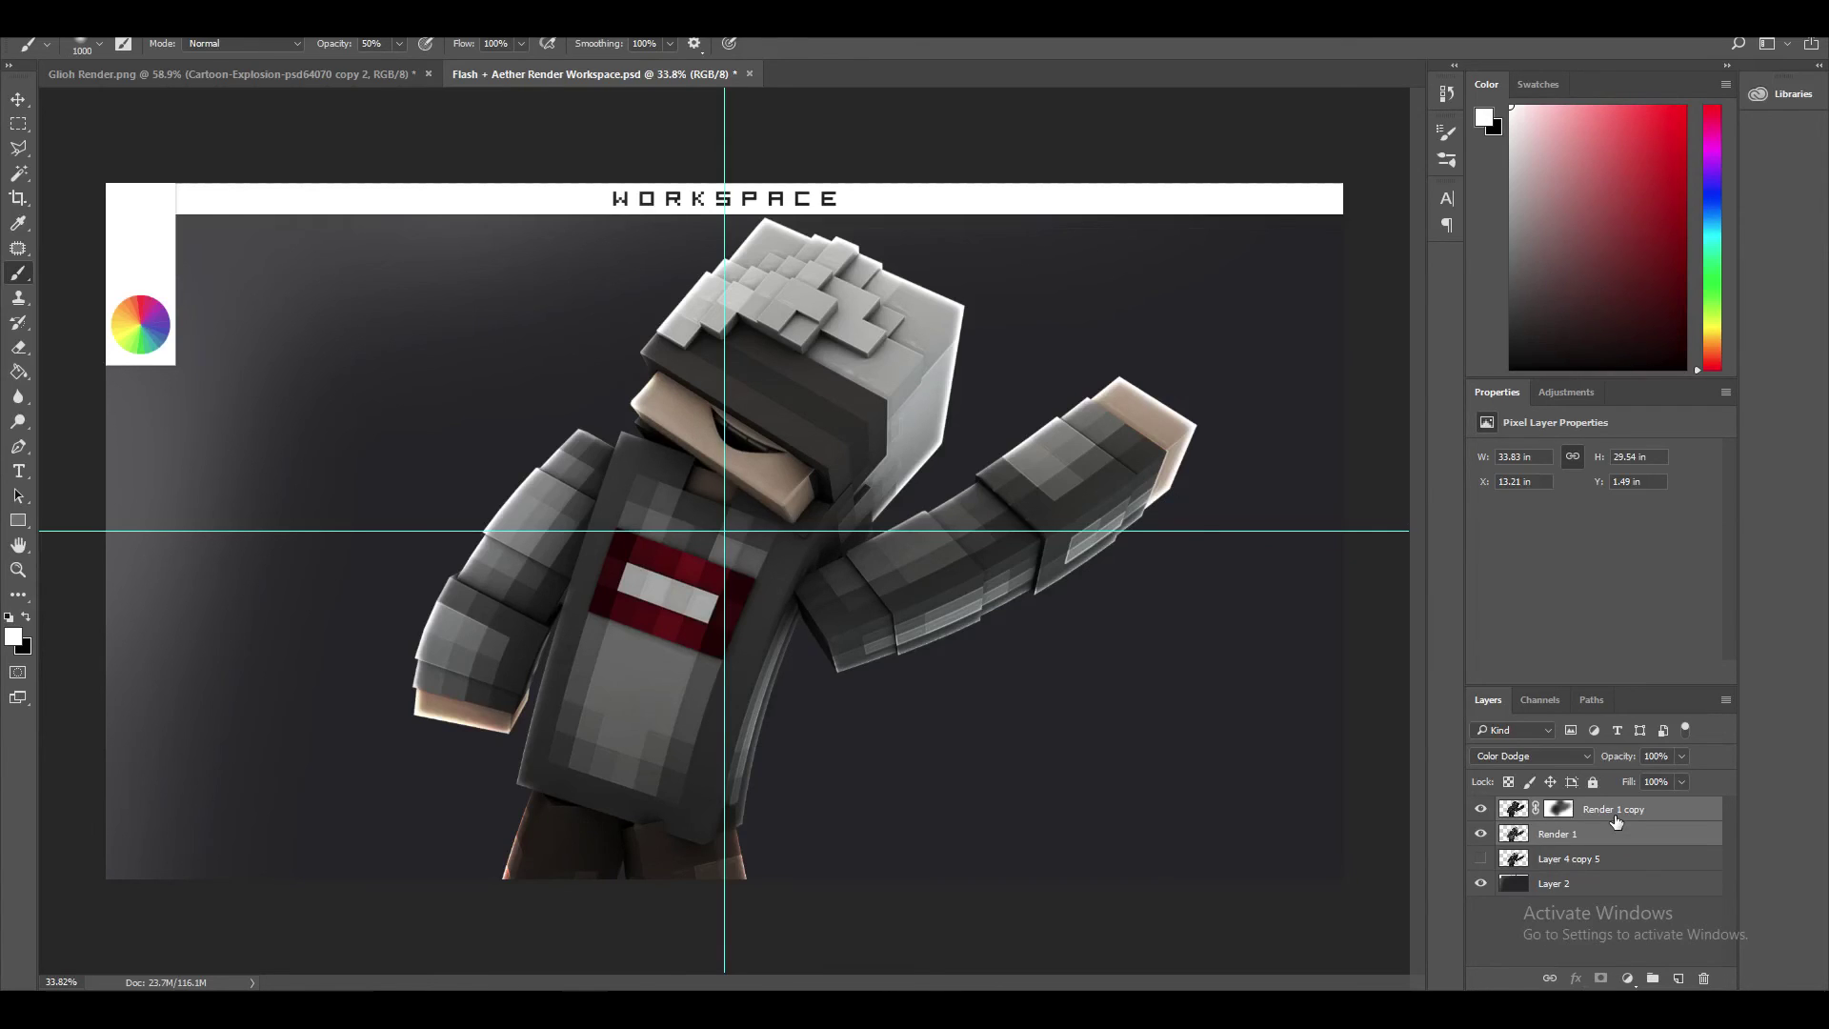
pyautogui.hotkey('ctrl', 'e')
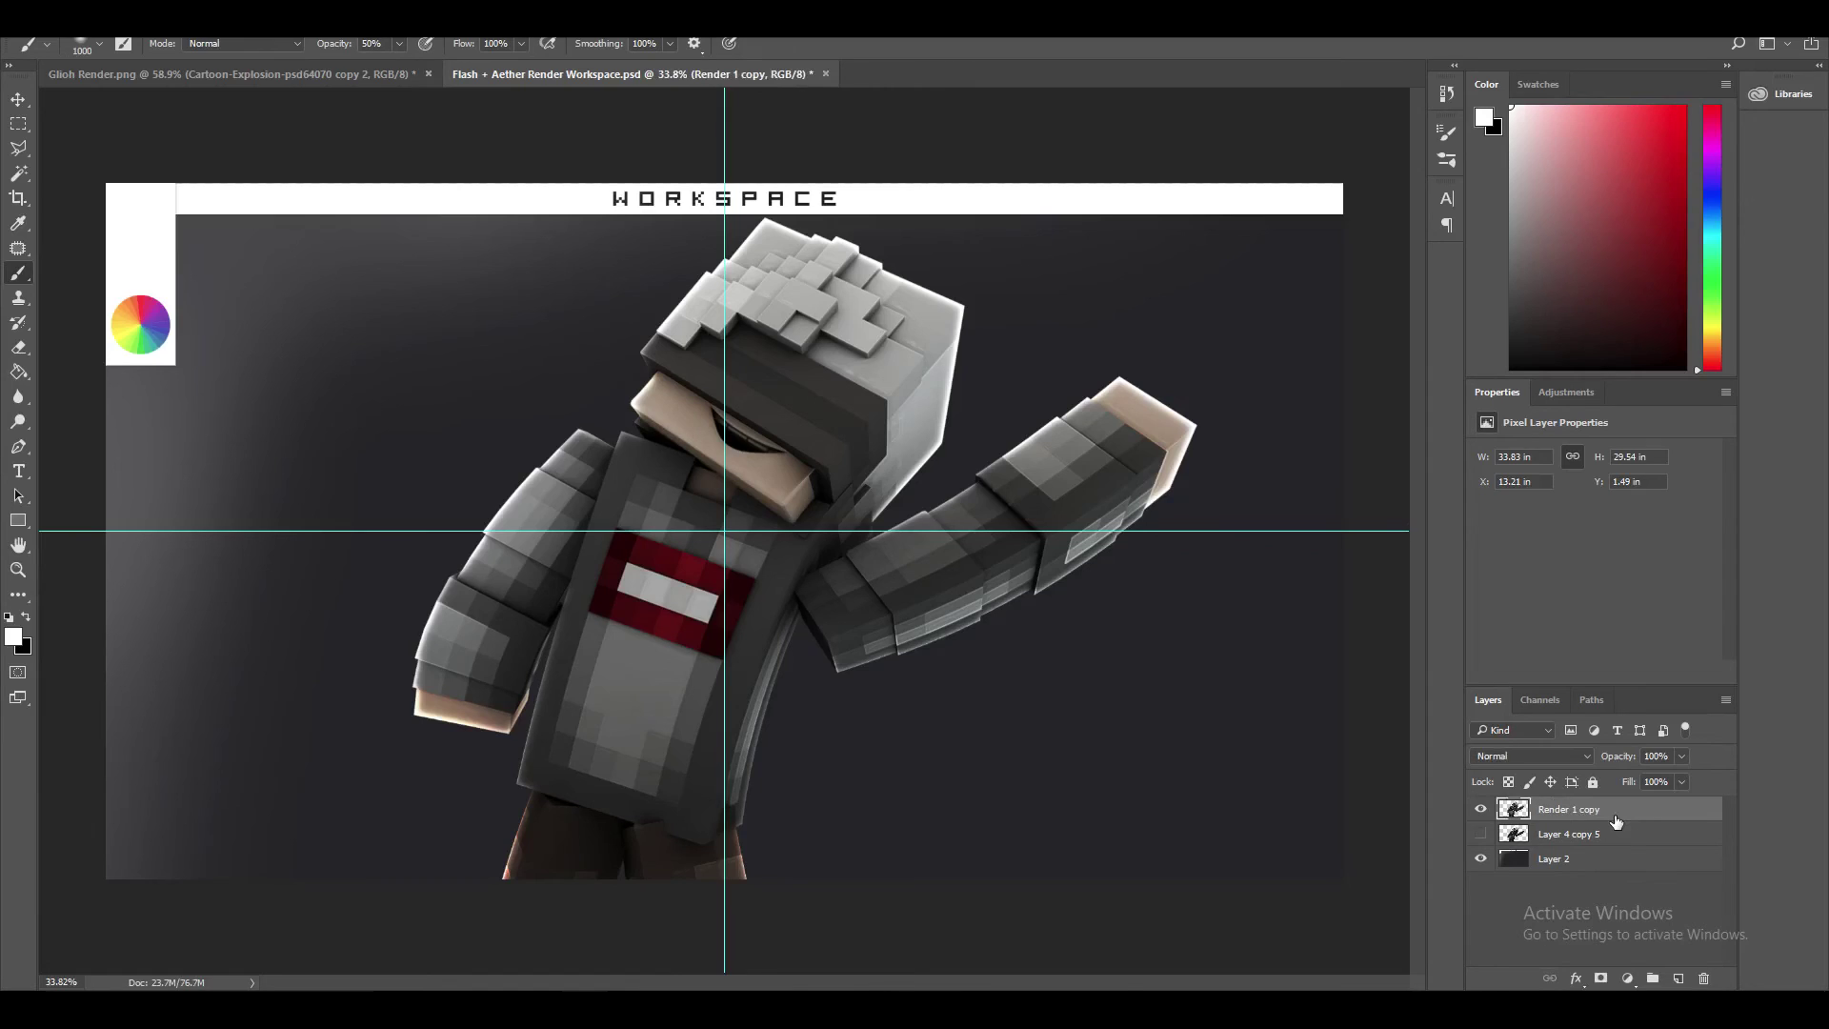
# - Add a new empty layer above the merged render and clip it to the render
pyautogui.press('e')
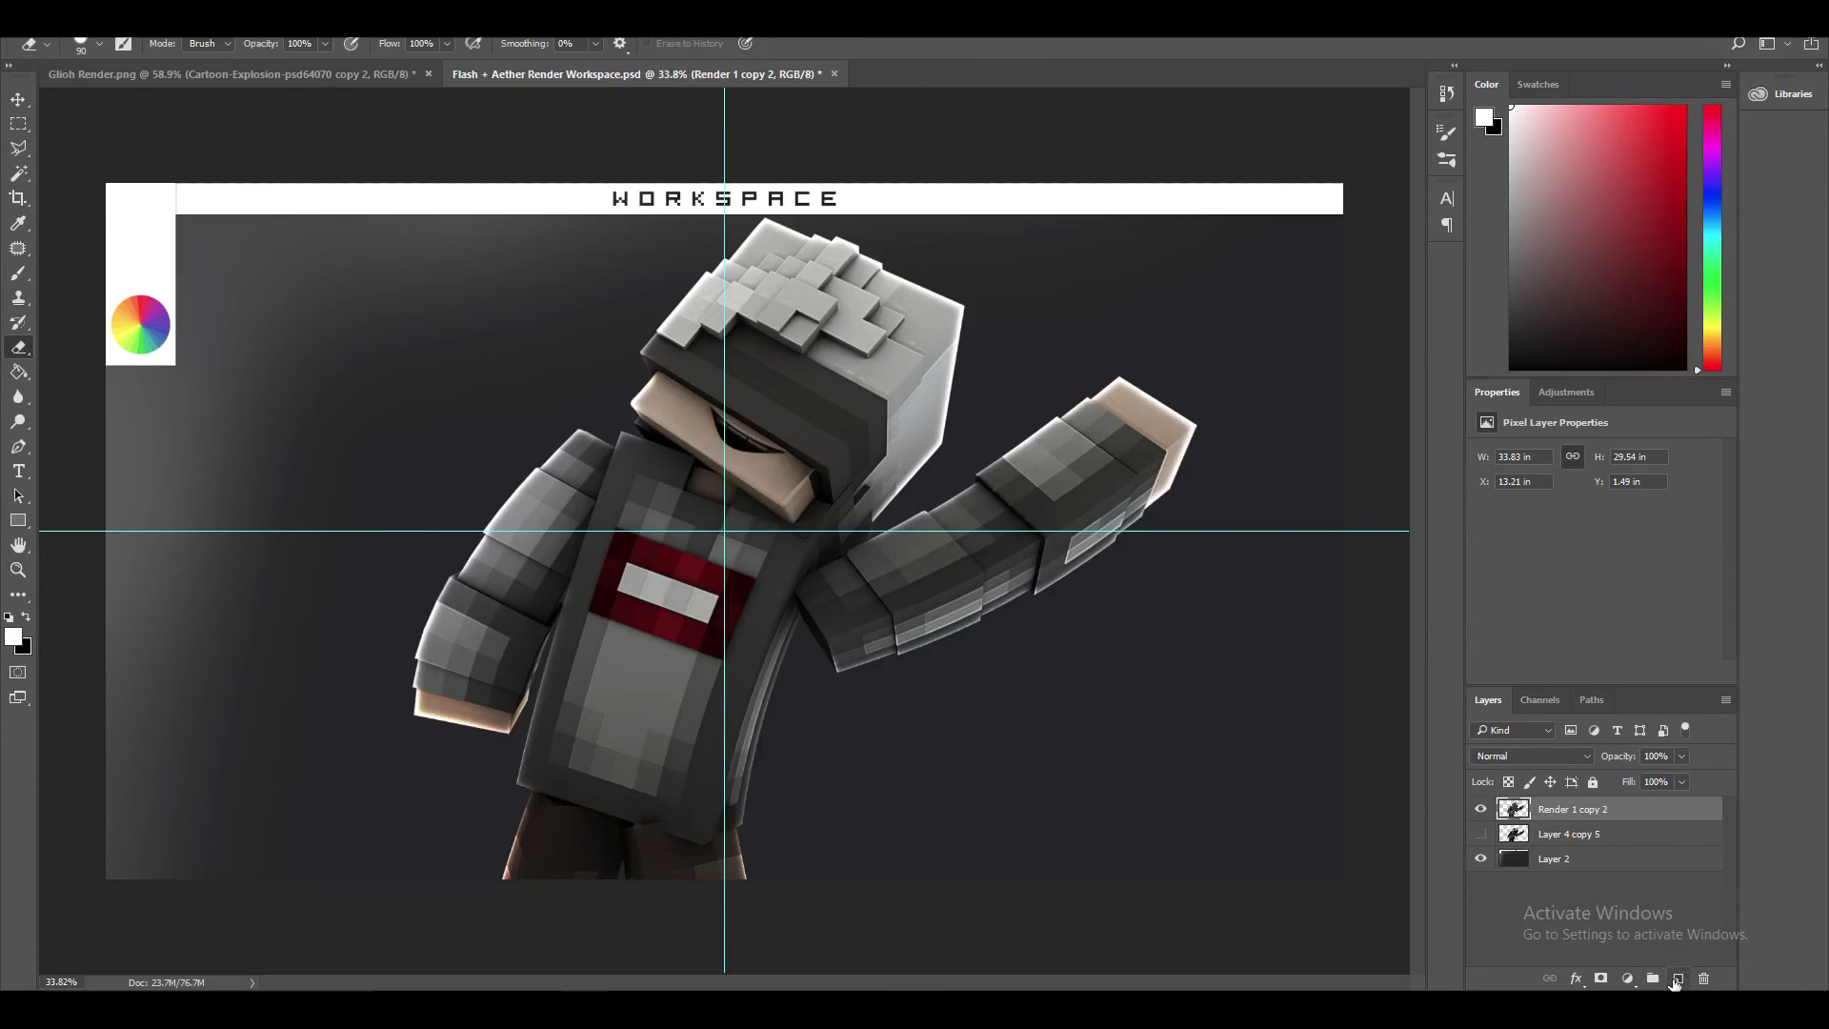
pyautogui.click(1676, 981)
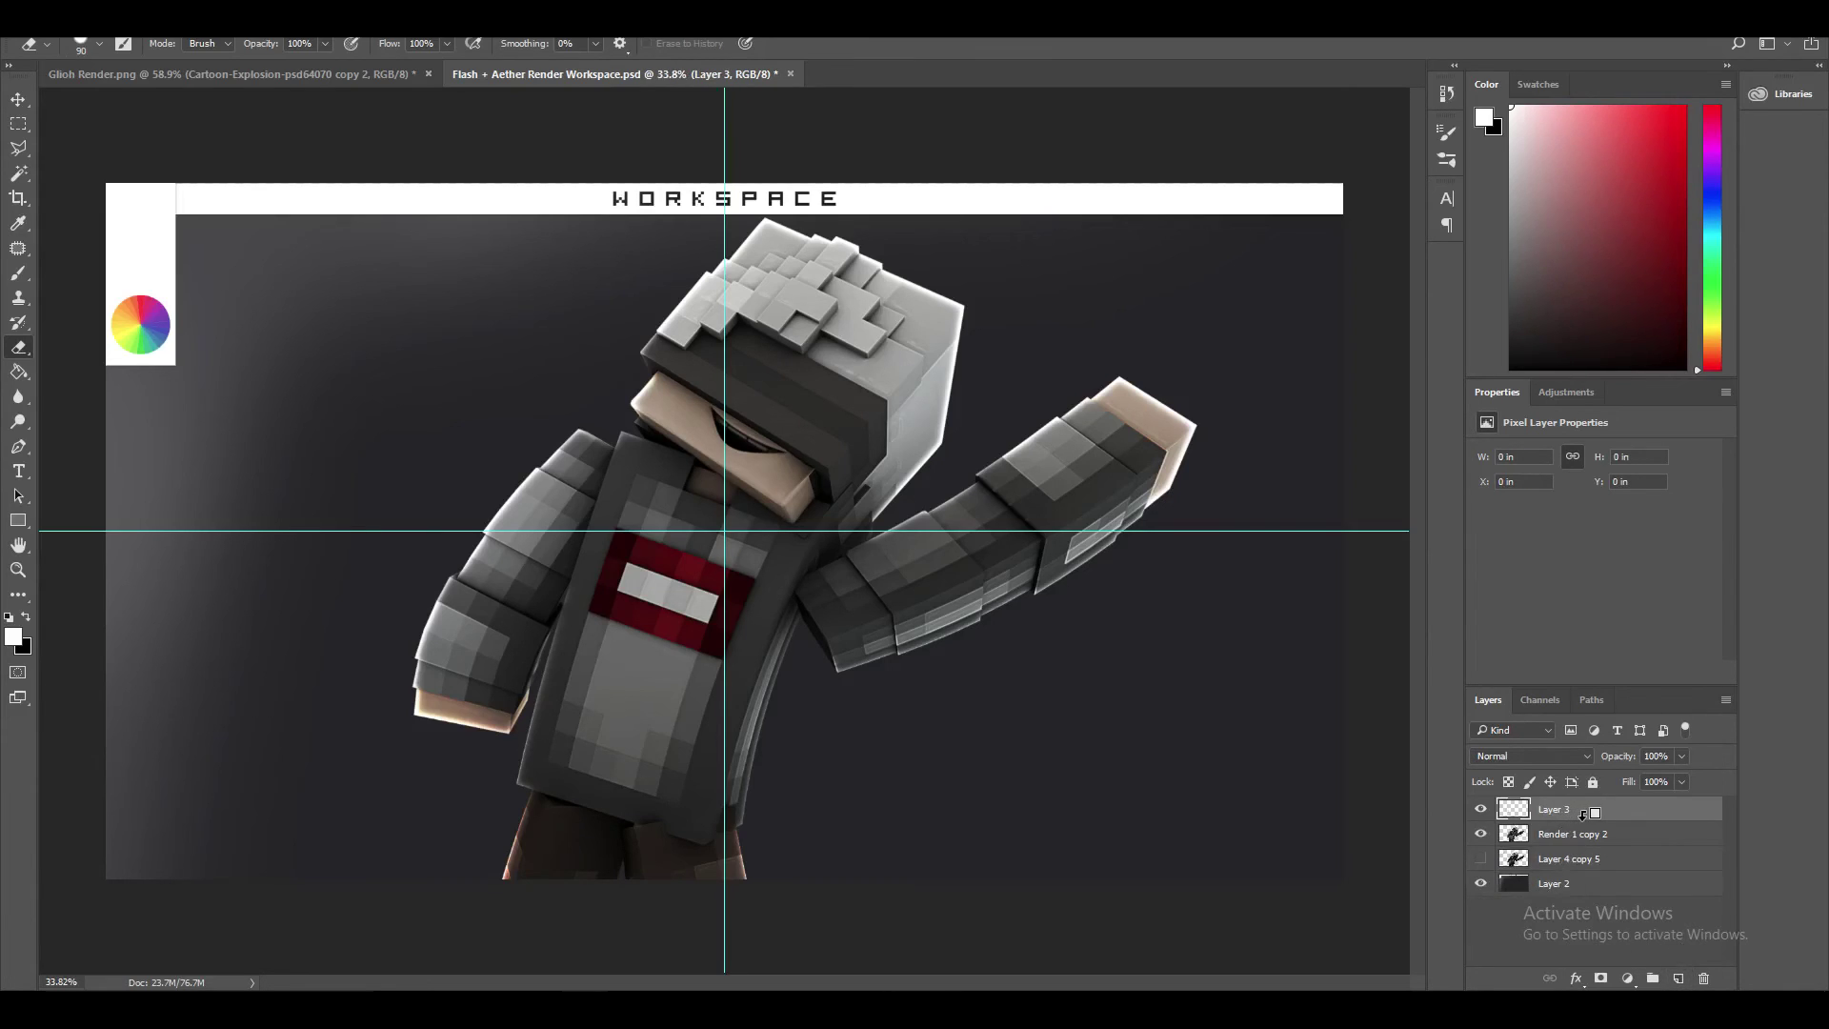
pyautogui.moveTo(1579, 818); pyautogui.dragTo(1601, 817)
pyautogui.keyDown('alt'); pyautogui.click(1590, 821); pyautogui.keyUp('alt')
pyautogui.keyDown('alt'); pyautogui.click(1597, 818); pyautogui.keyUp('alt')
pyautogui.keyDown('alt'); pyautogui.click(1623, 815); pyautogui.keyUp('alt')
# - Choose the Brush tool and reduce its size to 250 px
pyautogui.click(18, 273)
pyautogui.press('[')
pyautogui.press('[')
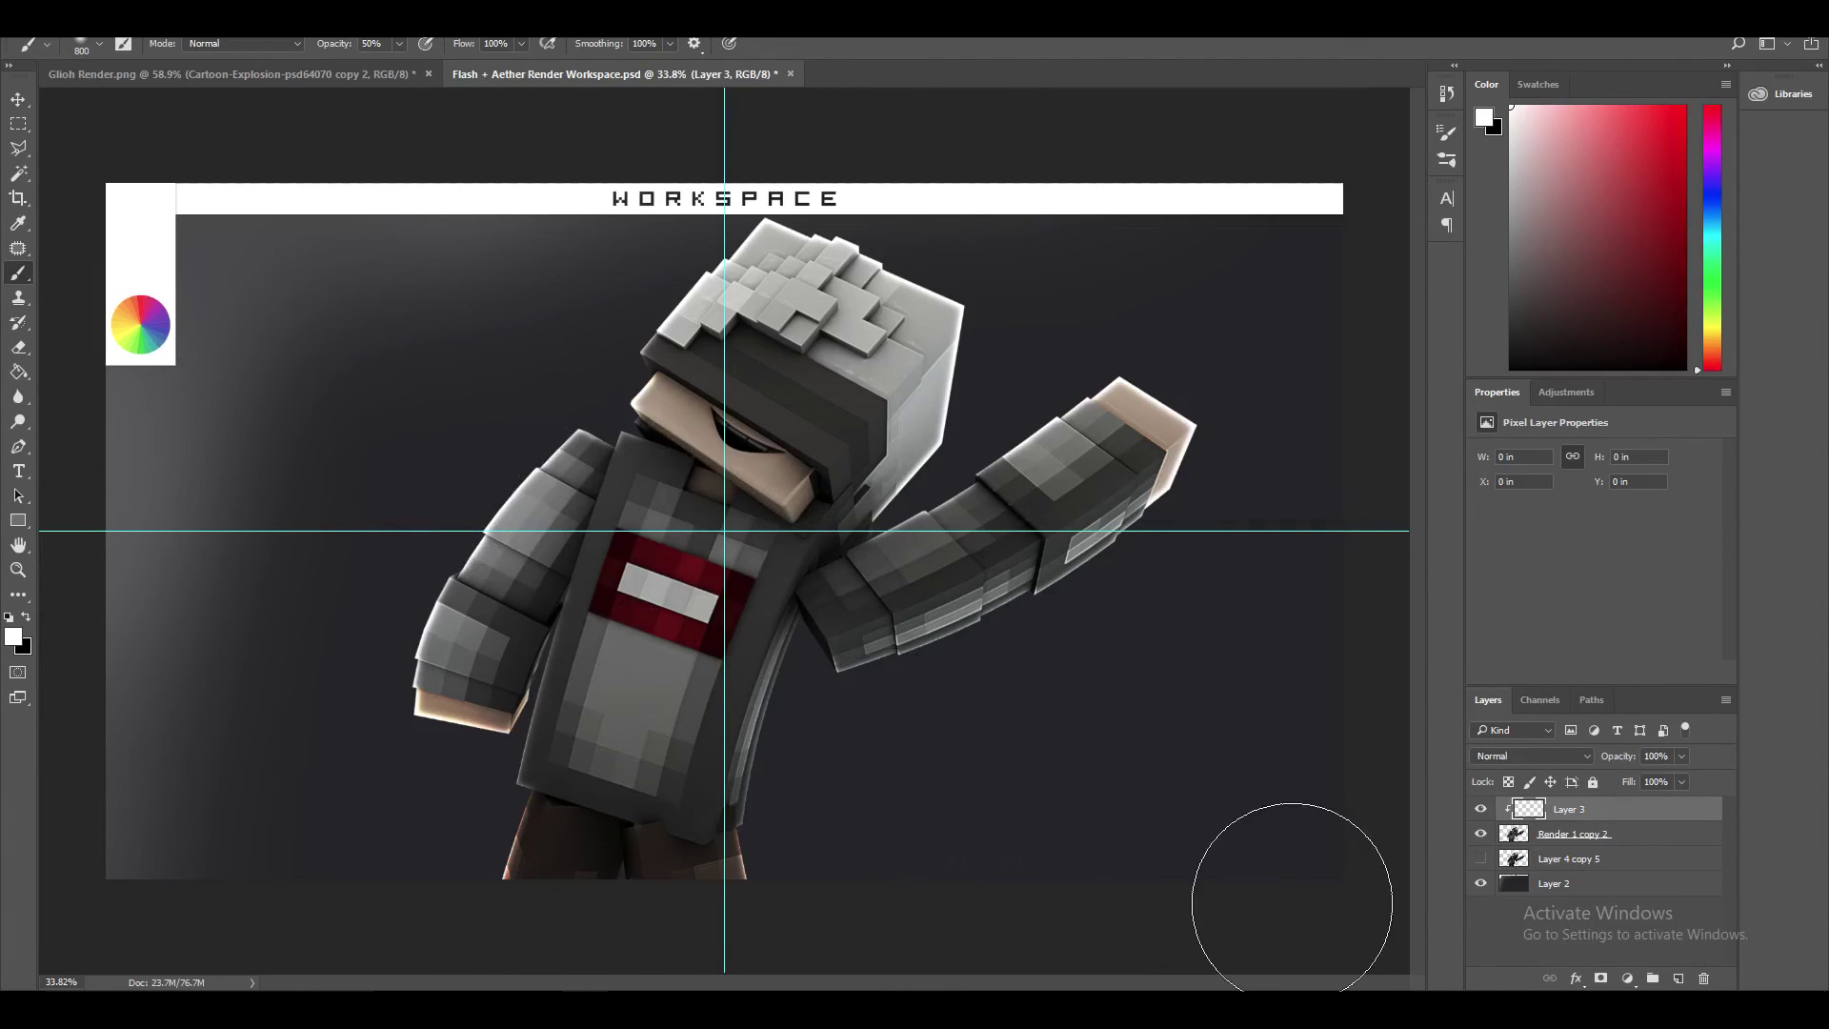
pyautogui.click(1578, 884)
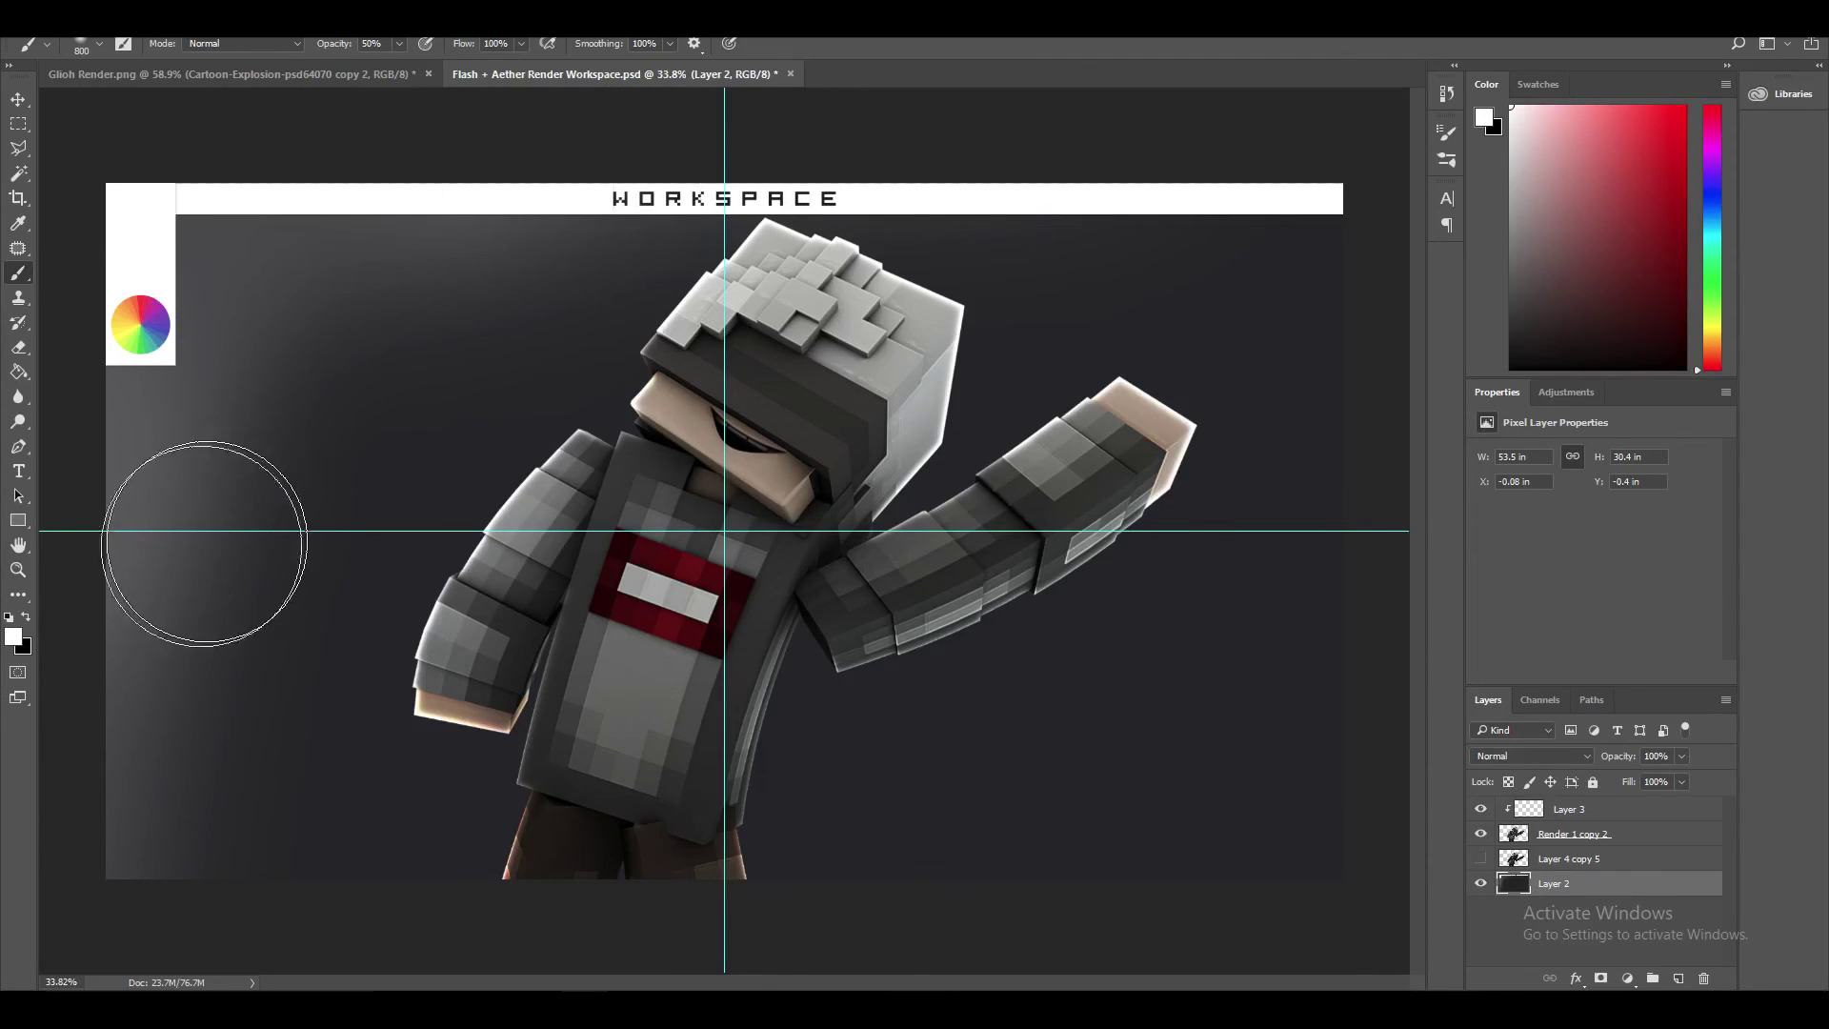
pyautogui.press('[')
pyautogui.press('[')
pyautogui.press('[')
pyautogui.press('[')
pyautogui.press('[')
pyautogui.press('[')
pyautogui.press('[')
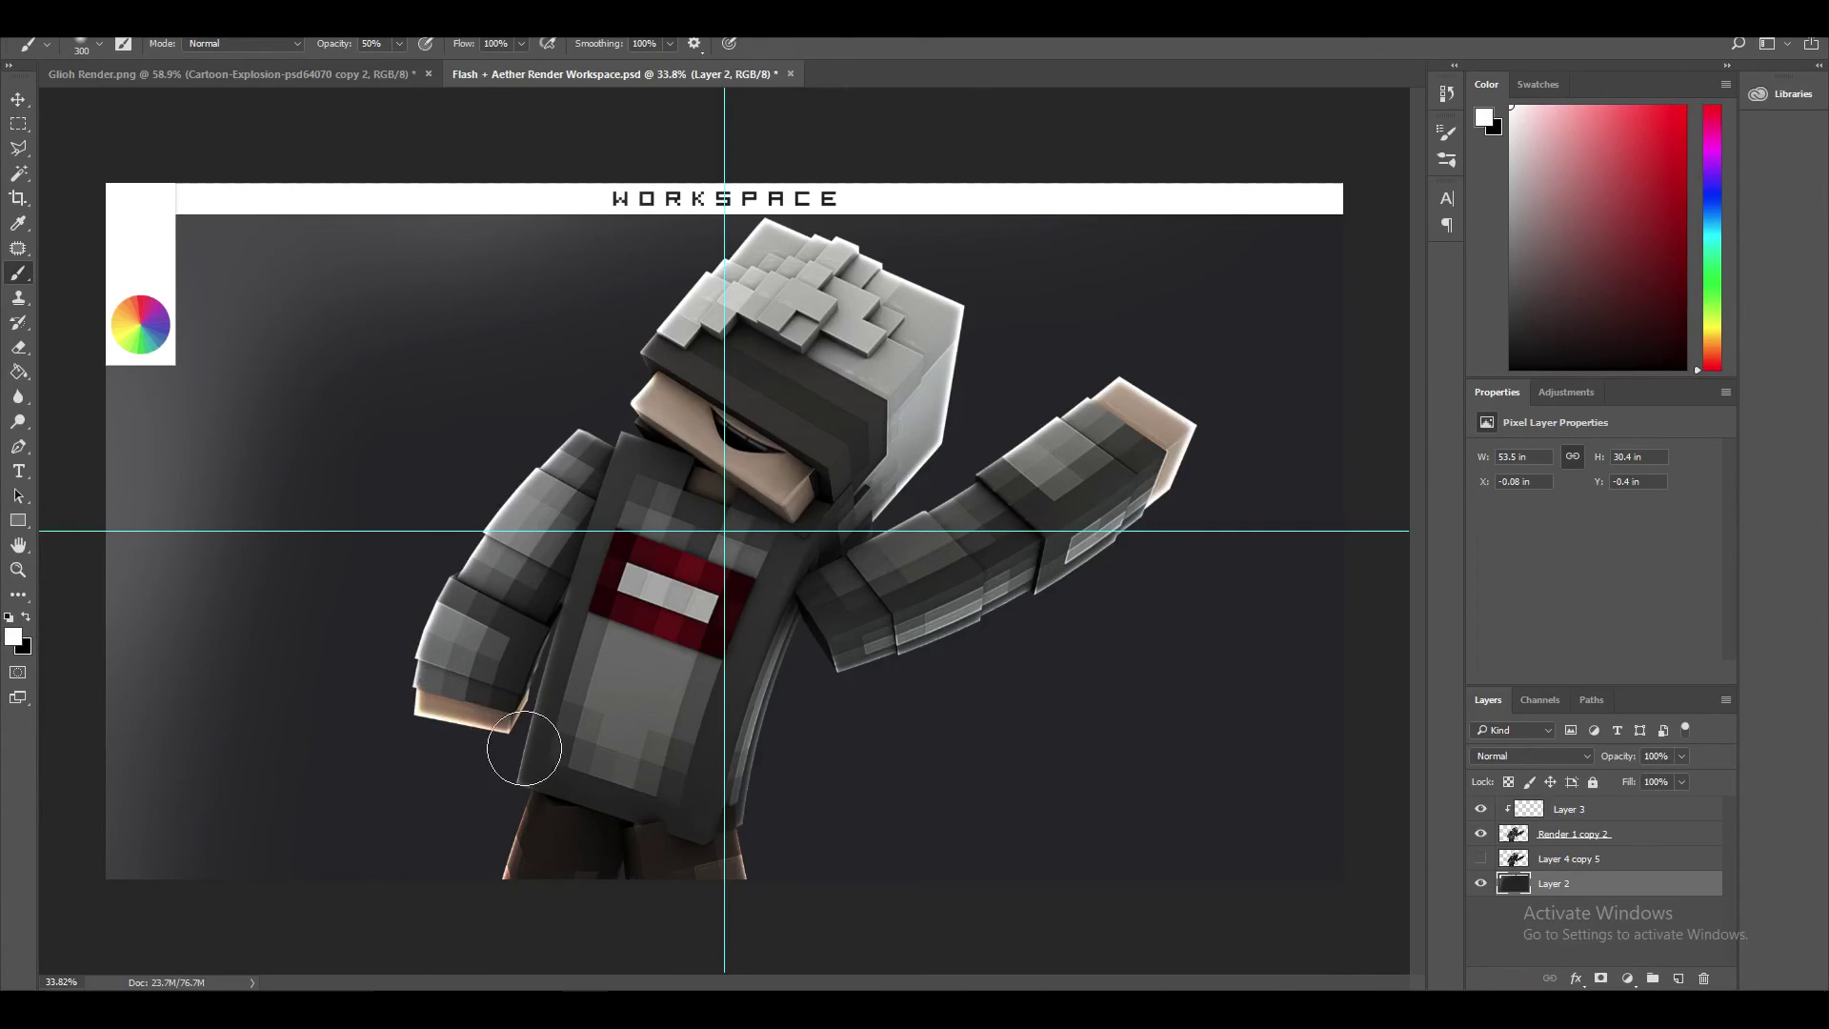
pyautogui.press('[')
# - Set the clipped Layer 3 to Overlay blend mode with 60% opacity
pyautogui.click(1519, 751)
pyautogui.click(1581, 825)
pyautogui.click(1576, 819)
pyautogui.click(1540, 751)
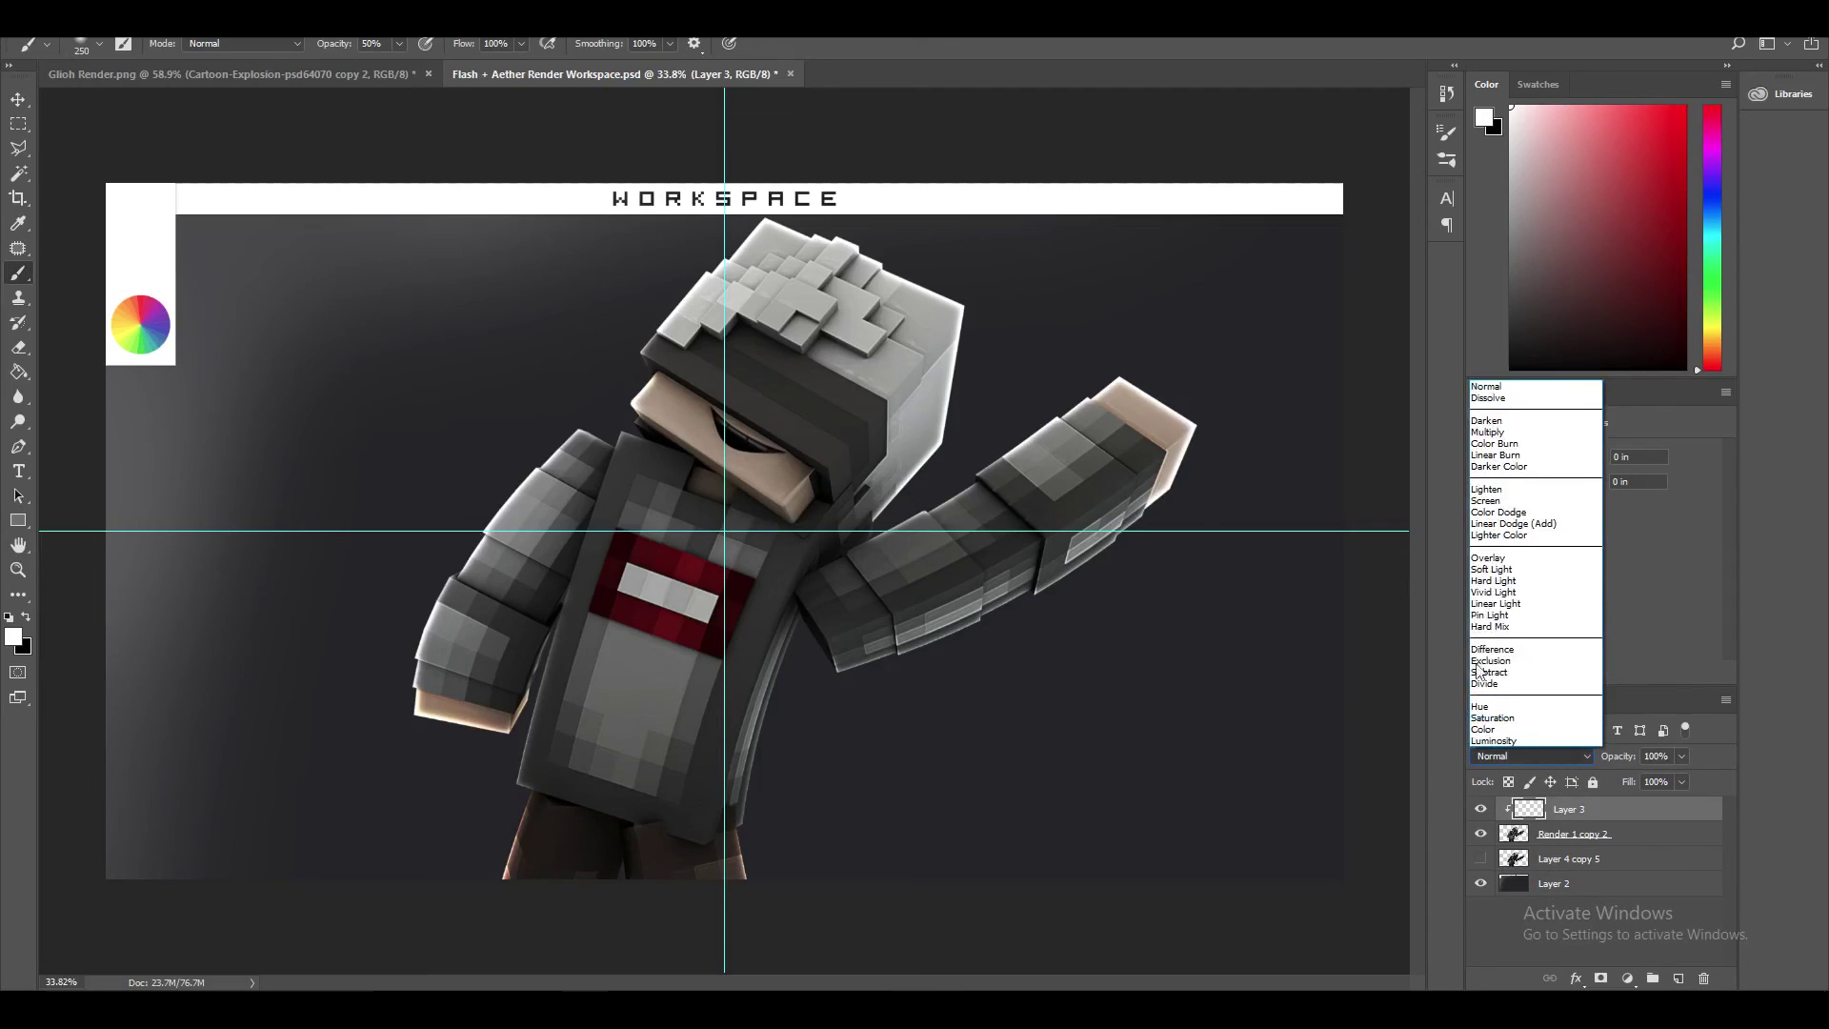
pyautogui.click(1489, 558)
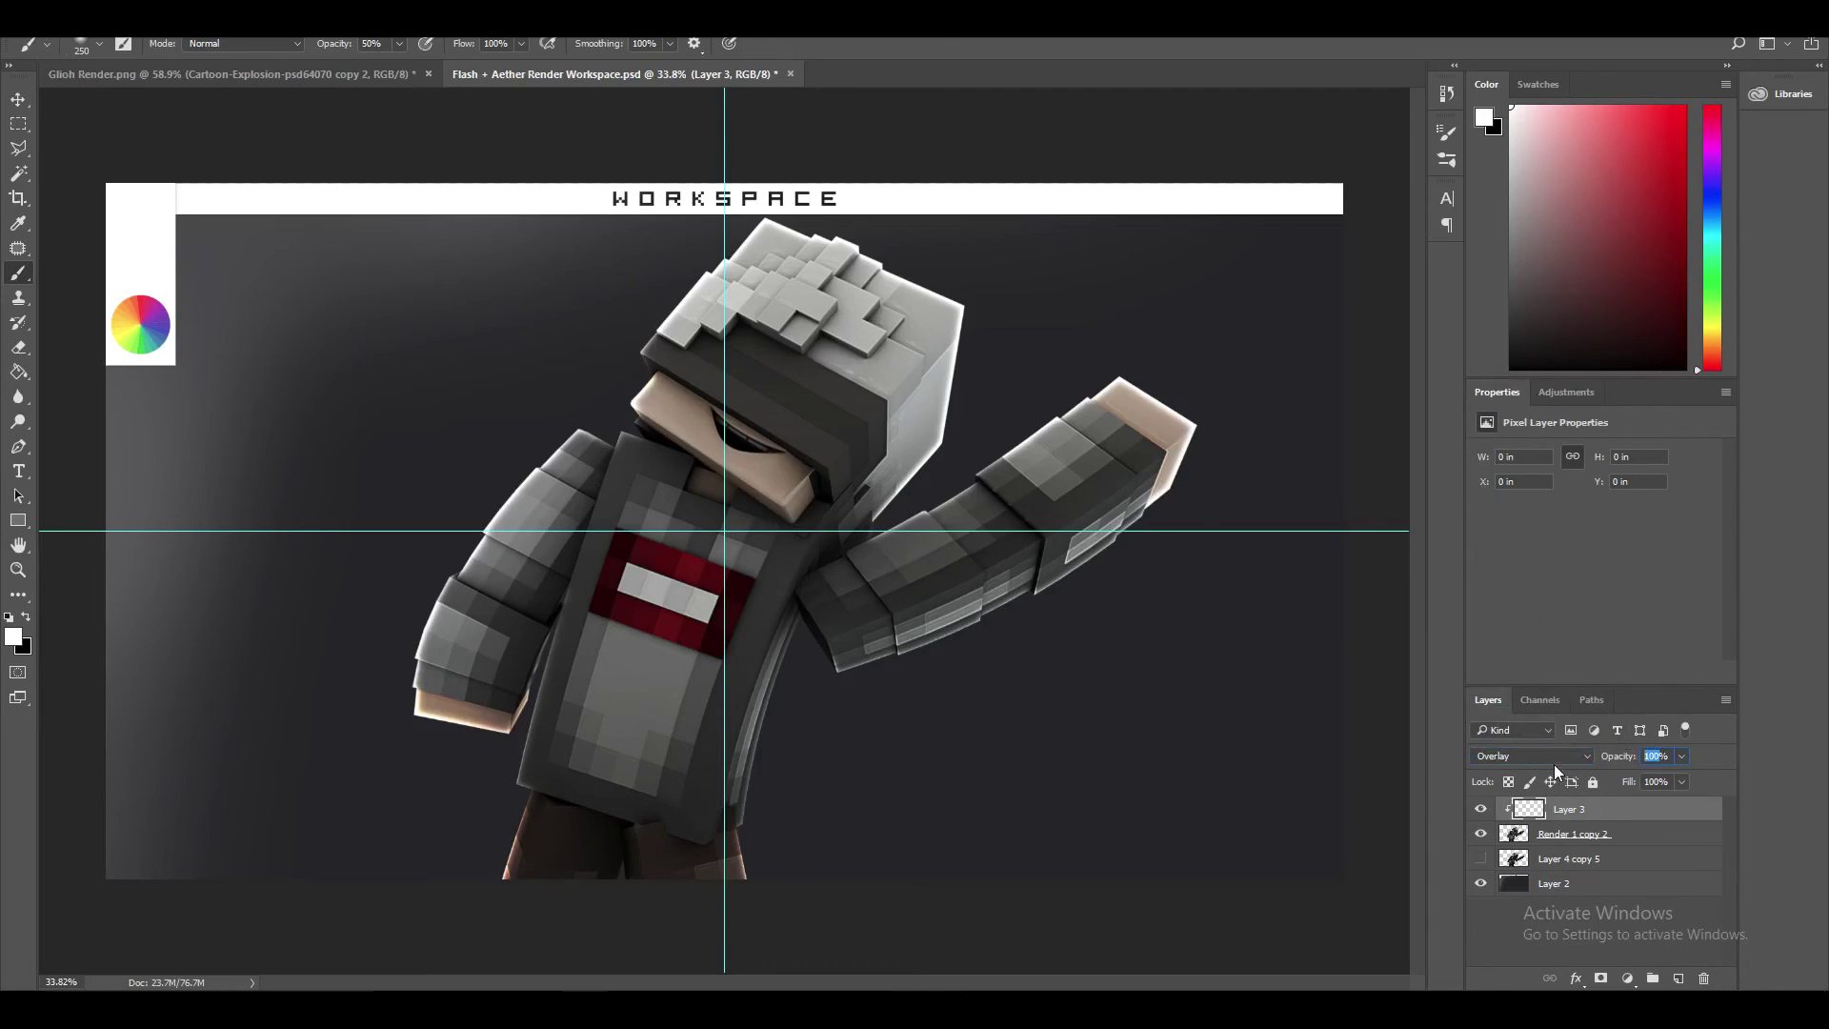
pyautogui.write('60')
pyautogui.press('Return')
# - Paint soft white highlights on the head and both arms with the brush at 75% opacity, enlarging it to 400 px for the arms
pyautogui.press(']')
pyautogui.moveTo(431, 723)
pyautogui.mouseDown()
pyautogui.moveTo(409, 705)
pyautogui.moveTo(419, 667)
pyautogui.moveTo(529, 467)
pyautogui.moveTo(715, 287)
pyautogui.moveTo(810, 243)
pyautogui.moveTo(772, 250)
pyautogui.moveTo(516, 501)
pyautogui.moveTo(421, 666)
pyautogui.moveTo(498, 870)
pyautogui.moveTo(536, 742)
pyautogui.moveTo(489, 549)
pyautogui.moveTo(586, 434)
pyautogui.moveTo(489, 858)
pyautogui.moveTo(898, 543)
pyautogui.moveTo(975, 396)
pyautogui.moveTo(1135, 335)
pyautogui.moveTo(427, 613)
pyautogui.moveTo(532, 807)
pyautogui.moveTo(584, 676)
pyautogui.moveTo(504, 762)
pyautogui.moveTo(601, 662)
pyautogui.moveTo(660, 553)
pyautogui.mouseUp()
pyautogui.hotkey('ctrl', 'z')
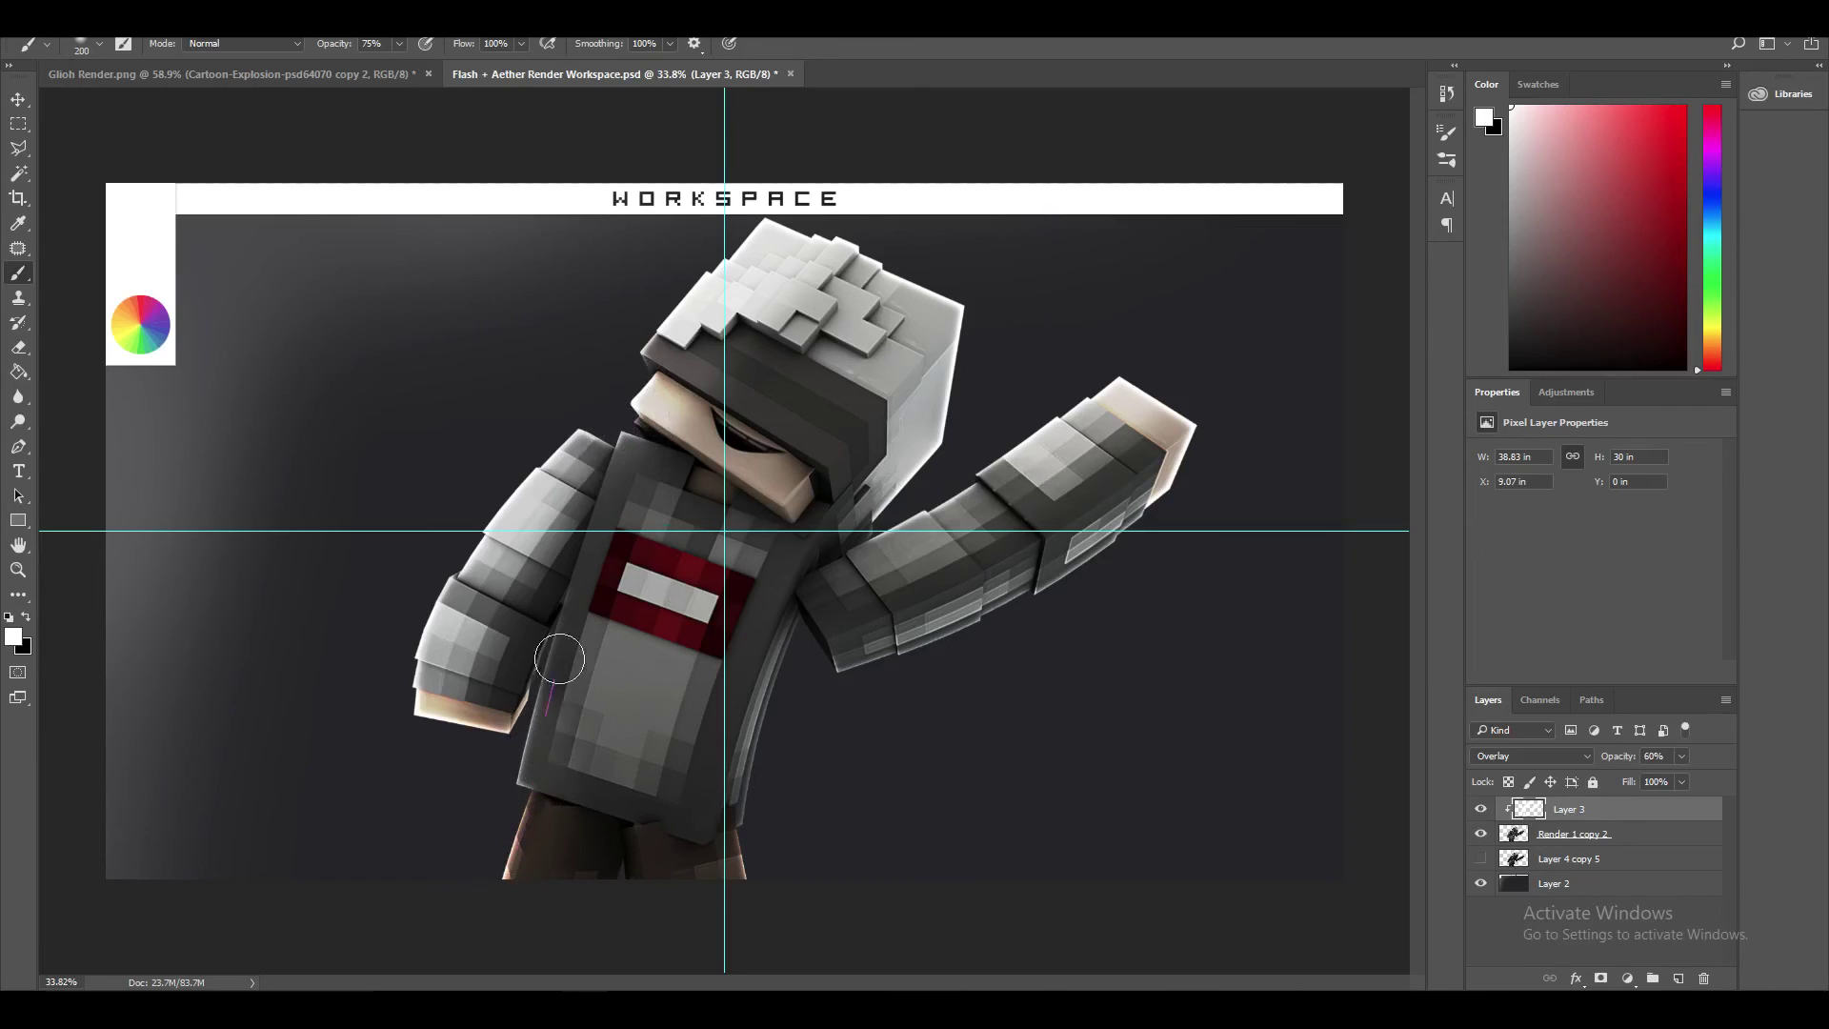
pyautogui.press(']')
pyautogui.moveTo(406, 753); pyautogui.dragTo(510, 433)
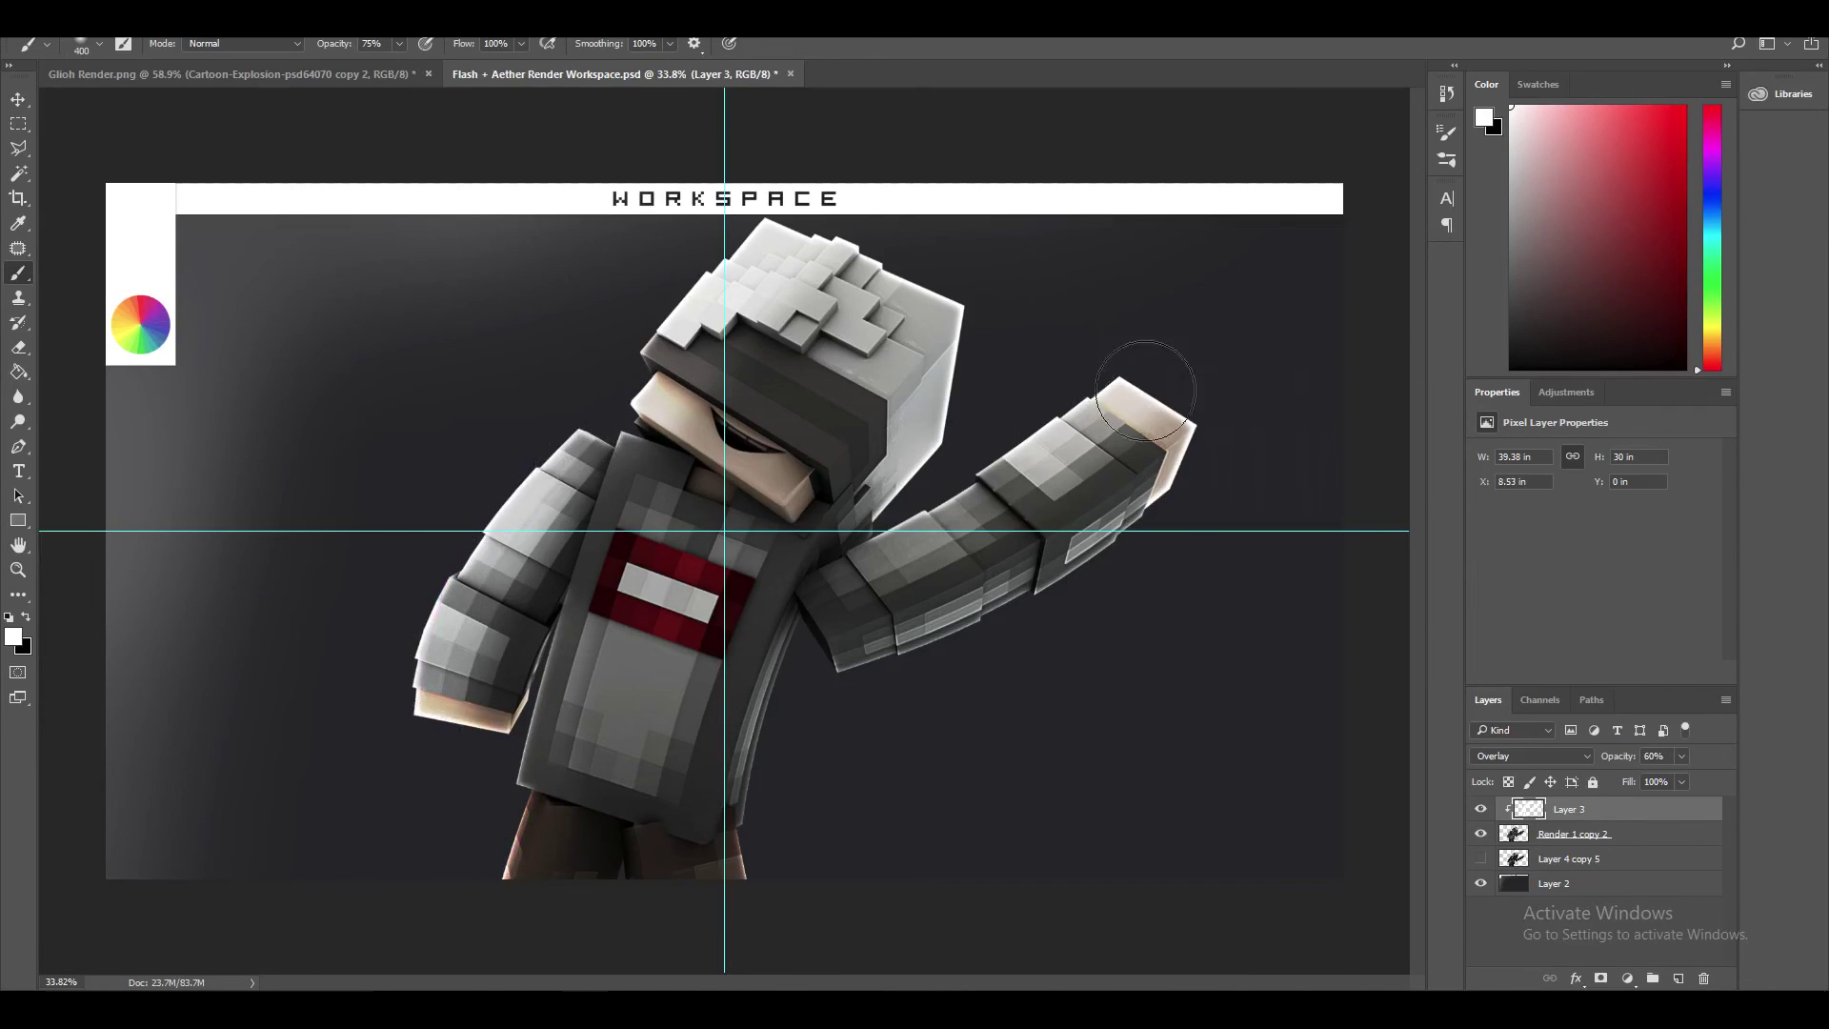
pyautogui.moveTo(1117, 409)
pyautogui.mouseDown()
pyautogui.moveTo(996, 474)
pyautogui.moveTo(943, 515)
pyautogui.mouseUp()
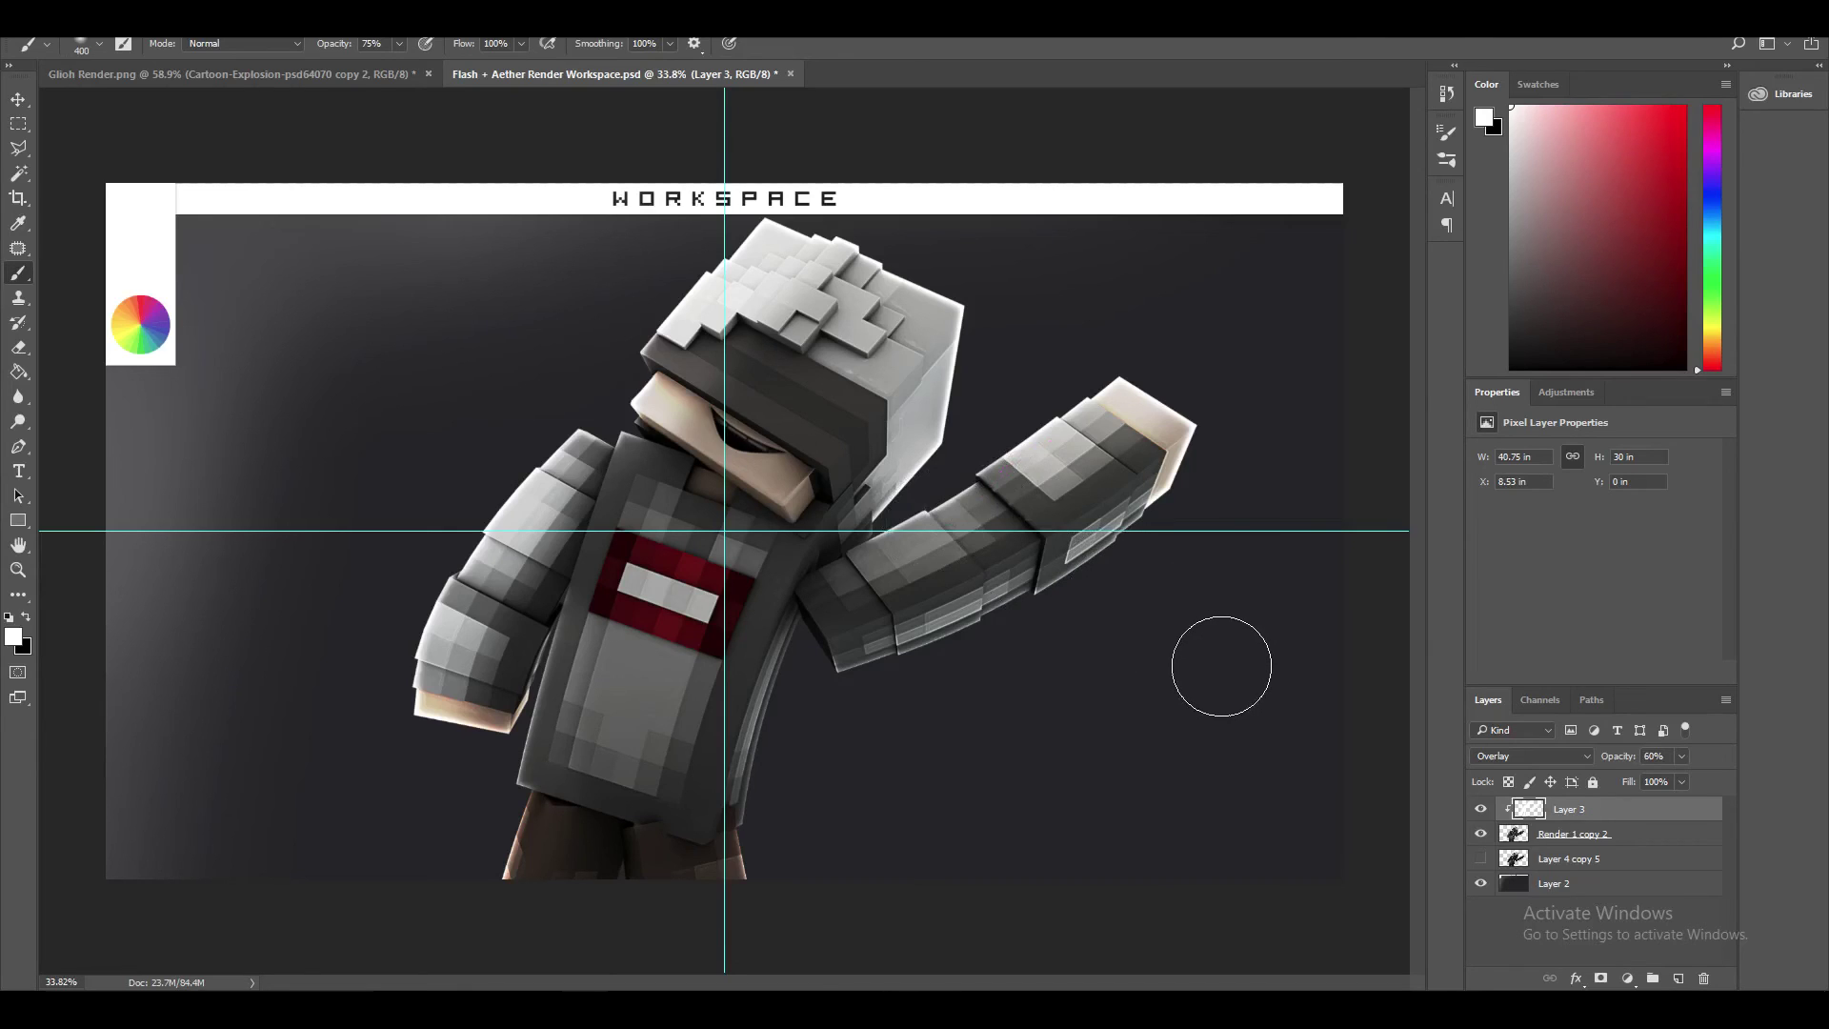
# - Duplicate the Layer 3 highlights and set the copy's opacity to 35%
pyautogui.keyDown('ctrl'); pyautogui.click(1569, 835); pyautogui.keyUp('ctrl')
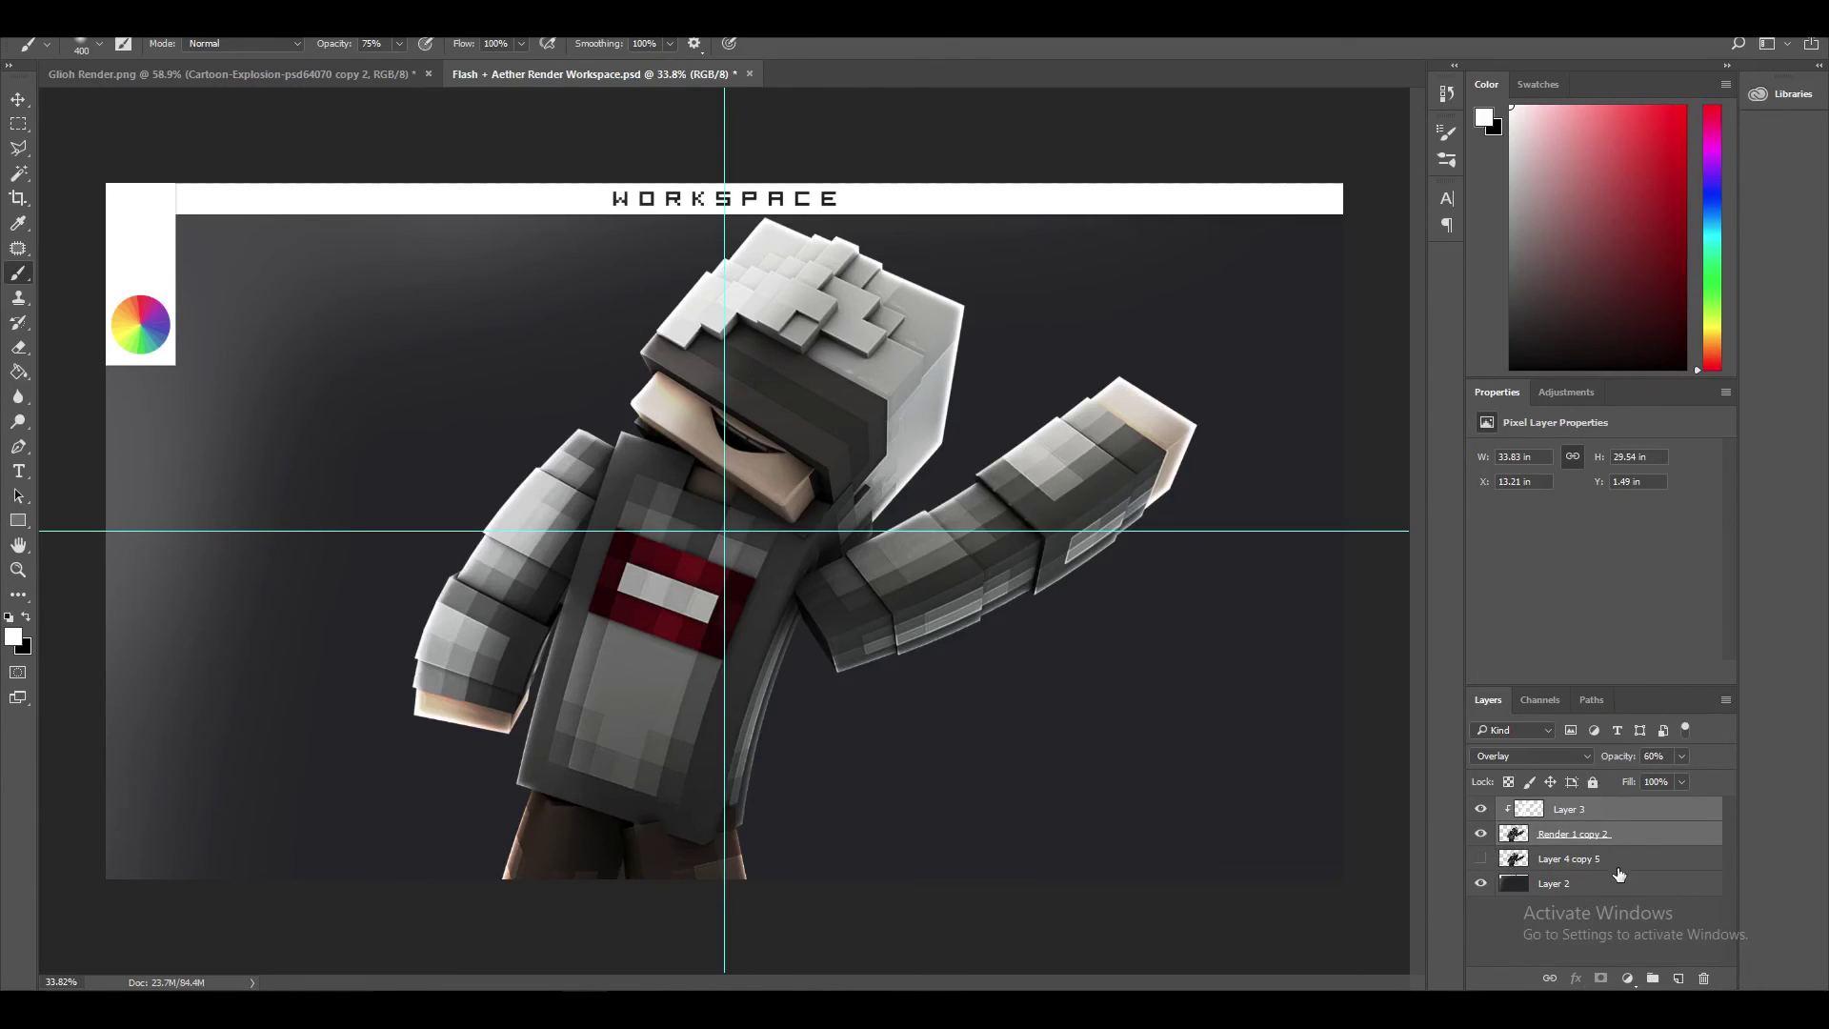
pyautogui.click(1585, 813)
pyautogui.hotkey('ctrl', 'j')
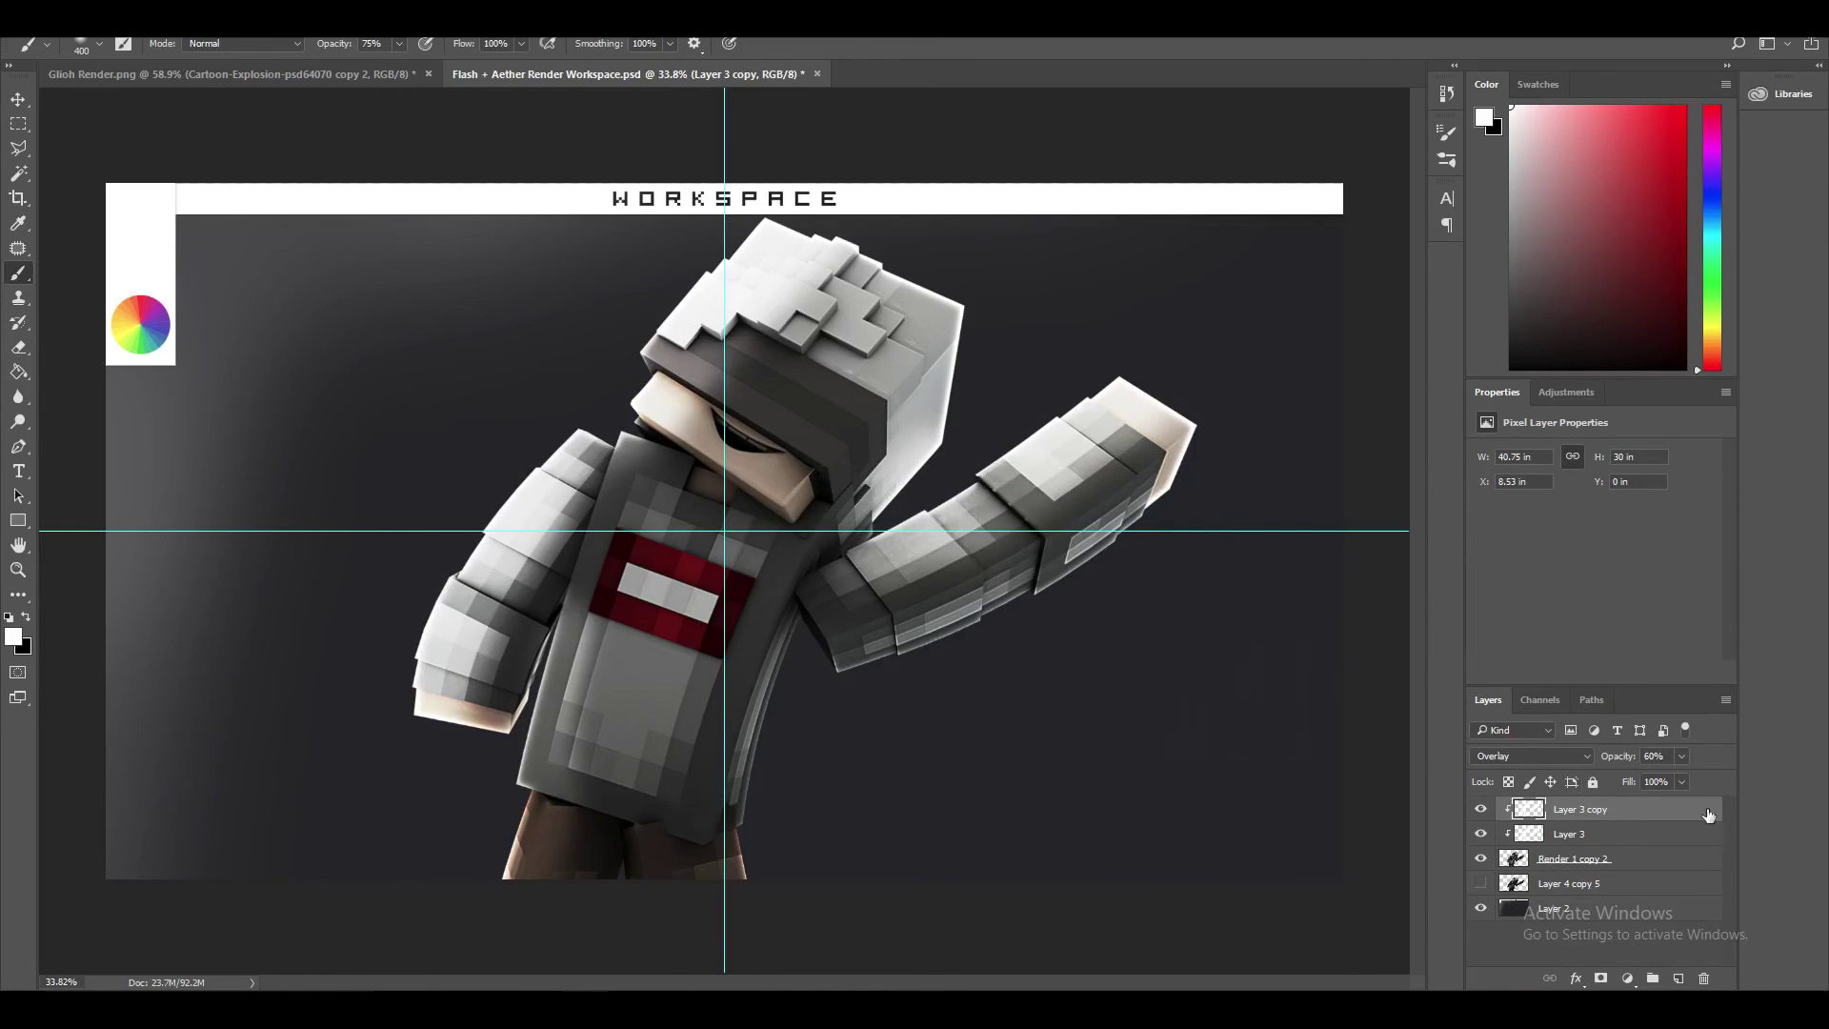
pyautogui.click(1665, 757)
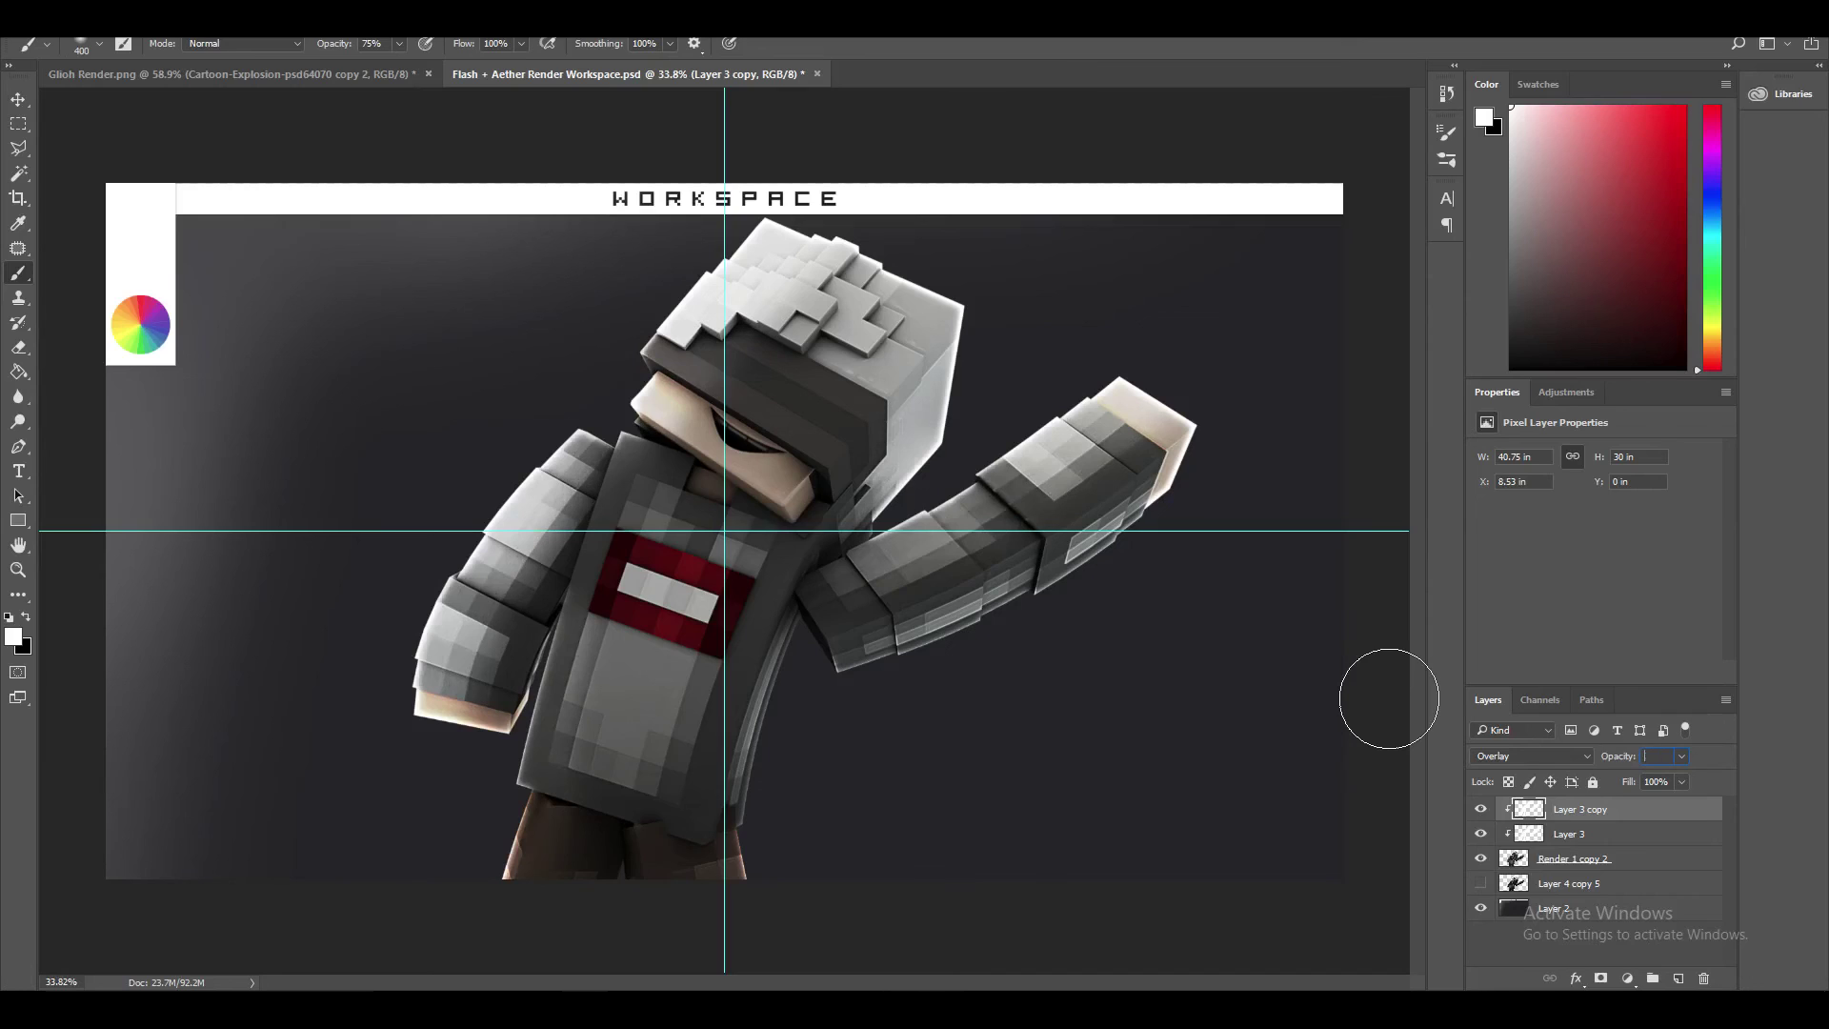
pyautogui.write('35')
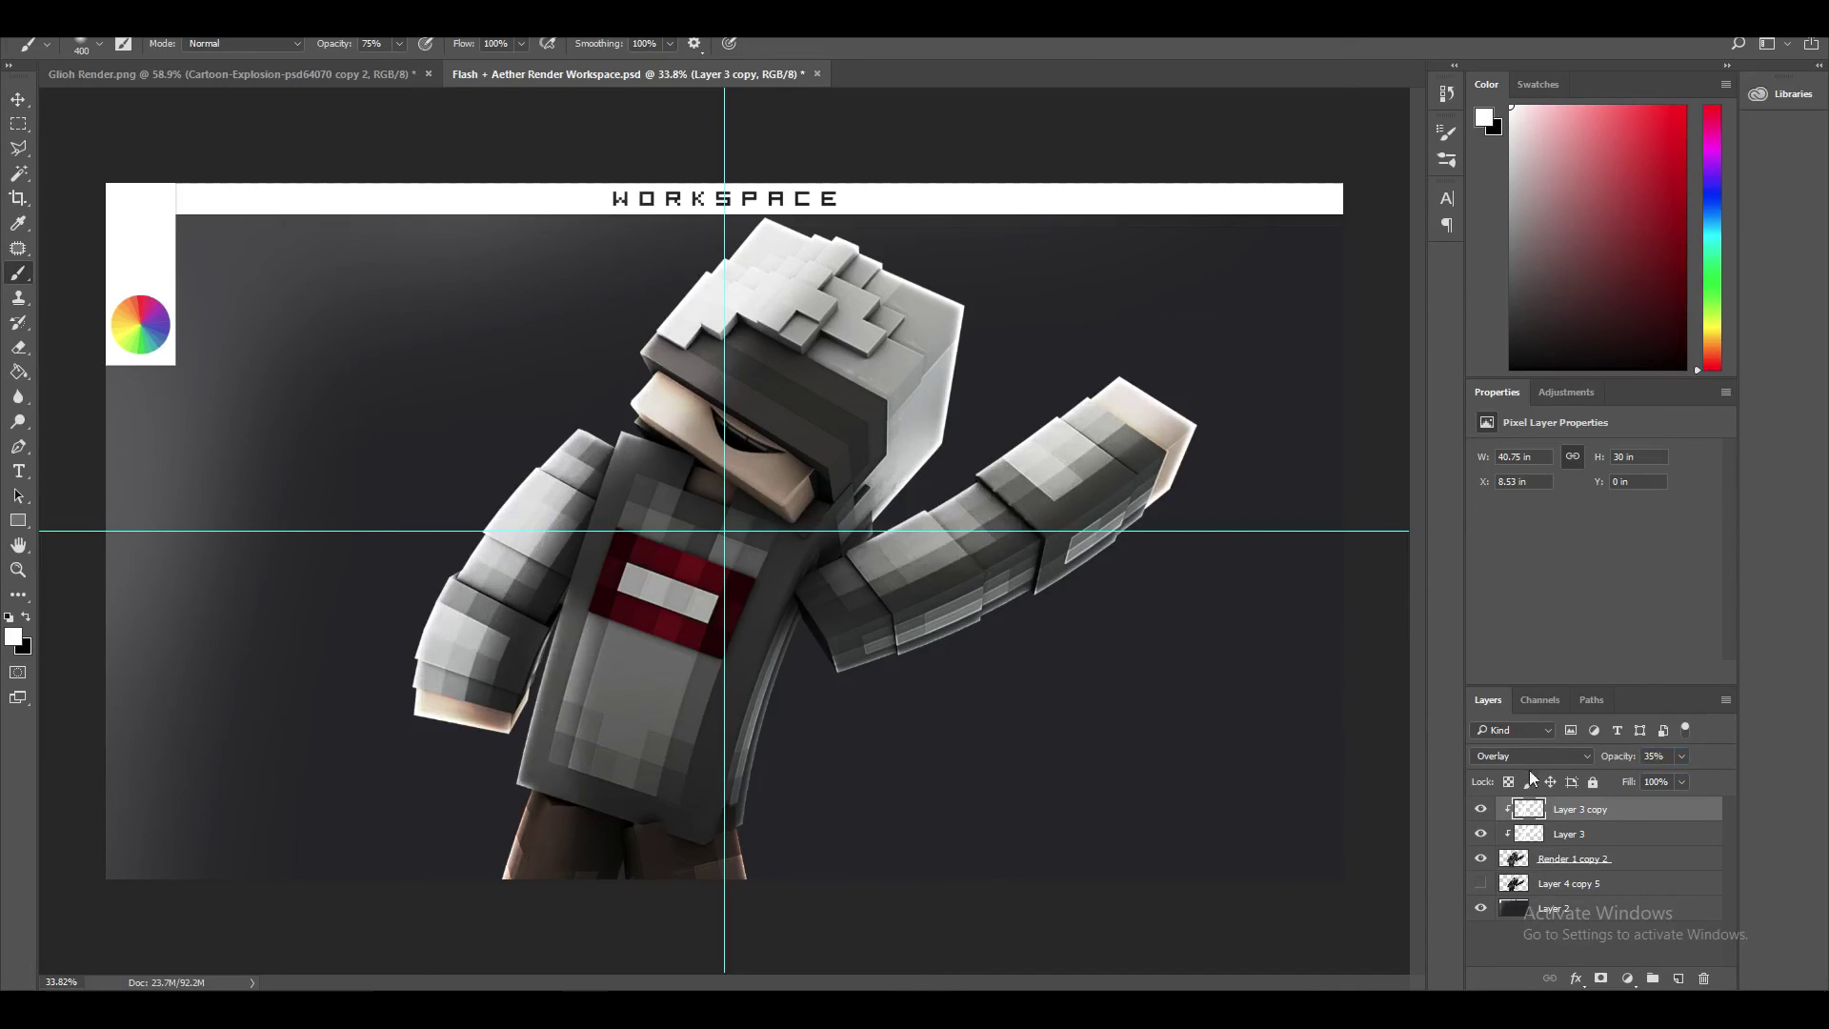
# - Merge the render with its two highlight layers, duplicate the merged layer and delete the original
pyautogui.keyDown('shift'); pyautogui.click(1587, 862); pyautogui.keyUp('shift')
pyautogui.hotkey('ctrl', 'e')
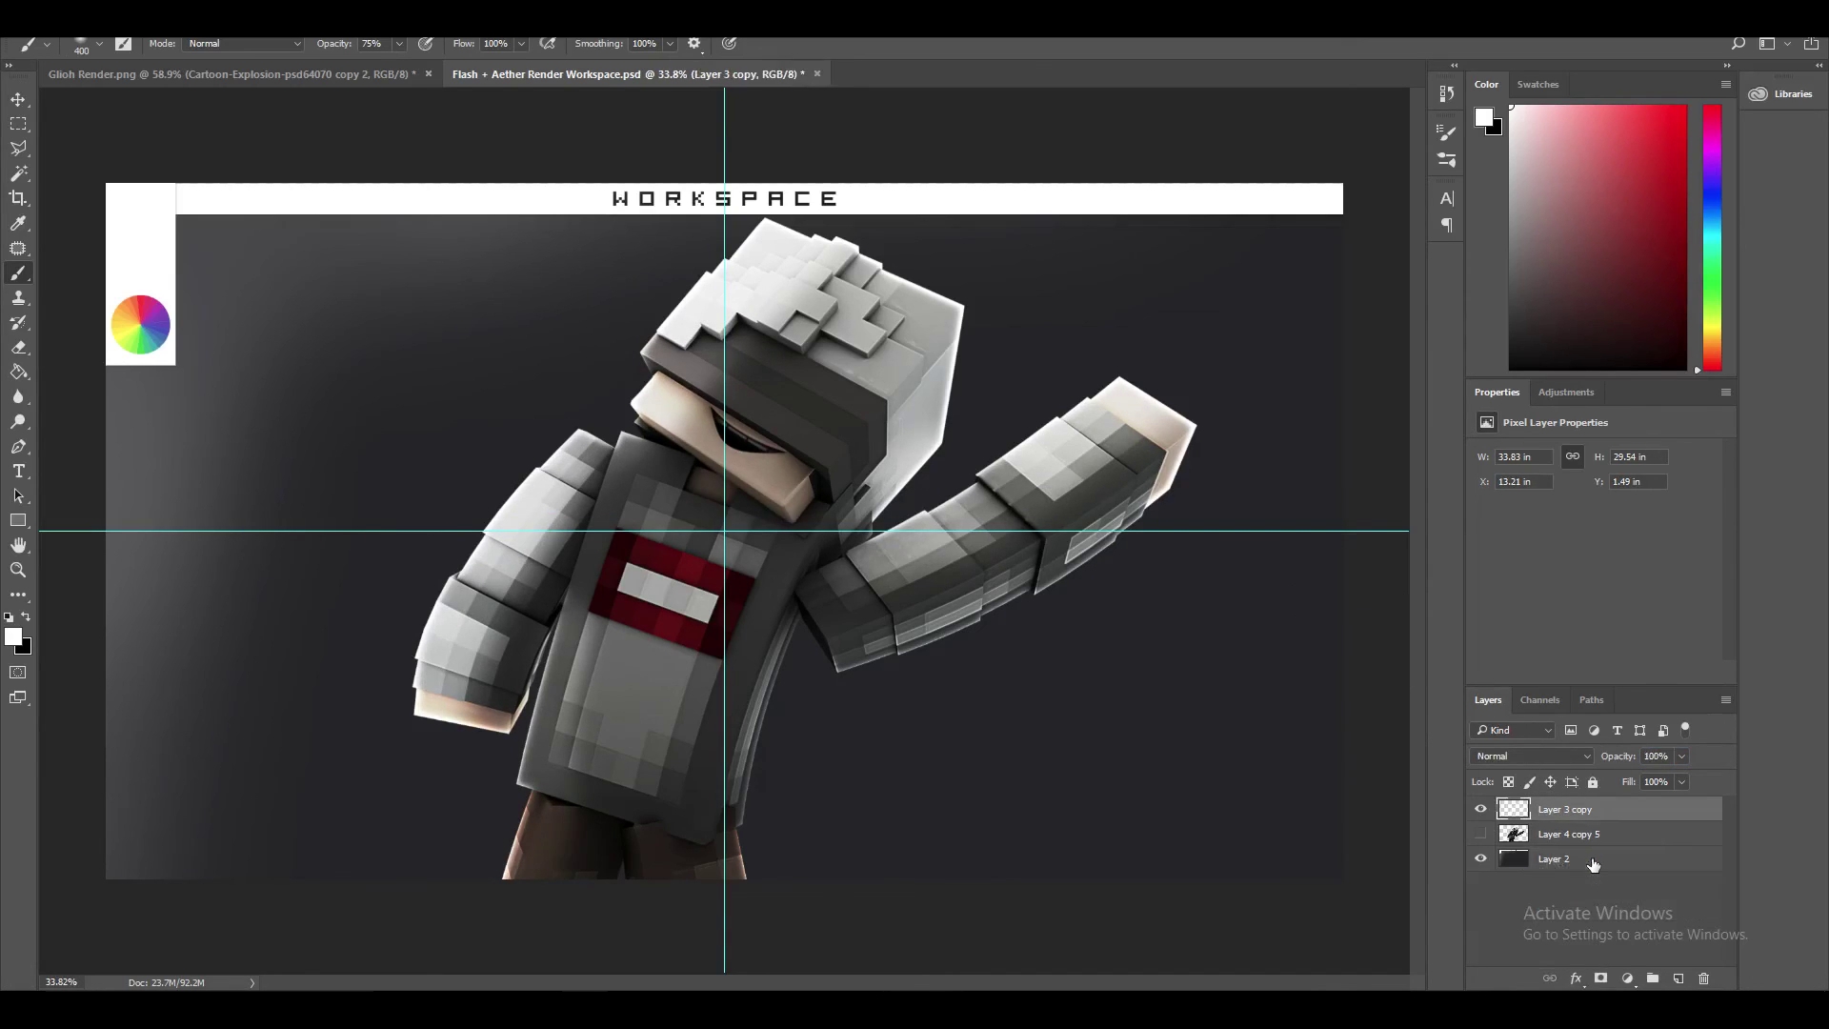
pyautogui.hotkey('ctrl', 'j')
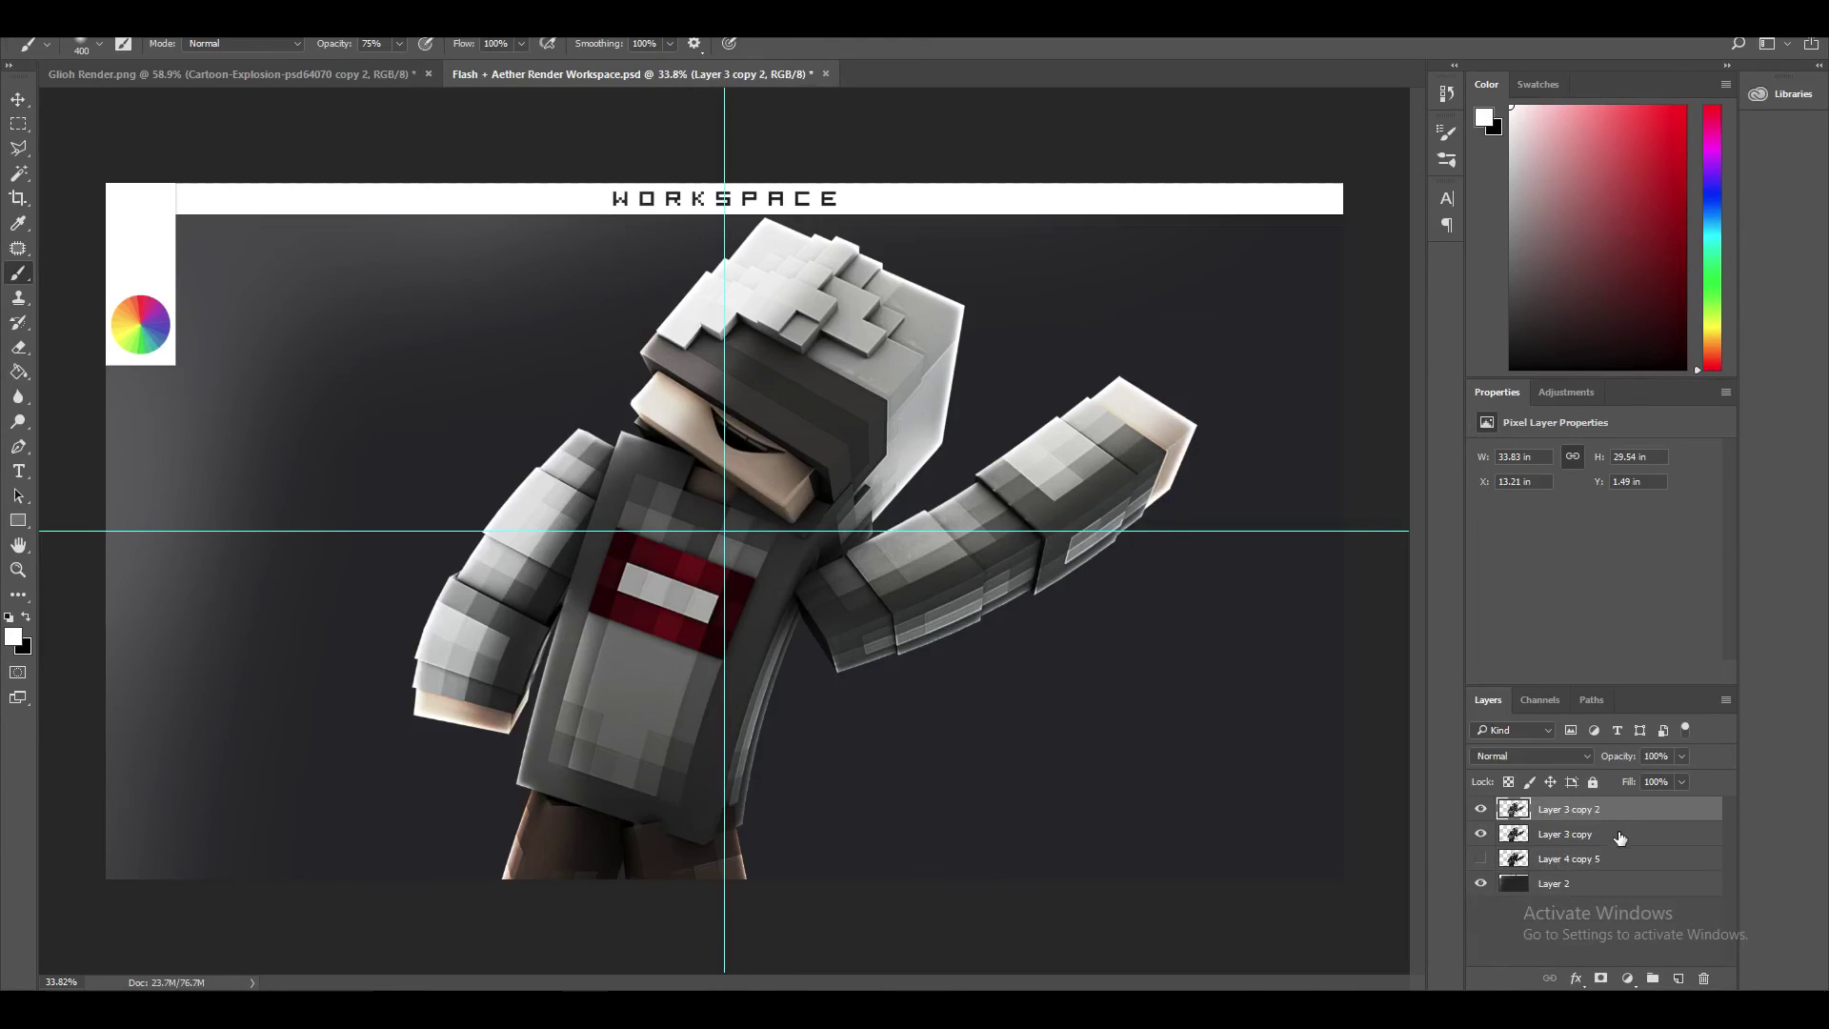
pyautogui.moveTo(1620, 842); pyautogui.dragTo(1703, 979)
# - Add a new layer clipped to the merged render and switch to a 300 px black brush
pyautogui.click(1679, 978)
pyautogui.keyDown('alt'); pyautogui.click(1593, 821); pyautogui.keyUp('alt')
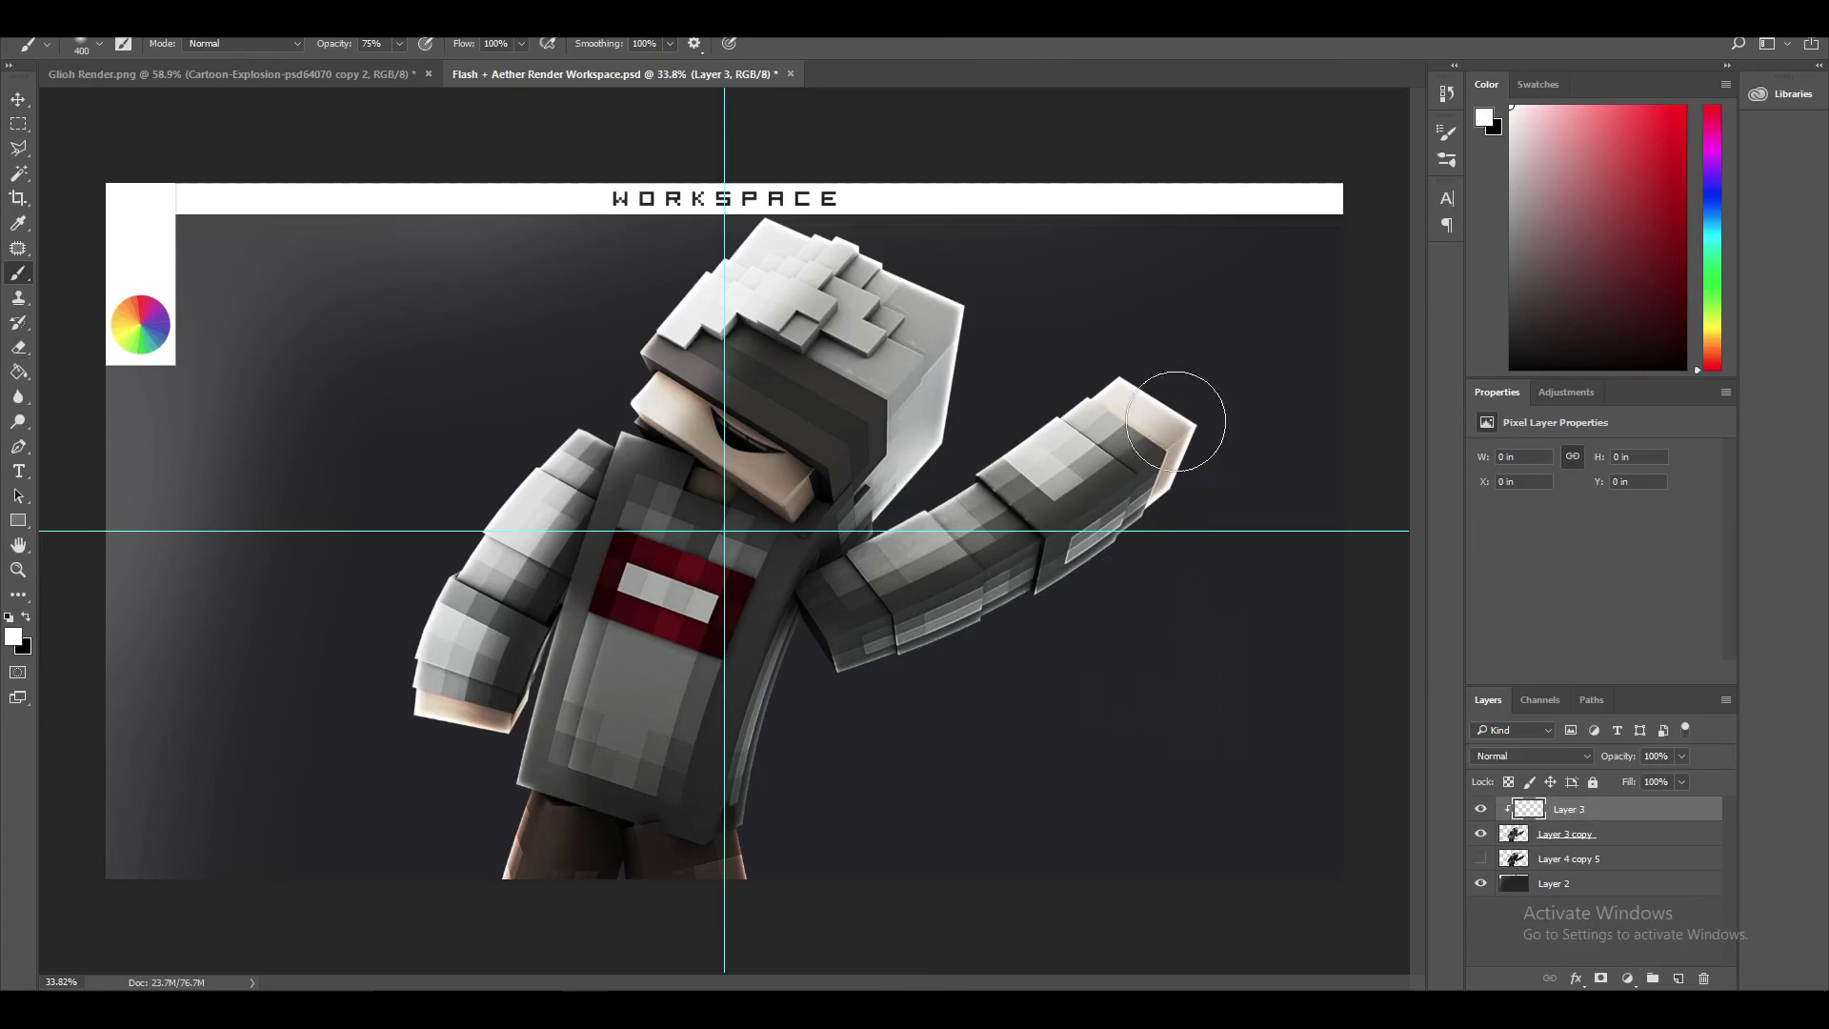
pyautogui.press('x')
pyautogui.press(']')
pyautogui.press('[')
pyautogui.press('[')
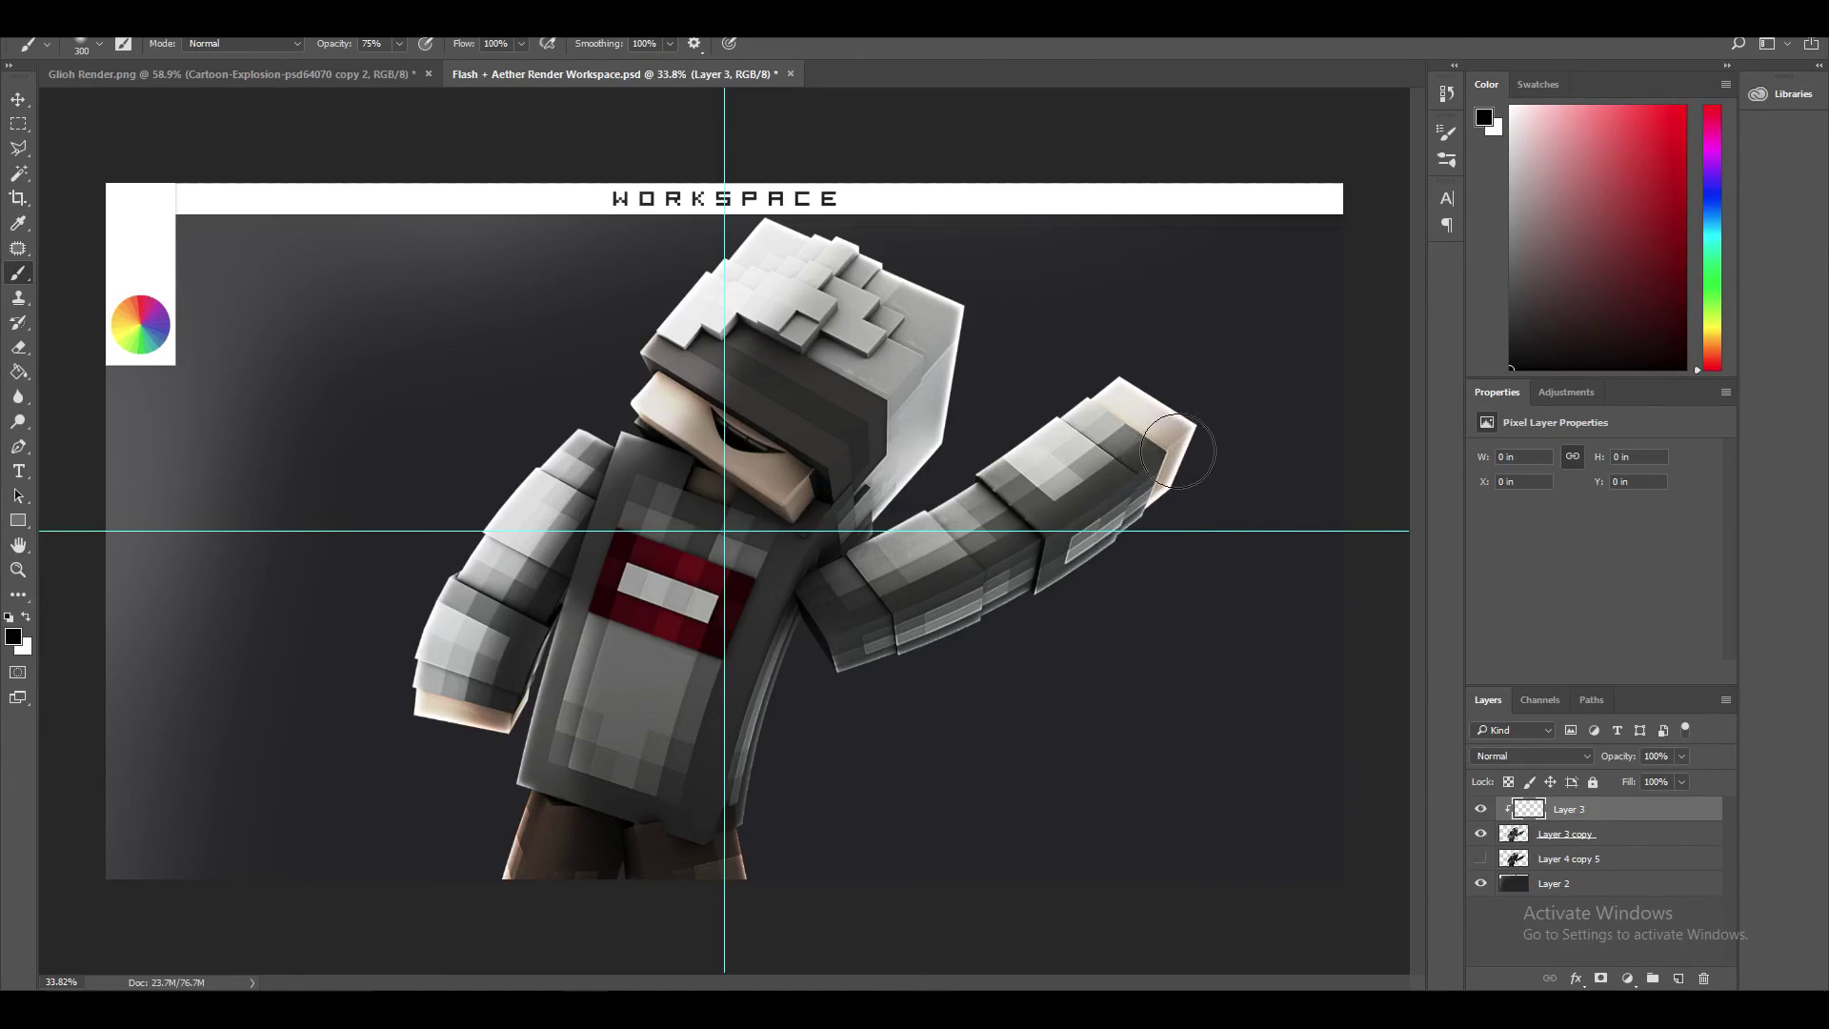
# - Set the clipped layer to Overlay at 60% opacity and paint black shadows on the raised arm's underside, torso side and legs
pyautogui.click(1504, 755)
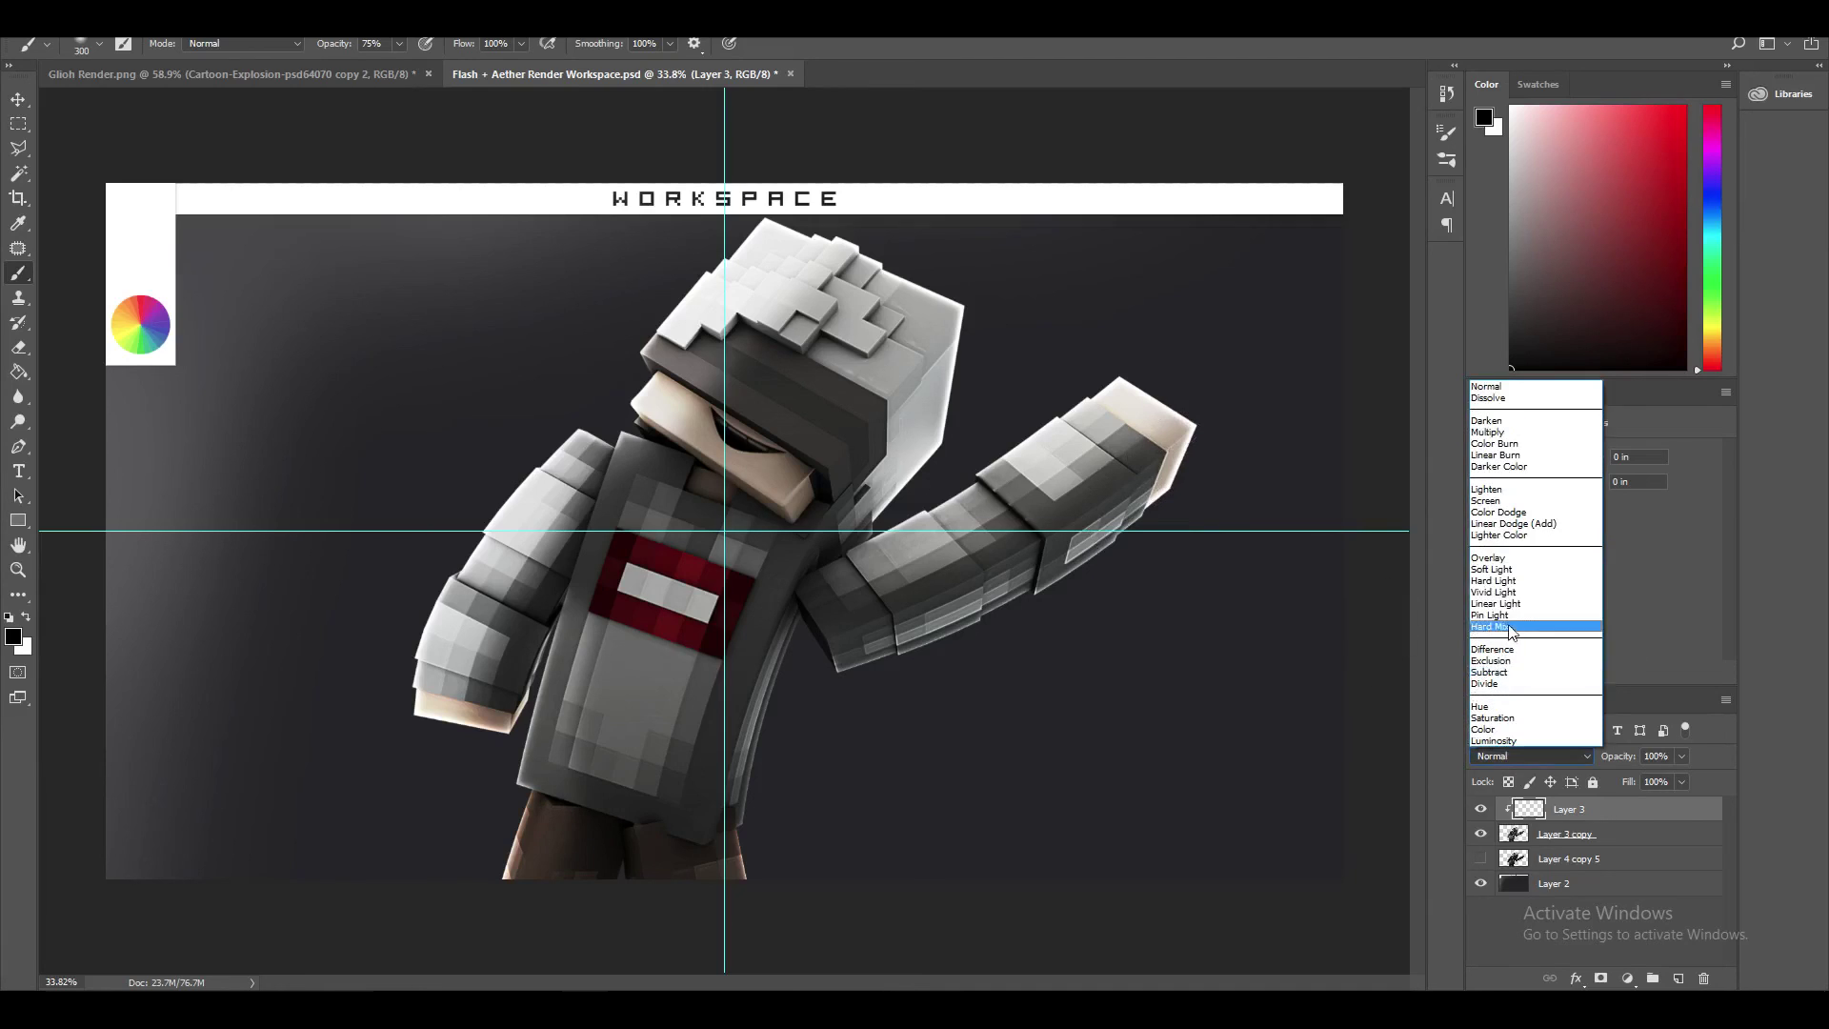
pyautogui.click(1493, 553)
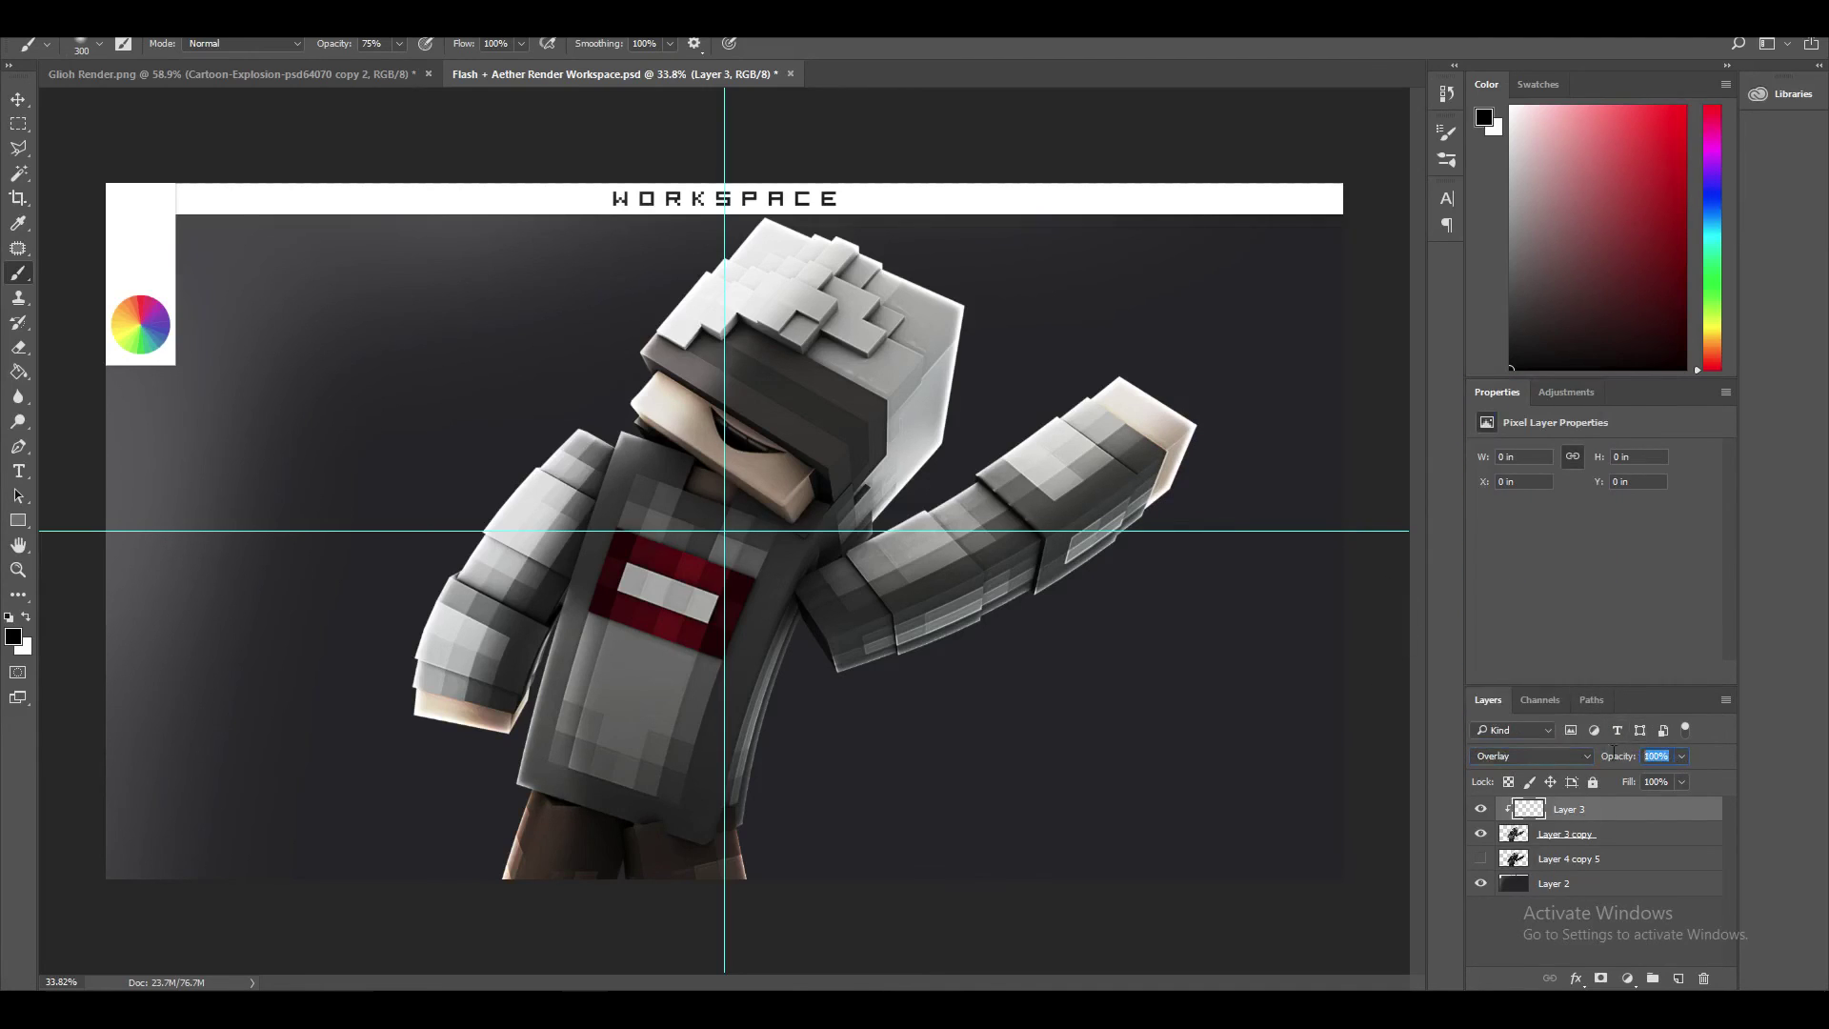
pyautogui.moveTo(1241, 404)
pyautogui.mouseDown()
pyautogui.moveTo(1196, 416)
pyautogui.moveTo(1189, 453)
pyautogui.mouseUp()
pyautogui.moveTo(1196, 444)
pyautogui.mouseDown()
pyautogui.moveTo(1200, 409)
pyautogui.moveTo(1143, 471)
pyautogui.moveTo(847, 661)
pyautogui.moveTo(1095, 518)
pyautogui.moveTo(1209, 413)
pyautogui.moveTo(1012, 564)
pyautogui.mouseUp()
pyautogui.moveTo(842, 664); pyautogui.dragTo(1204, 420)
pyautogui.moveTo(771, 624)
pyautogui.mouseDown()
pyautogui.moveTo(702, 788)
pyautogui.moveTo(701, 919)
pyautogui.mouseUp()
pyautogui.moveTo(667, 791)
pyautogui.mouseDown()
pyautogui.moveTo(612, 826)
pyautogui.moveTo(564, 916)
pyautogui.moveTo(571, 849)
pyautogui.mouseUp()
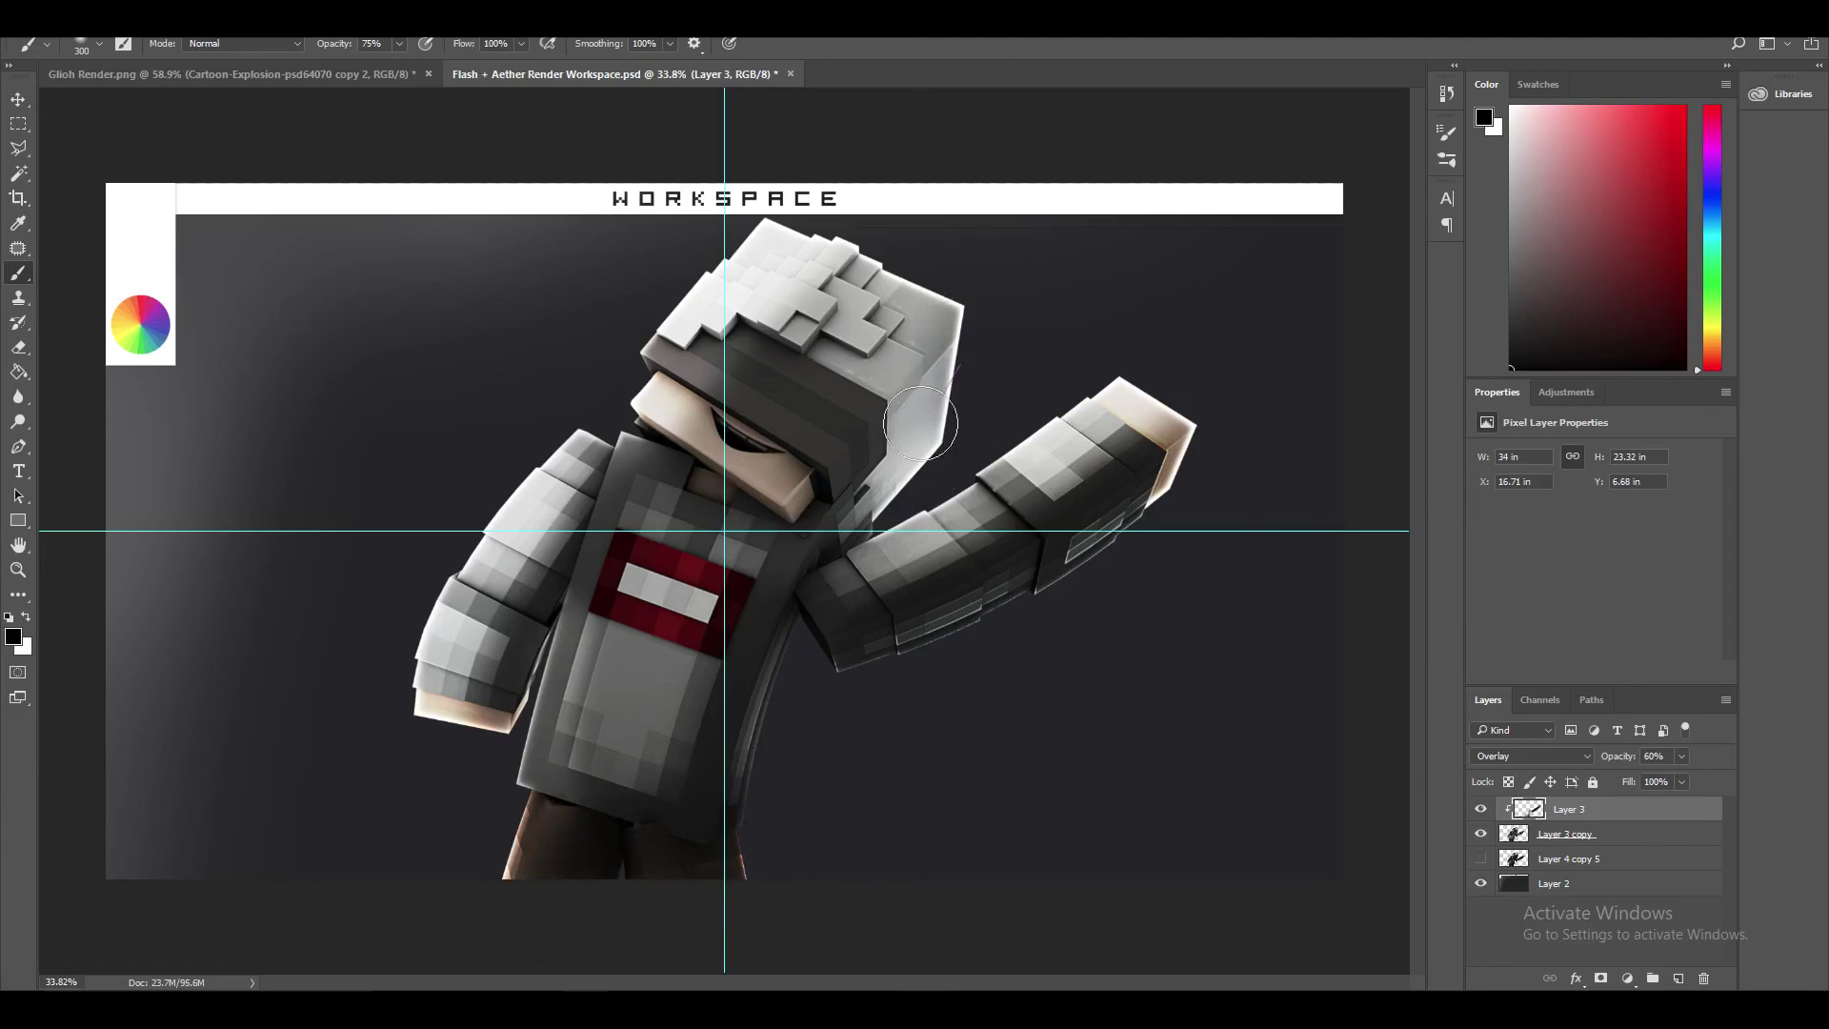
# - Paint black shadows along the head's shaded side, the lowered arm's inner side and the chest beneath the chin
pyautogui.moveTo(961, 303); pyautogui.dragTo(814, 477)
pyautogui.moveTo(489, 743); pyautogui.dragTo(534, 581)
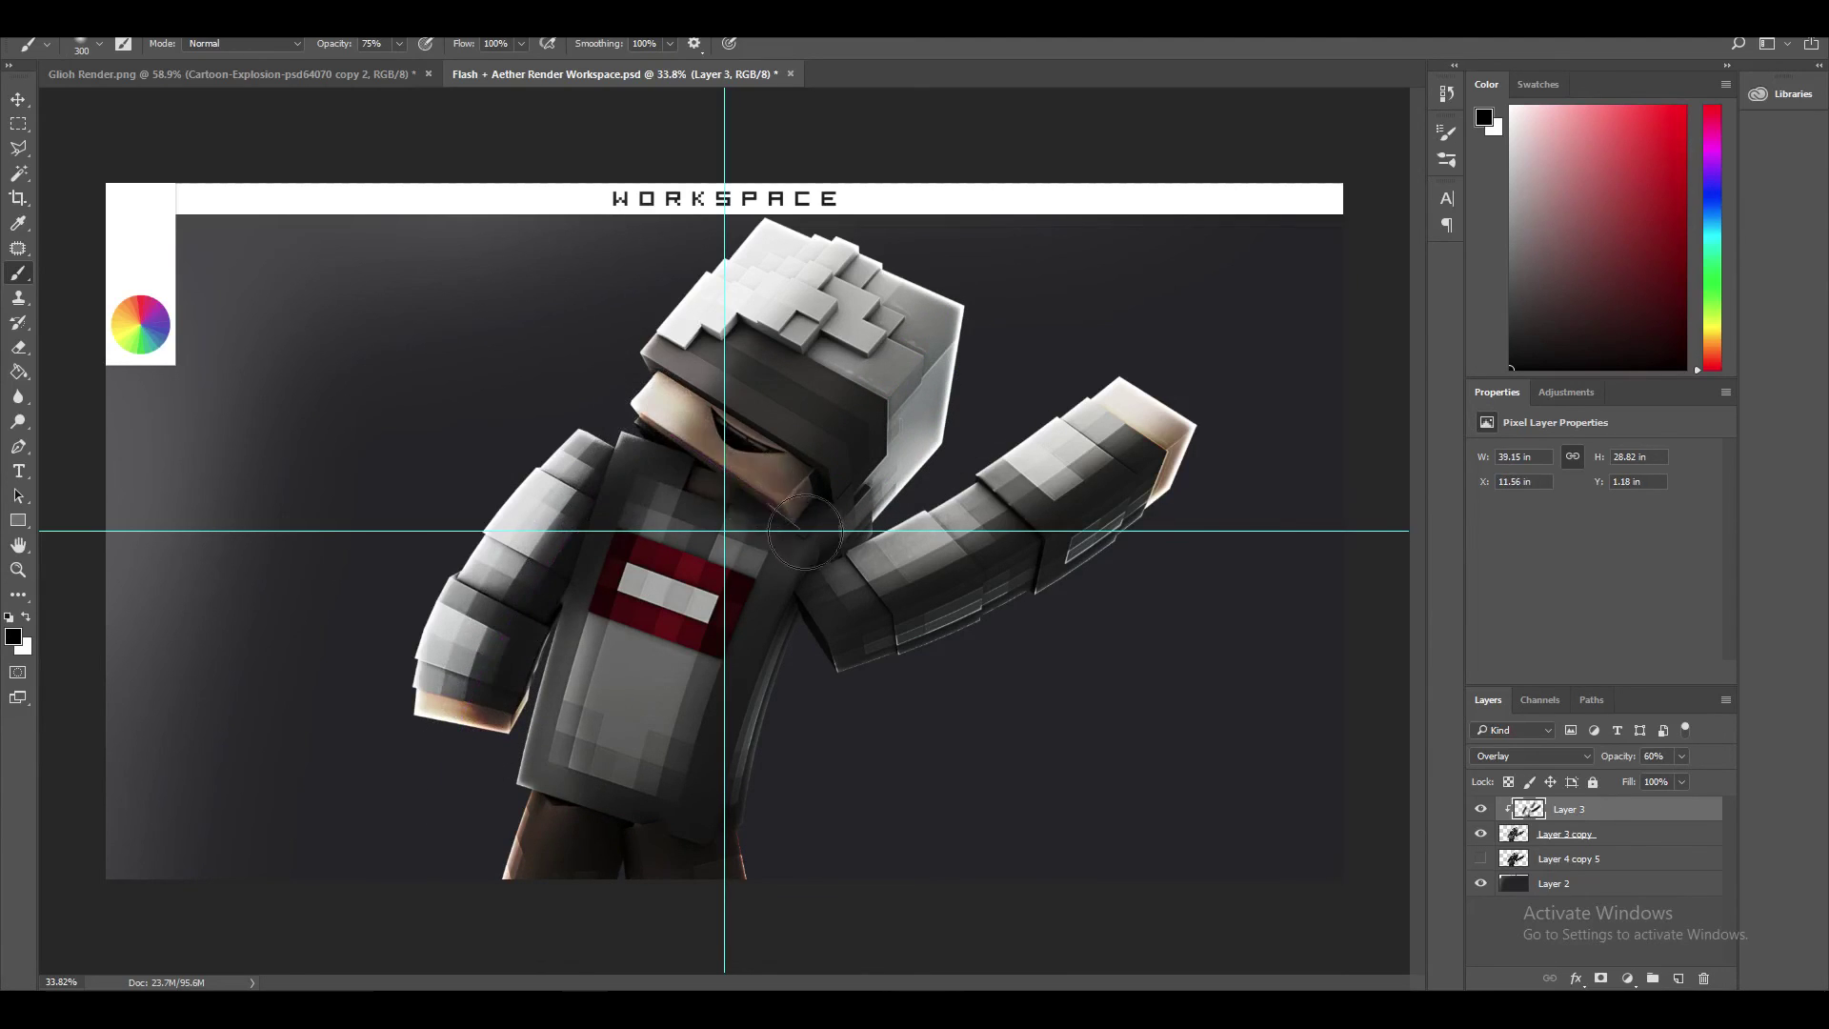
pyautogui.moveTo(739, 566)
pyautogui.mouseDown()
pyautogui.moveTo(687, 675)
pyautogui.moveTo(661, 482)
pyautogui.moveTo(686, 609)
pyautogui.moveTo(838, 518)
pyautogui.mouseUp()
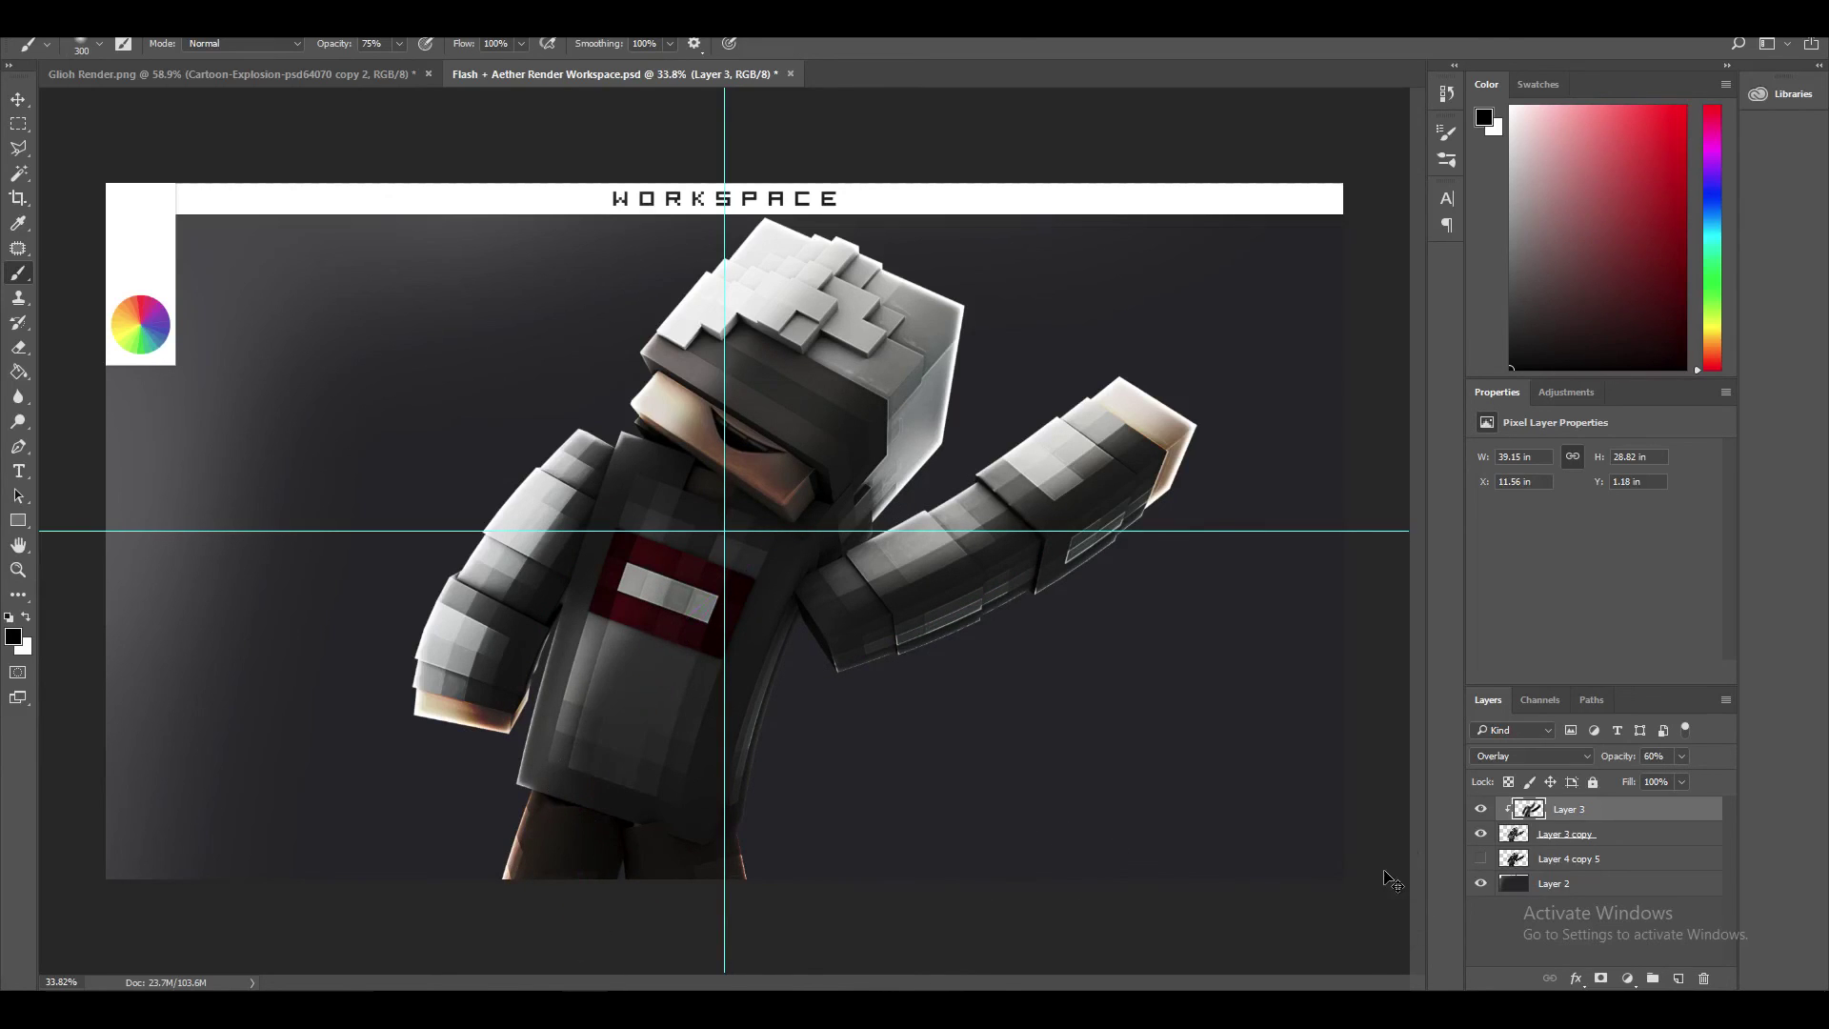
# - Duplicate the Layer 3 shadows and set the copy's opacity to 15%
pyautogui.keyDown('shift'); pyautogui.click(1538, 835); pyautogui.keyUp('shift')
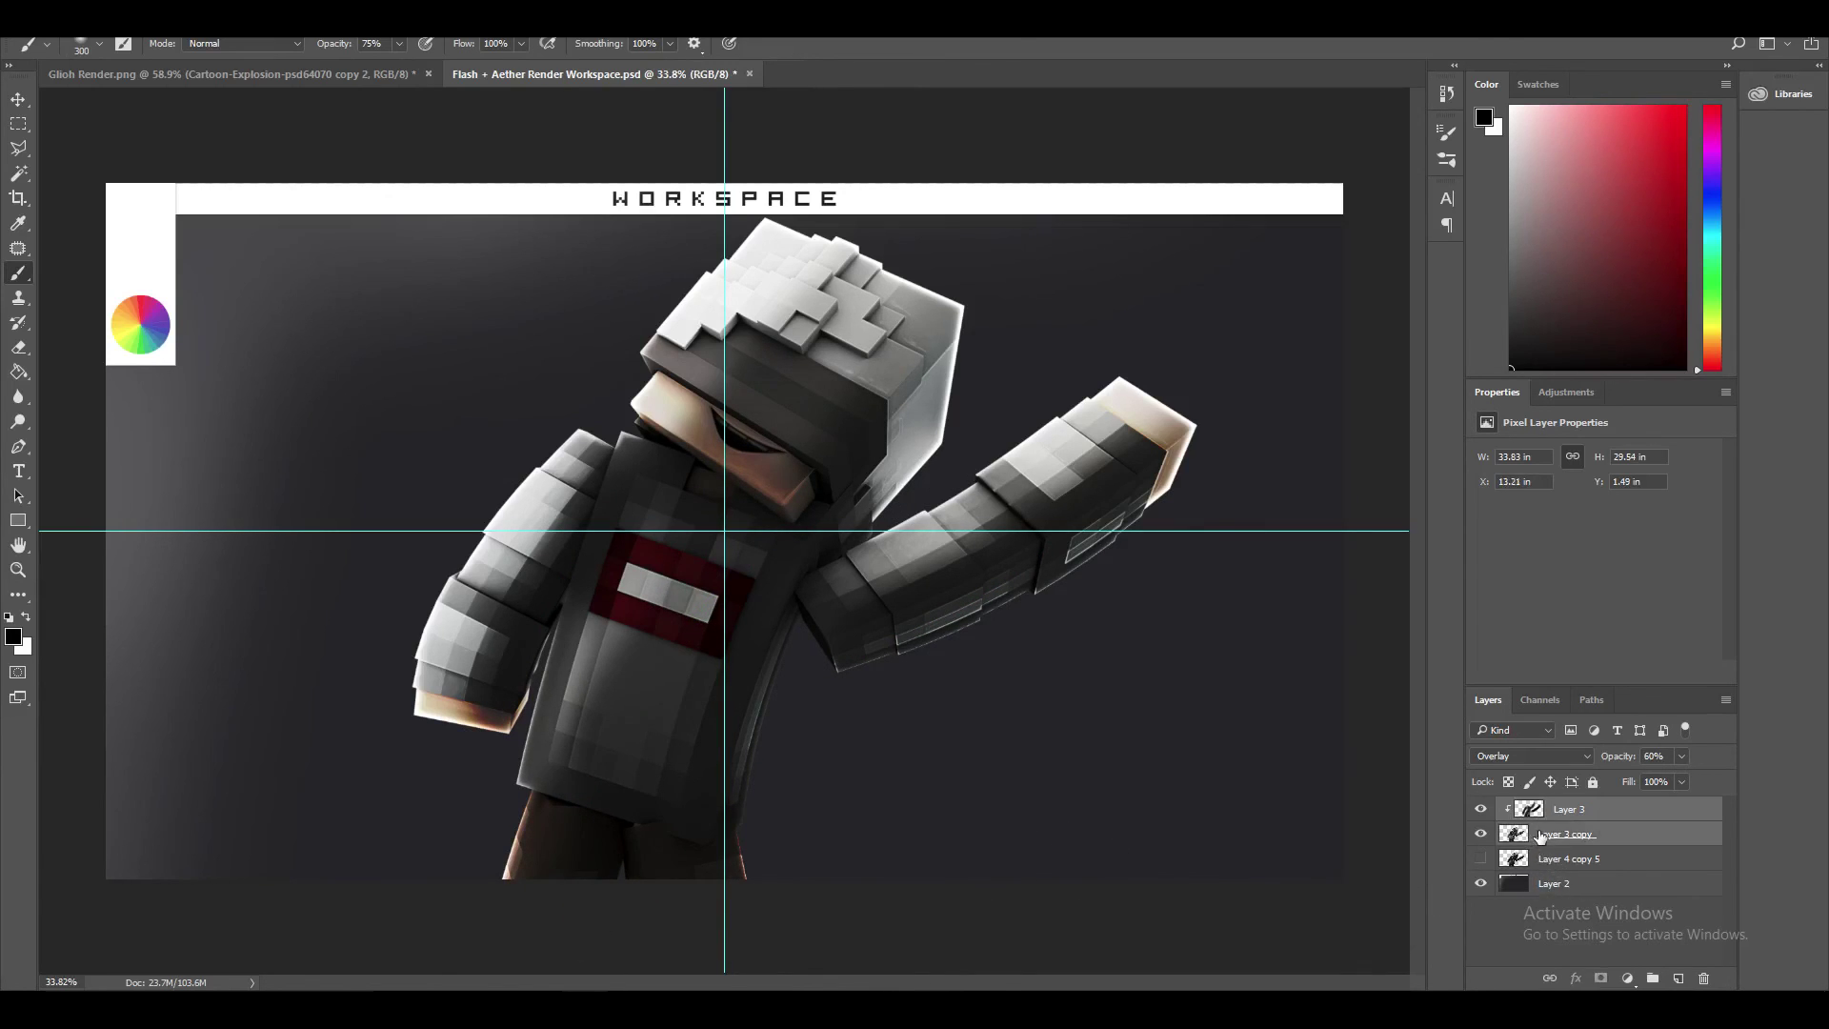
pyautogui.hotkey('ctrl', 'j')
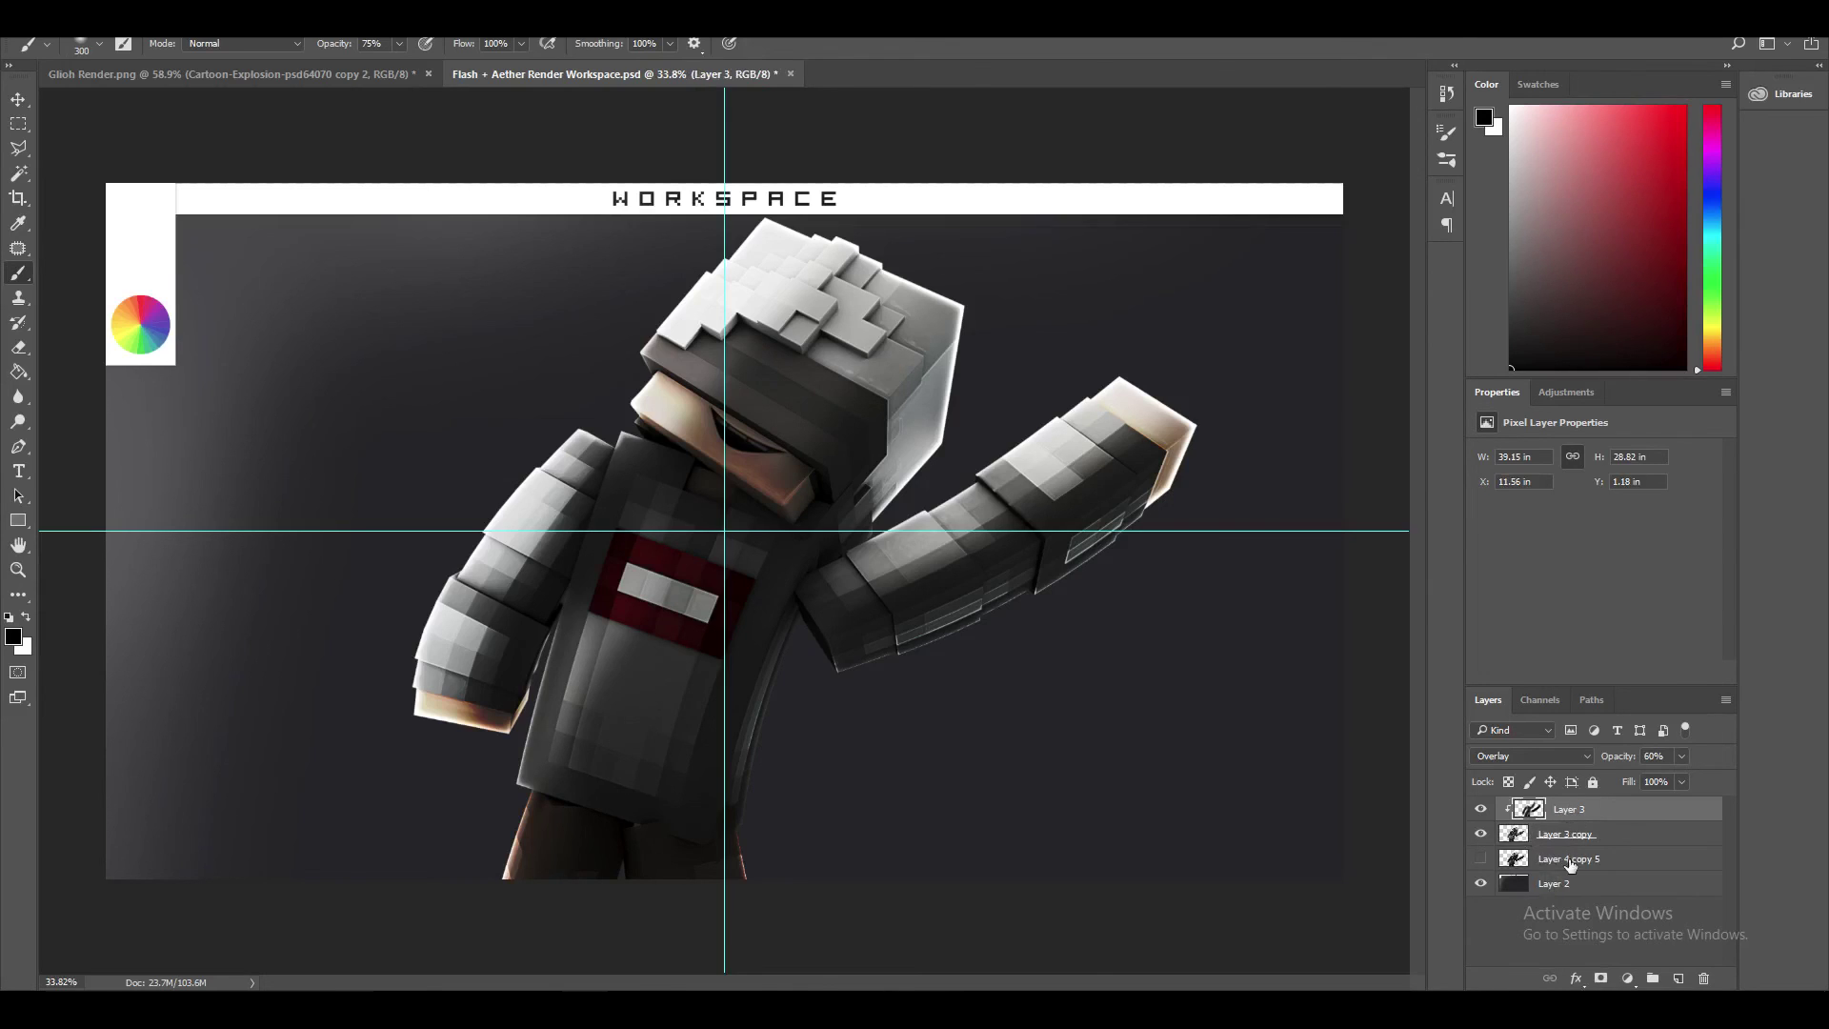
pyautogui.keyDown('alt'); pyautogui.click(1598, 819); pyautogui.keyUp('alt')
pyautogui.click(1668, 756)
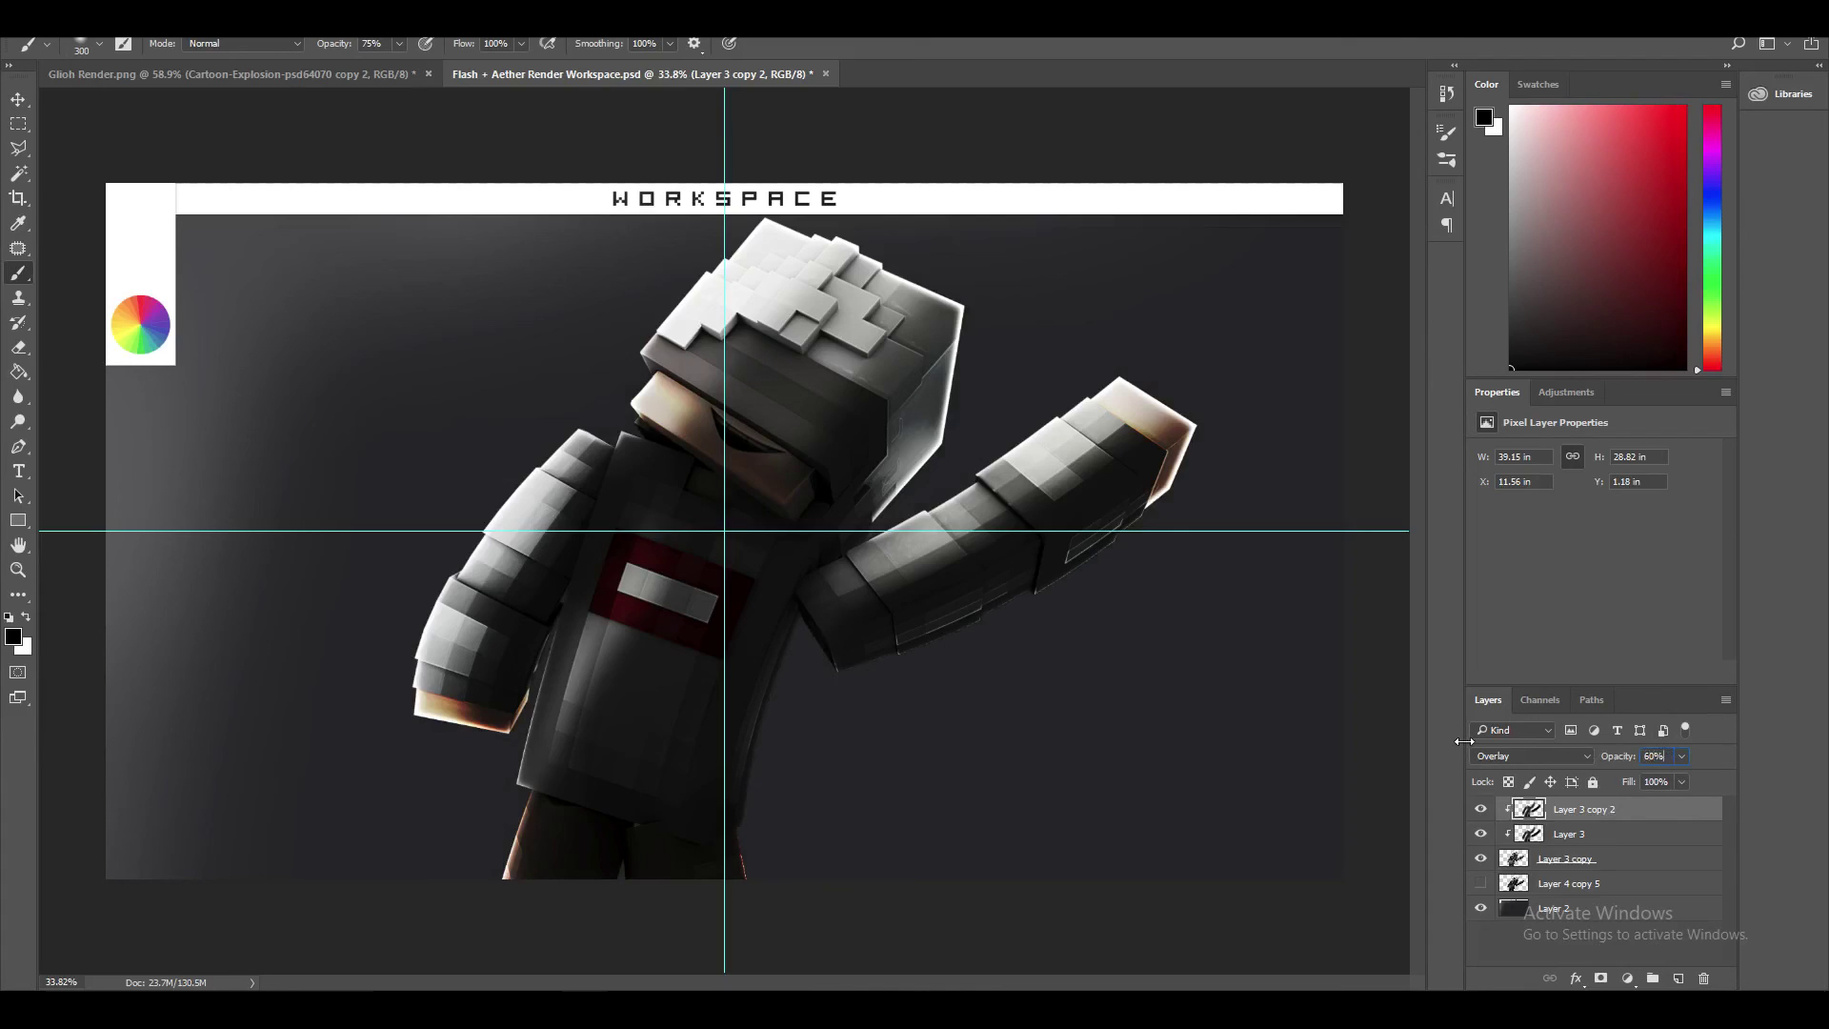
pyautogui.press('BackSpace')
pyautogui.write('1')
pyautogui.press('BackSpace')
pyautogui.write('15')
pyautogui.press('Return')
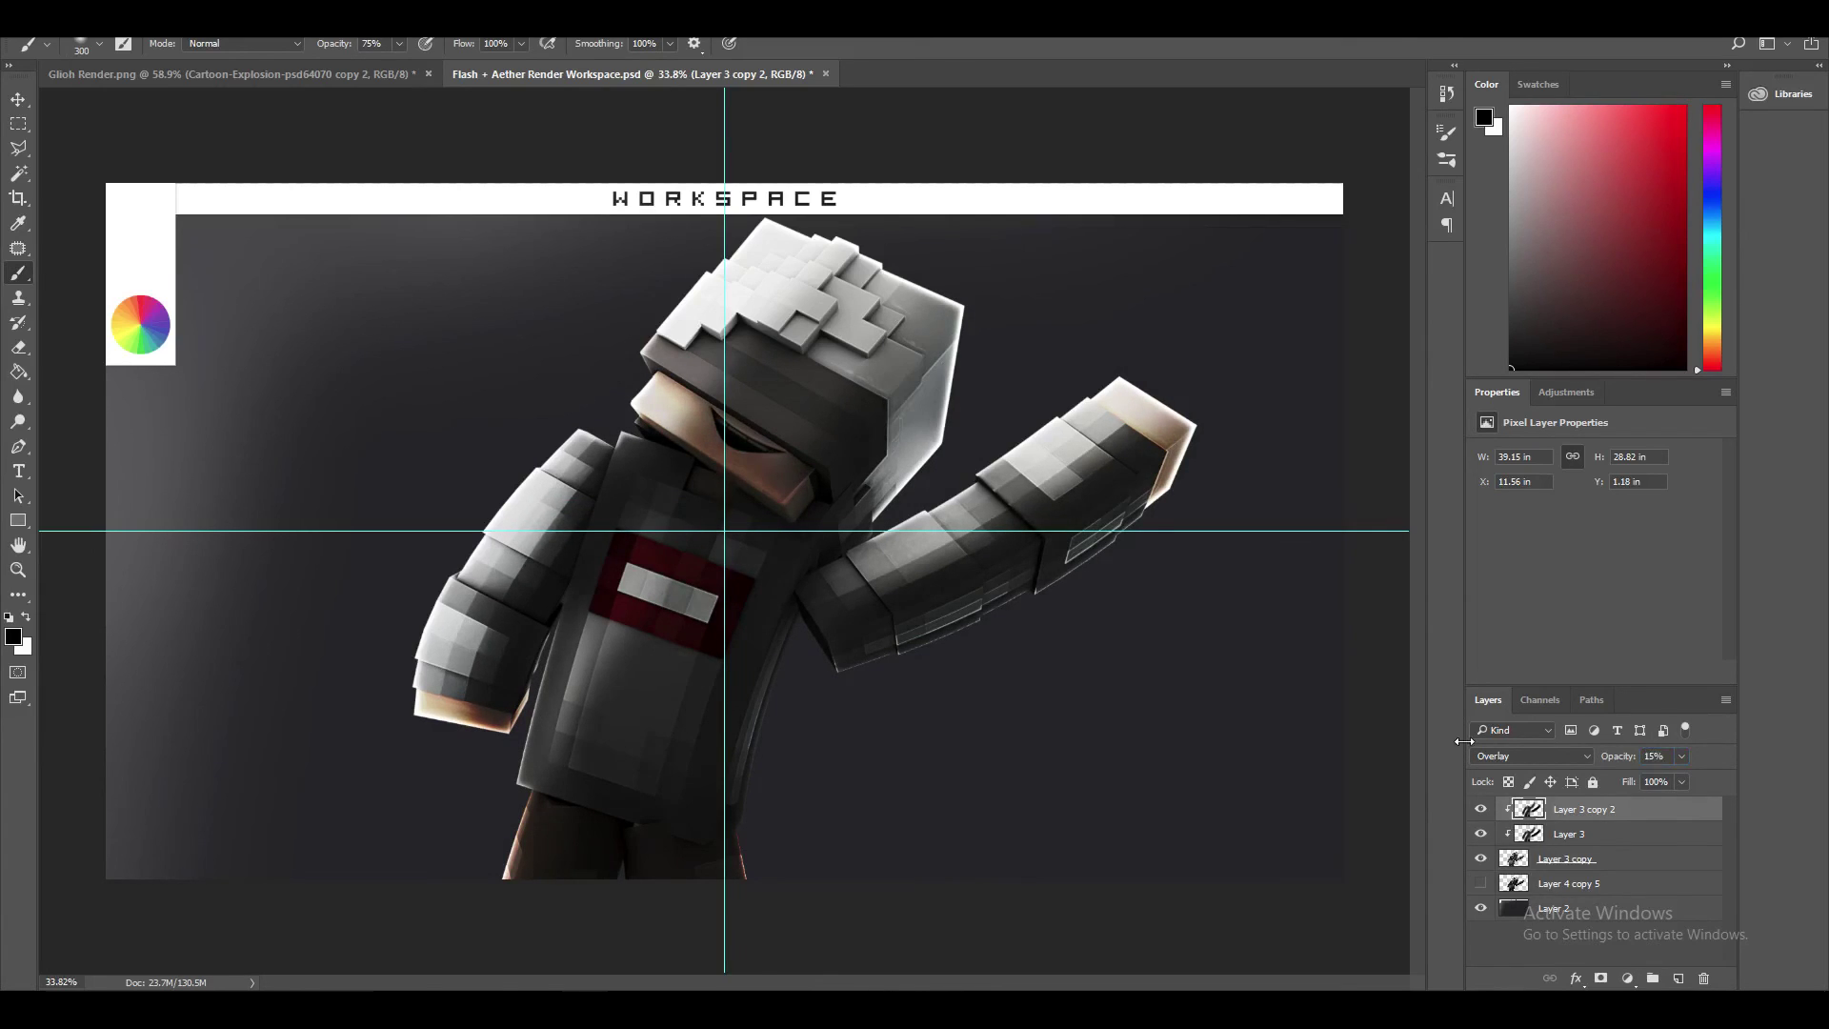
# - Merge the render with its two shadow layers and add a new layer clipped to the merged render
pyautogui.keyDown('shift'); pyautogui.click(1584, 858); pyautogui.keyUp('shift')
pyautogui.hotkey('ctrl', 'e')
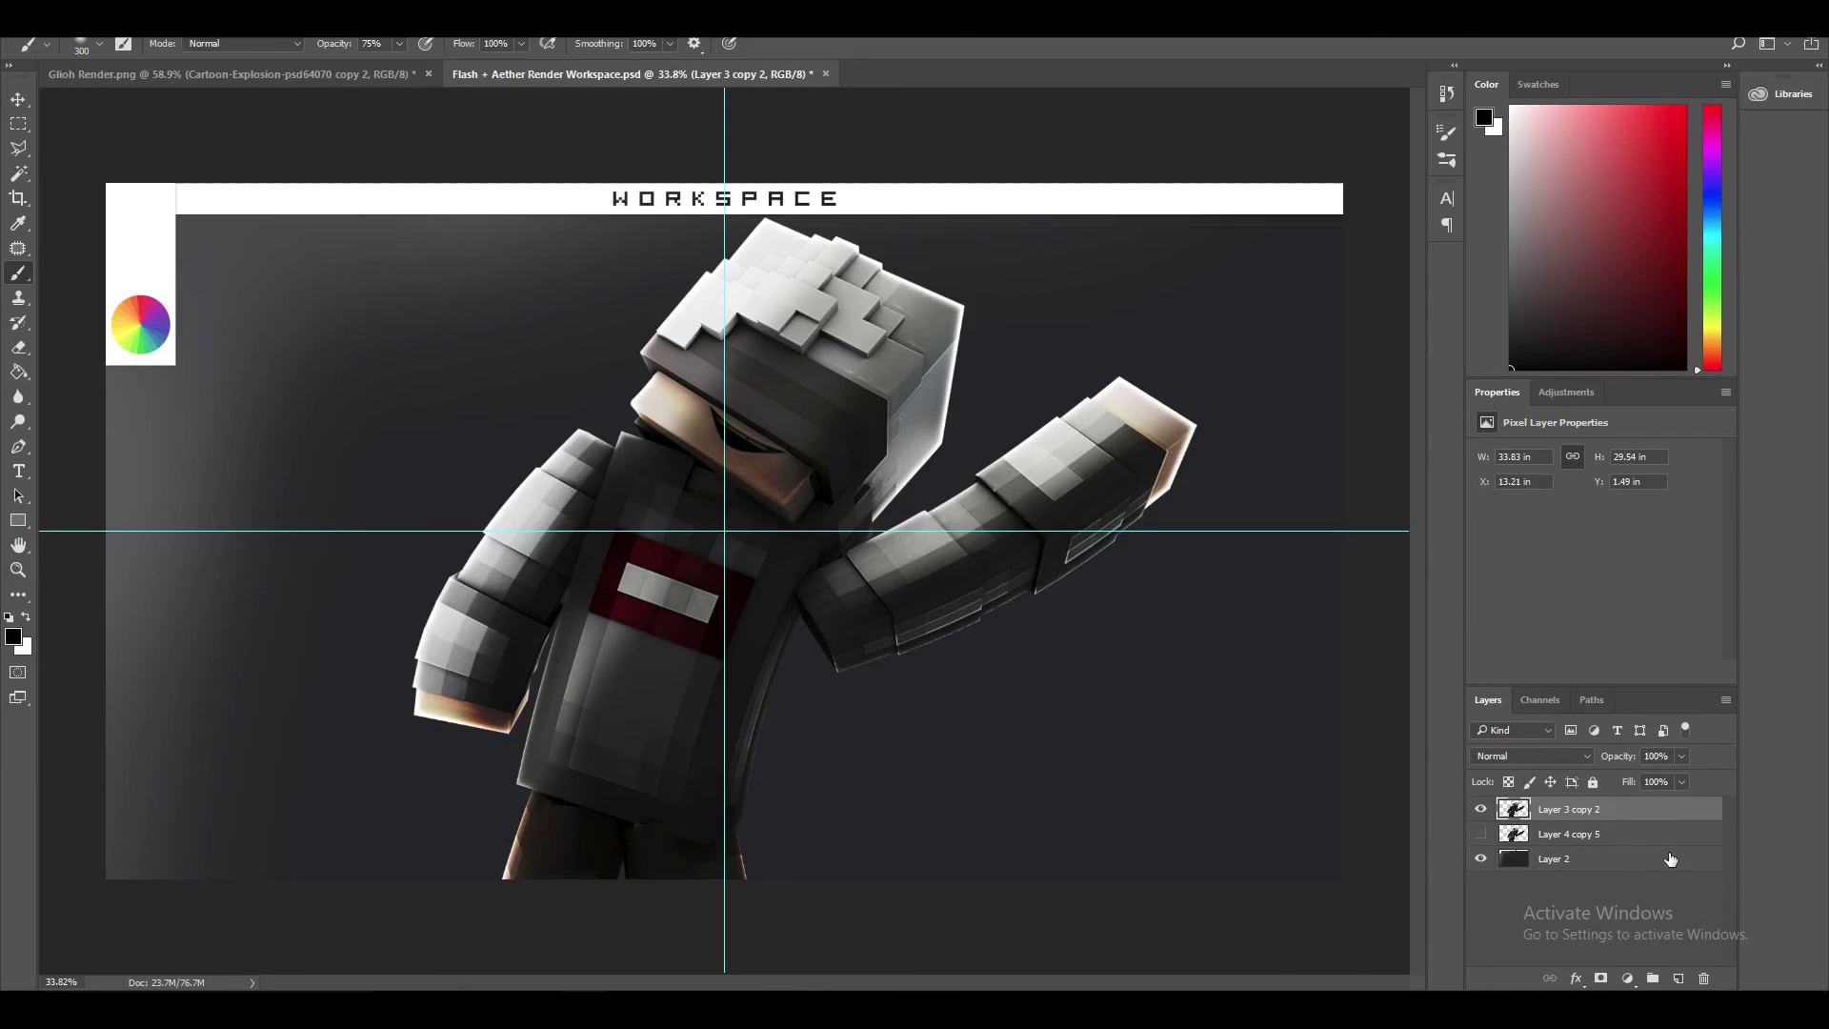
pyautogui.click(1480, 835)
pyautogui.click(1677, 977)
pyautogui.hotkey('ctrl', 'alt', 'g')
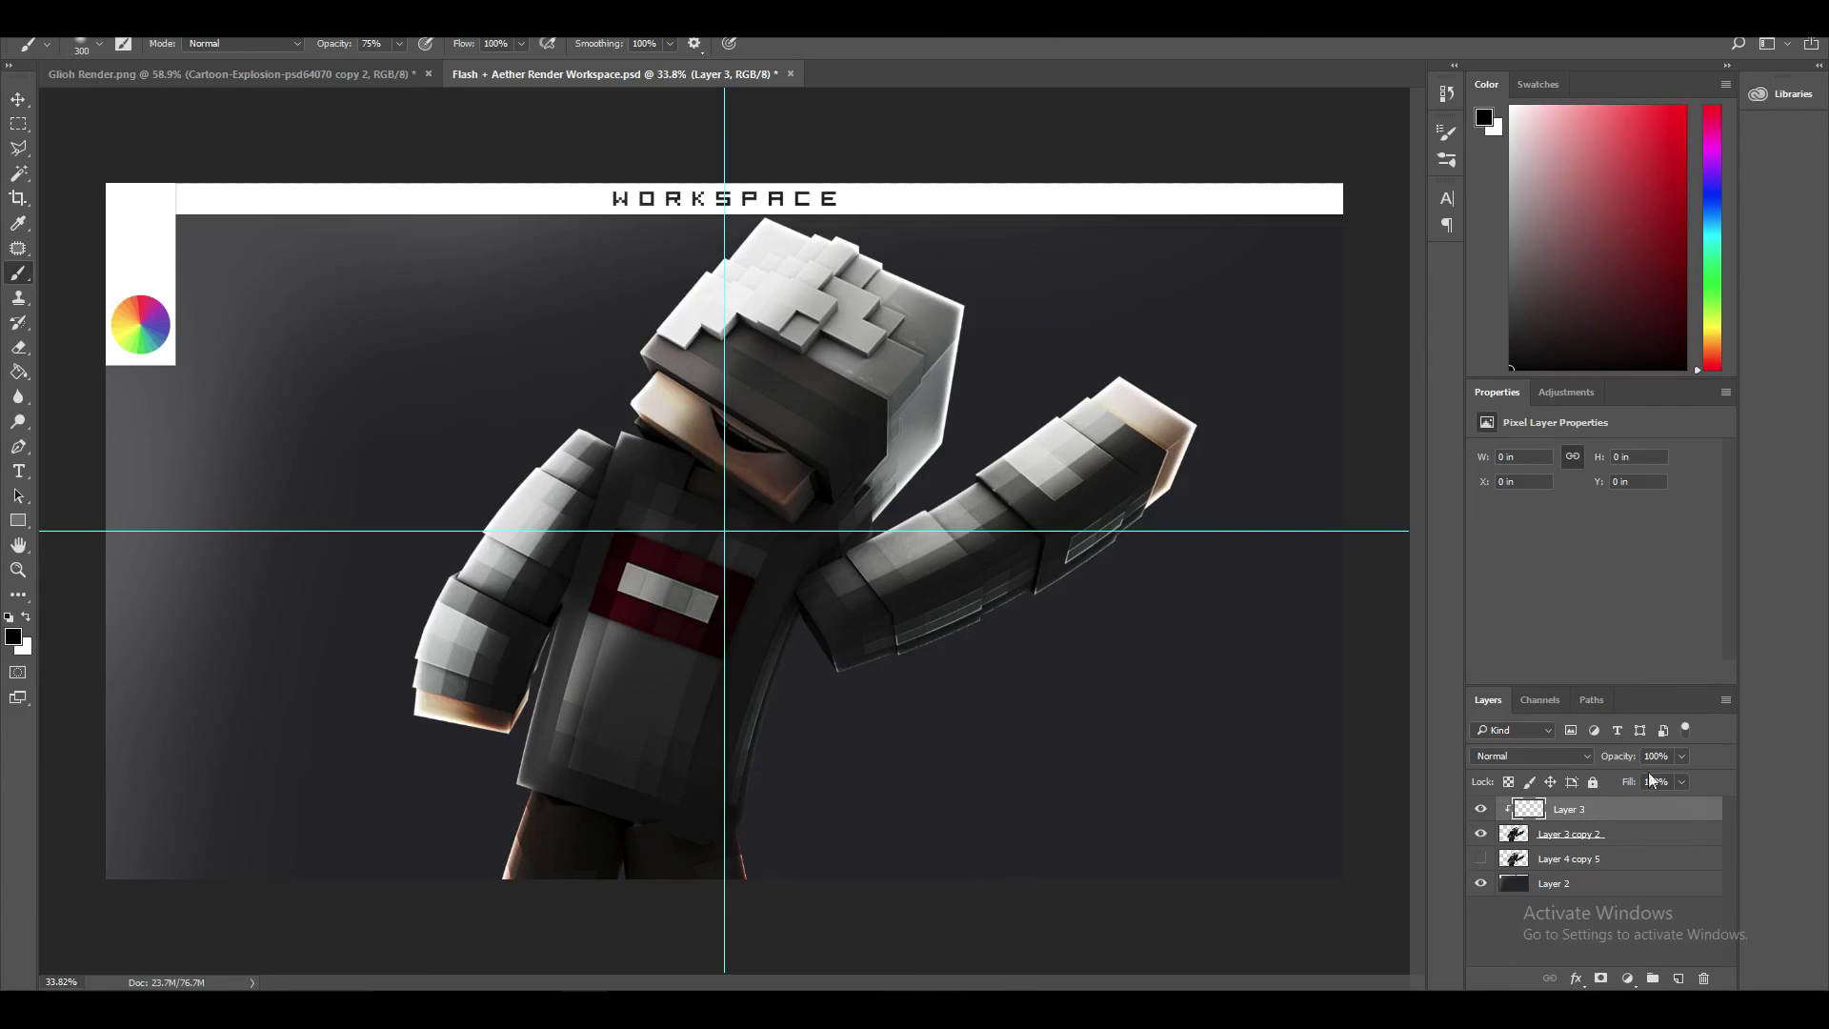
# - Set the clipped layer to Overlay at 50% opacity and paint white highlights on the torso, both arms and head, undoing unwanted strokes
pyautogui.click(1587, 756)
pyautogui.click(1514, 562)
pyautogui.press('x')
pyautogui.moveTo(534, 753)
pyautogui.mouseDown()
pyautogui.moveTo(551, 674)
pyautogui.moveTo(605, 602)
pyautogui.mouseUp()
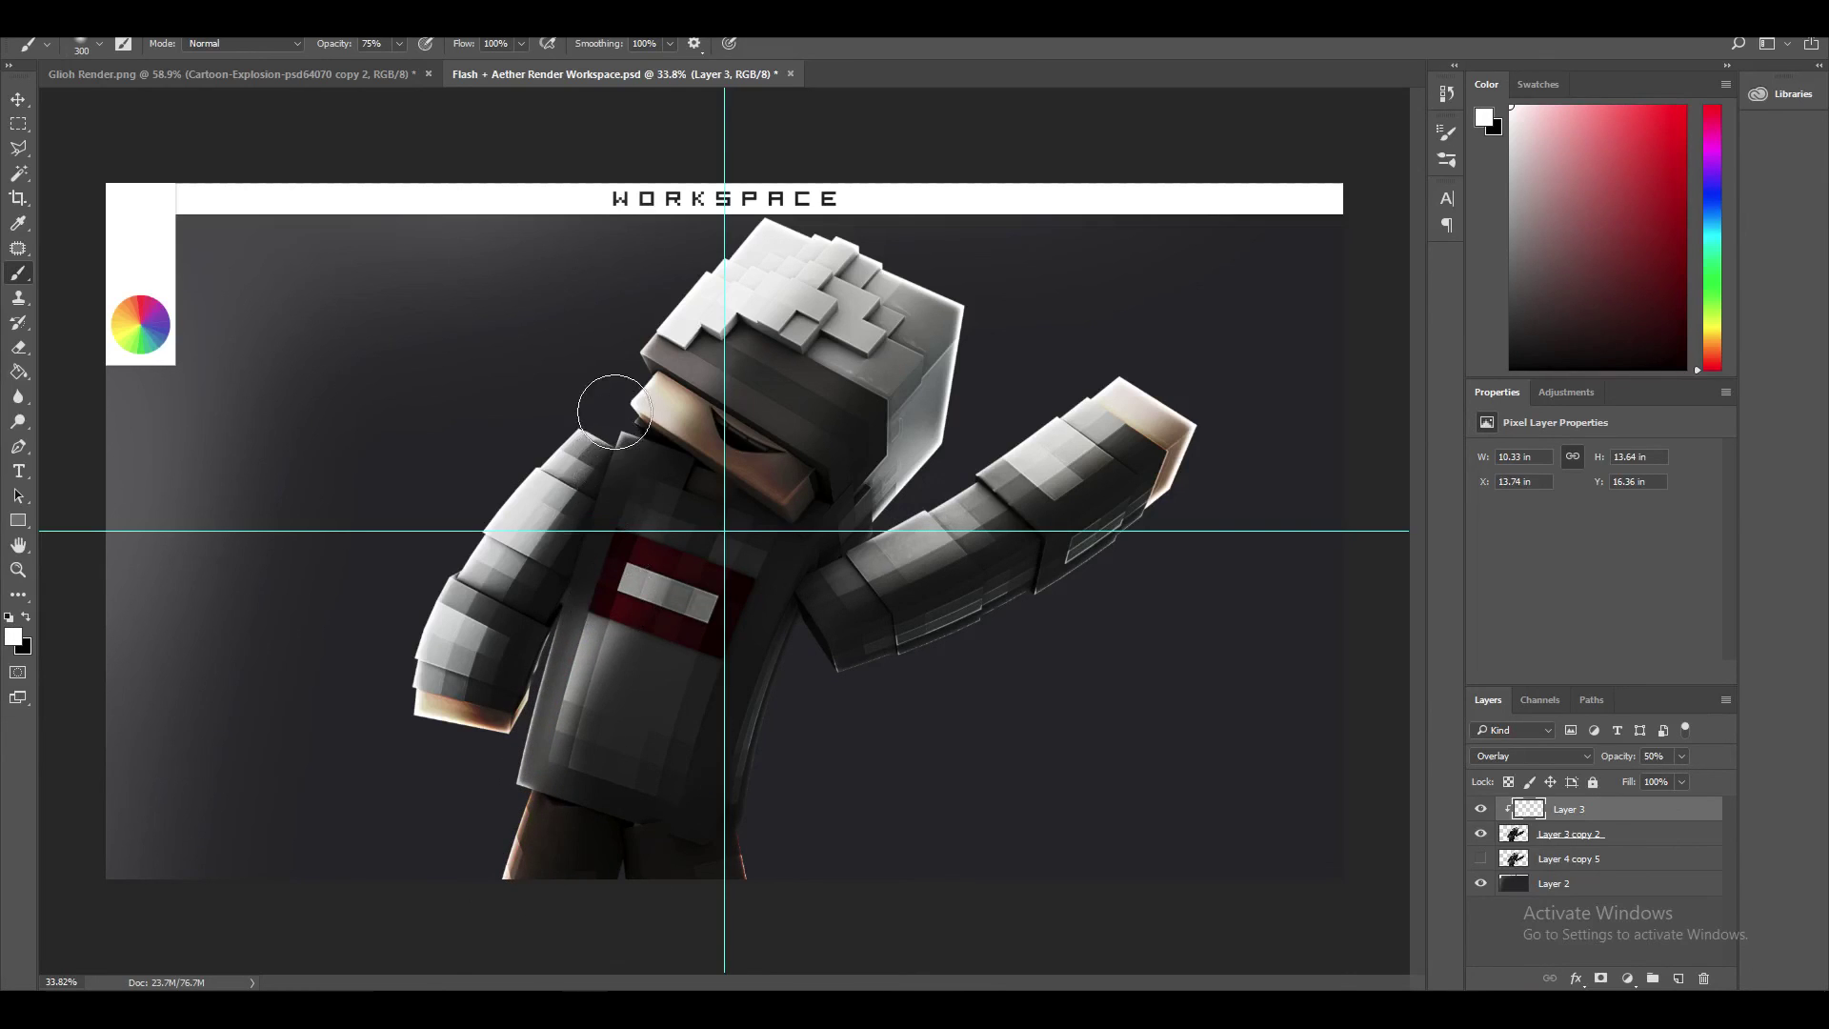
pyautogui.moveTo(614, 458)
pyautogui.mouseDown()
pyautogui.moveTo(624, 601)
pyautogui.moveTo(556, 710)
pyautogui.moveTo(616, 607)
pyautogui.moveTo(580, 648)
pyautogui.moveTo(580, 614)
pyautogui.moveTo(607, 627)
pyautogui.moveTo(625, 588)
pyautogui.moveTo(574, 667)
pyautogui.mouseUp()
pyautogui.moveTo(829, 584)
pyautogui.mouseDown()
pyautogui.moveTo(1048, 434)
pyautogui.moveTo(1083, 388)
pyautogui.mouseUp()
pyautogui.moveTo(859, 240)
pyautogui.mouseDown()
pyautogui.moveTo(756, 281)
pyautogui.moveTo(664, 392)
pyautogui.moveTo(549, 449)
pyautogui.moveTo(405, 760)
pyautogui.moveTo(521, 482)
pyautogui.moveTo(607, 374)
pyautogui.moveTo(722, 296)
pyautogui.moveTo(532, 854)
pyautogui.moveTo(561, 744)
pyautogui.moveTo(505, 834)
pyautogui.moveTo(610, 667)
pyautogui.mouseUp()
pyautogui.hotkey('ctrl', 'alt', 'z')
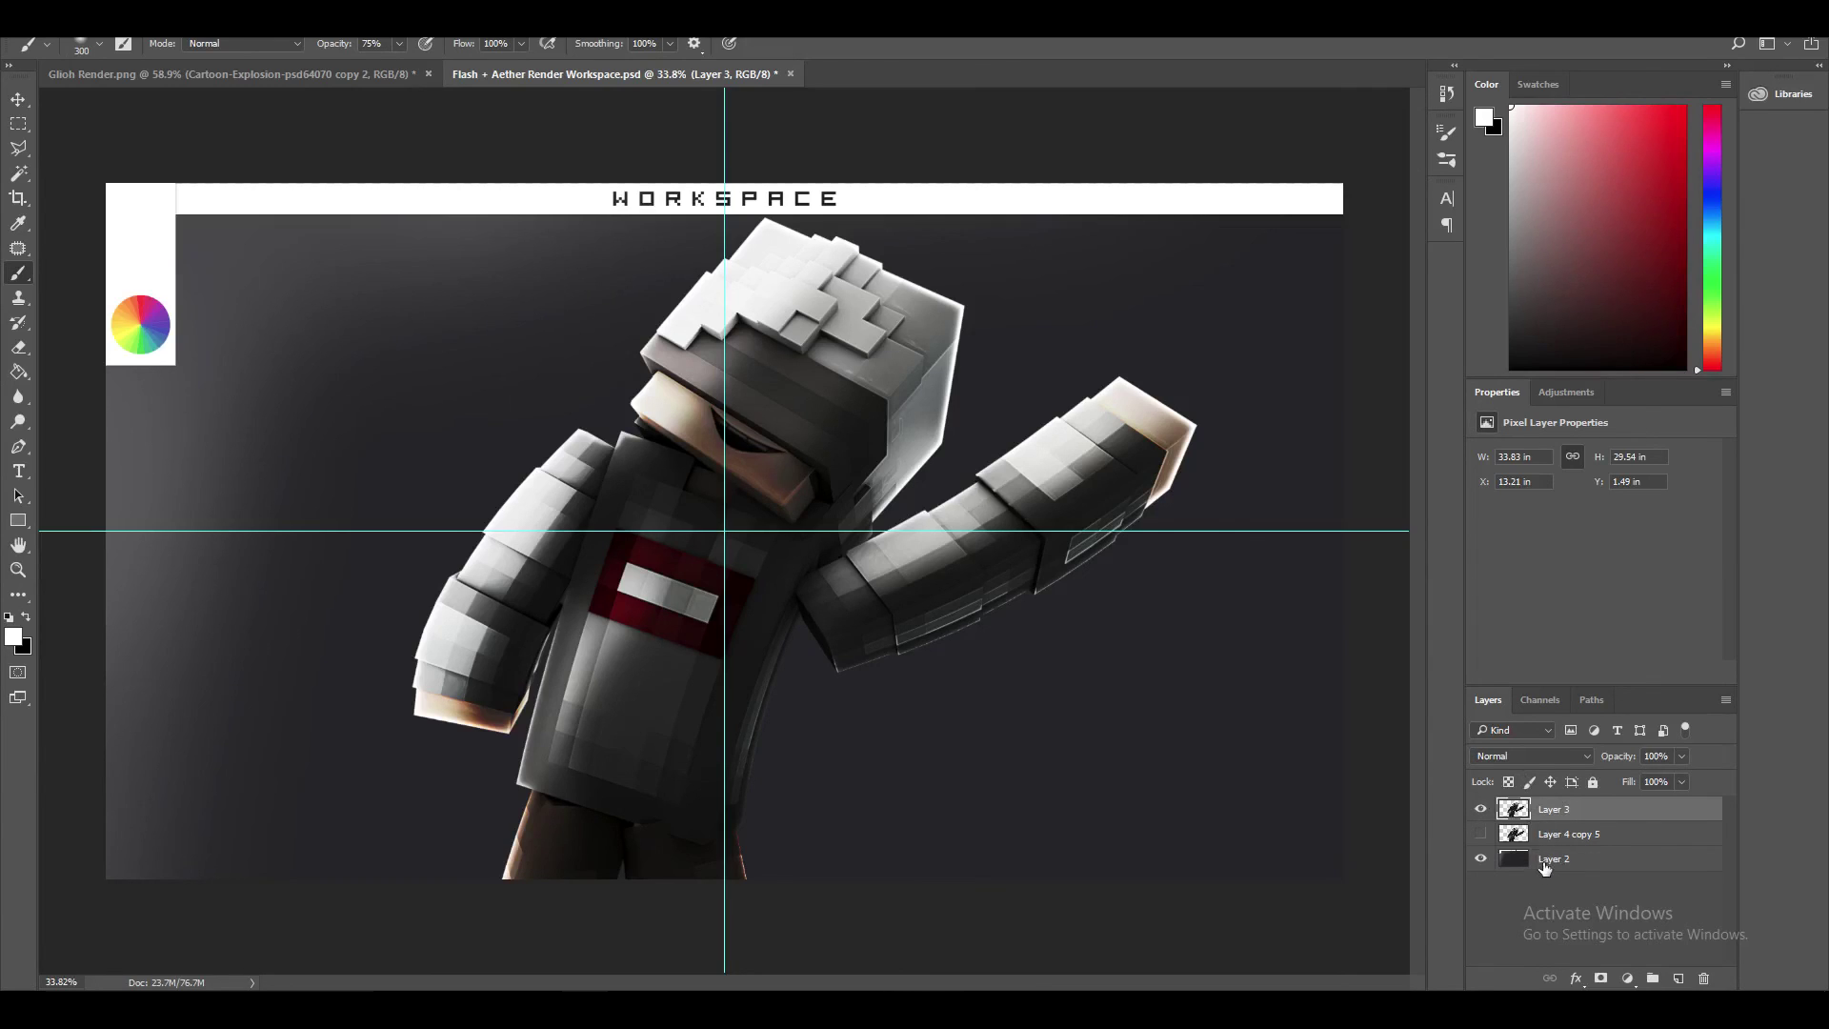
# - Compare the merged render with the finished example by toggling the visibility of Layer 3 and Layer 4 copy 5
pyautogui.moveTo(1480, 834); pyautogui.dragTo(1480, 809)
pyautogui.click(1480, 834)
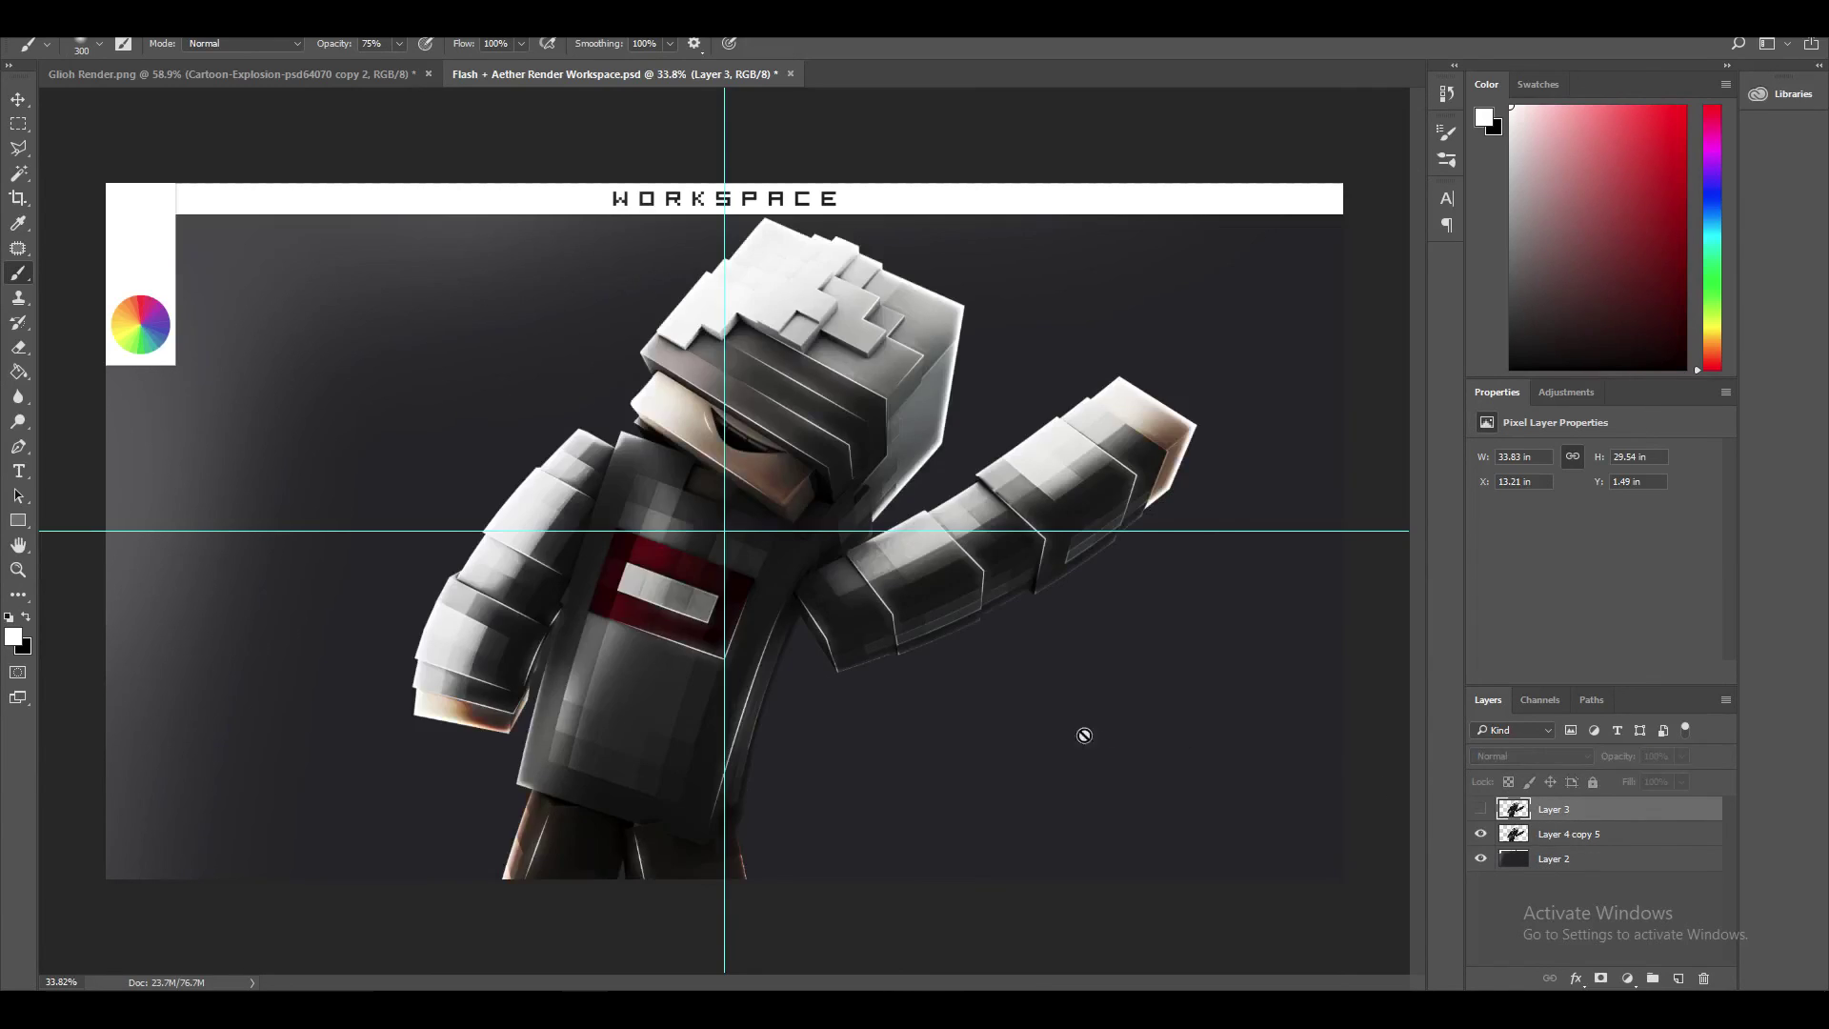
pyautogui.click(1480, 834)
pyautogui.click(1480, 808)
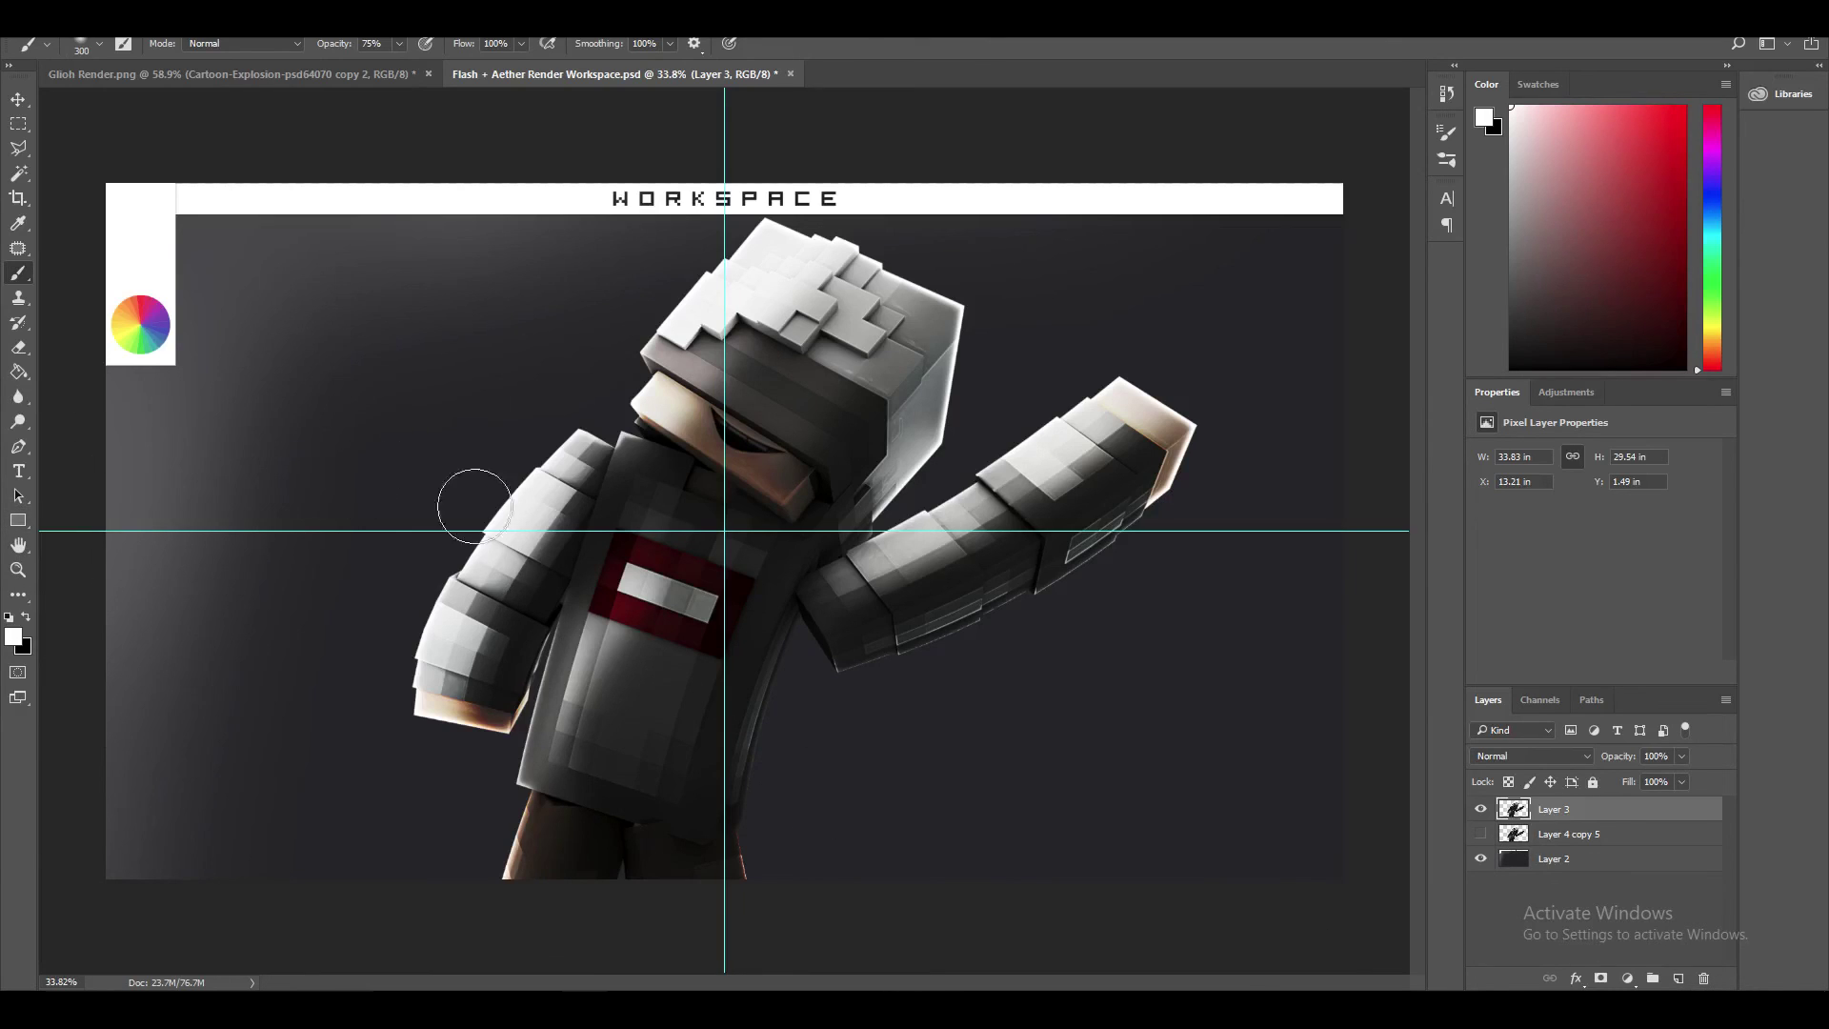
# - Choose a small bristle brush preset with 10% smoothing and switch to the Pen tool in Path mode
pyautogui.click(97, 45)
pyautogui.click(190, 259)
pyautogui.doubleClick(166, 277)
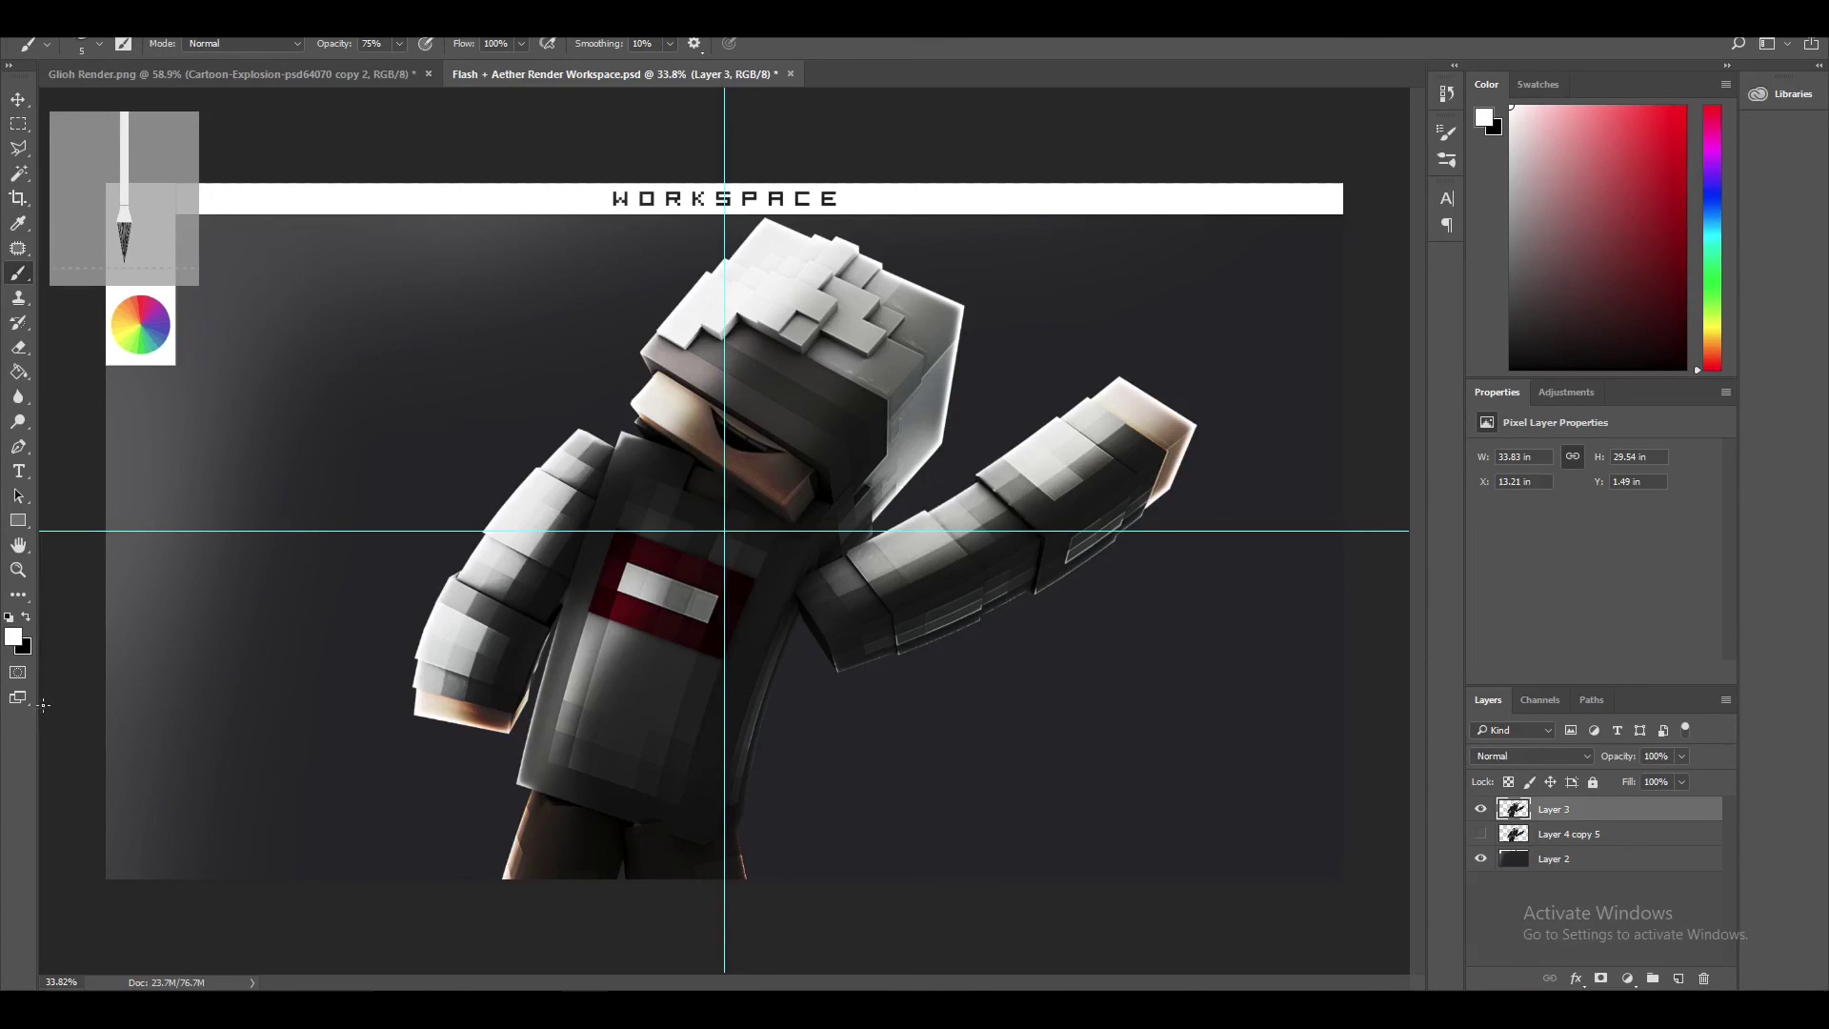
pyautogui.click(19, 445)
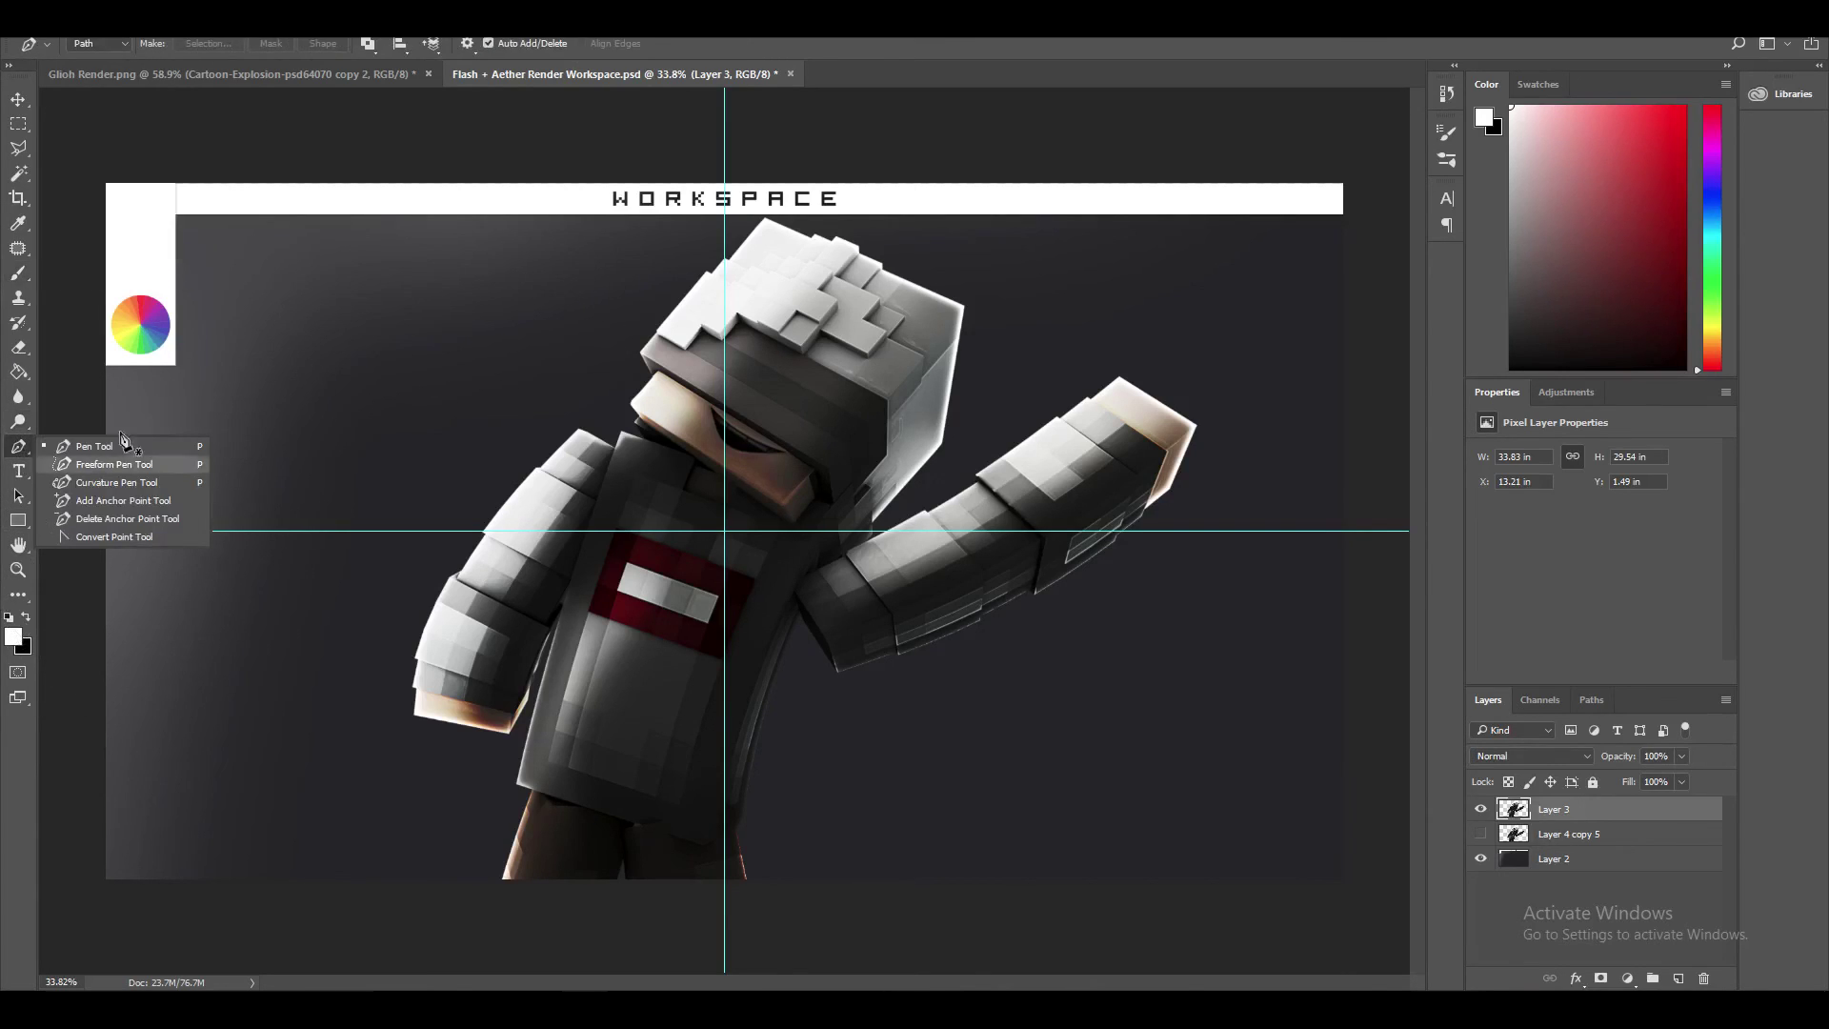
pyautogui.click(76, 443)
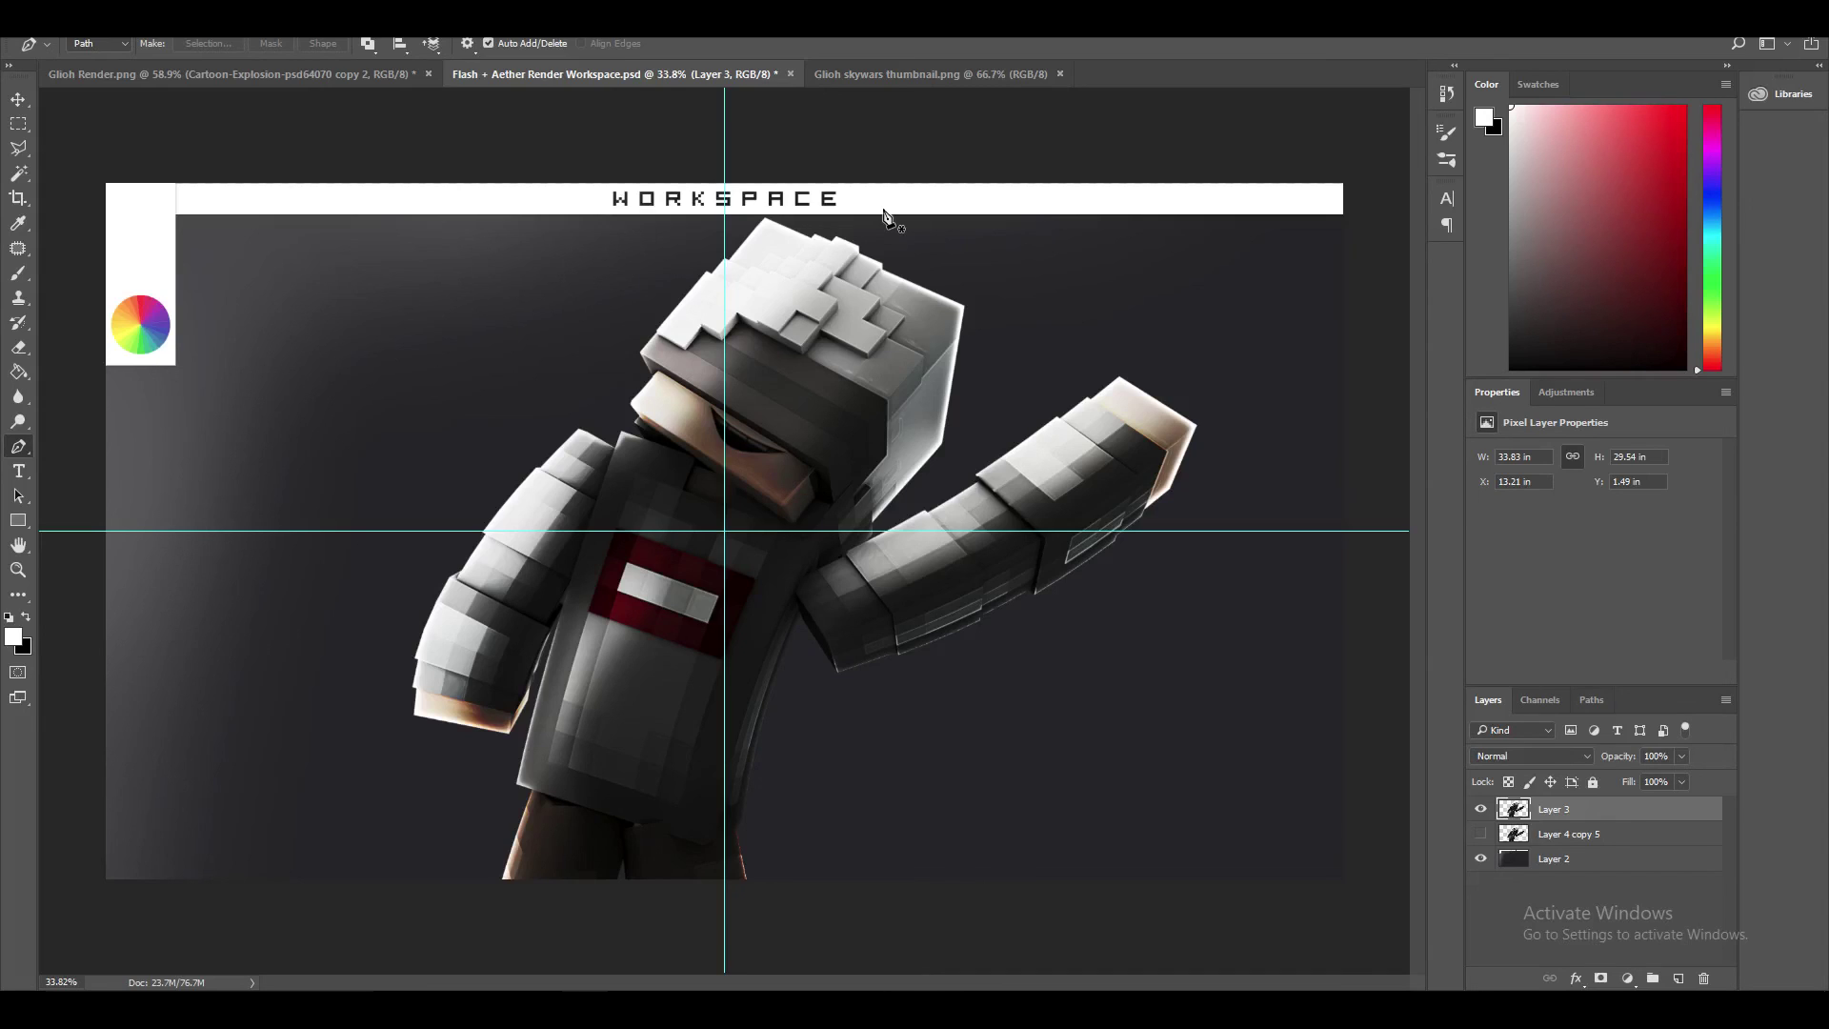
# - Examine the edge lines in Glioh skywars thumbnail.png as a reference and return to the workspace document
pyautogui.click(864, 78)
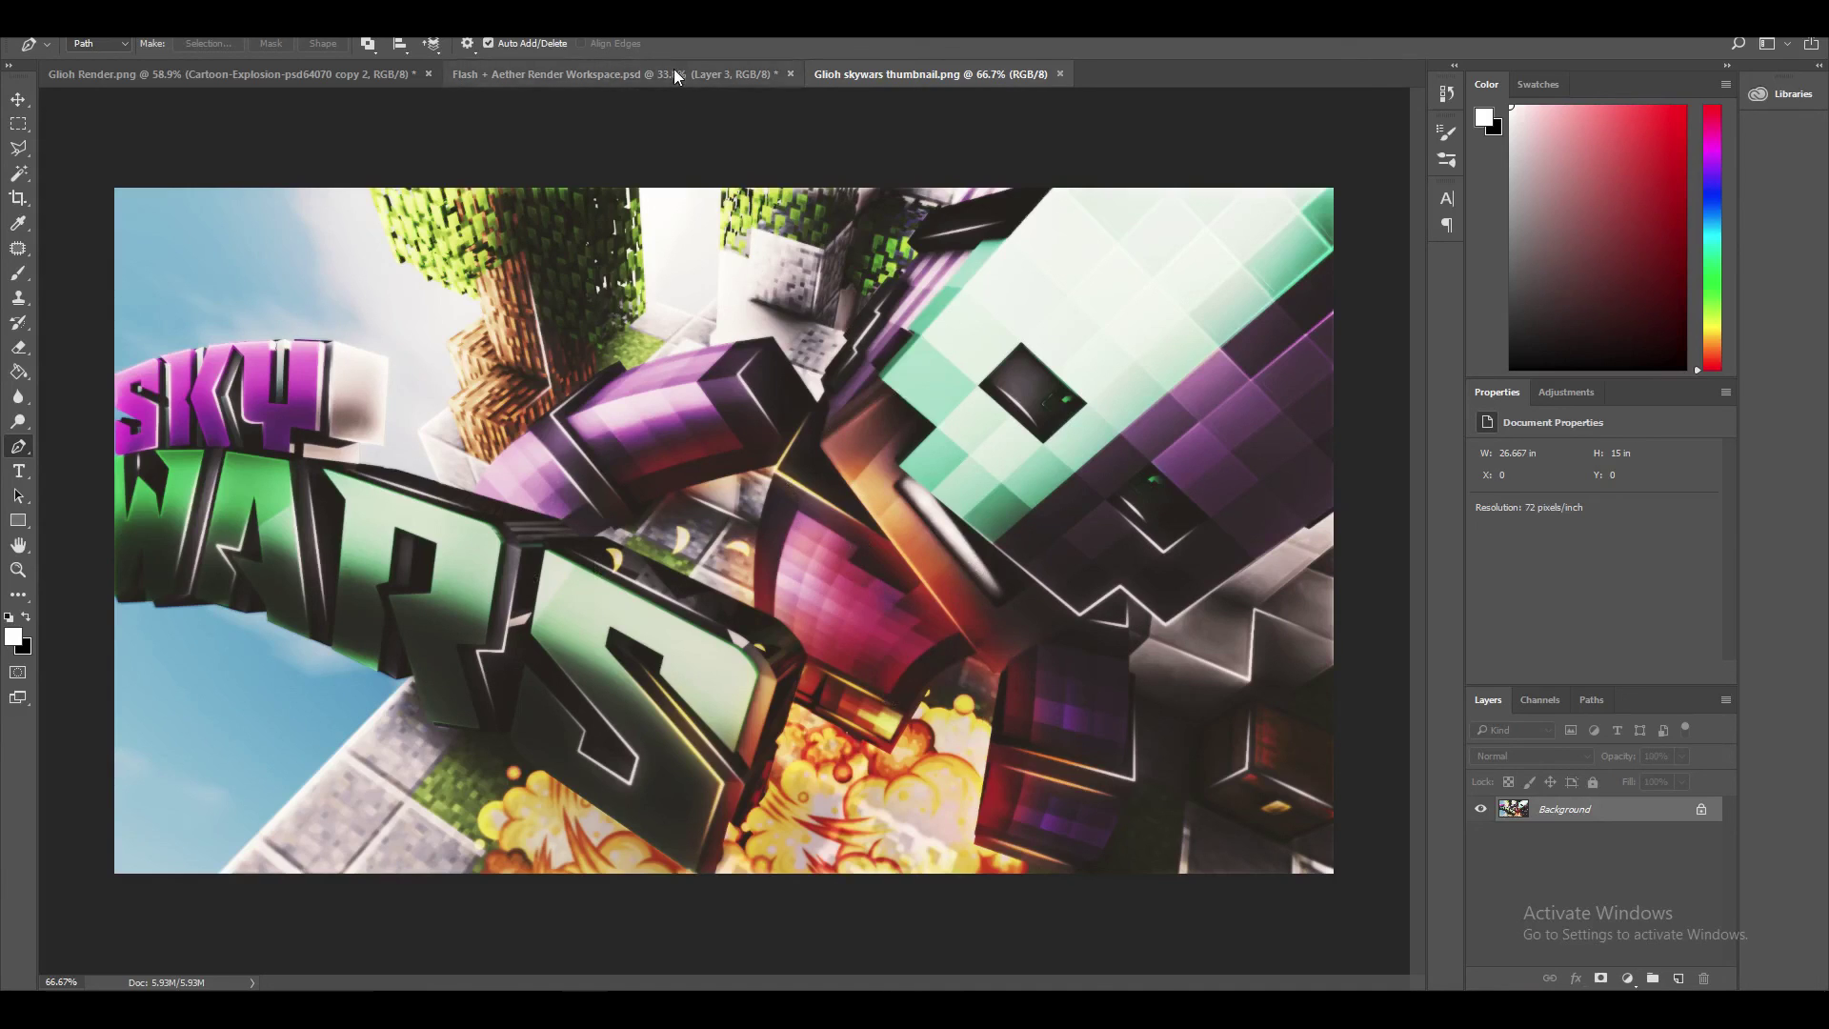
pyautogui.click(614, 74)
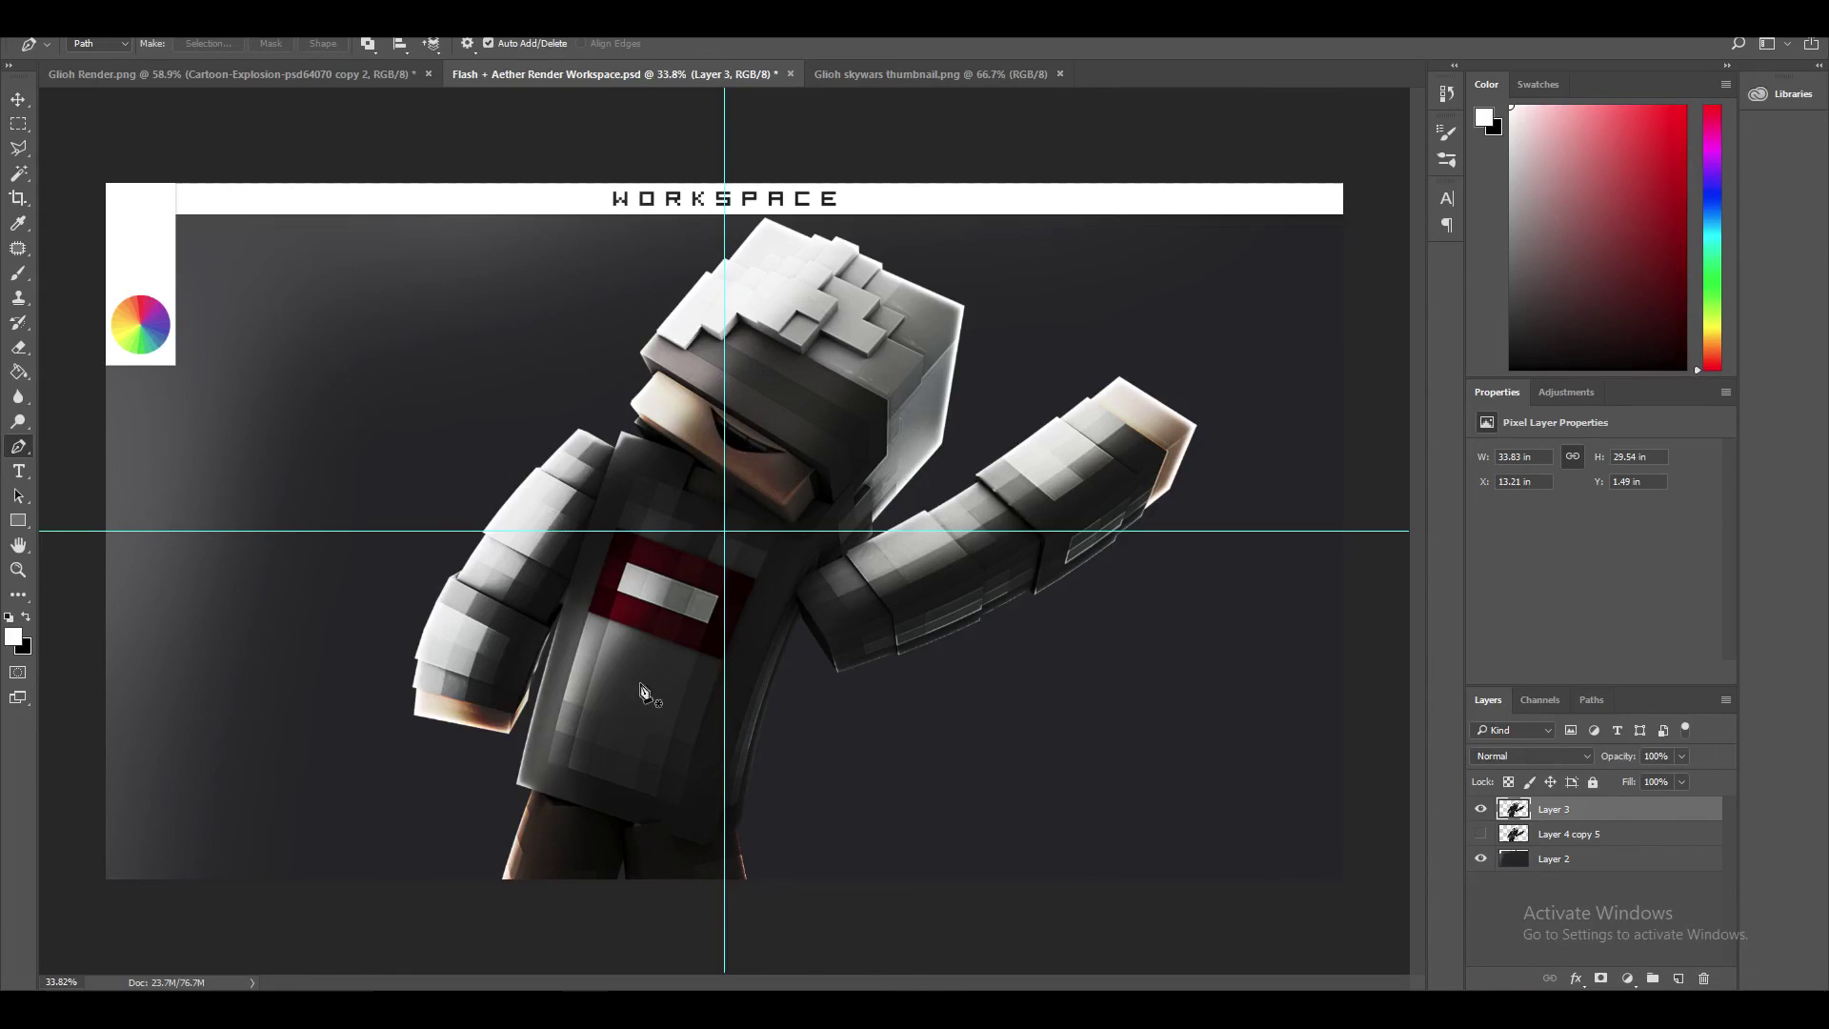
# - Draw a path along the lowered arm's middle sleeve edge, stroke it with the white brush using Simulate Pressure, and delete the path
pyautogui.scroll(4, 569, 850)
pyautogui.scroll(-2, 590, 829)
pyautogui.scroll(-1, 619, 744)
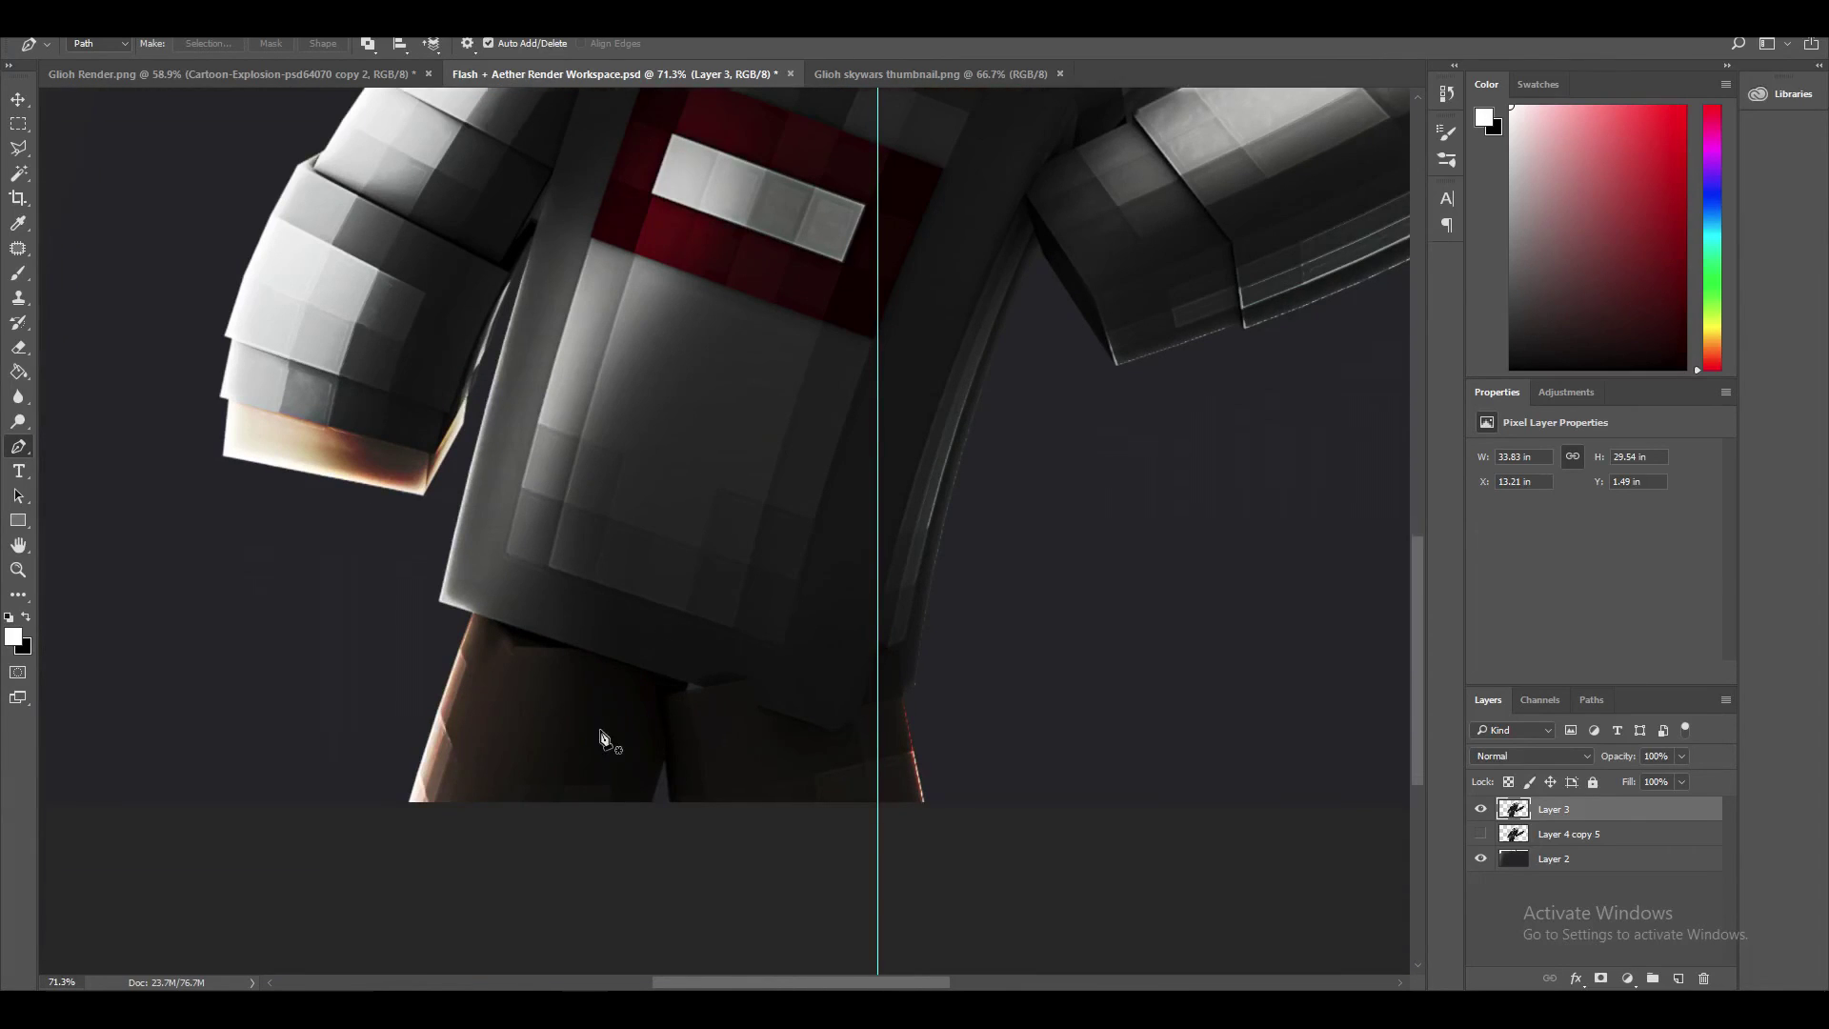
pyautogui.scroll(3, 543, 735)
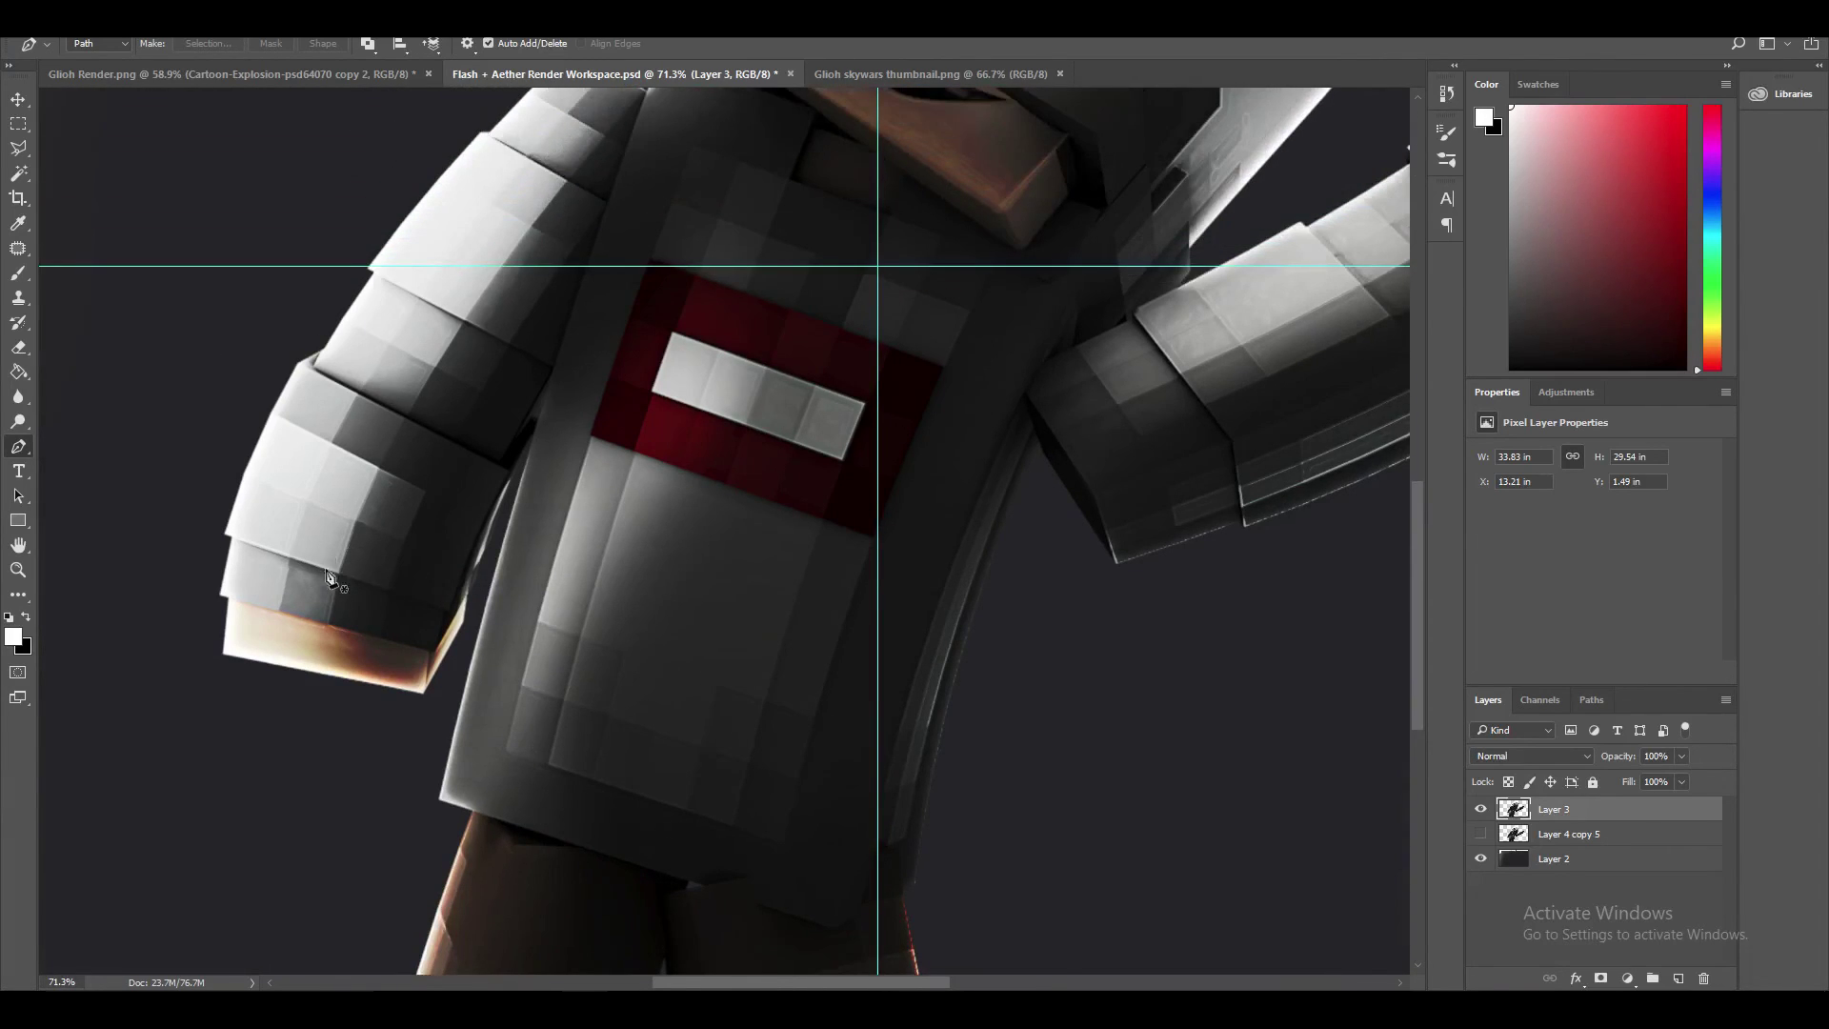
pyautogui.scroll(1, 335, 572)
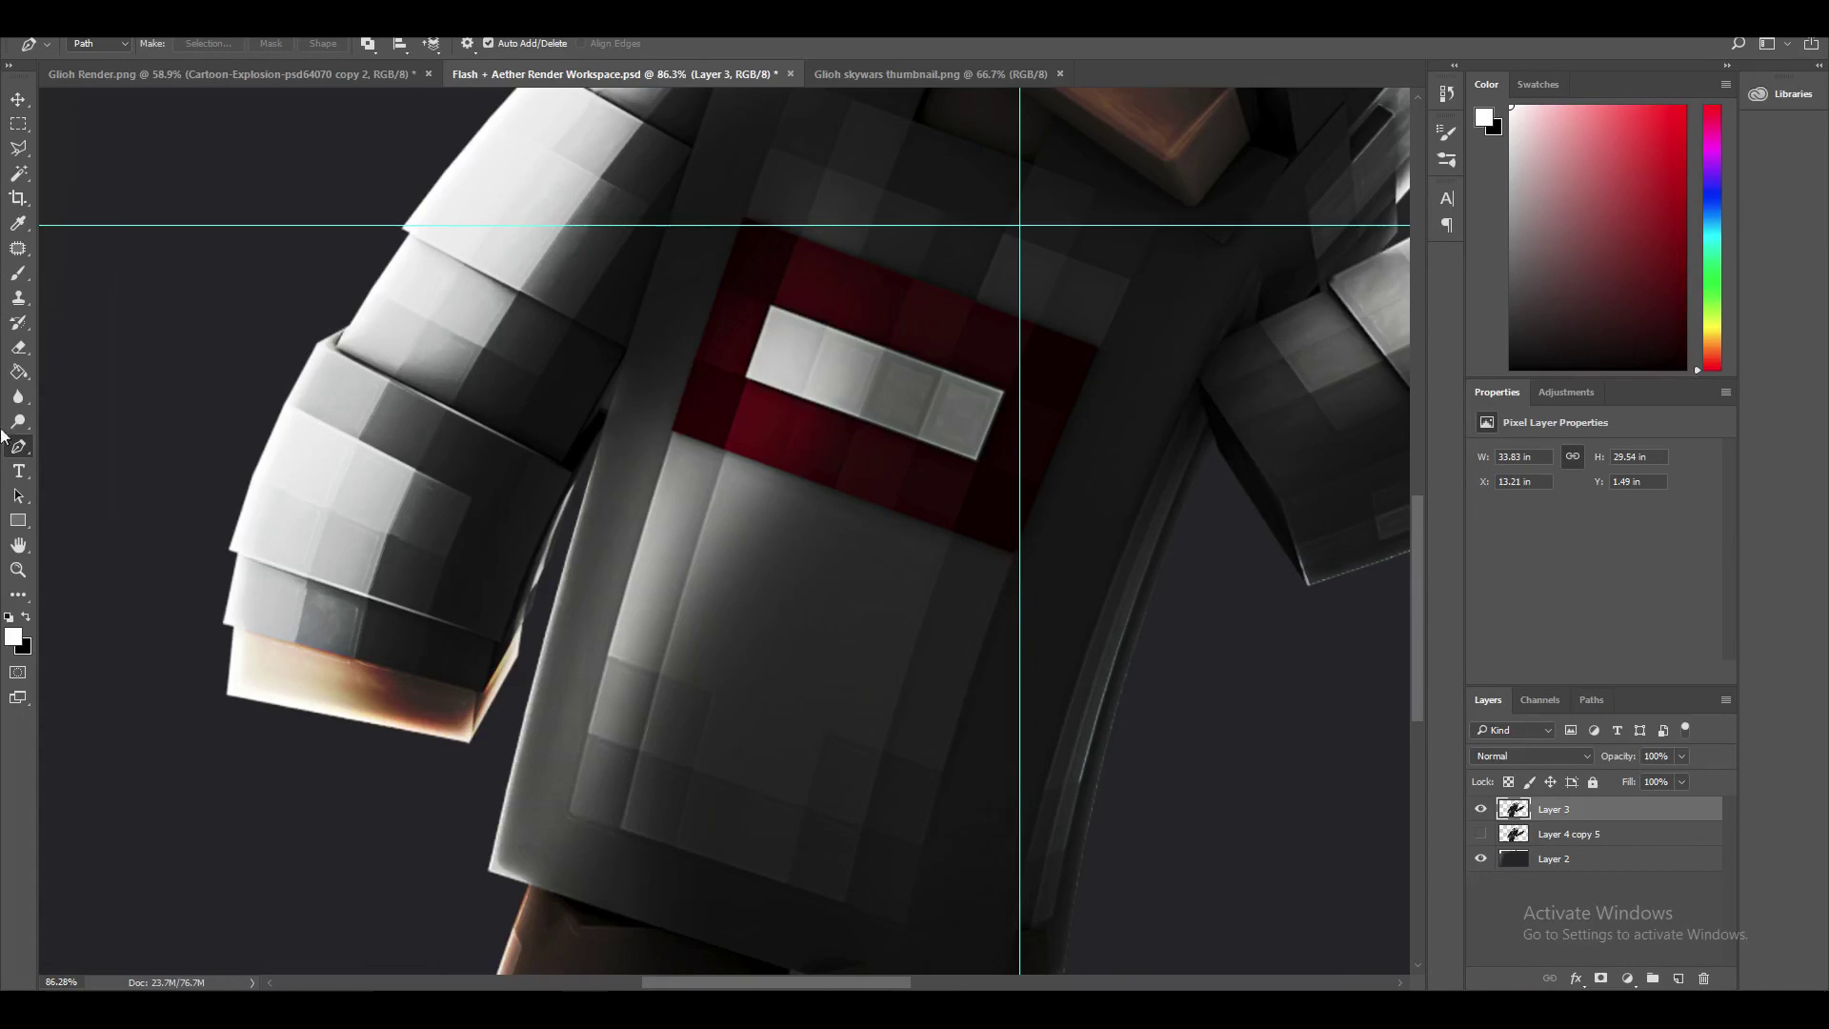
pyautogui.click(401, 227)
pyautogui.click(628, 347)
pyautogui.rightClick(539, 281)
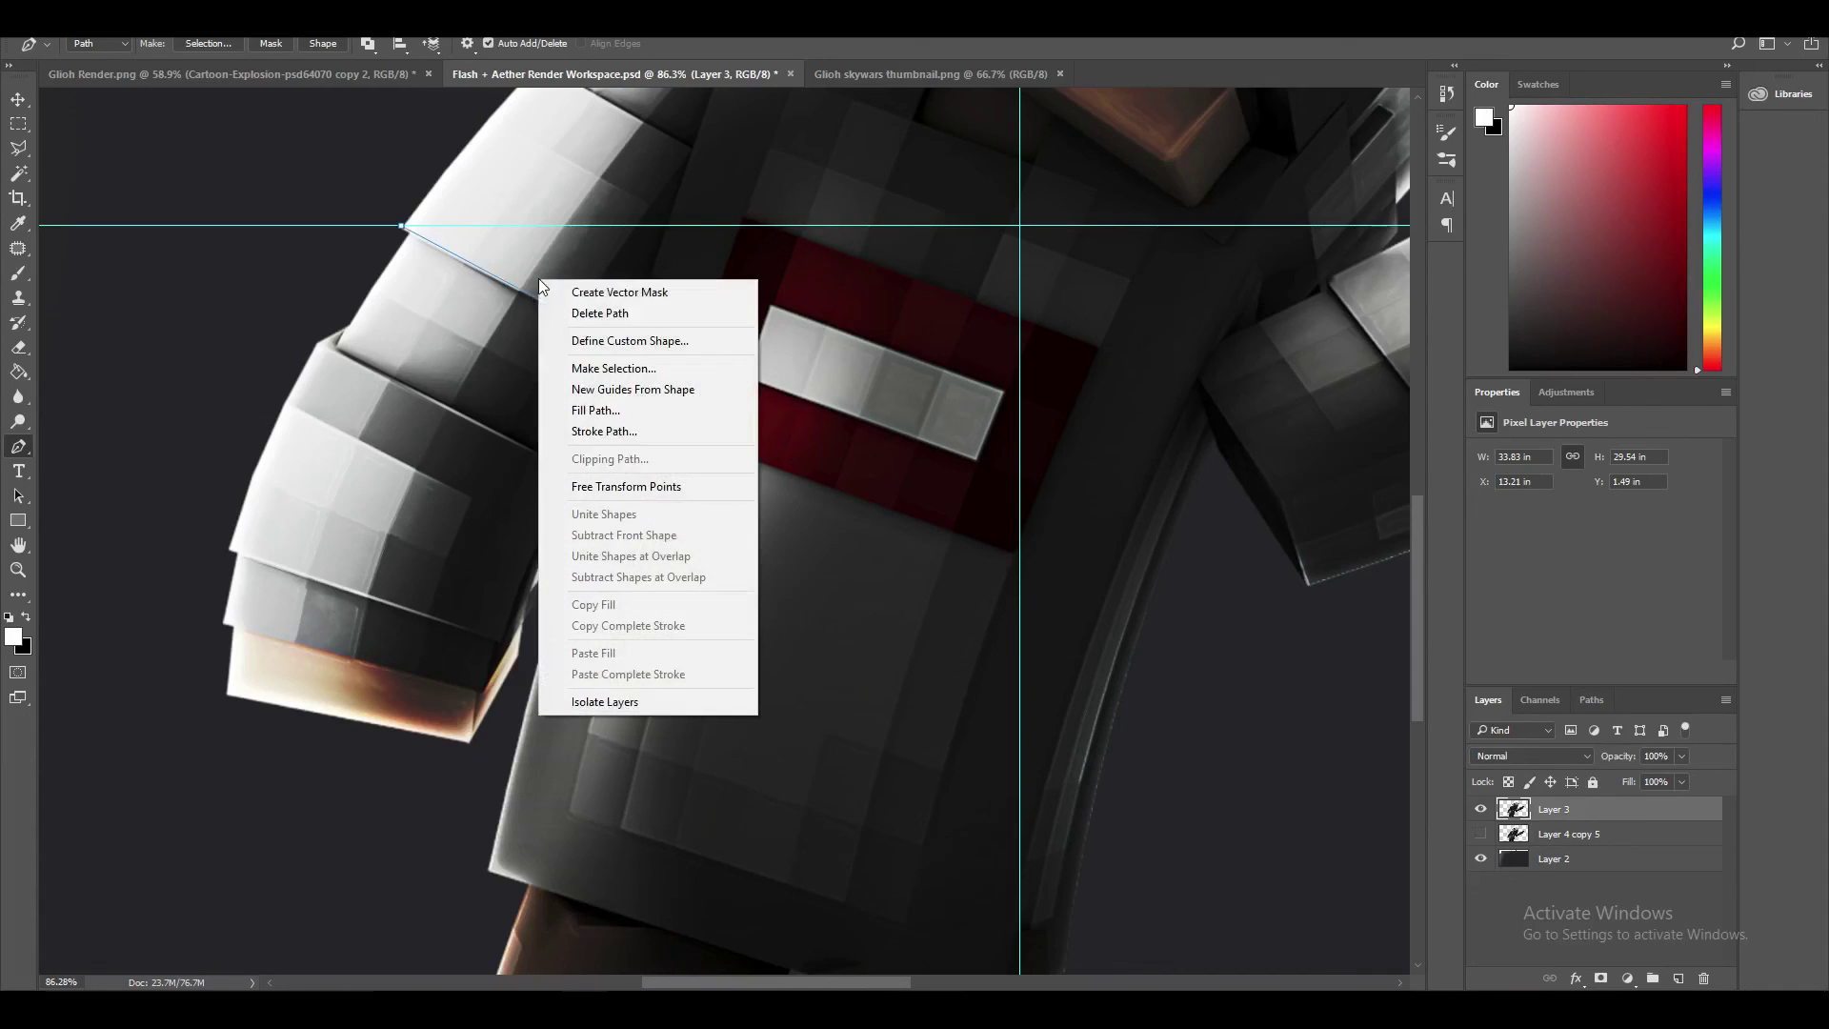
pyautogui.click(603, 432)
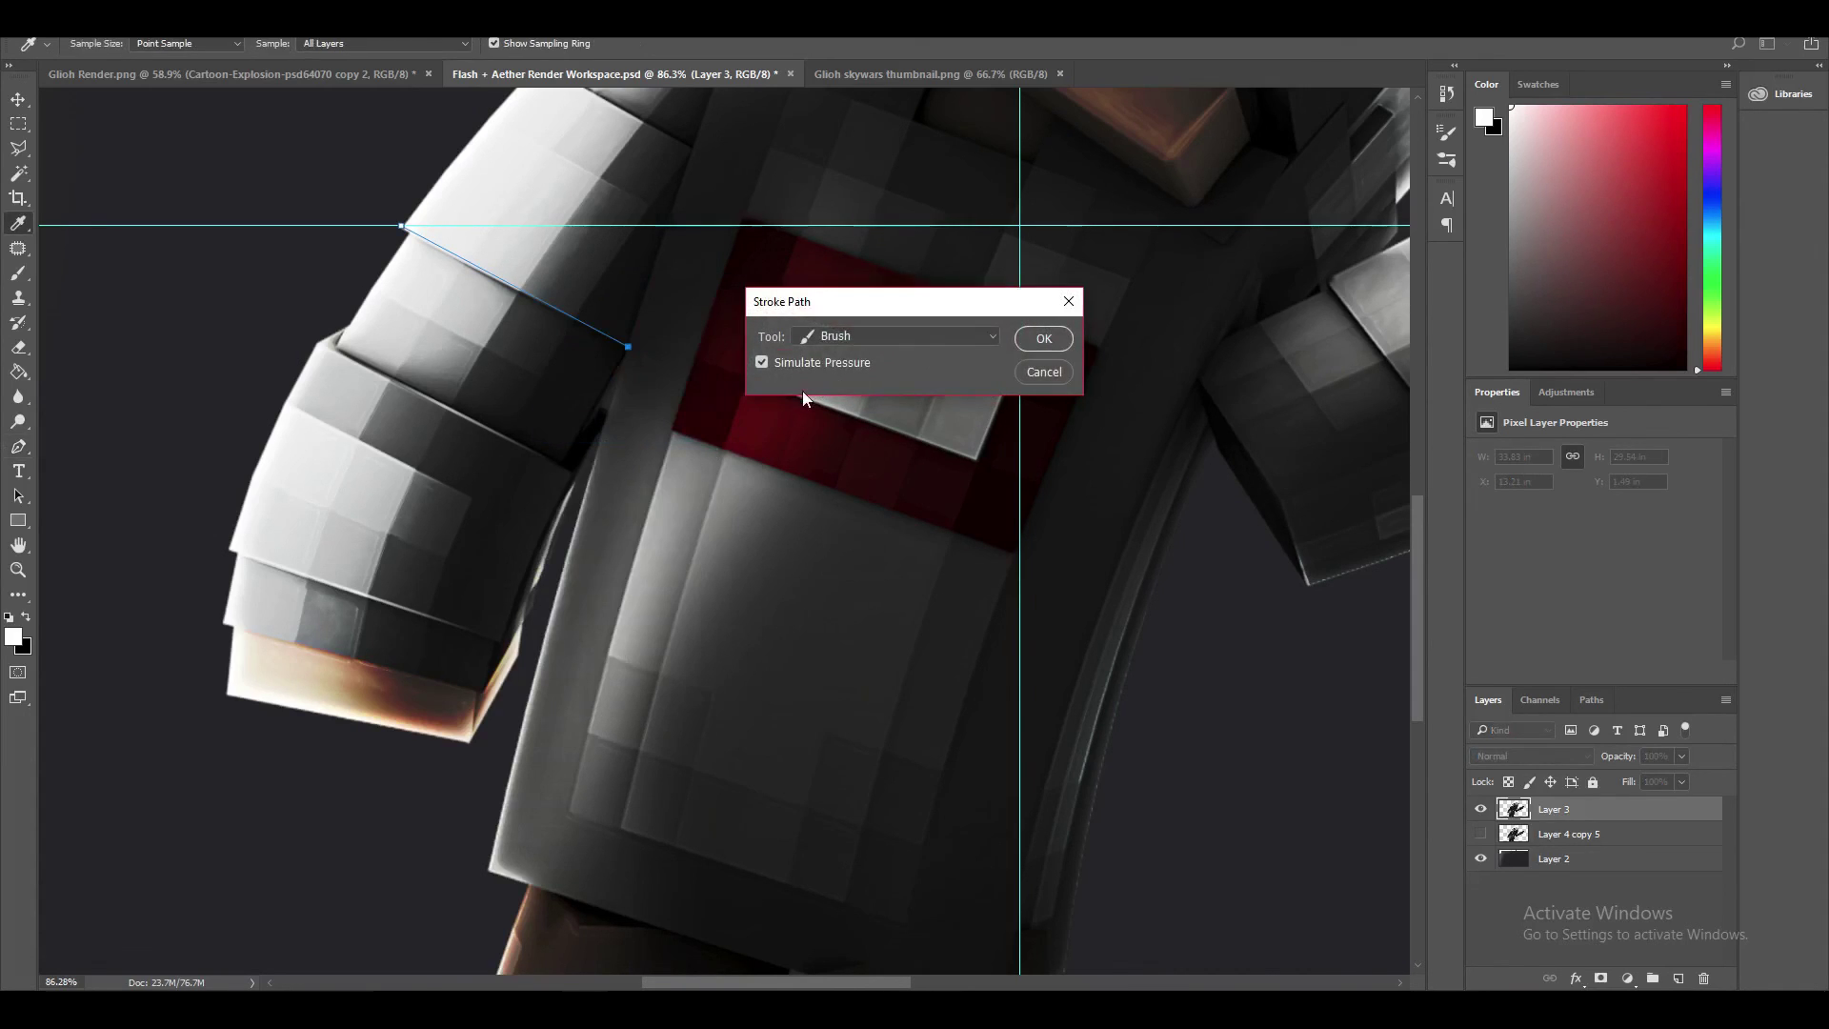
pyautogui.click(1043, 340)
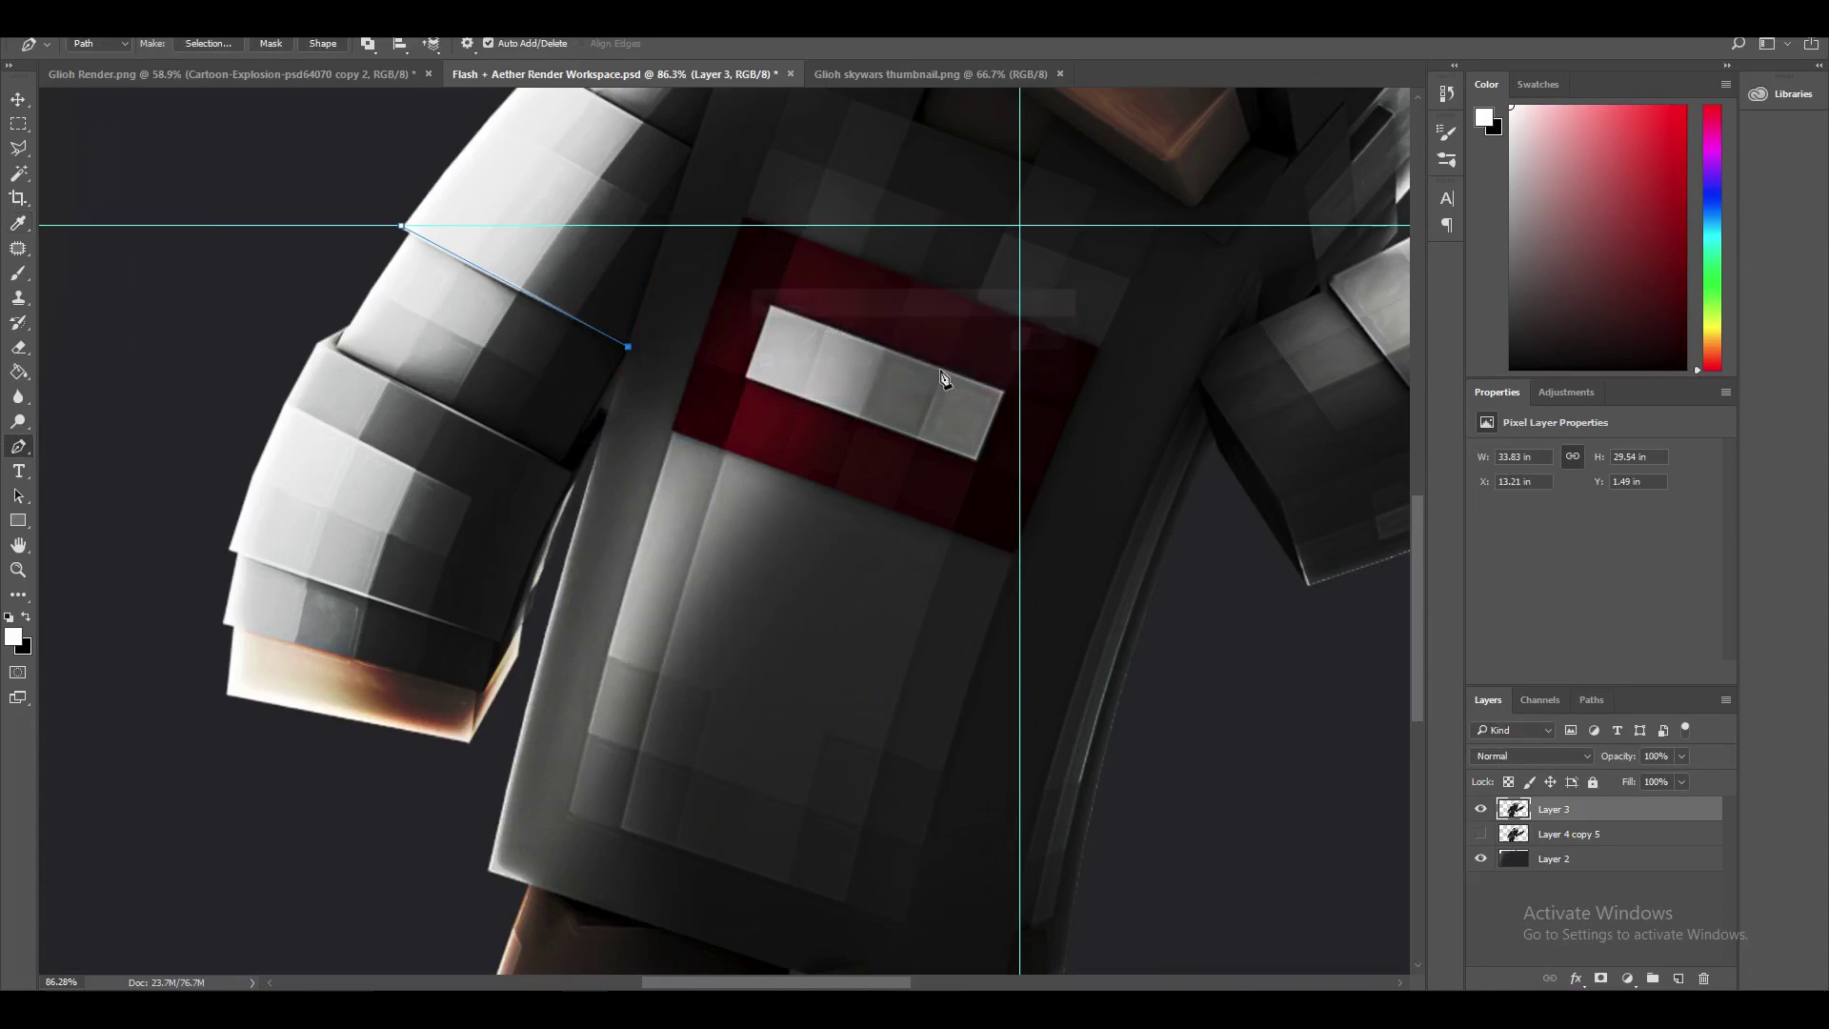
pyautogui.rightClick(559, 282)
pyautogui.click(590, 309)
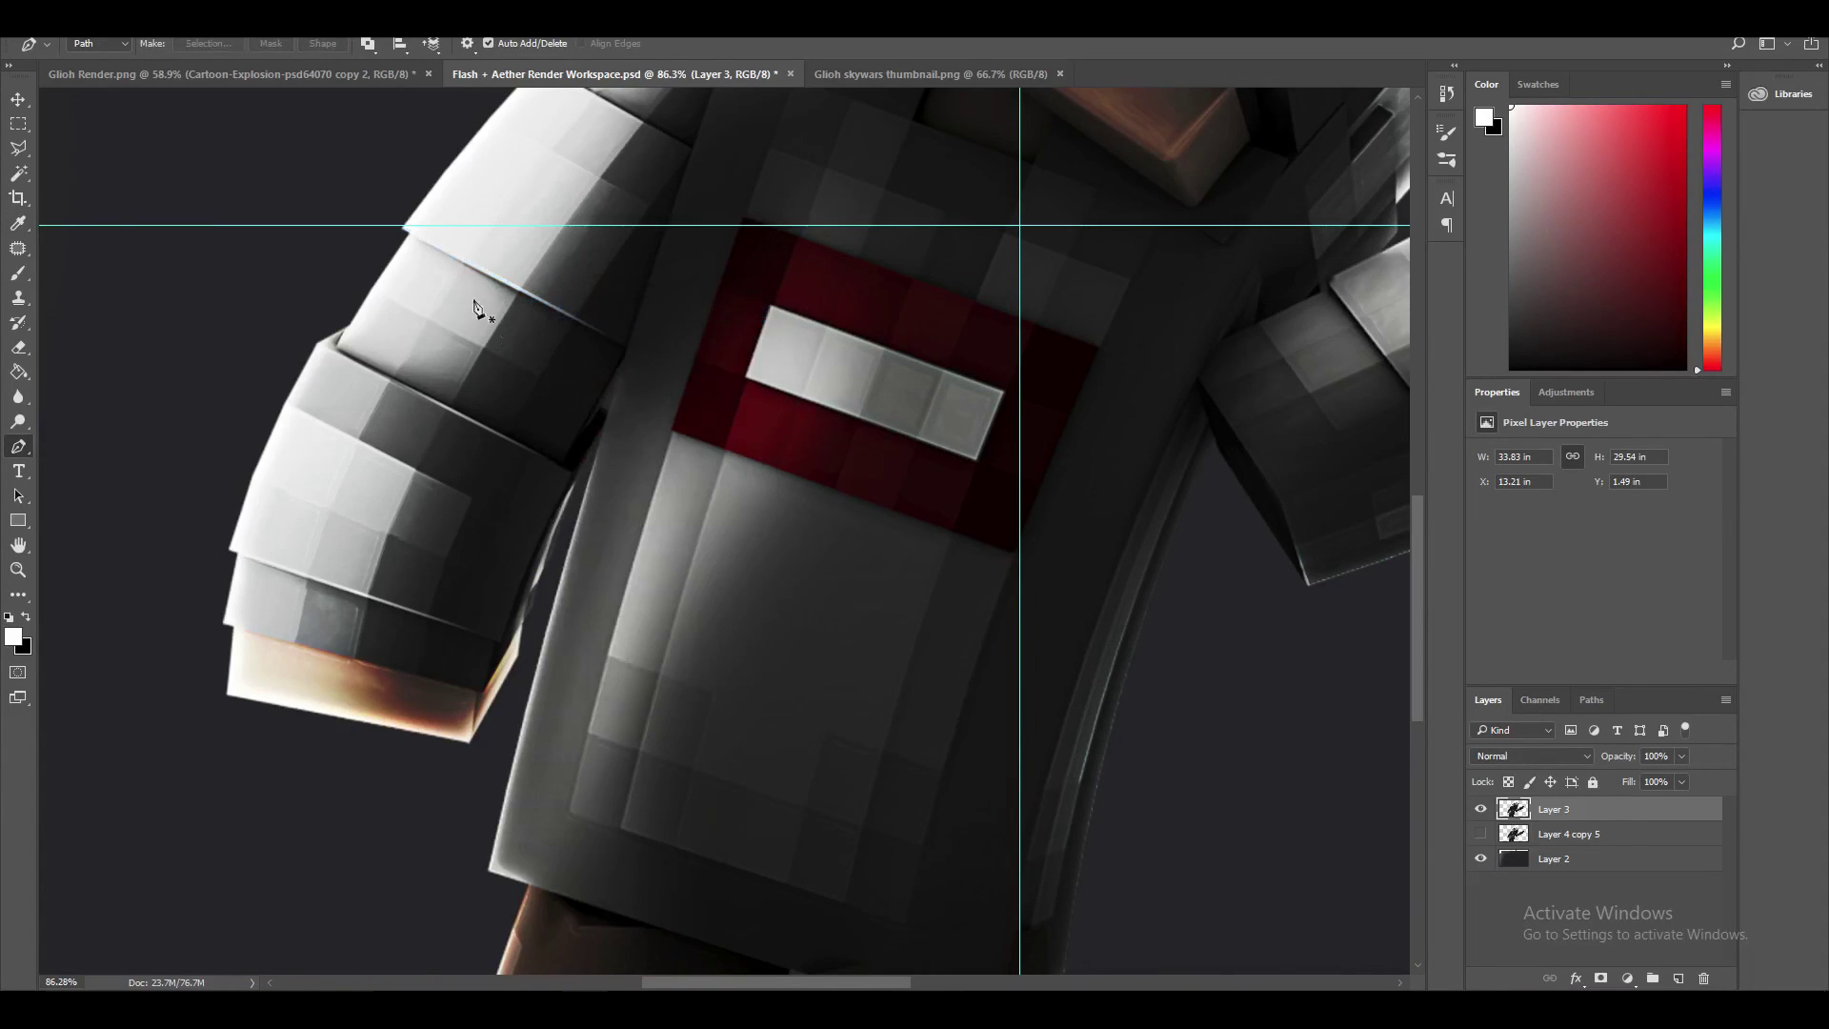
# - Draw a path along the lowered arm's upper sleeve edge near the shoulder, stroke it with the white brush, and delete the path
pyautogui.scroll(3, 629, 283)
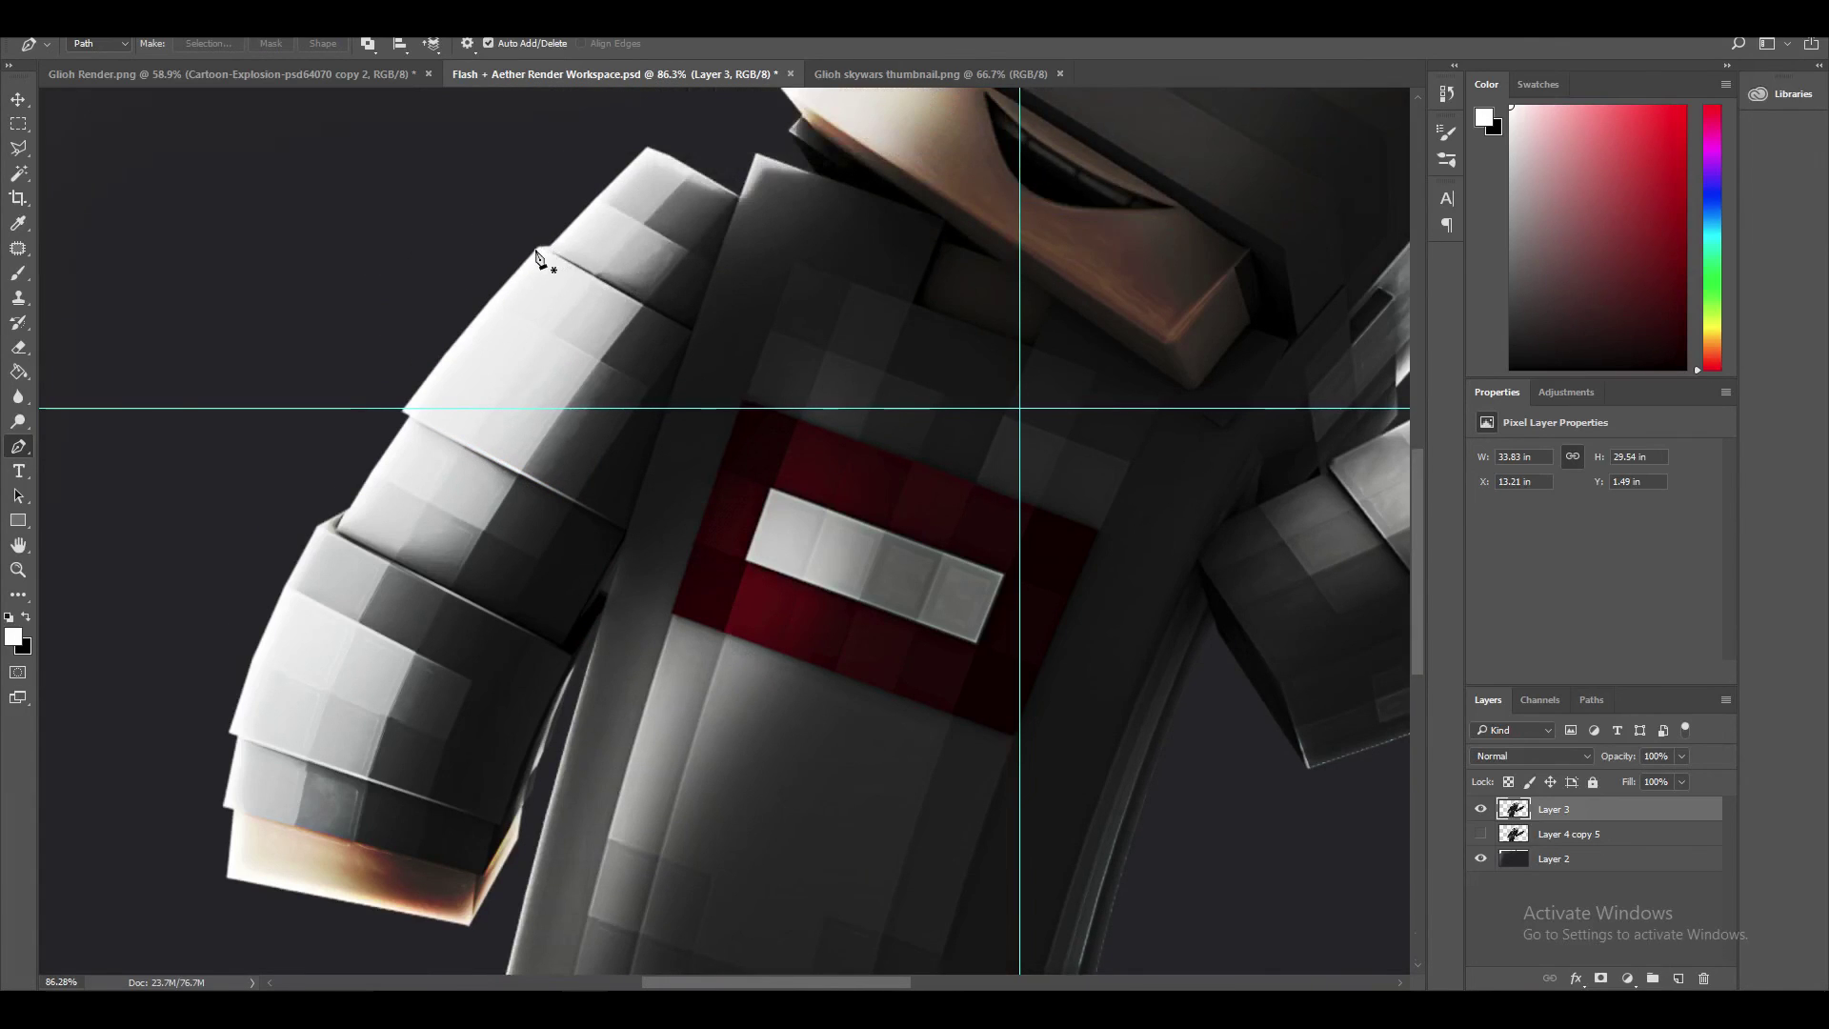
pyautogui.click(537, 246)
pyautogui.click(696, 335)
pyautogui.rightClick(696, 335)
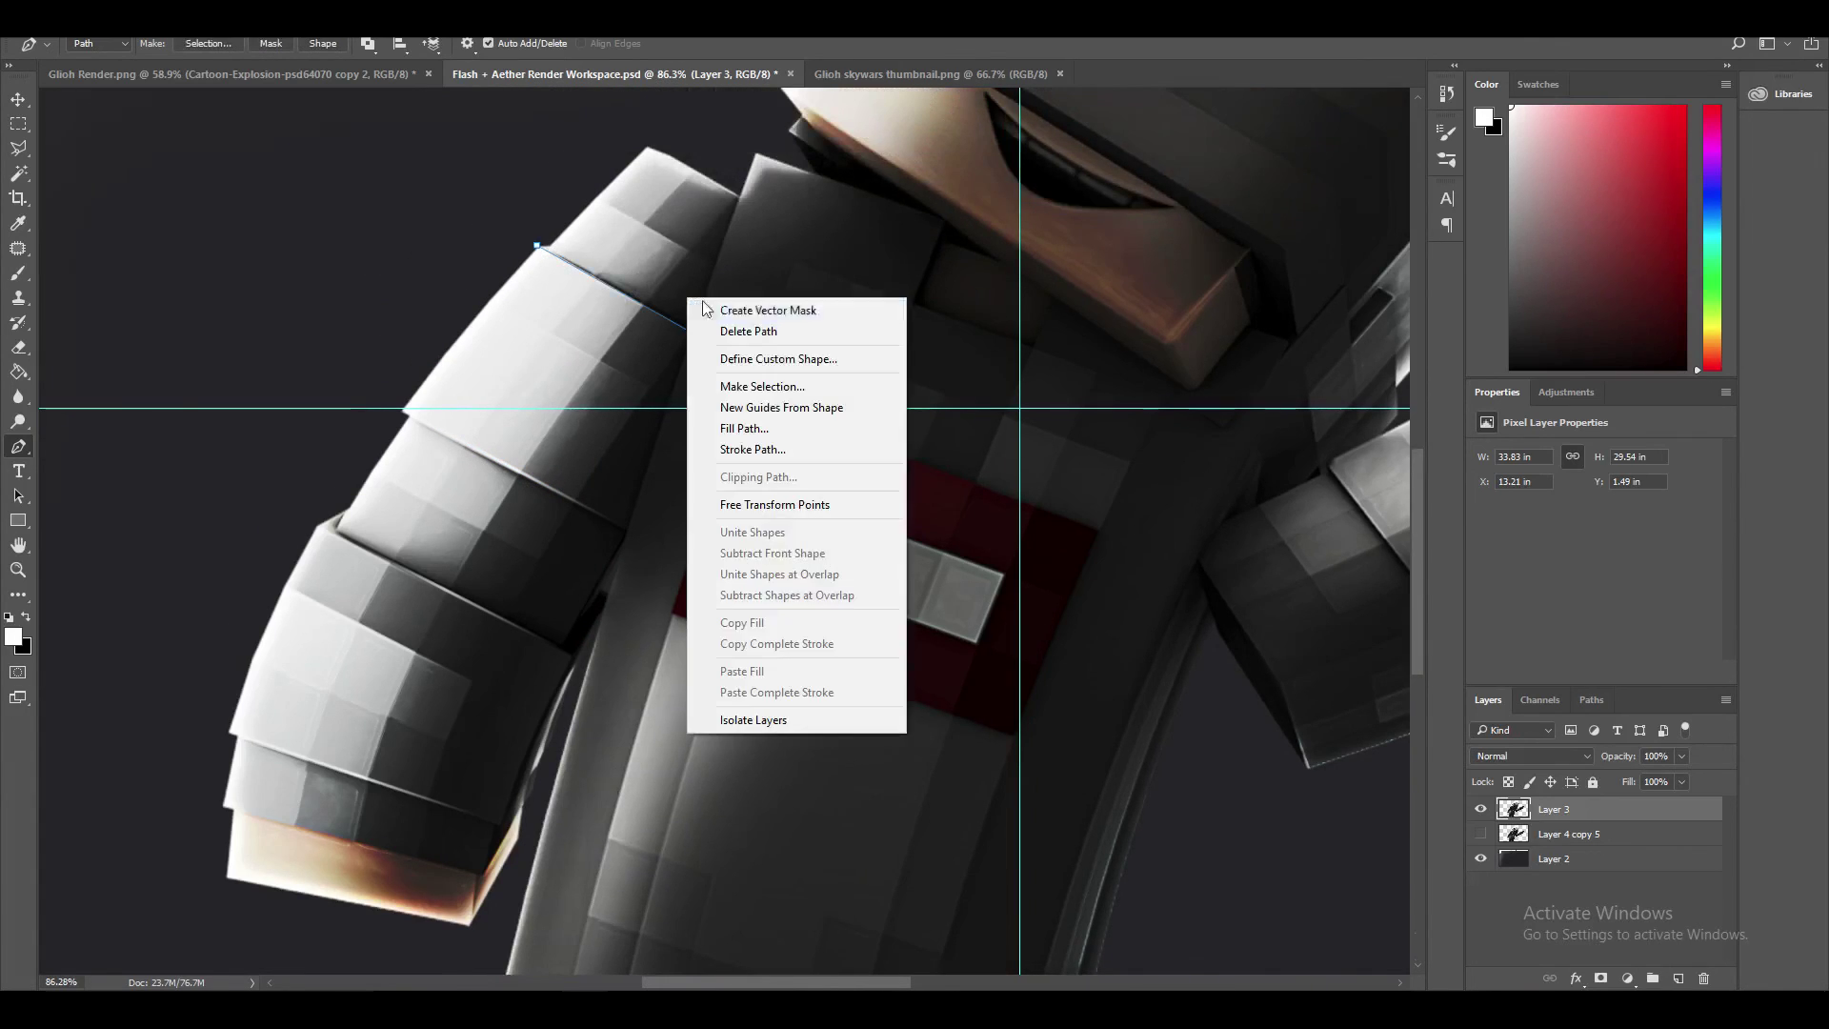
pyautogui.click(738, 449)
pyautogui.click(1044, 341)
pyautogui.rightClick(799, 260)
pyautogui.click(839, 290)
# - Draw a curved path down the inner edge of the lowered forearm, stroke it with the white brush, and delete the path
pyautogui.scroll(-3, 522, 722)
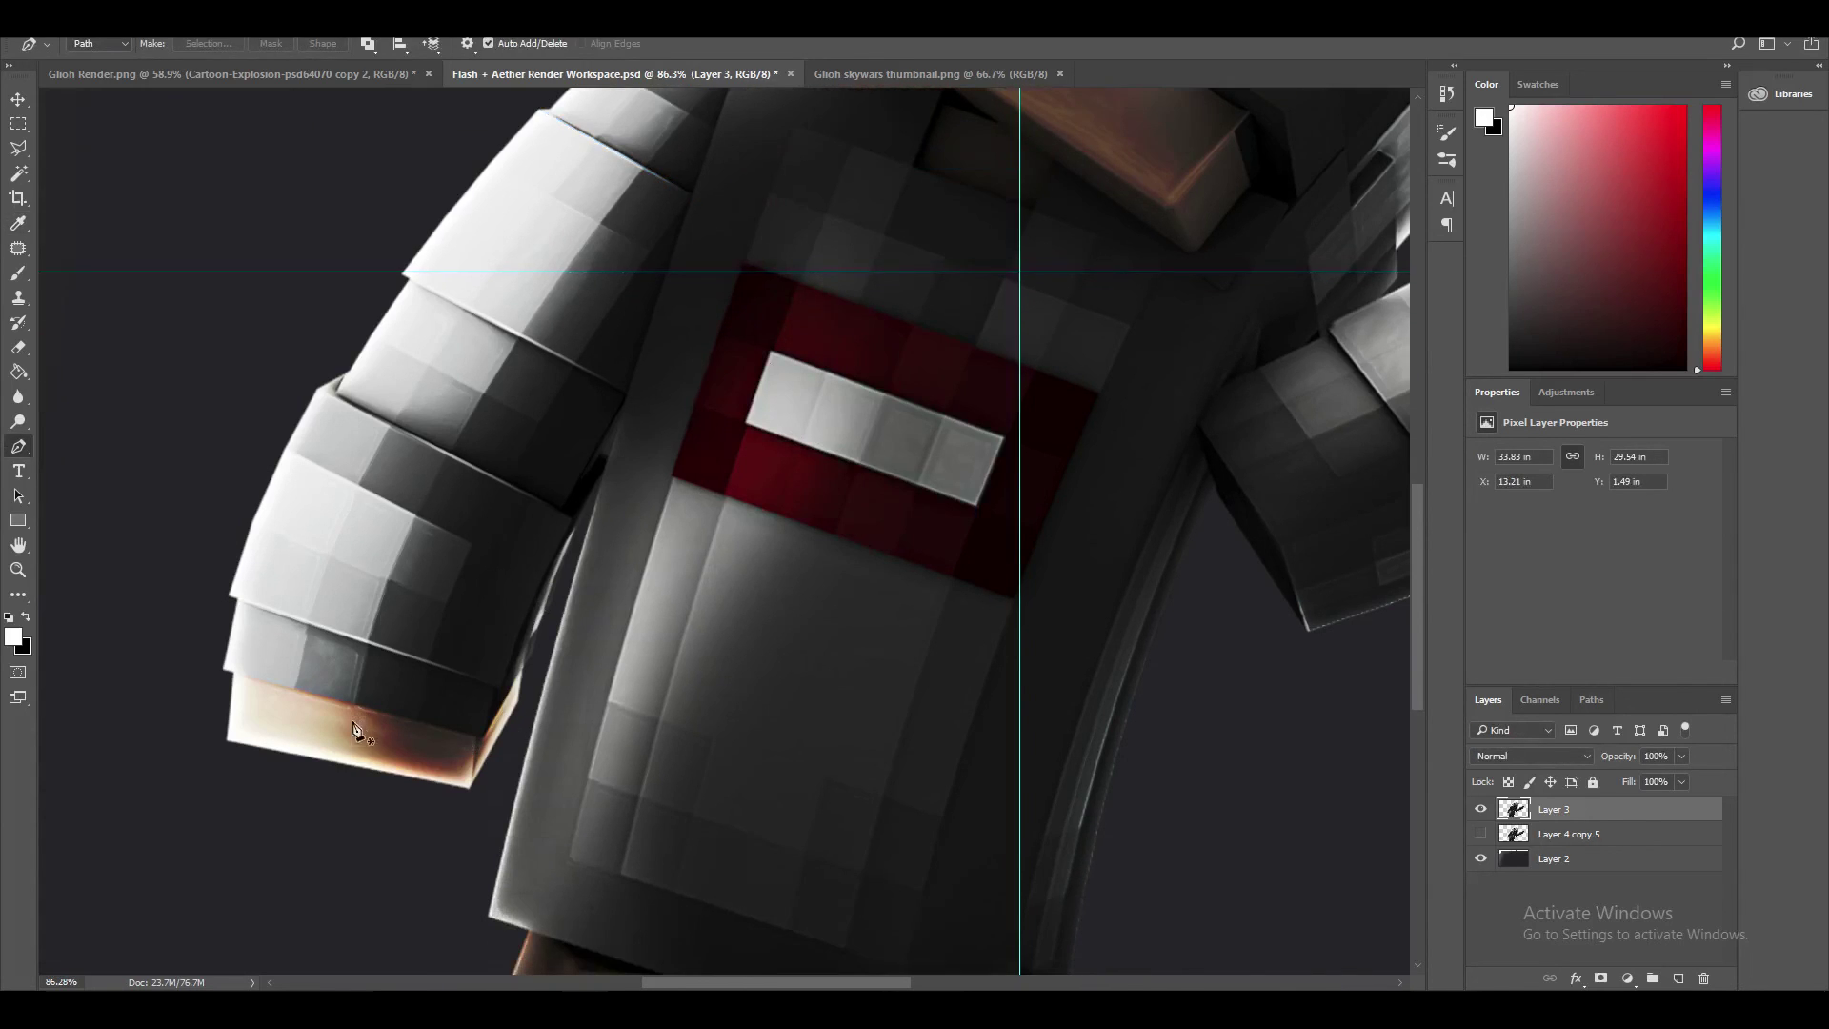
pyautogui.scroll(3, 320, 745)
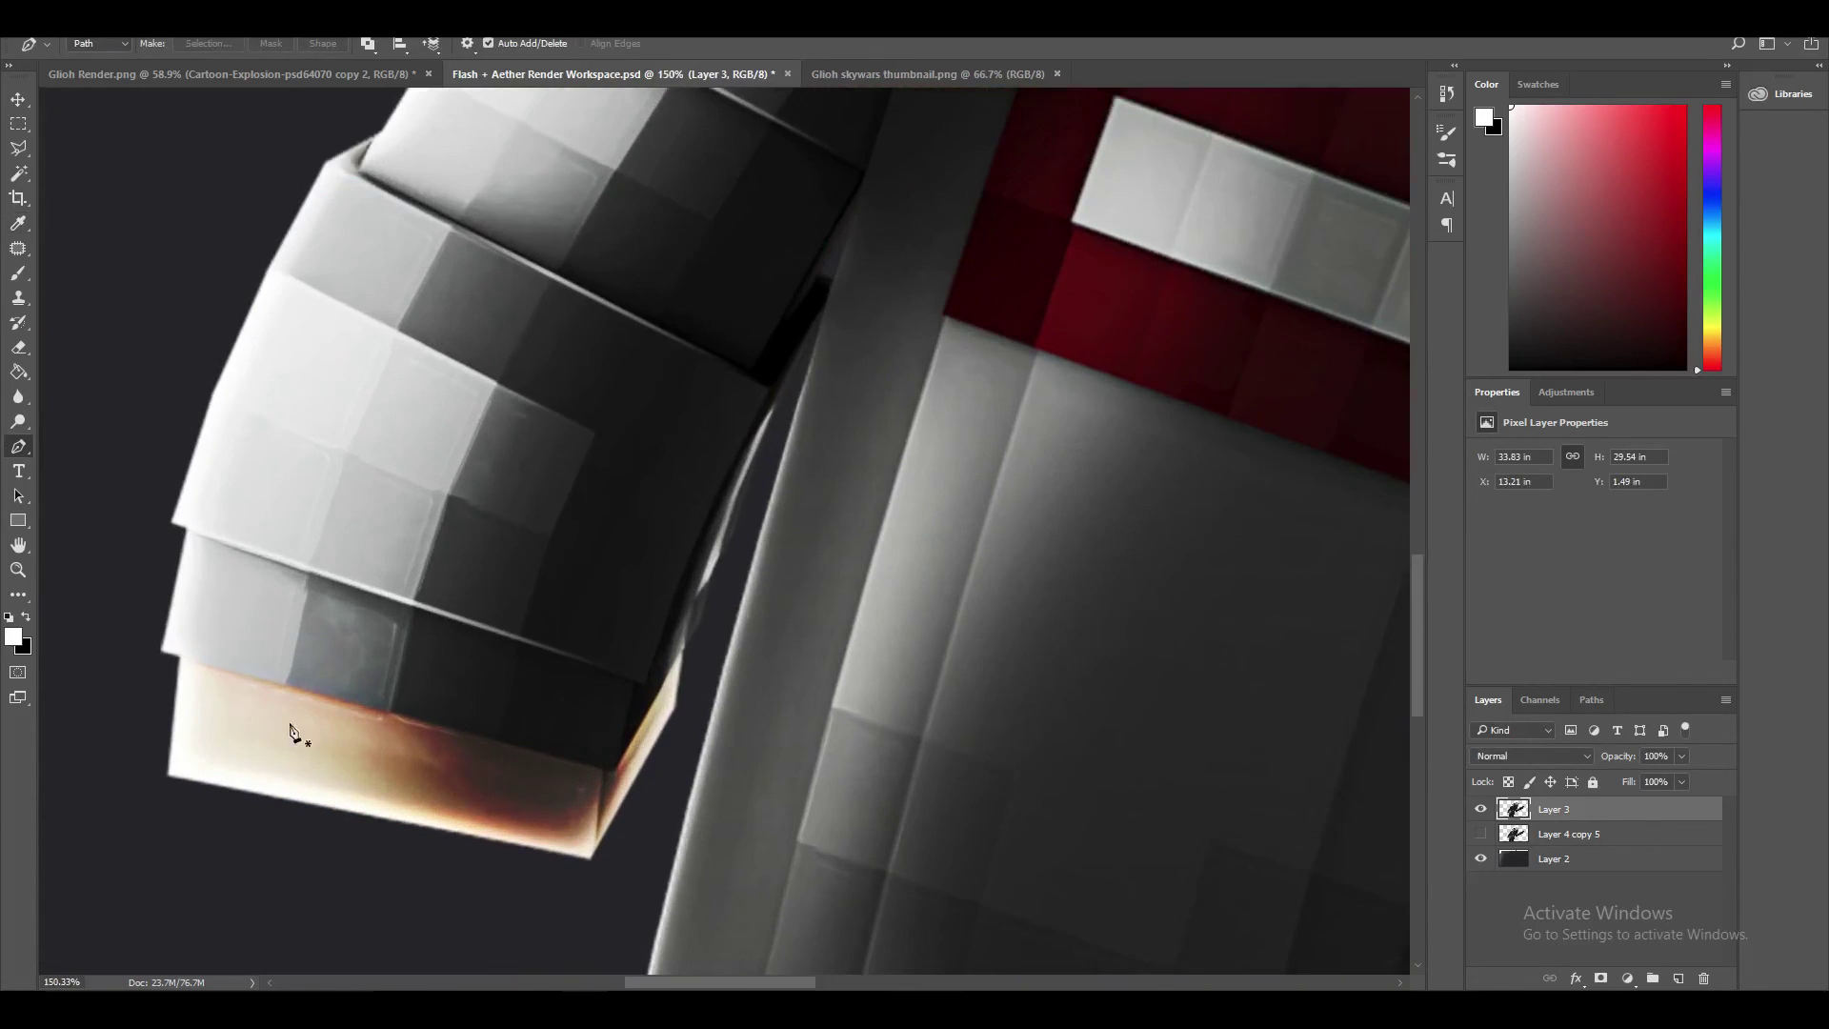
pyautogui.click(767, 389)
pyautogui.moveTo(647, 683); pyautogui.dragTo(625, 779)
pyautogui.rightClick(566, 480)
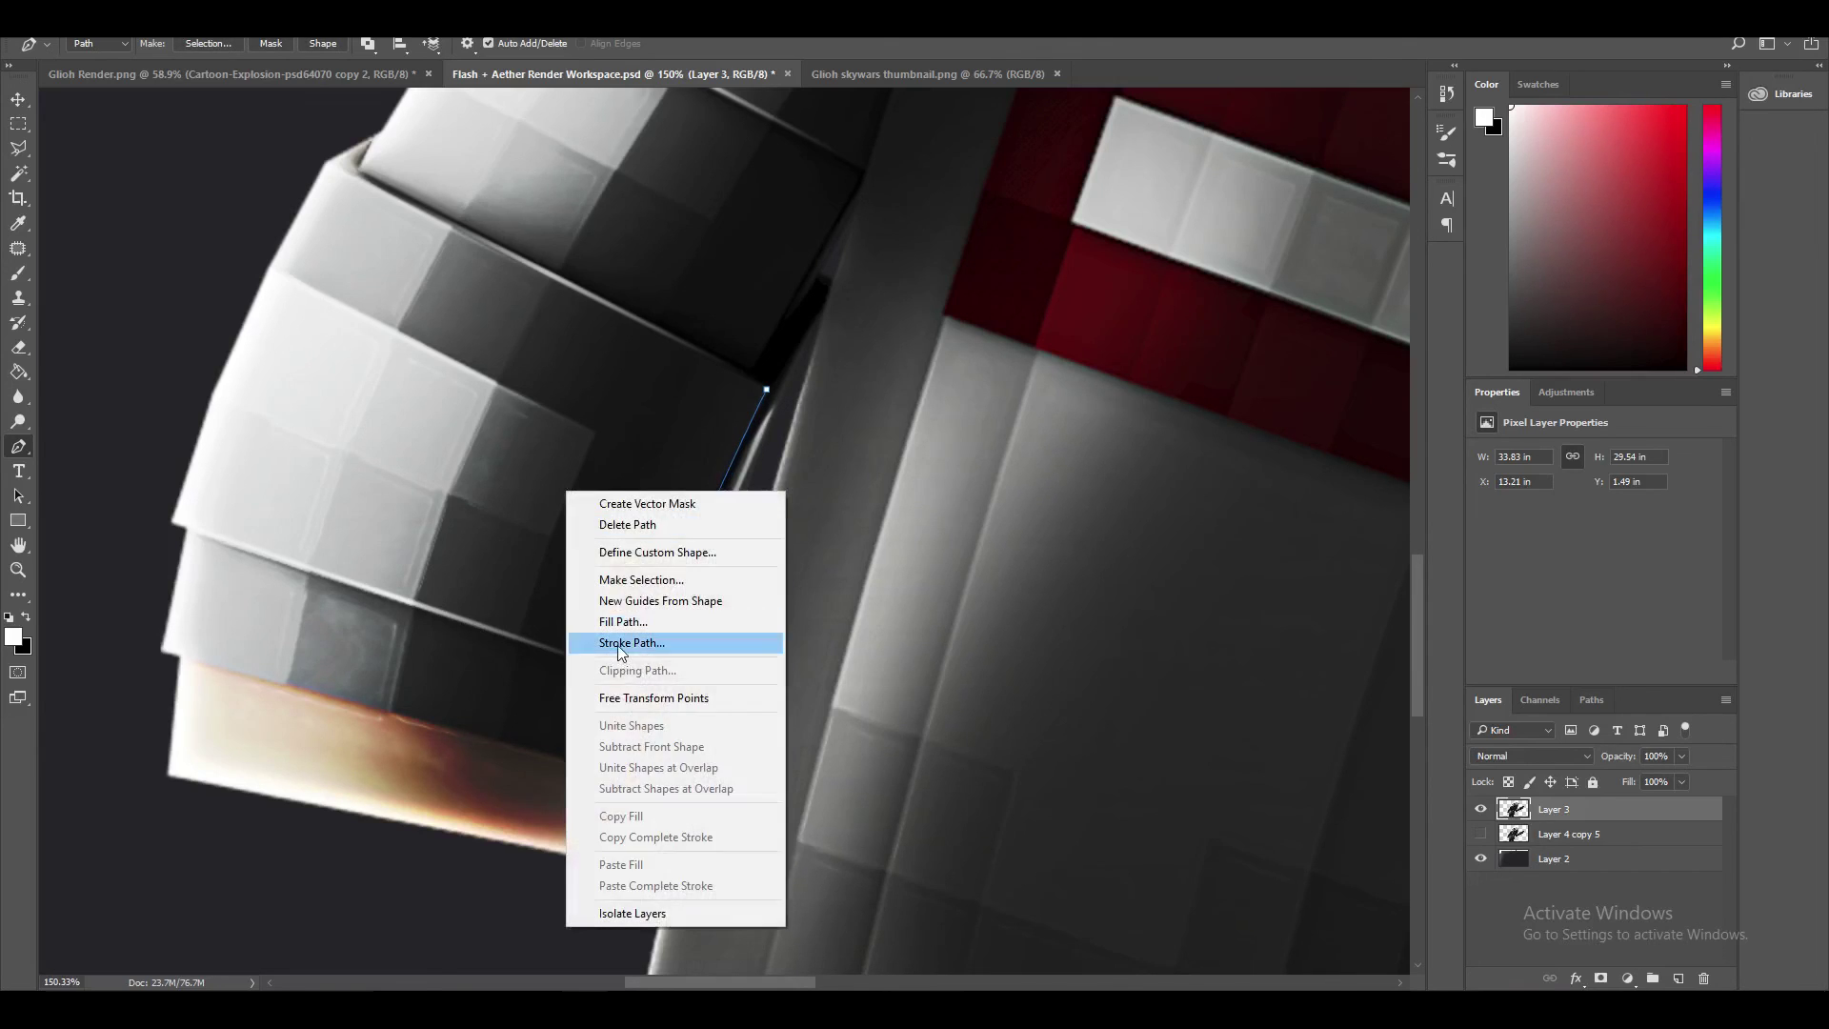
pyautogui.click(633, 642)
pyautogui.click(1040, 339)
pyautogui.rightClick(611, 388)
pyautogui.click(715, 420)
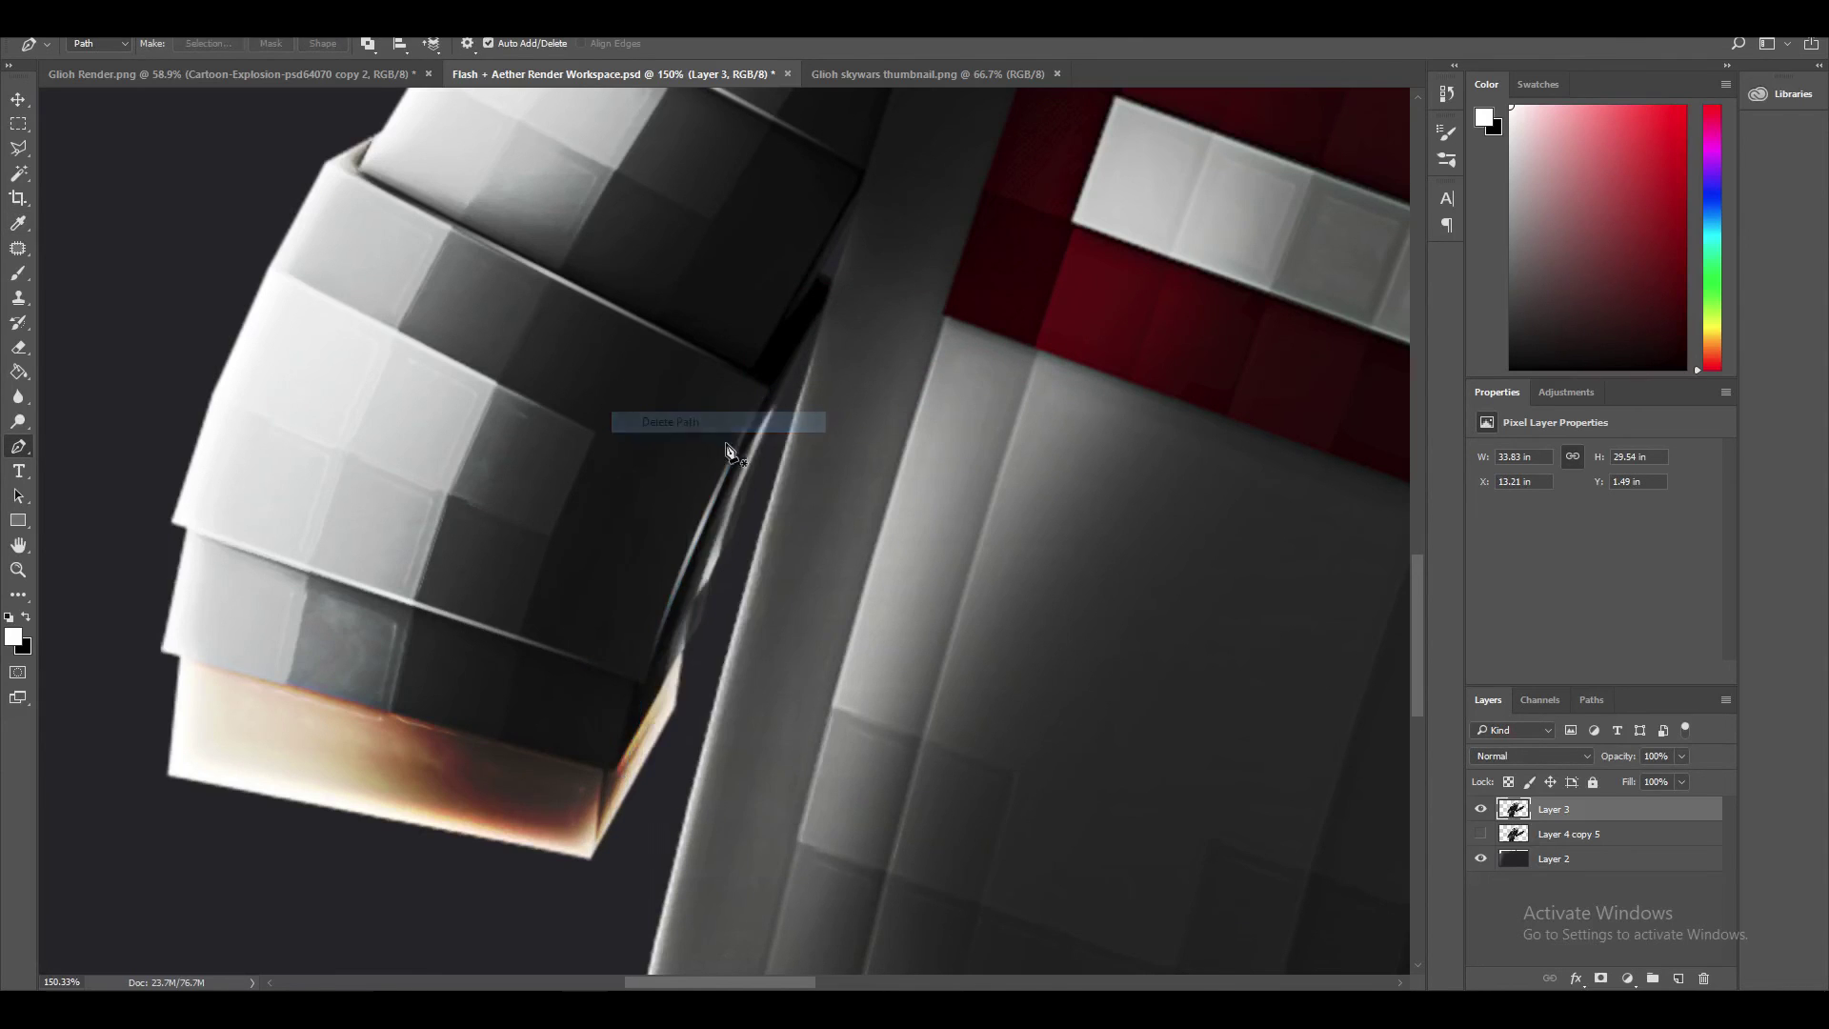
# - Draw a path across the raised arm's sleeve edge near the hand, stroke it with the white brush, and delete the path
pyautogui.hotkey('ctrl', '0')
pyautogui.scroll(3, 968, 615)
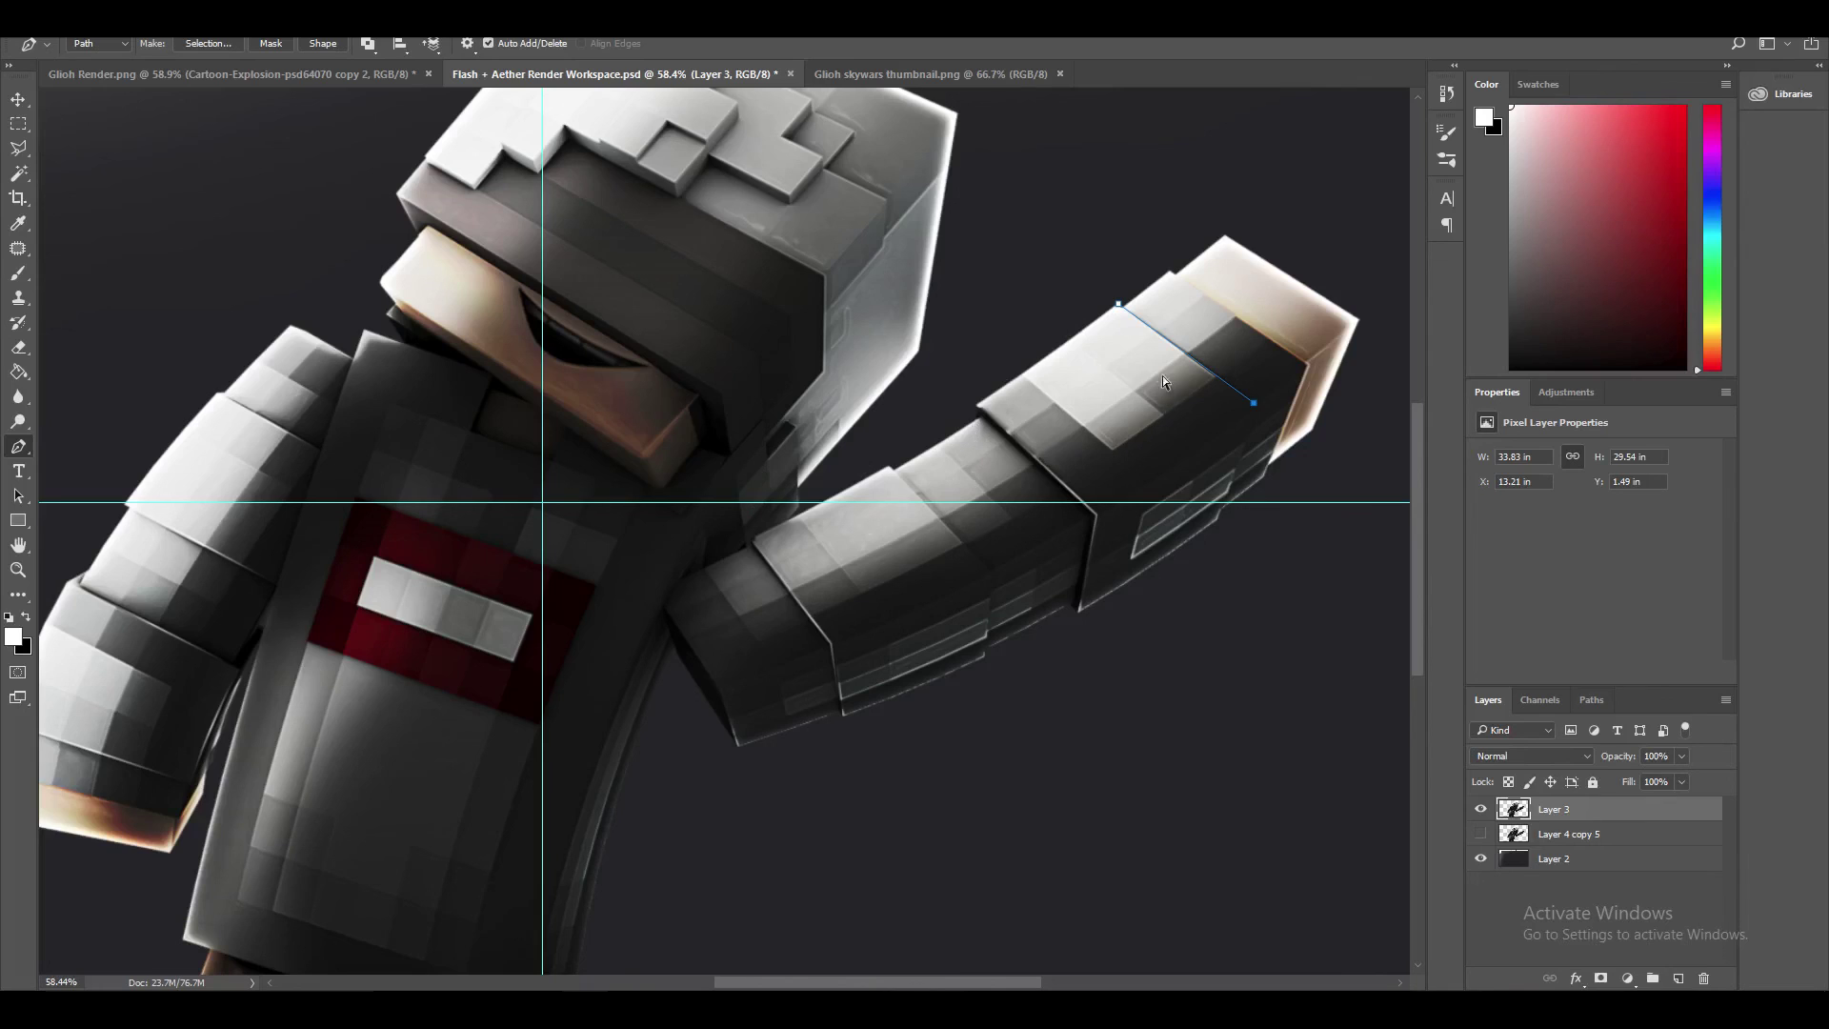
pyautogui.rightClick(1175, 400)
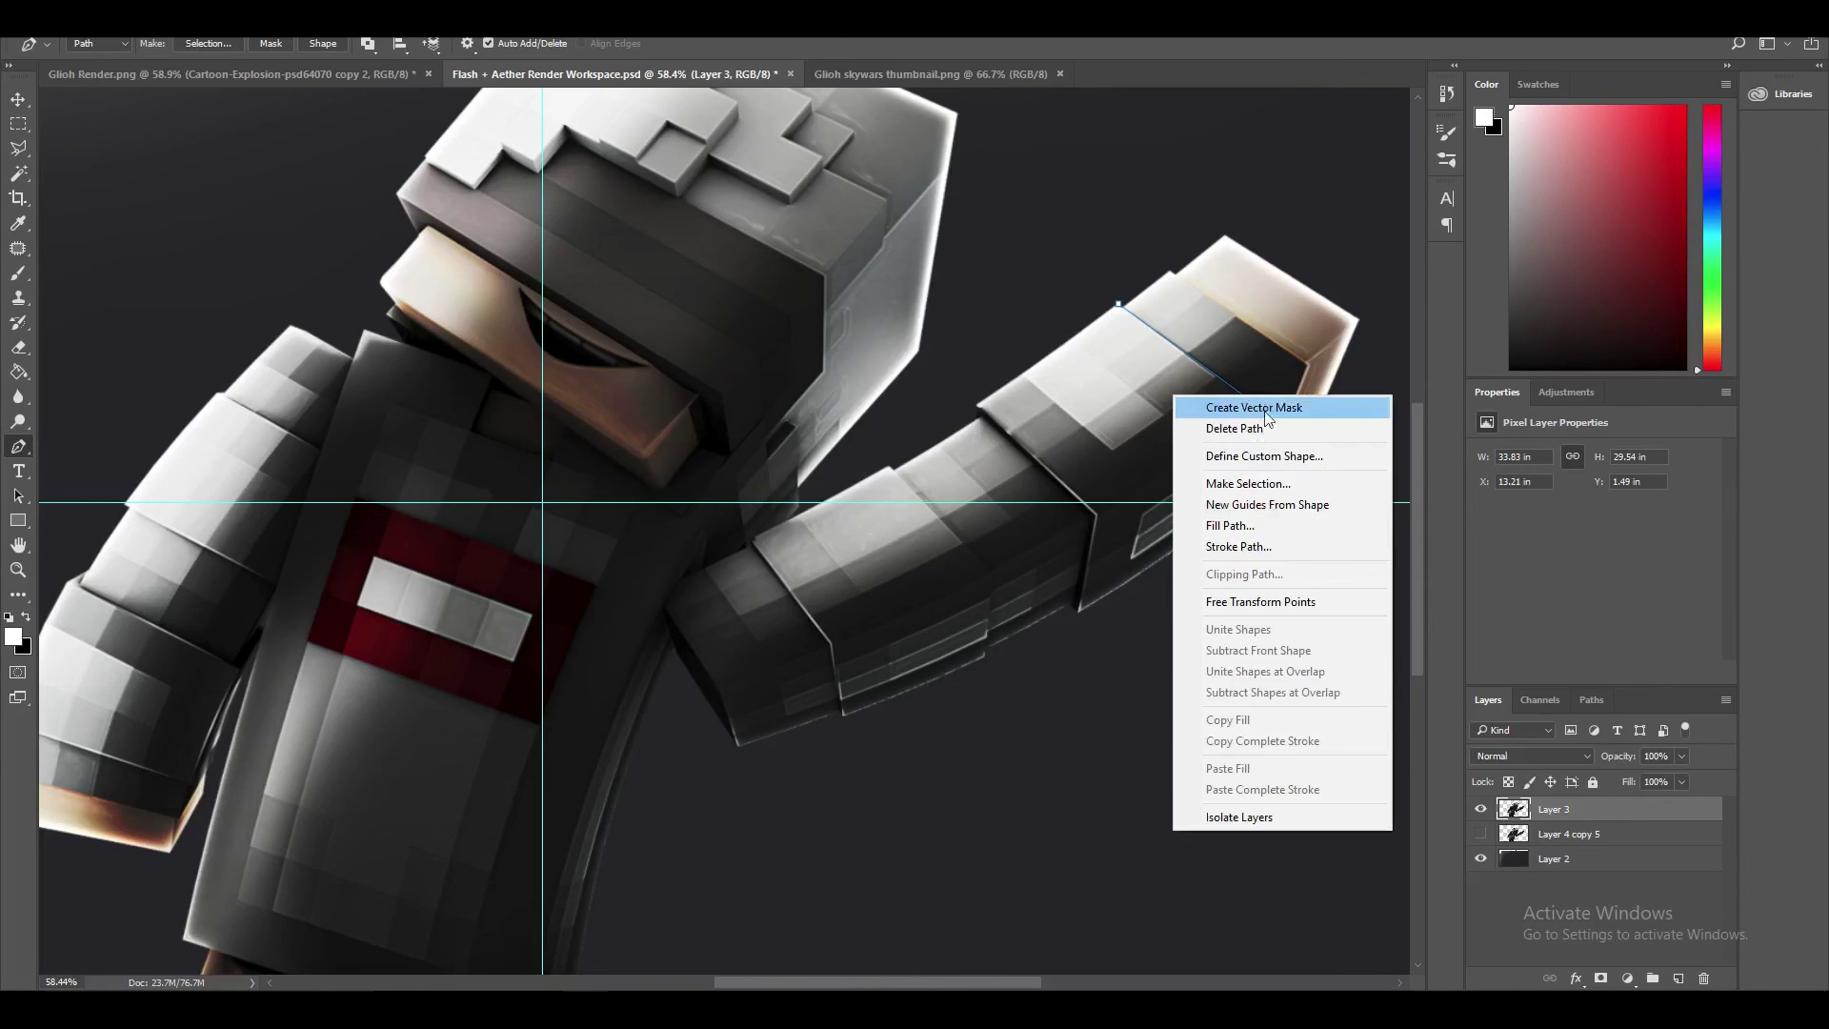
pyautogui.click(1229, 540)
pyautogui.click(1043, 340)
pyautogui.rightClick(1133, 364)
pyautogui.click(1184, 398)
# - Draw a path along the lower edge of the dark headband, stroke it with the white brush, and delete the path
pyautogui.click(731, 455)
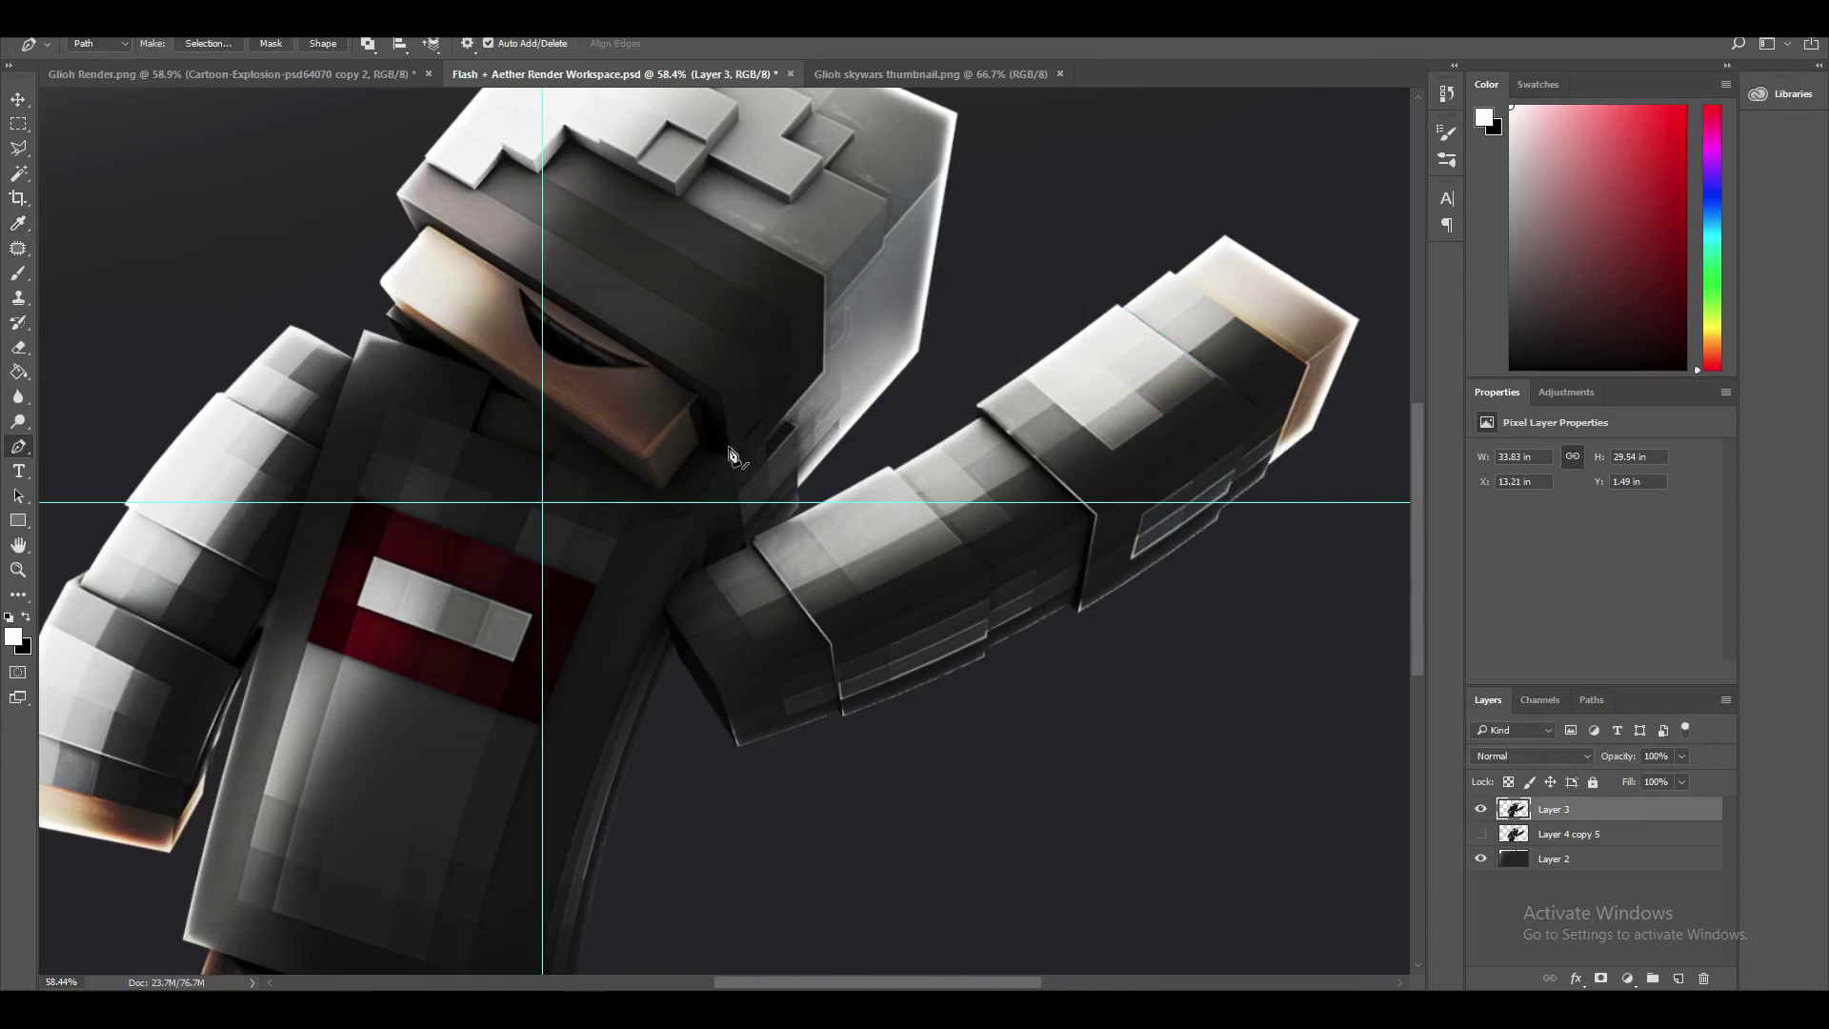
pyautogui.click(394, 193)
pyautogui.rightClick(535, 209)
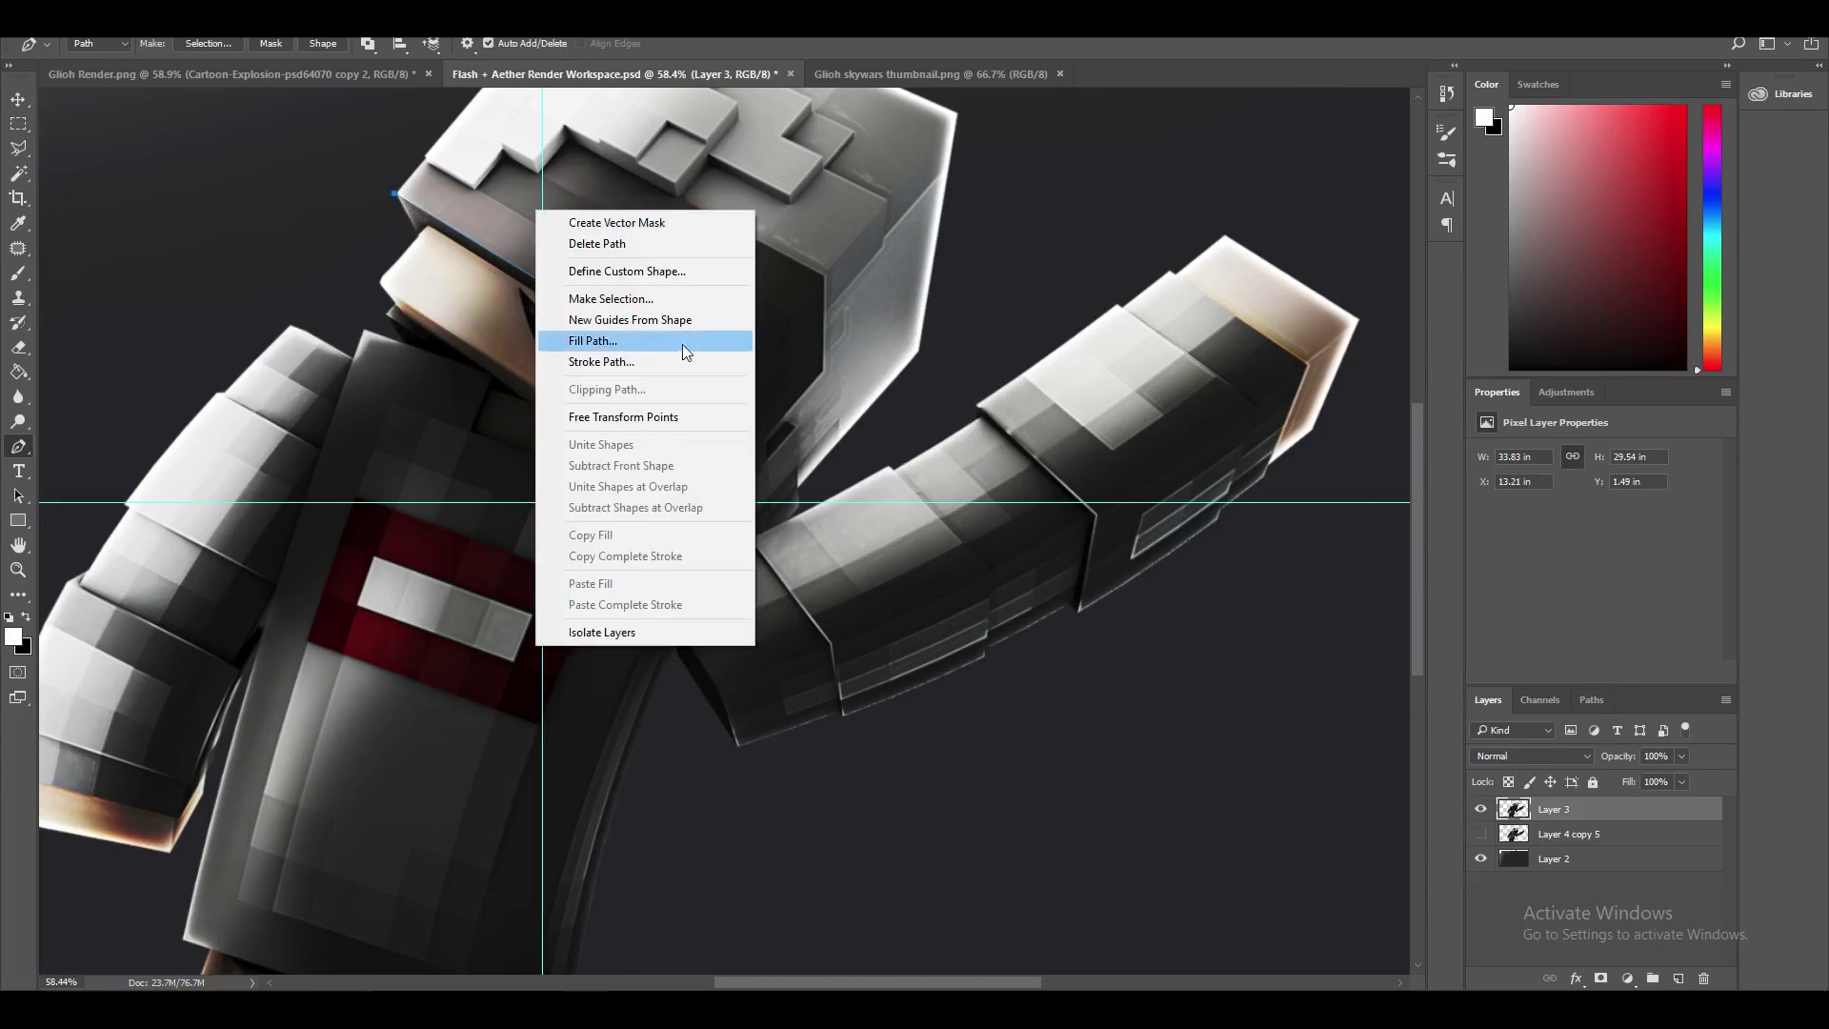
pyautogui.click(619, 362)
pyautogui.click(1051, 340)
pyautogui.rightClick(829, 253)
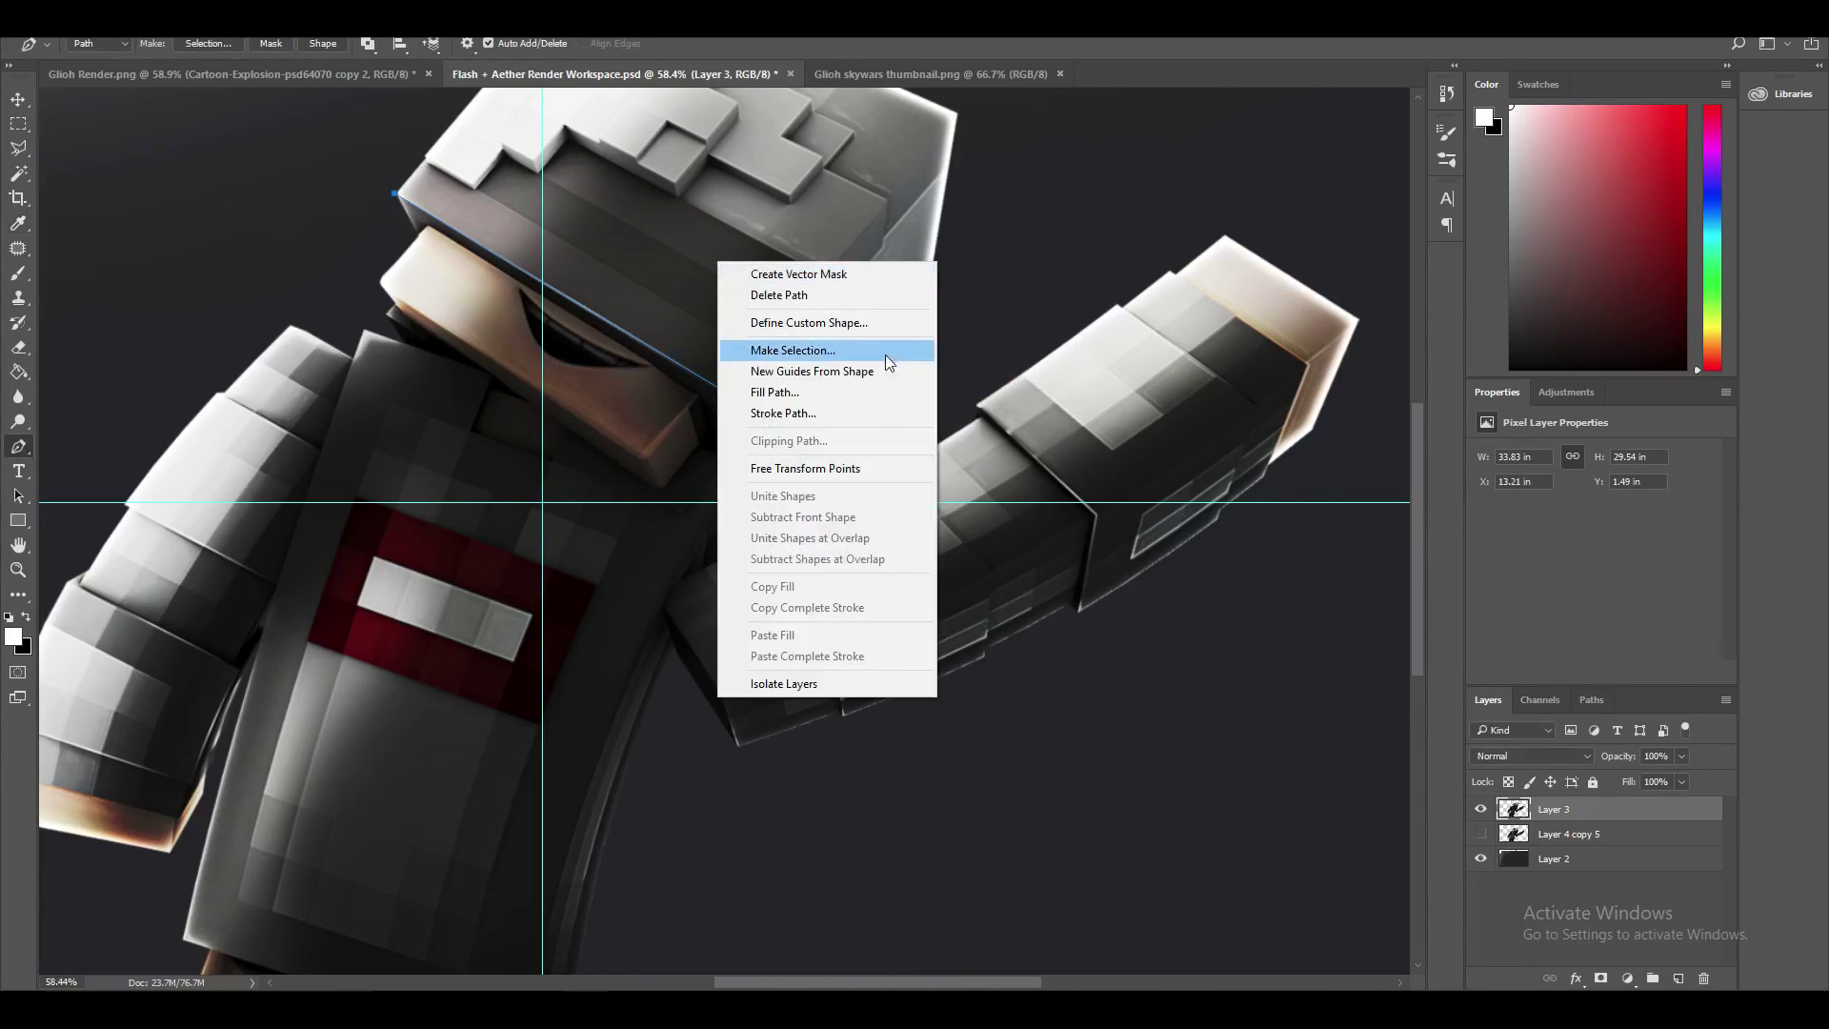
pyautogui.click(880, 295)
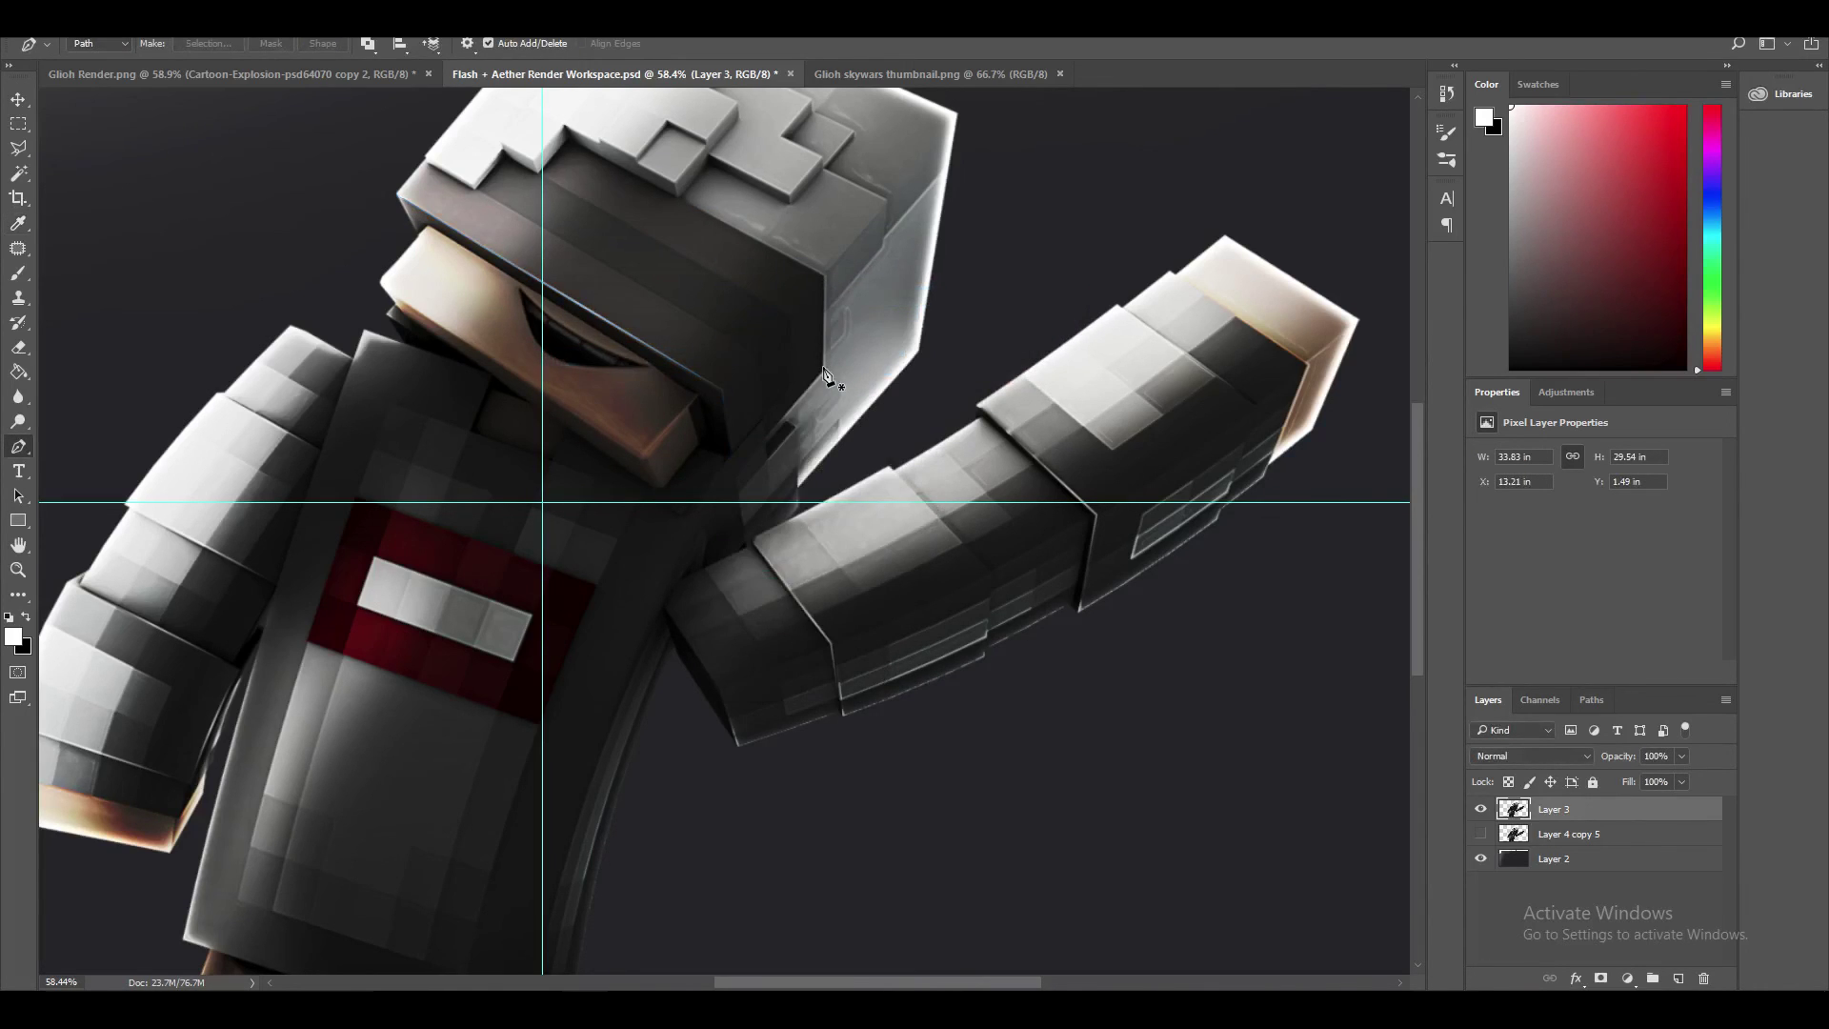
# - Draw a path up the head's front corner and along the headband's upper edge, stroke it with the white brush, and delete the path
pyautogui.click(823, 370)
pyautogui.click(823, 276)
pyautogui.click(569, 141)
pyautogui.rightClick(579, 212)
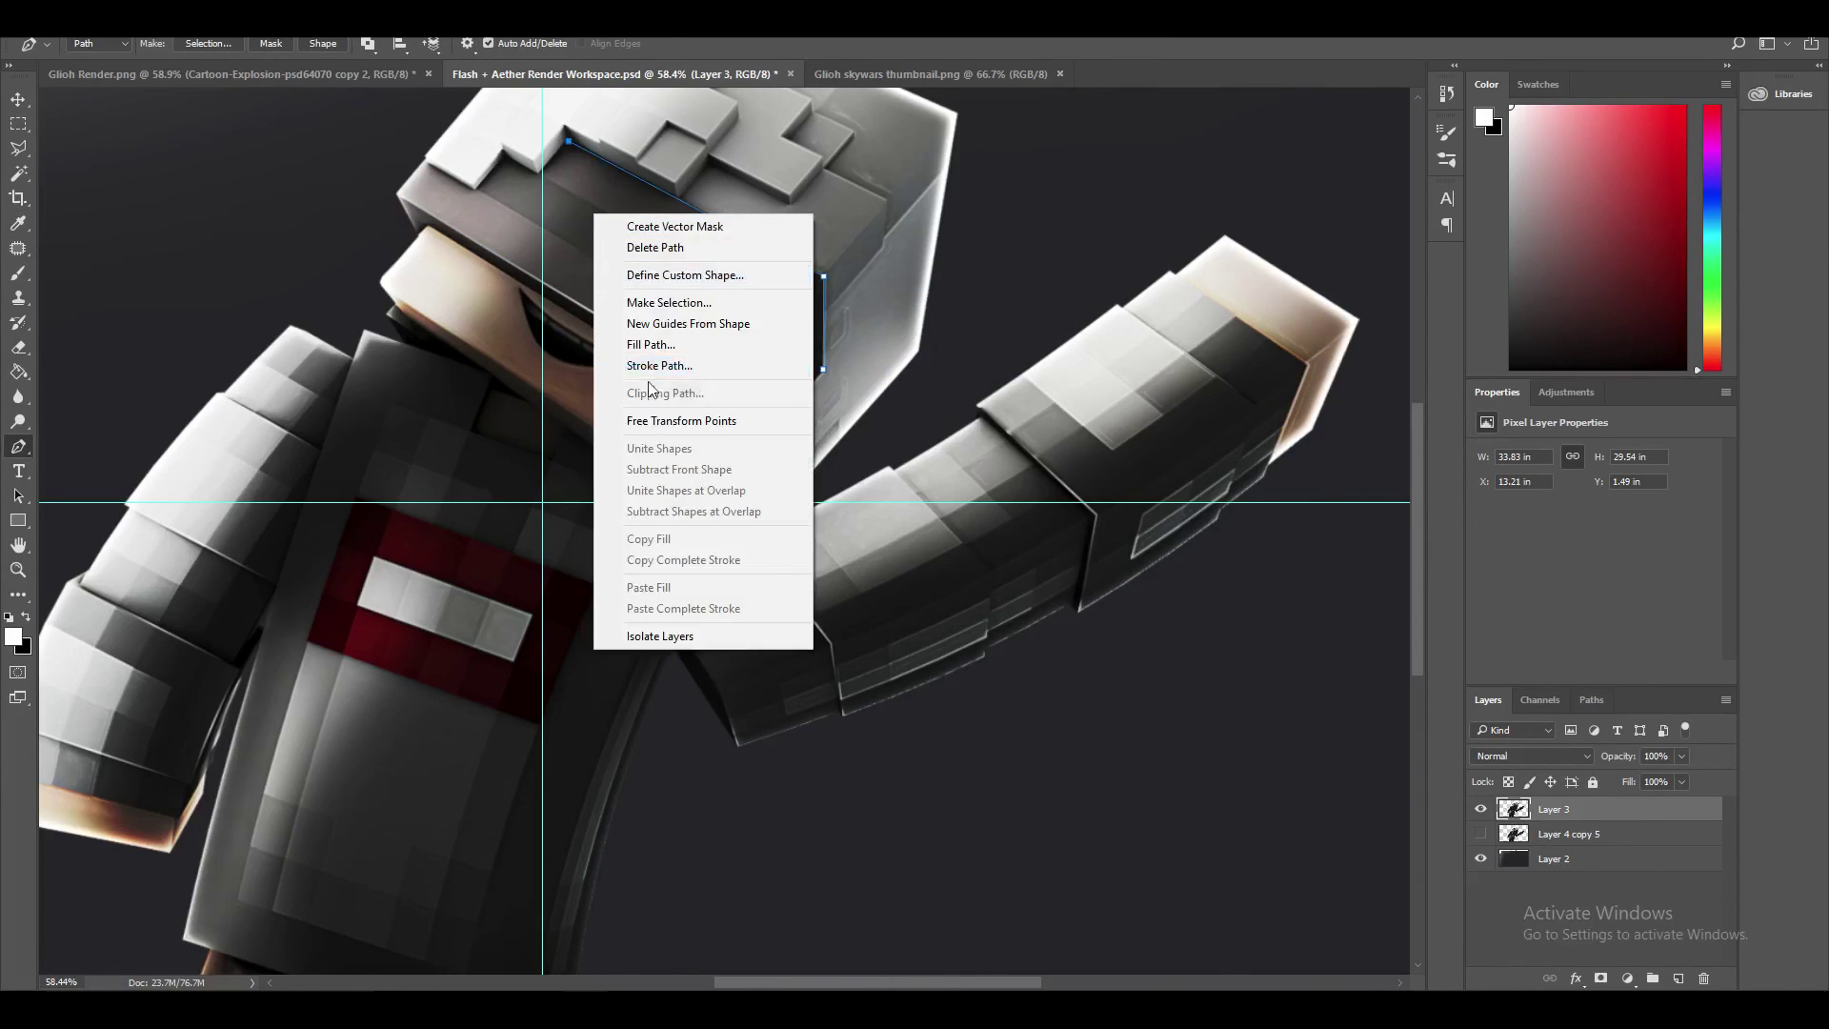
pyautogui.click(648, 363)
pyautogui.click(1051, 341)
pyautogui.rightClick(702, 306)
pyautogui.click(778, 336)
# - Show Layer 4 copy 5 and hide Layer 3 to display the alternate version of the whole character
pyautogui.hotkey('ctrl', '0')
pyautogui.hotkey('ctrl', '-')
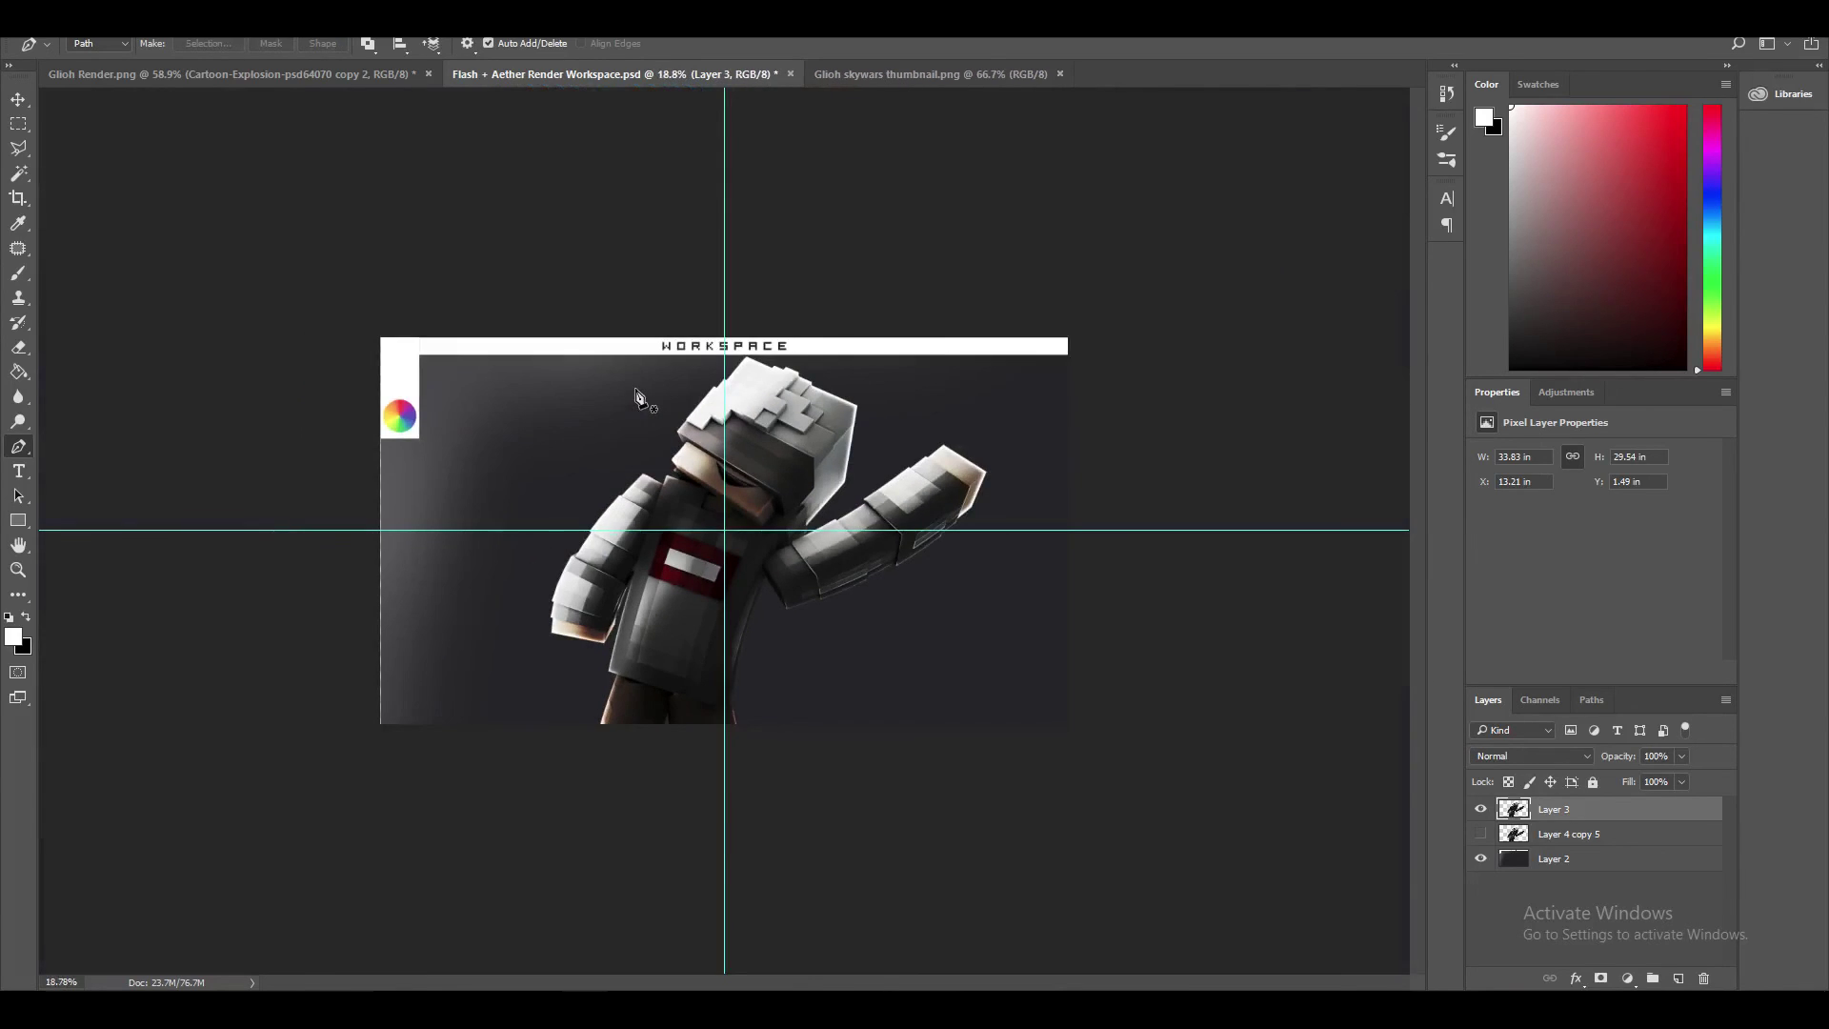
pyautogui.hotkey('ctrl', '+')
pyautogui.hotkey('ctrl', '+')
pyautogui.hotkey('ctrl', '-')
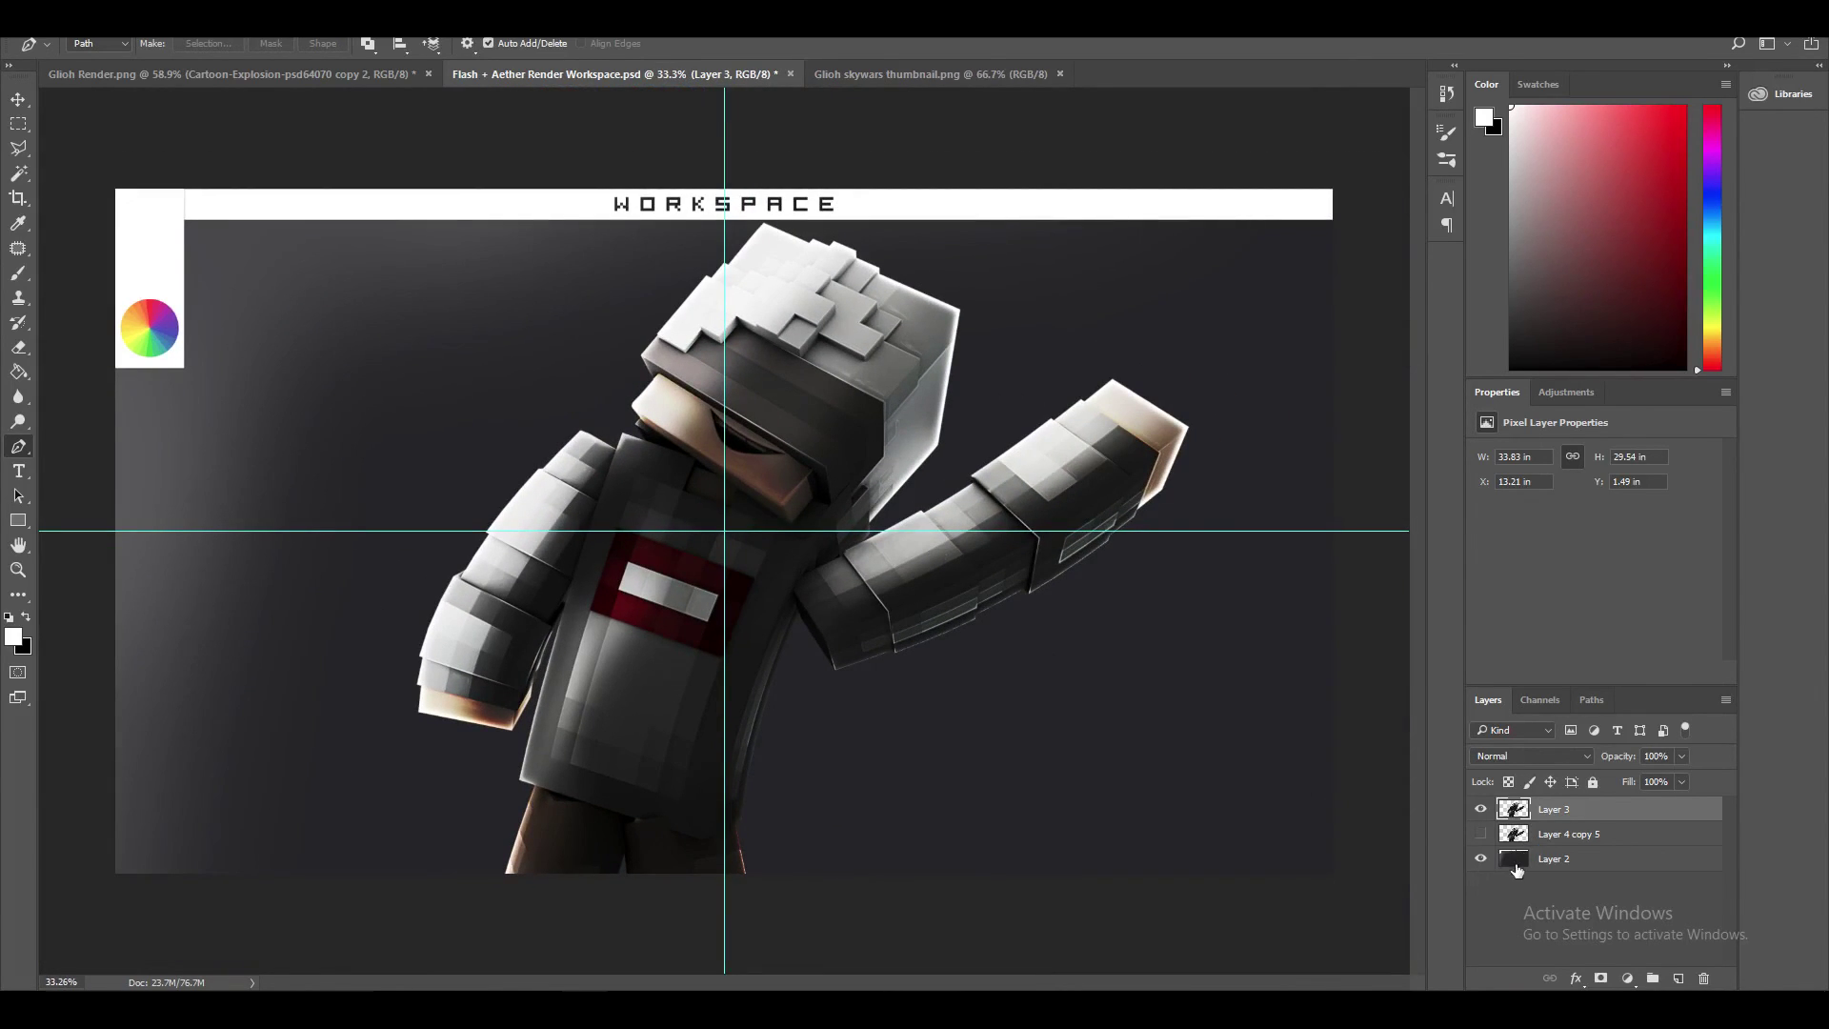
pyautogui.click(1480, 833)
pyautogui.click(1481, 809)
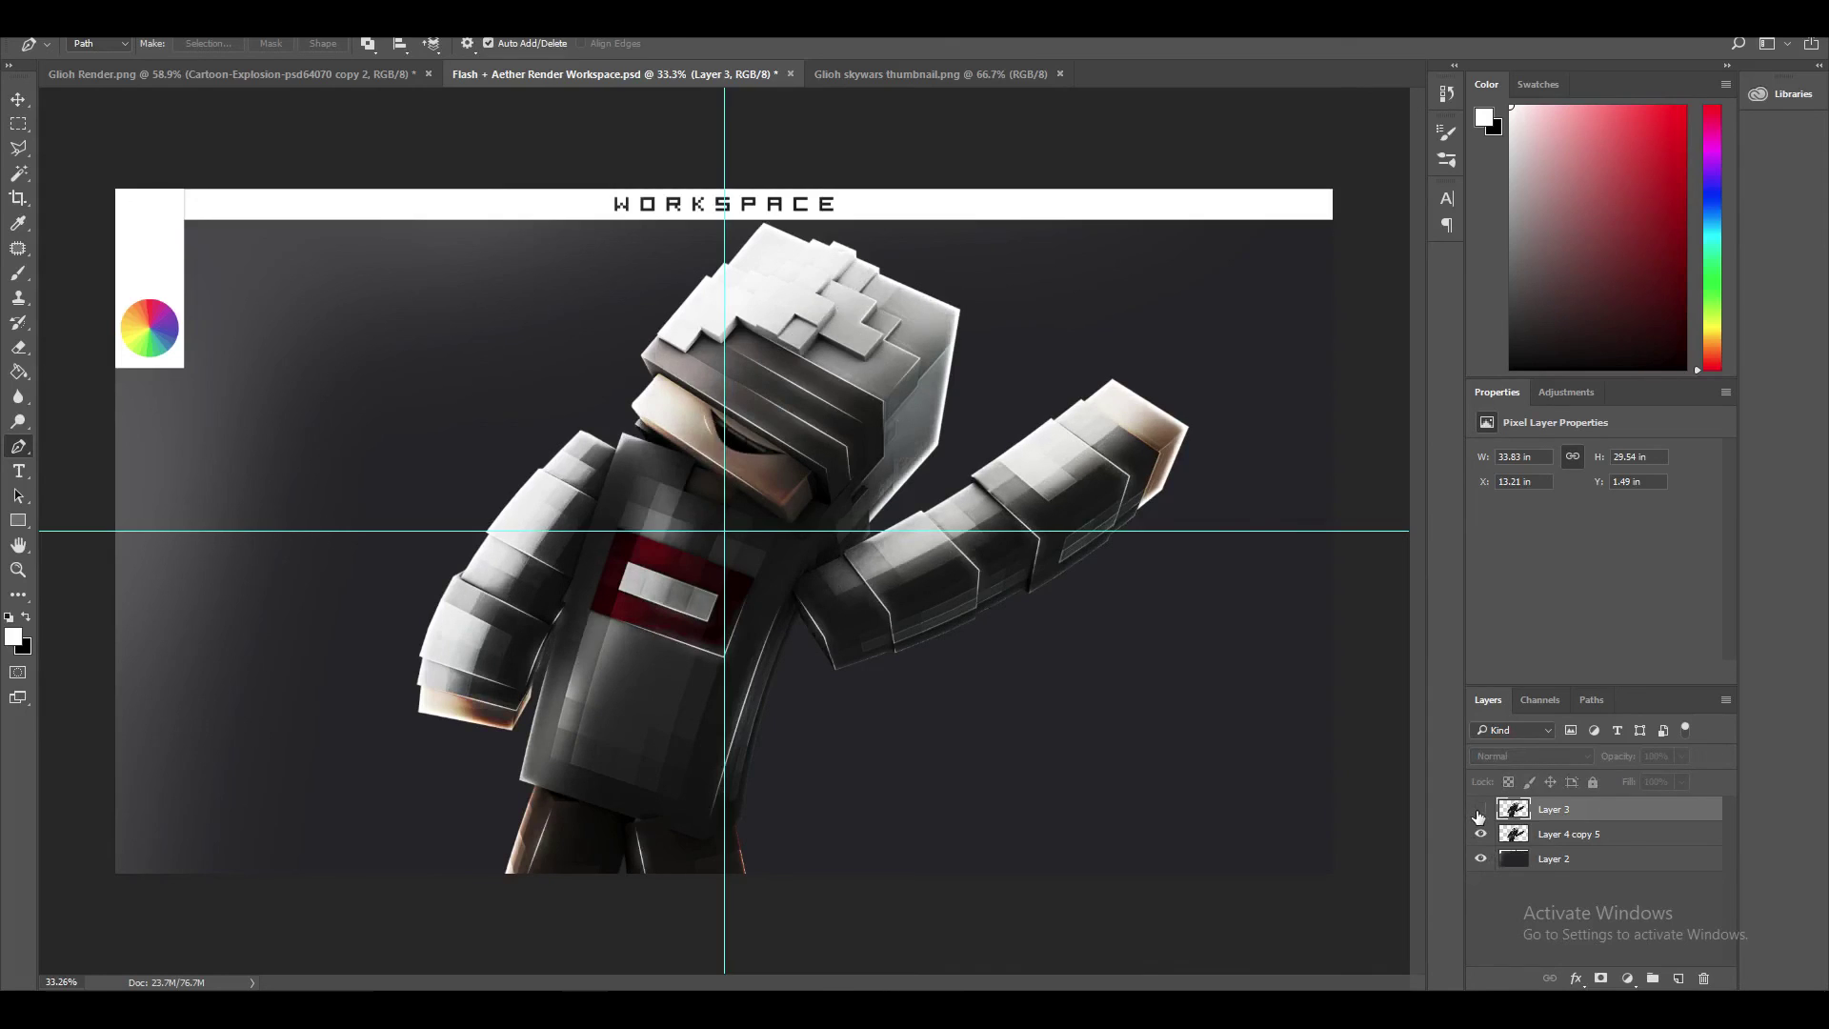